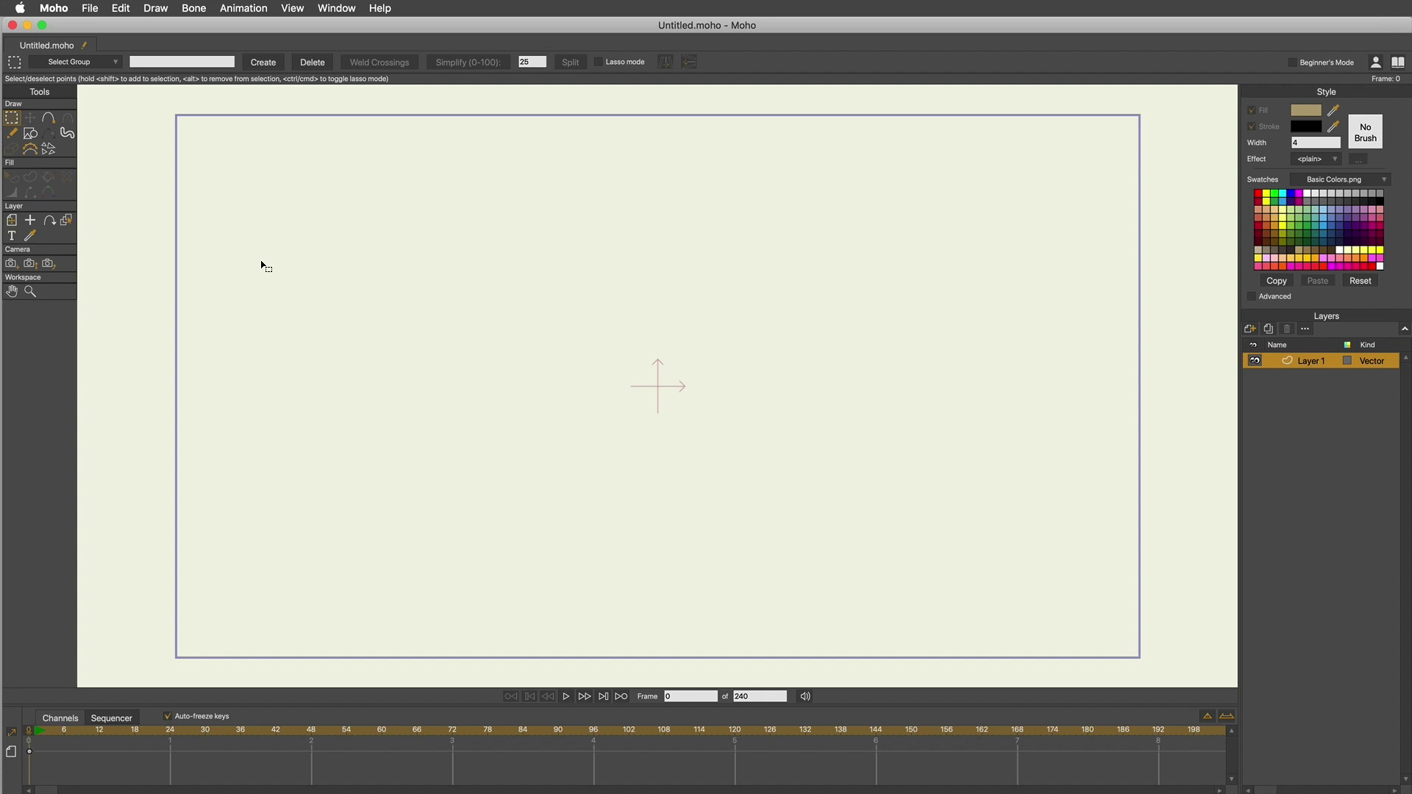
Step: Draw a small filled circle near the canvas centre and move it beside the origin, to about X -0.31, Y 0.01
left_click(32, 141)
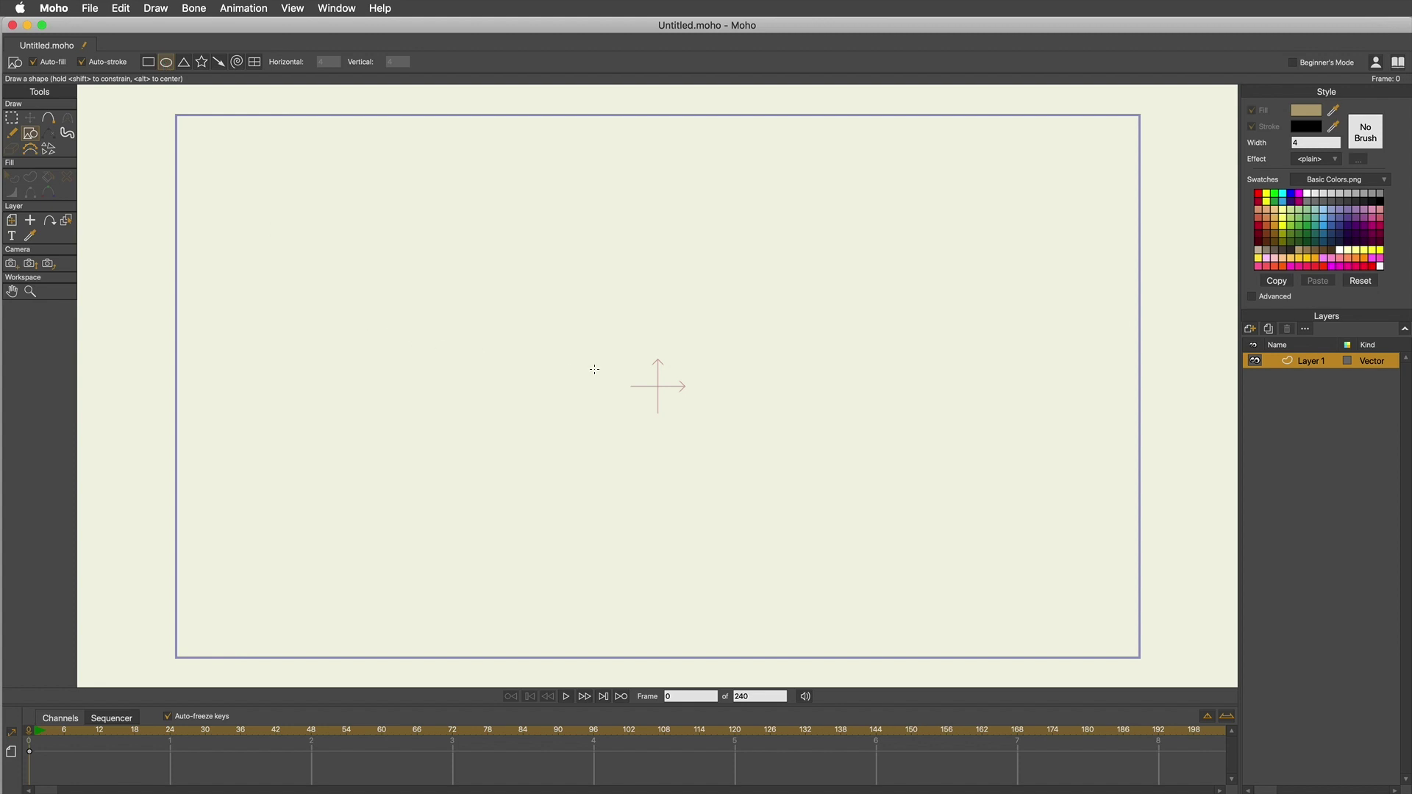
key("shift")
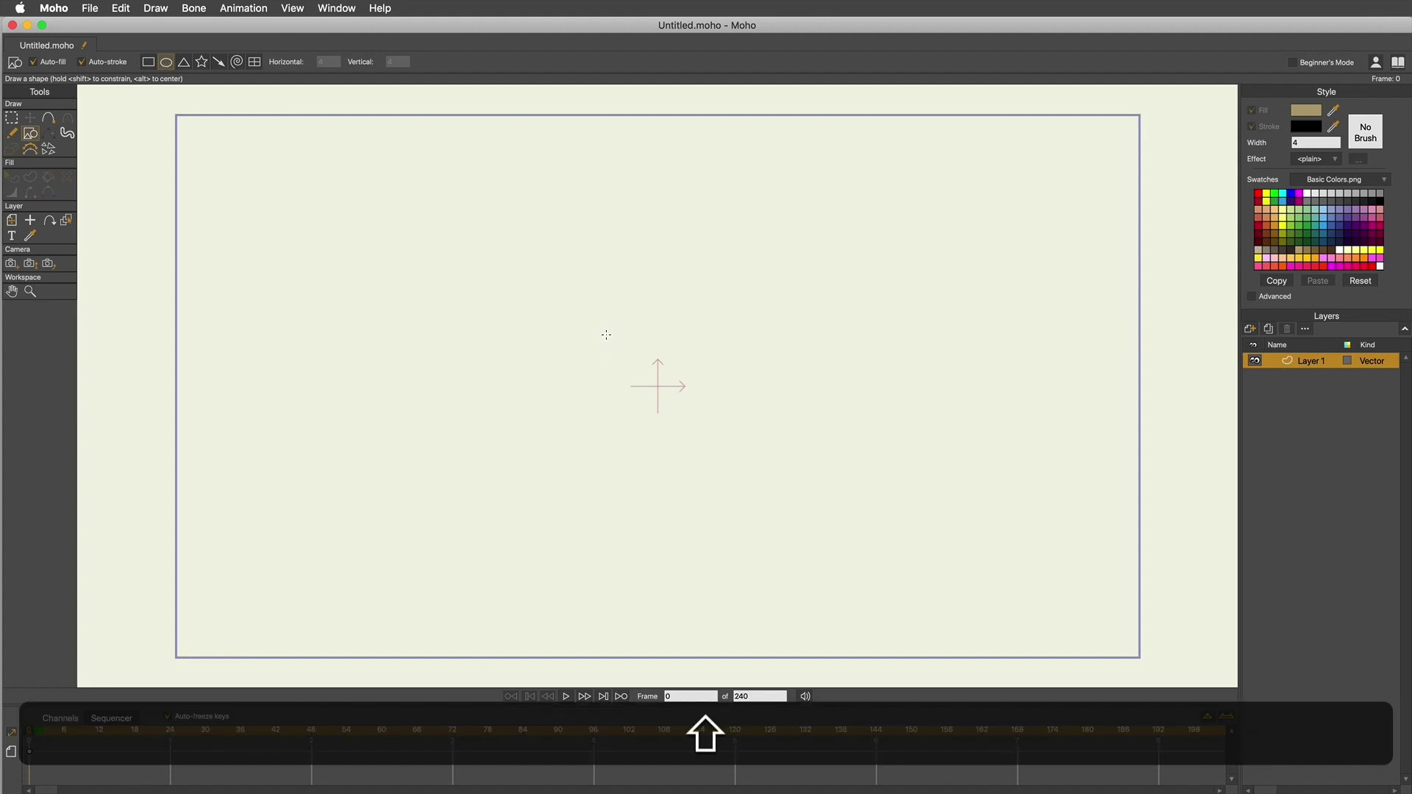
left_click_drag(607, 334, 660, 391)
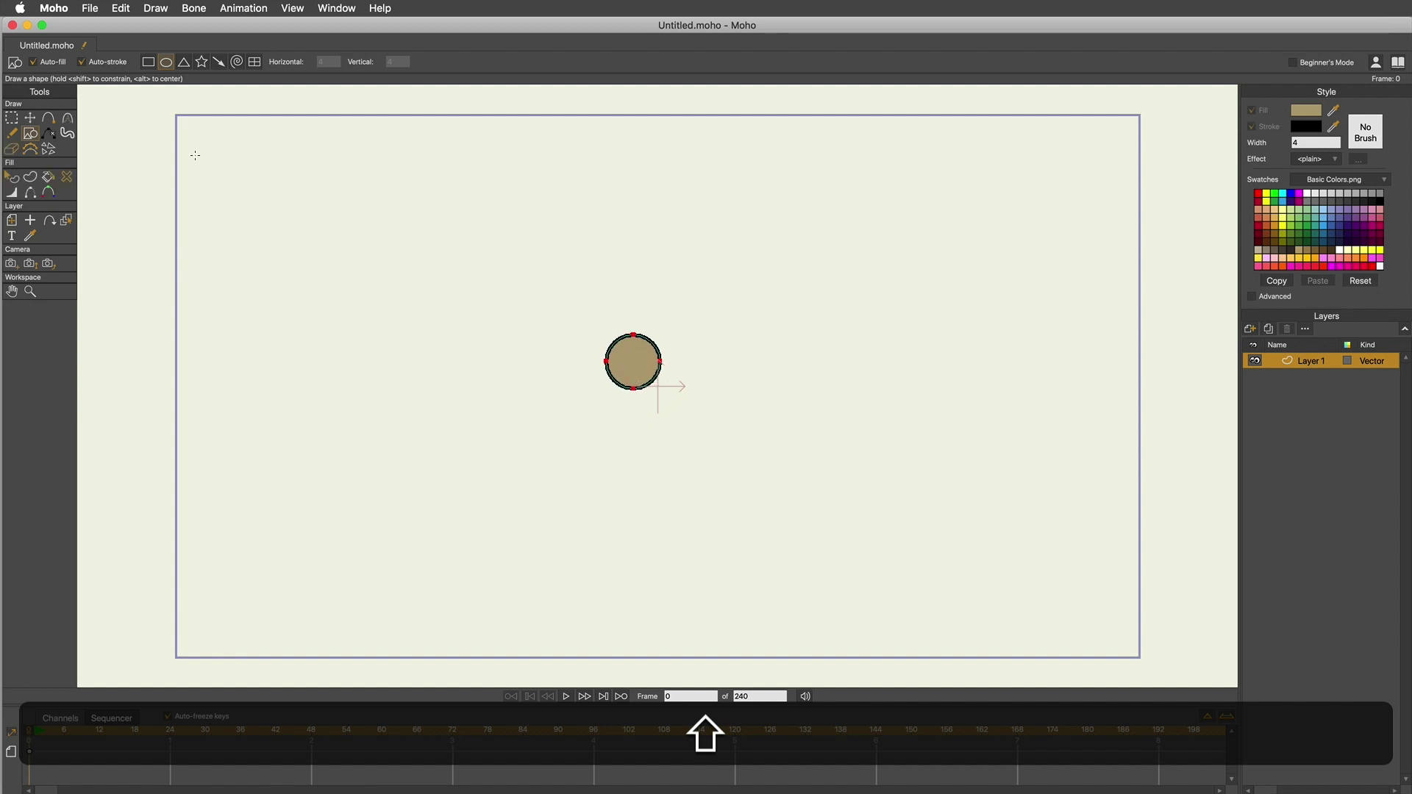
left_click(31, 119)
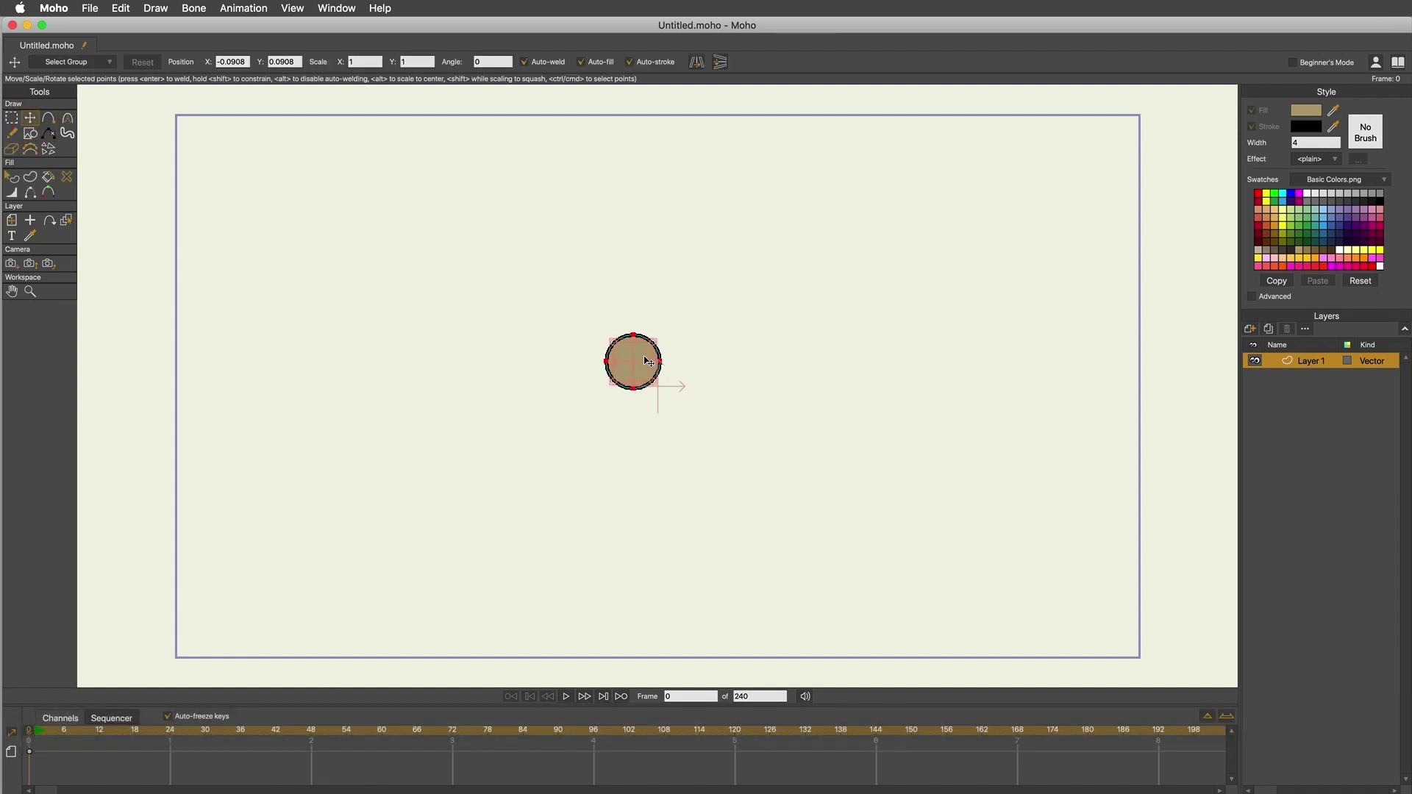
left_click_drag(647, 361, 585, 382)
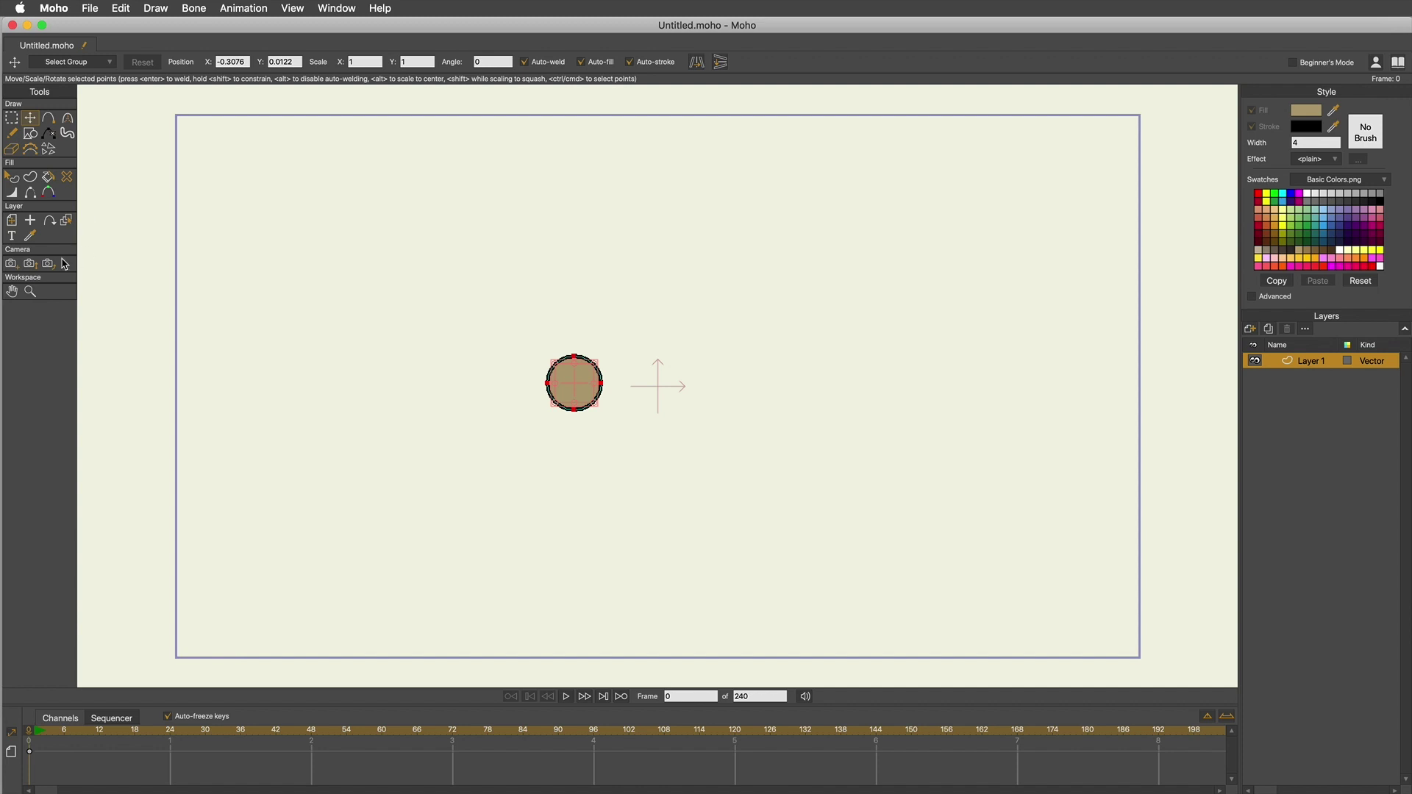
Step: Add a vertical and a horizontal line across the circle with Add Point, welding their ends to its four opposite points
left_click(31, 292)
left_click_drag(599, 388, 750, 454)
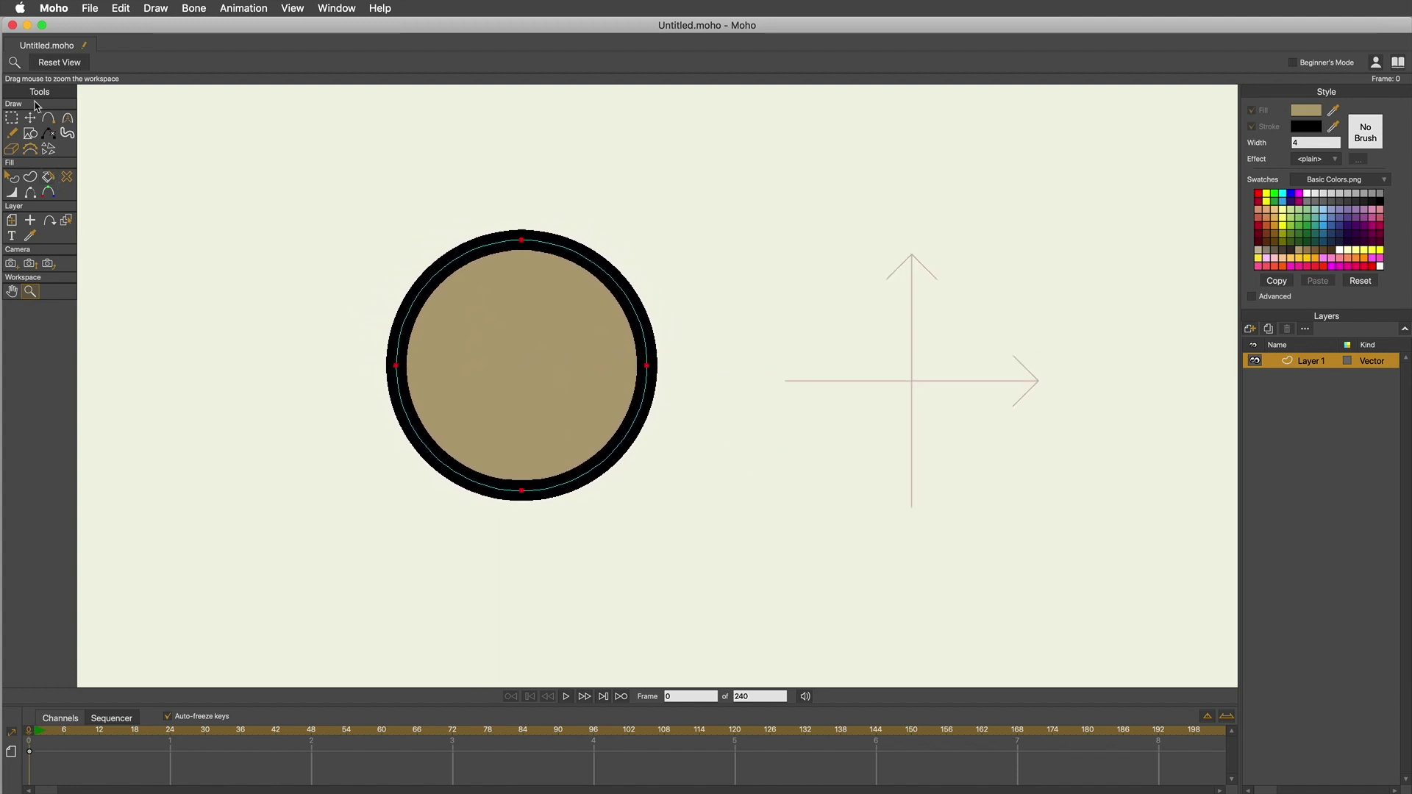
key("super+z")
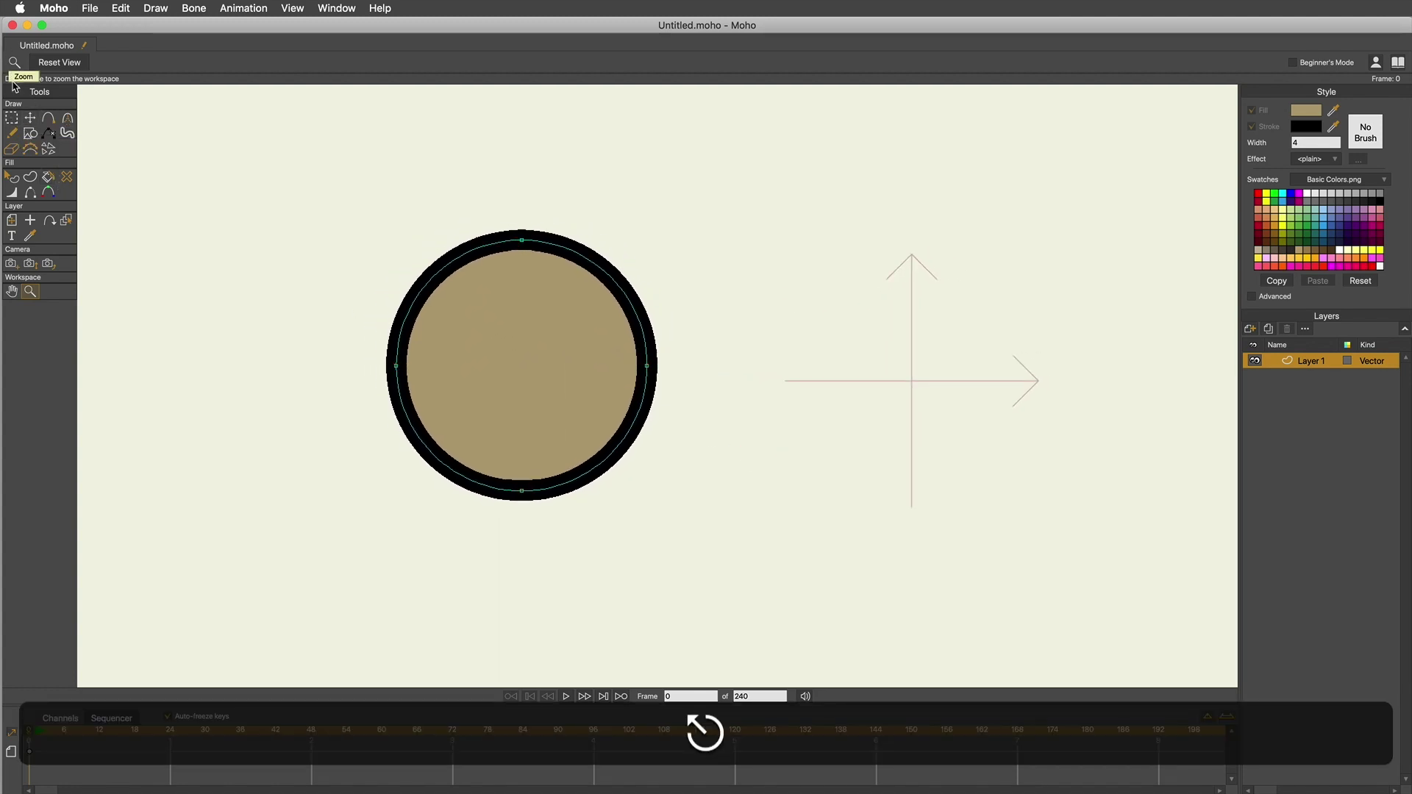
left_click(45, 122)
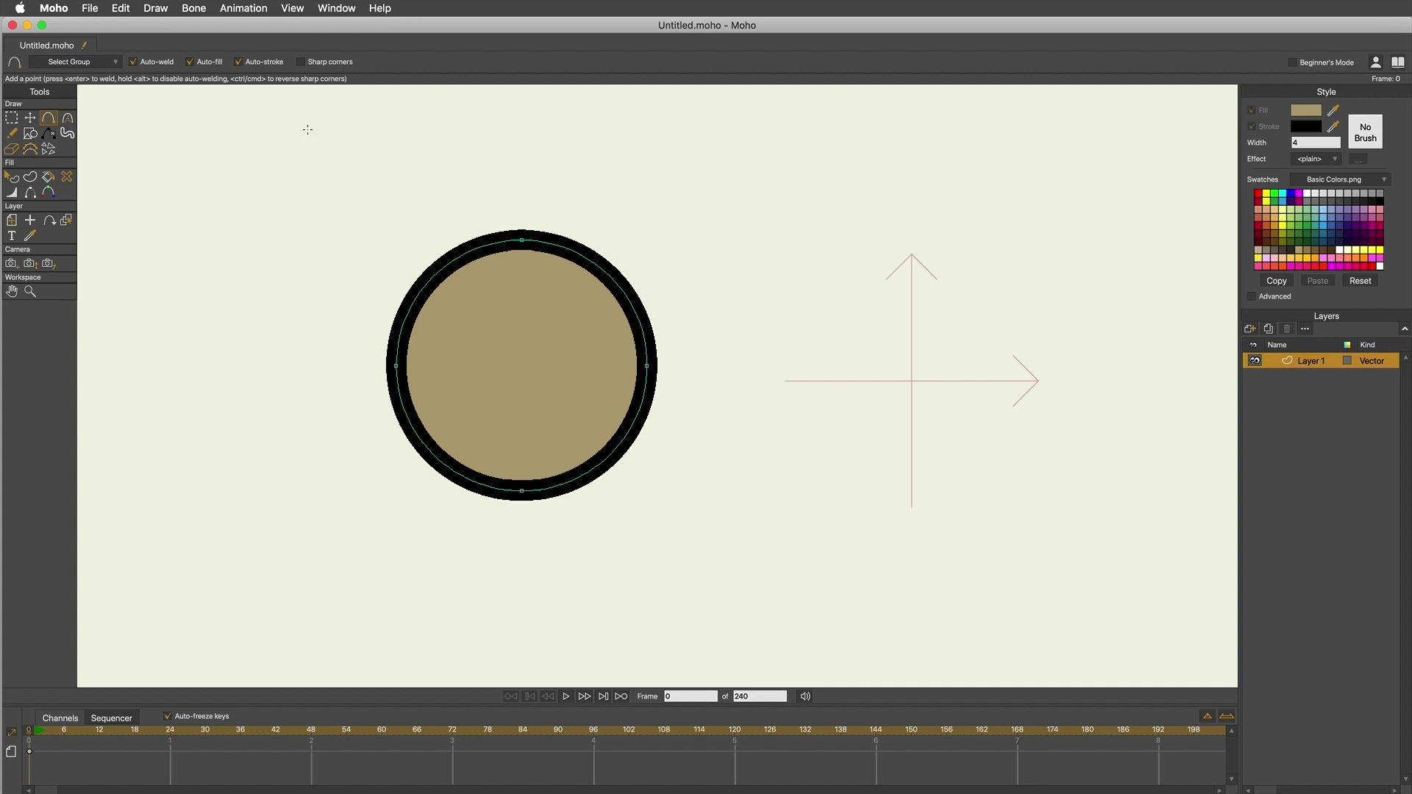
left_click(134, 63)
left_click_drag(522, 240, 522, 489)
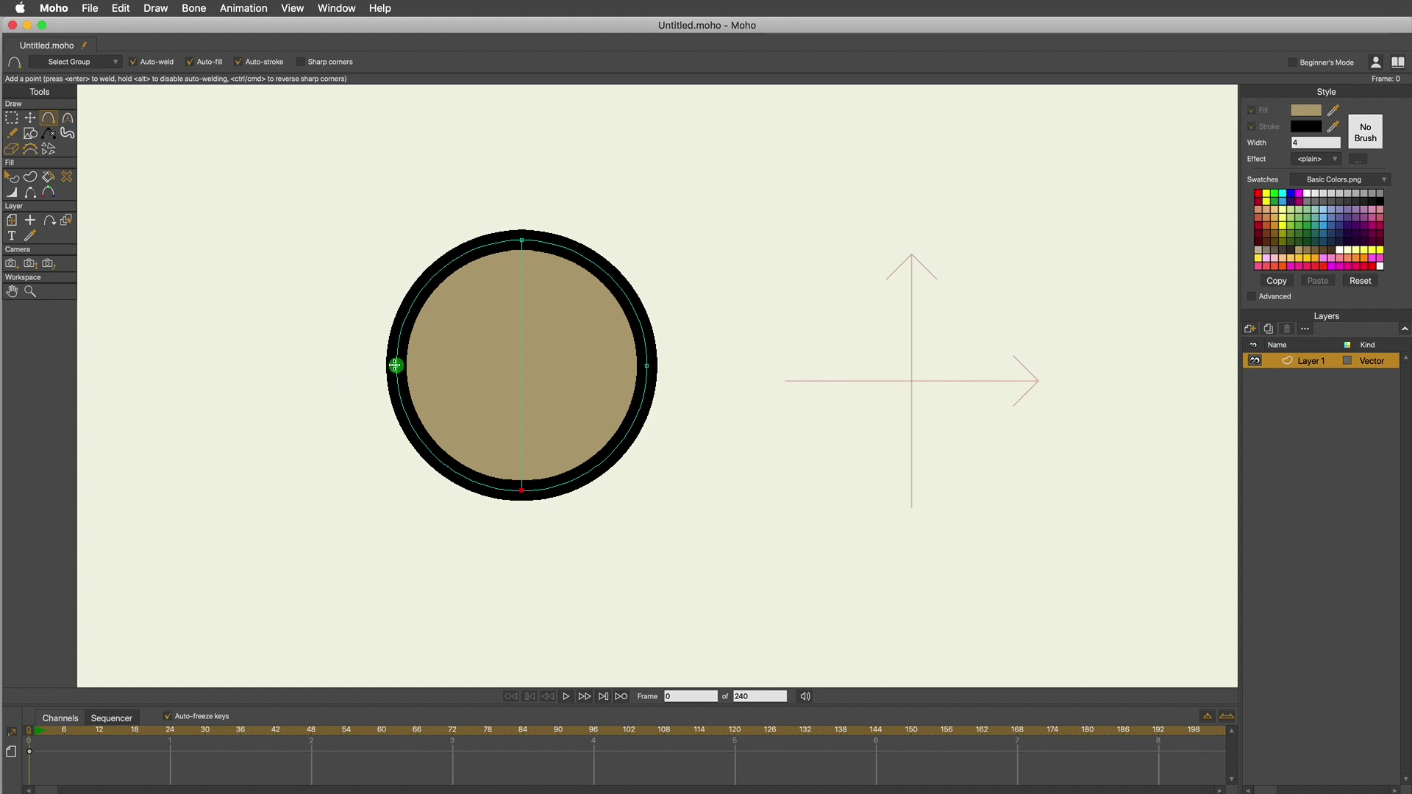
left_click_drag(395, 366, 646, 365)
Step: Rename the circle's layer as elbow
double_click(1326, 363)
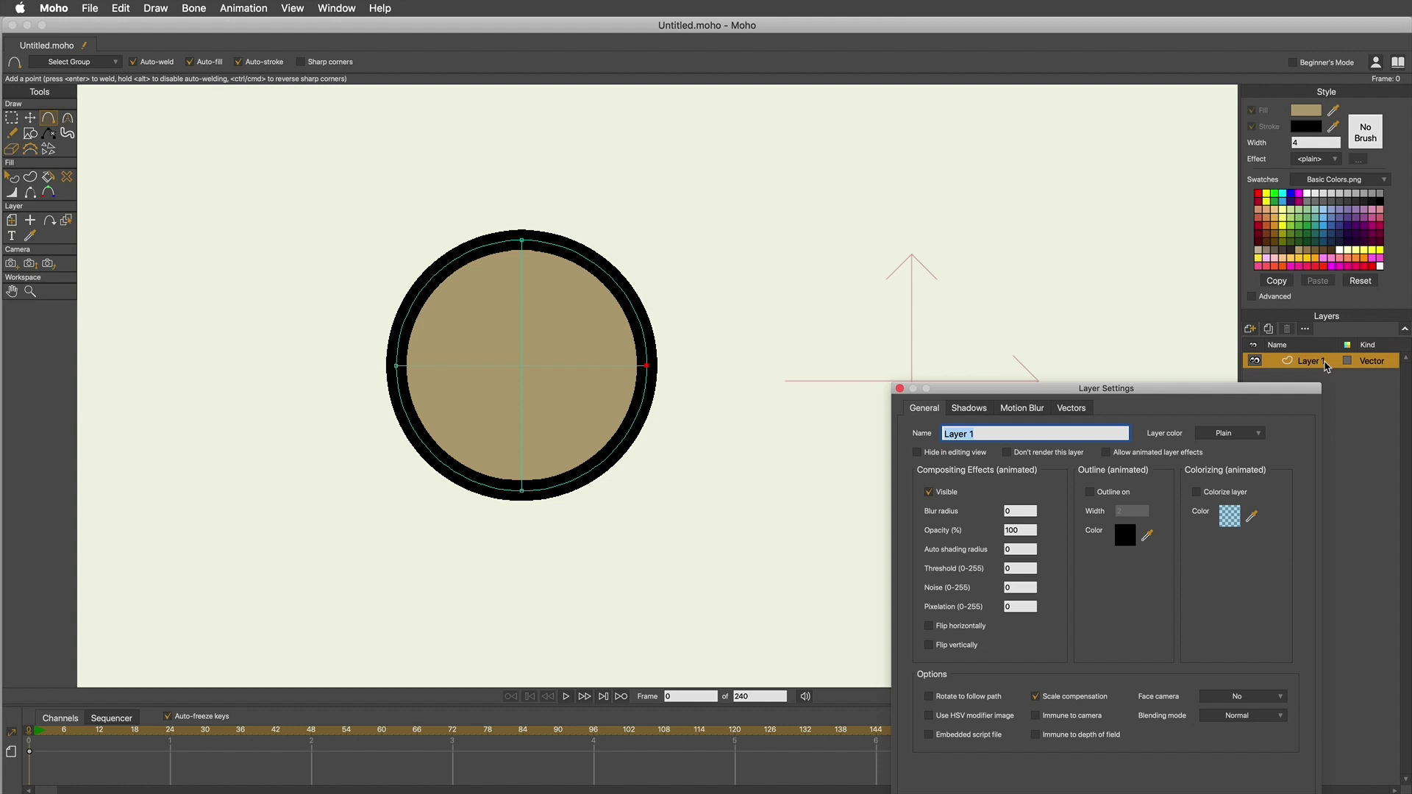
type("elb")
key("BackSpace")
type("b")
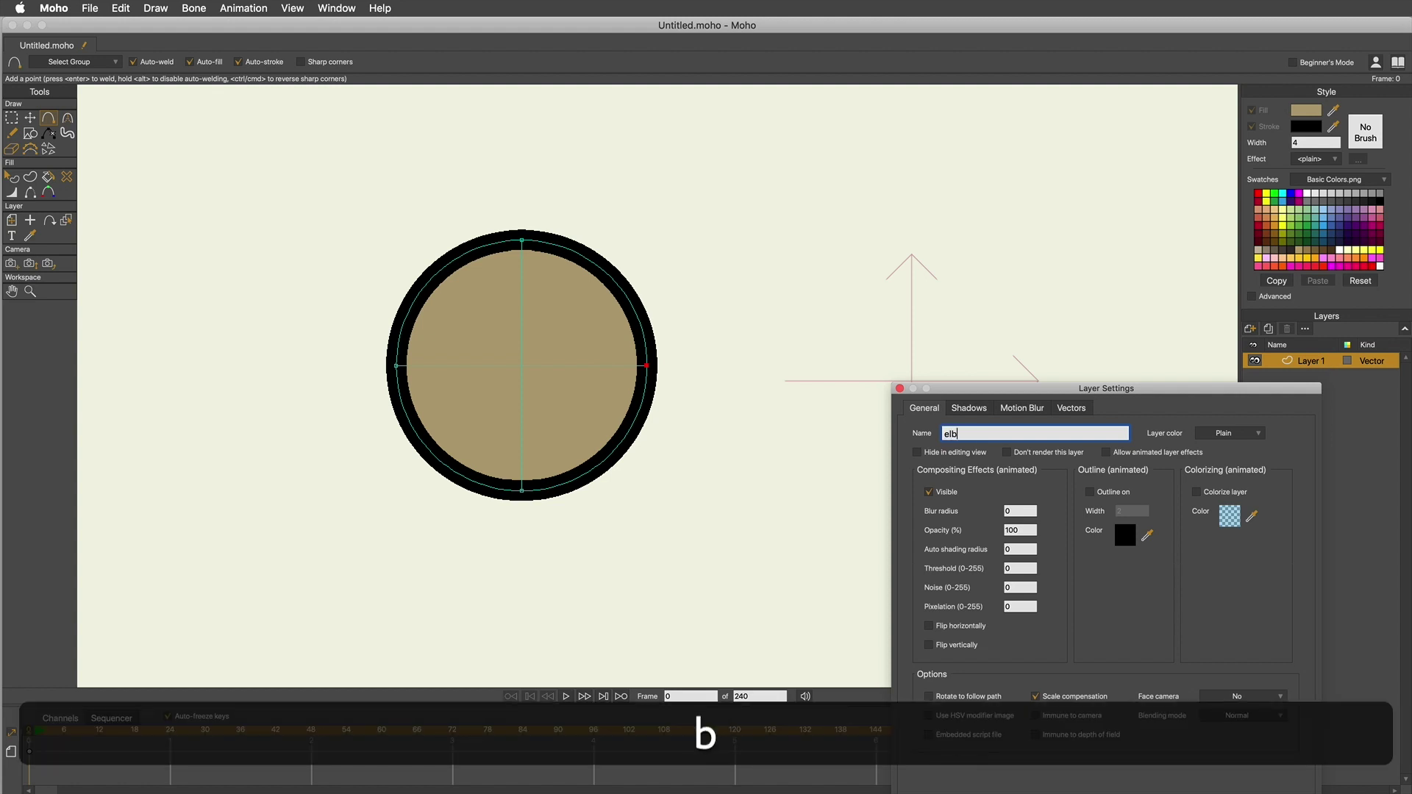
type("ow")
key("Return")
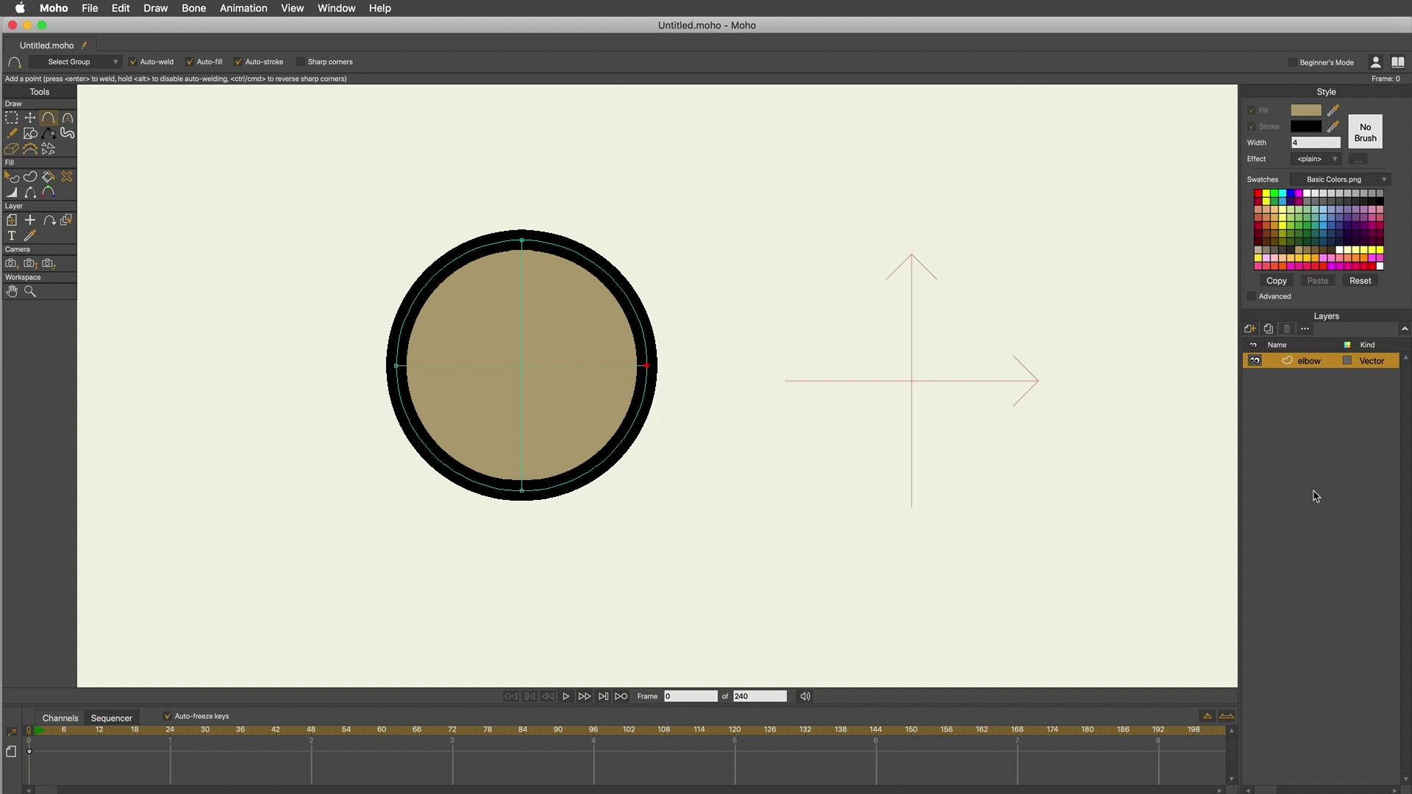
right_click(1310, 362)
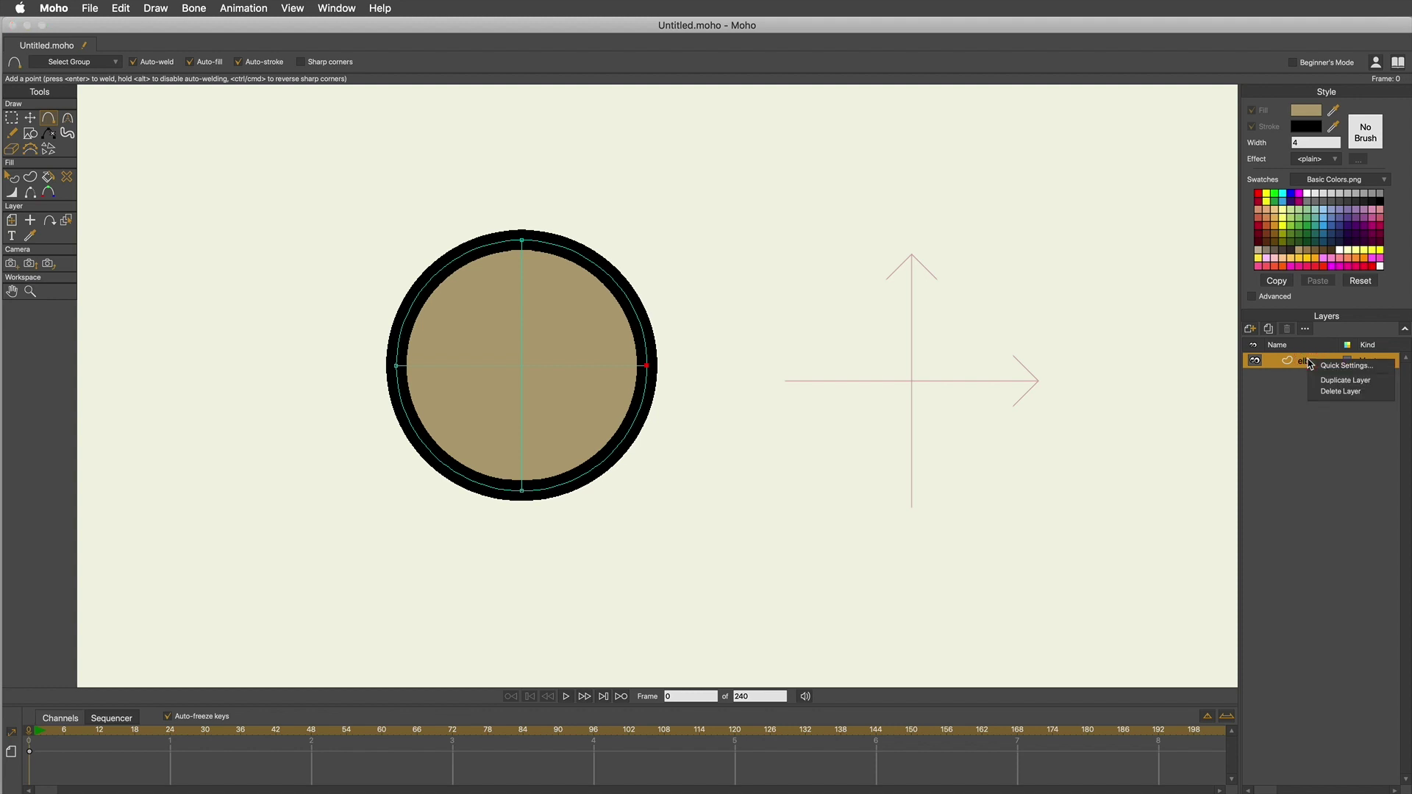
left_click(1313, 365)
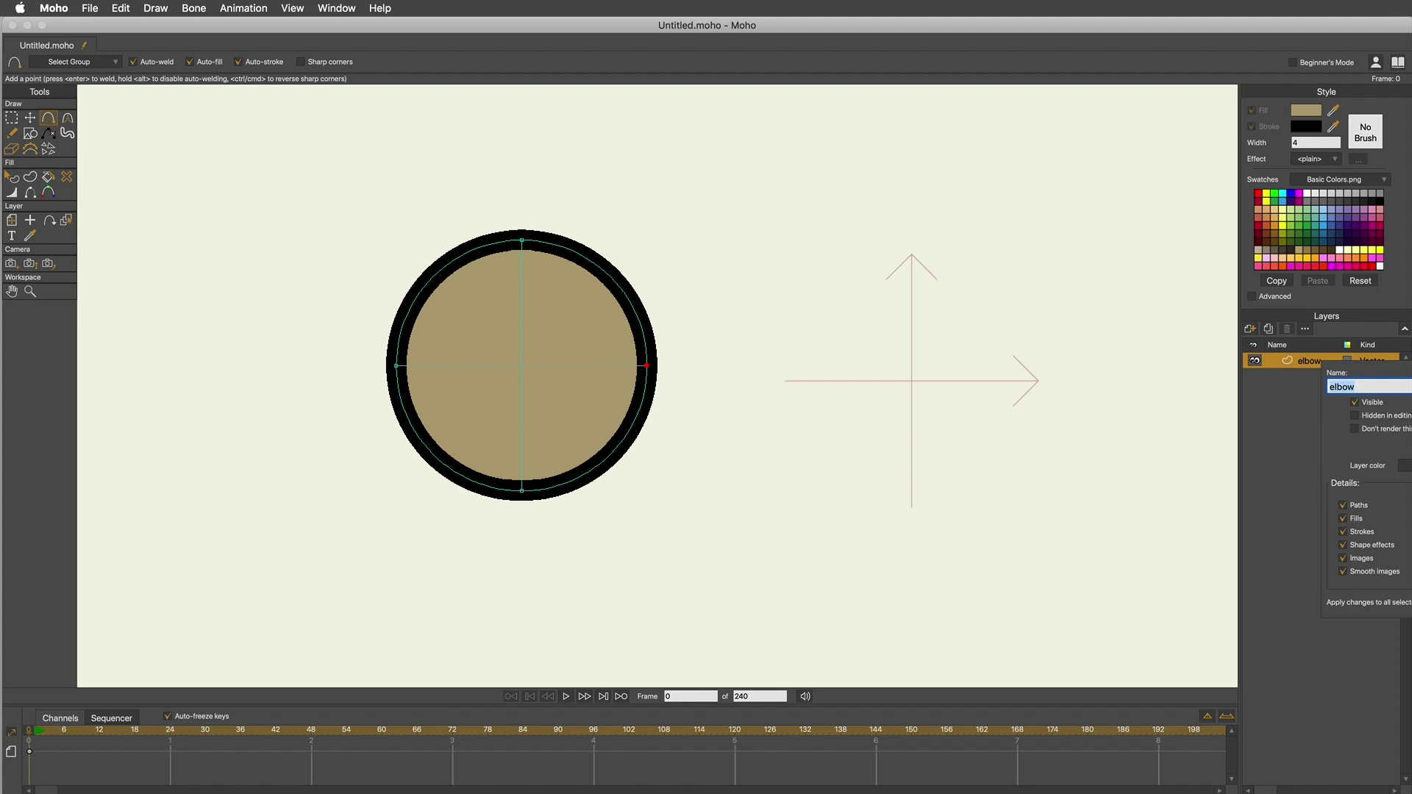
key("Return")
left_click(1235, 505)
key("super+z")
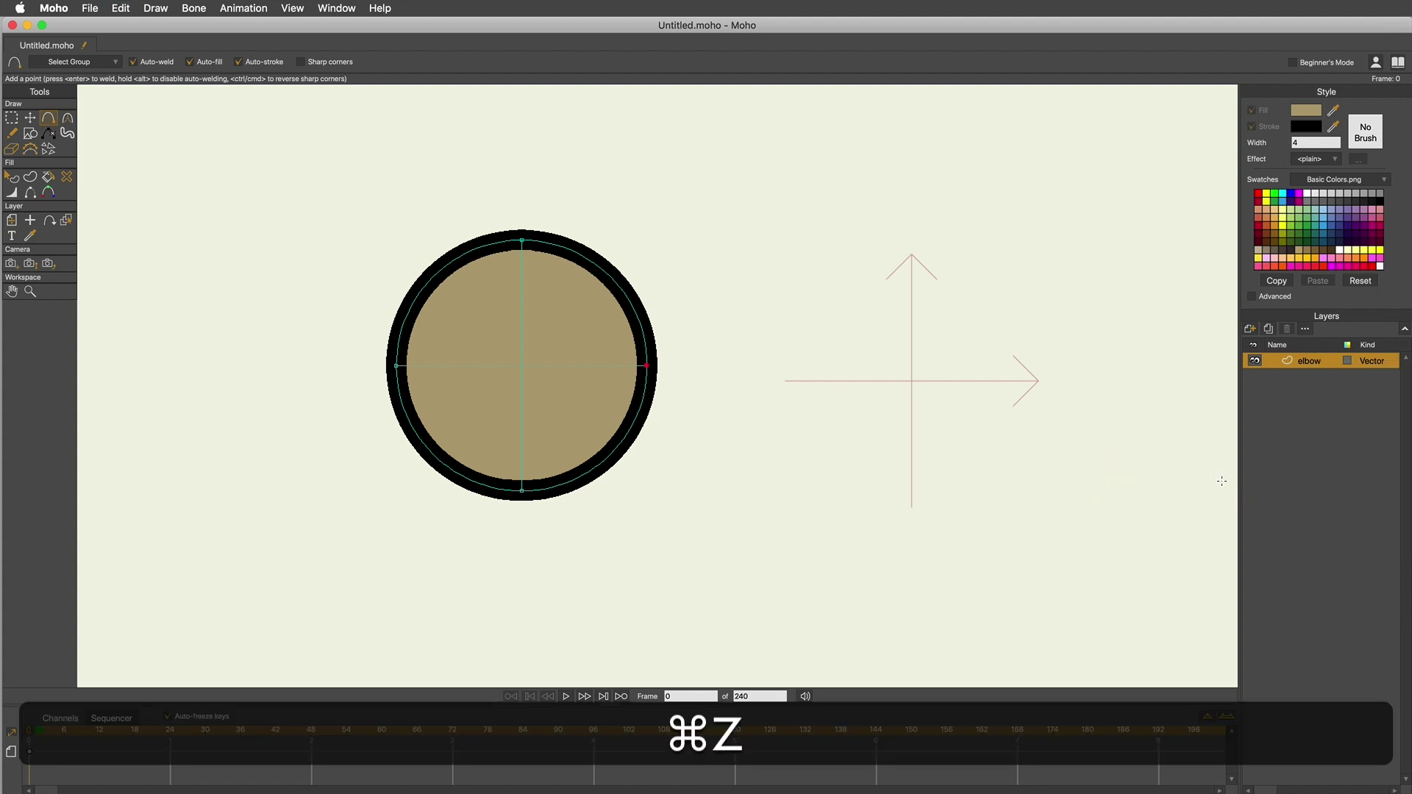
Step: Add a new vector layer to the document, keeping its default name
left_click(11, 117)
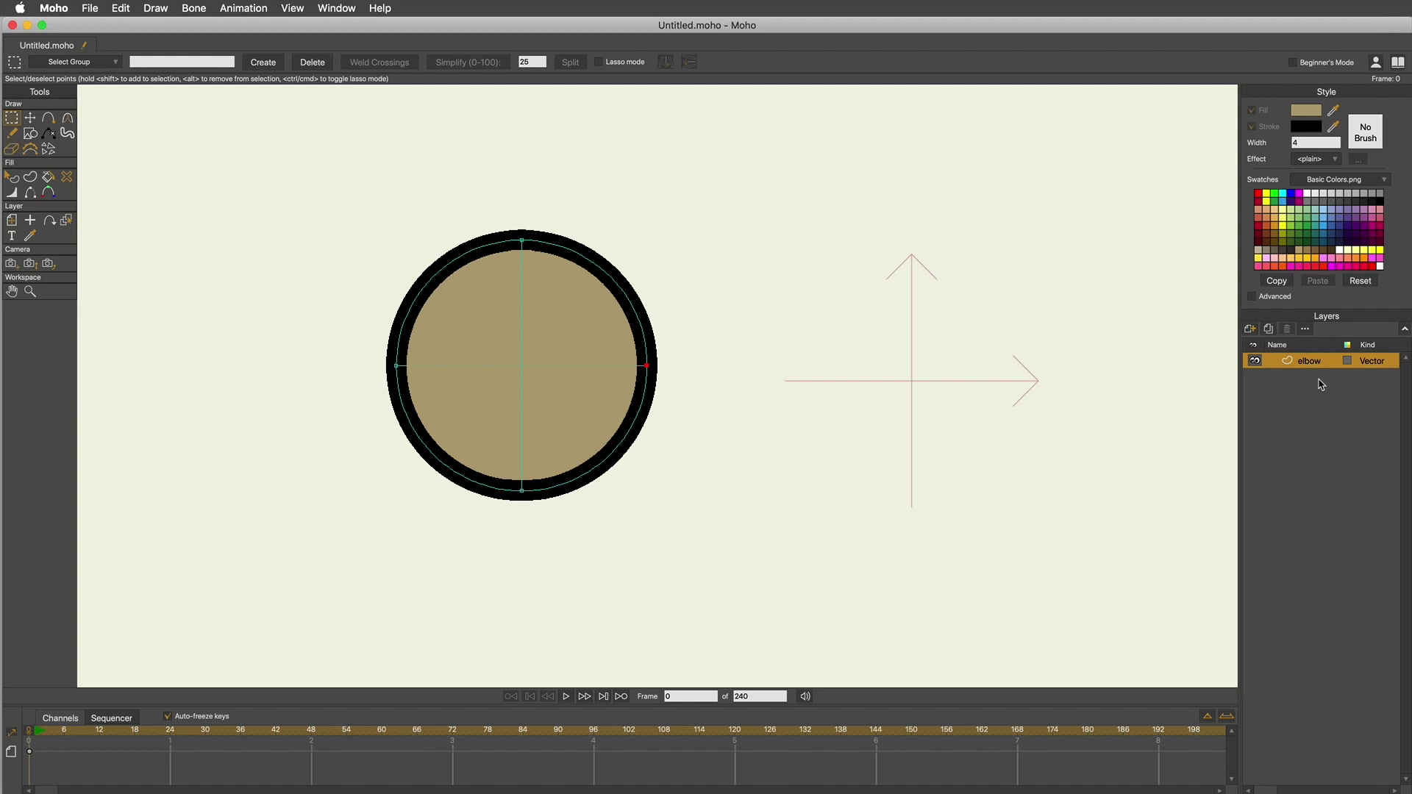
left_click(1251, 329)
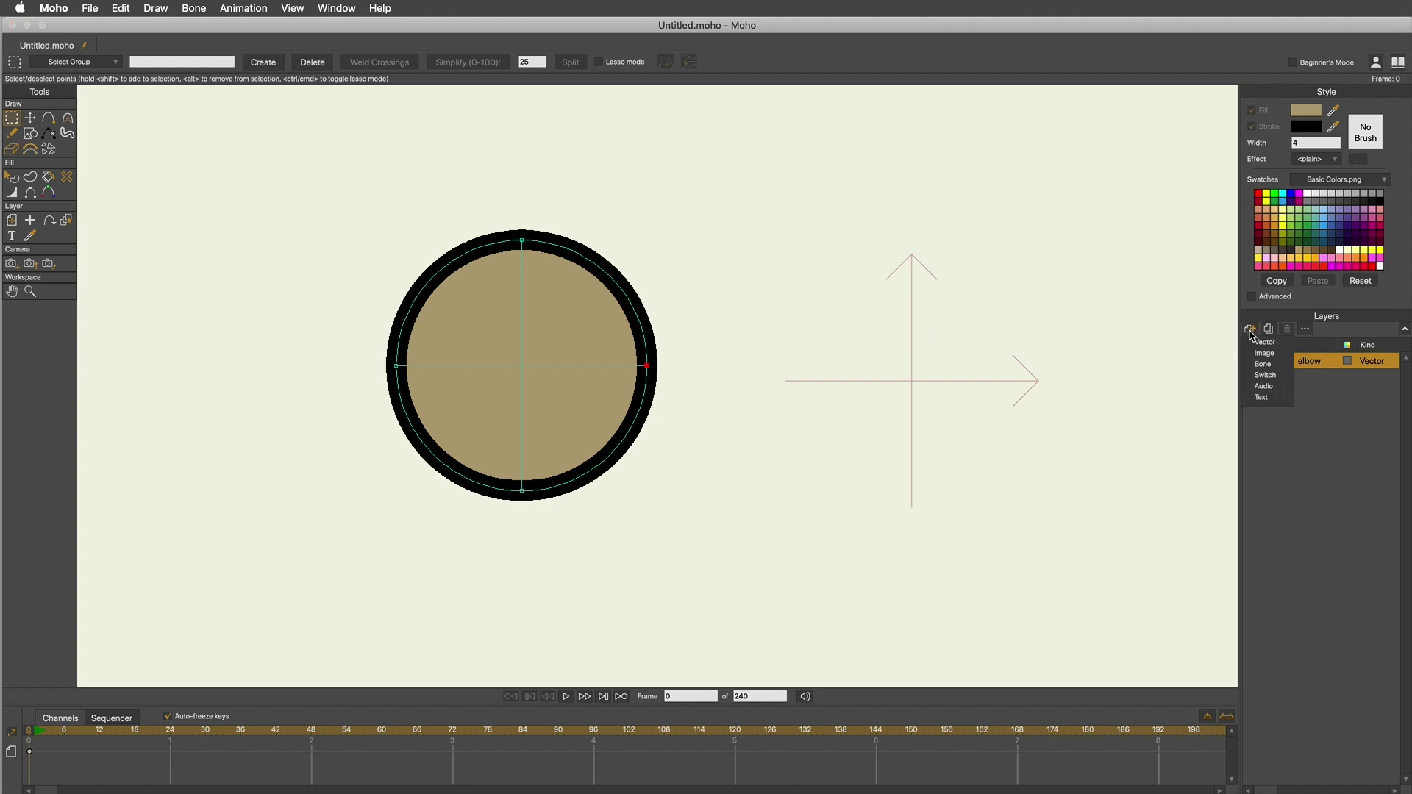
left_click(1254, 345)
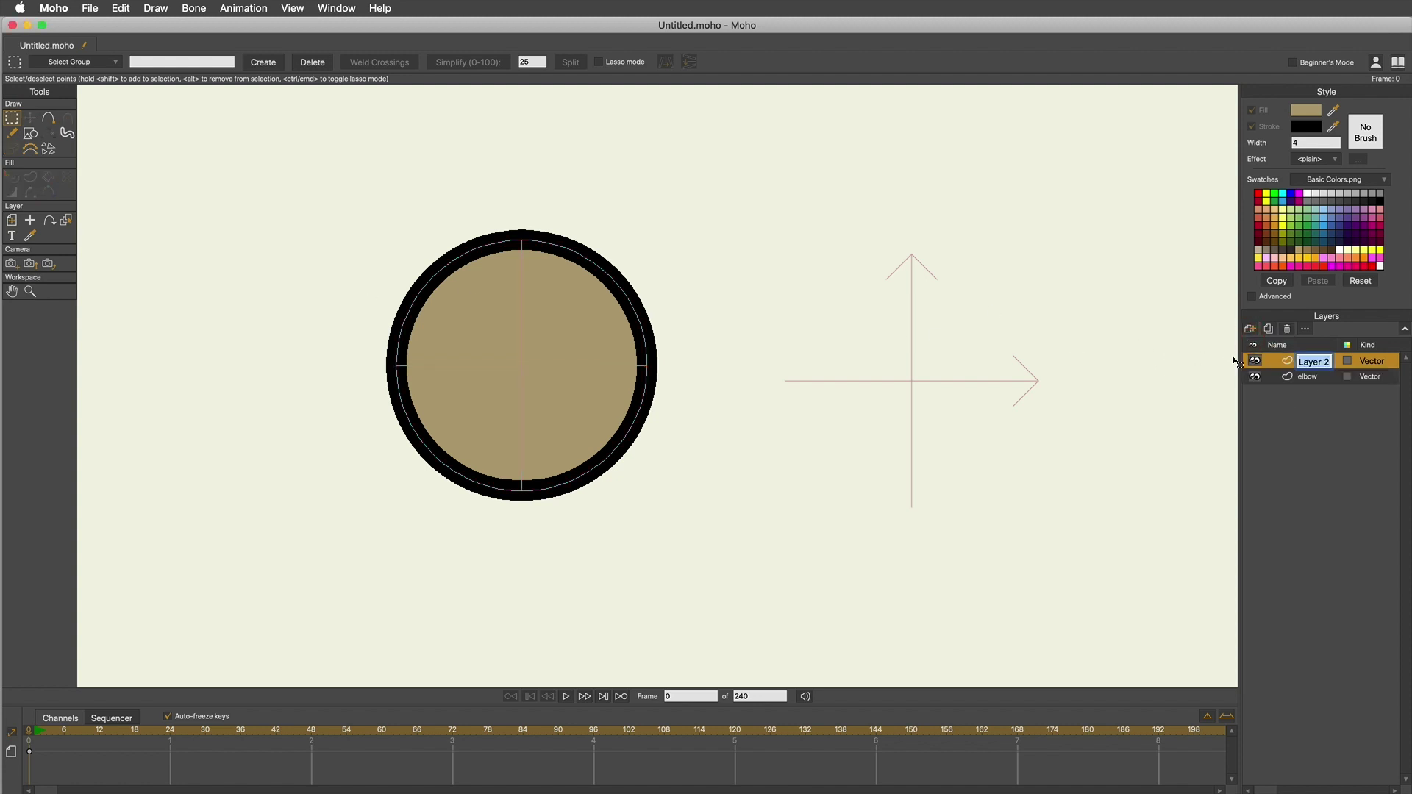
left_click(1292, 362)
Step: Move the elbow layer above the new vector layer in the layer order
left_click(30, 291)
left_click_drag(345, 291, 140, 272)
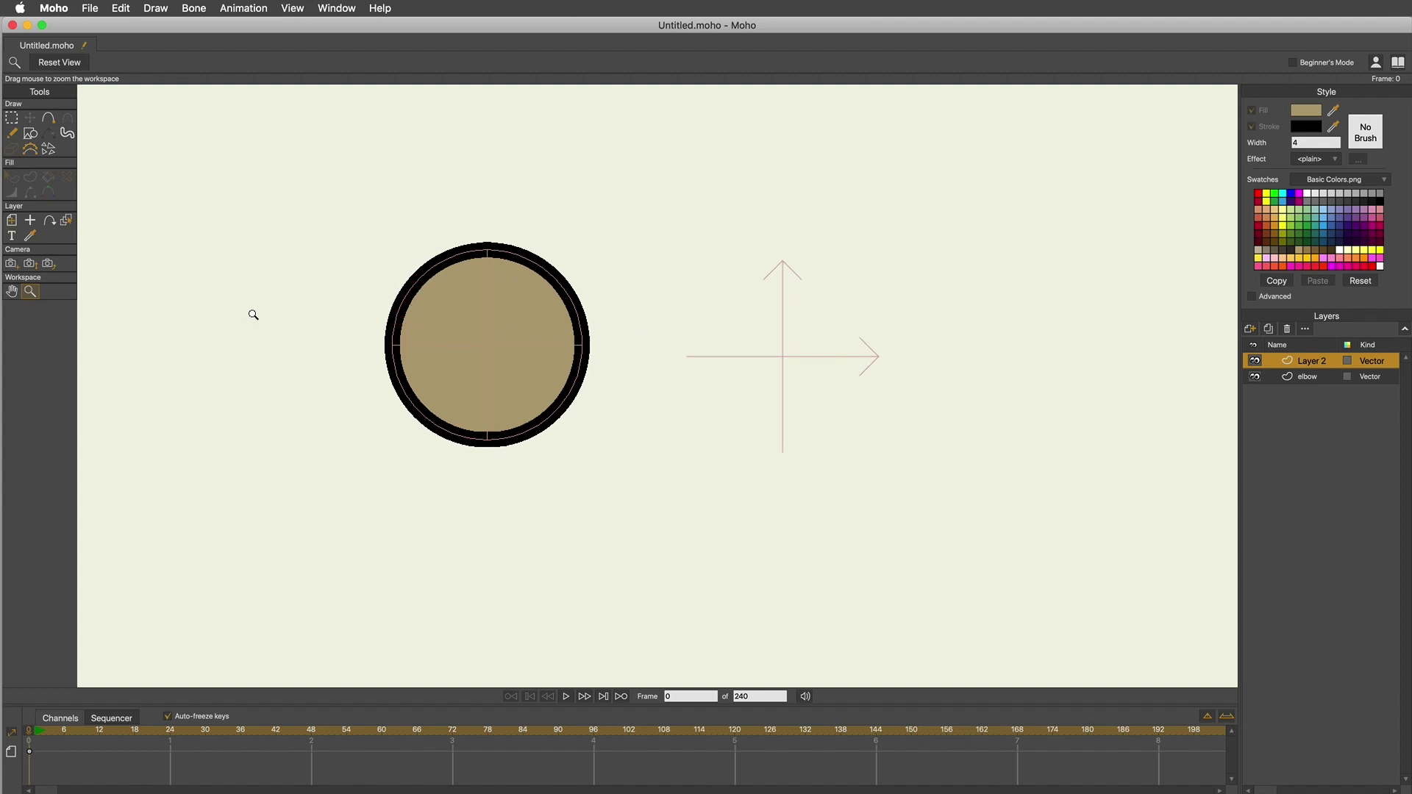
left_click_drag(419, 433, 439, 441)
left_click_drag(631, 491, 589, 473)
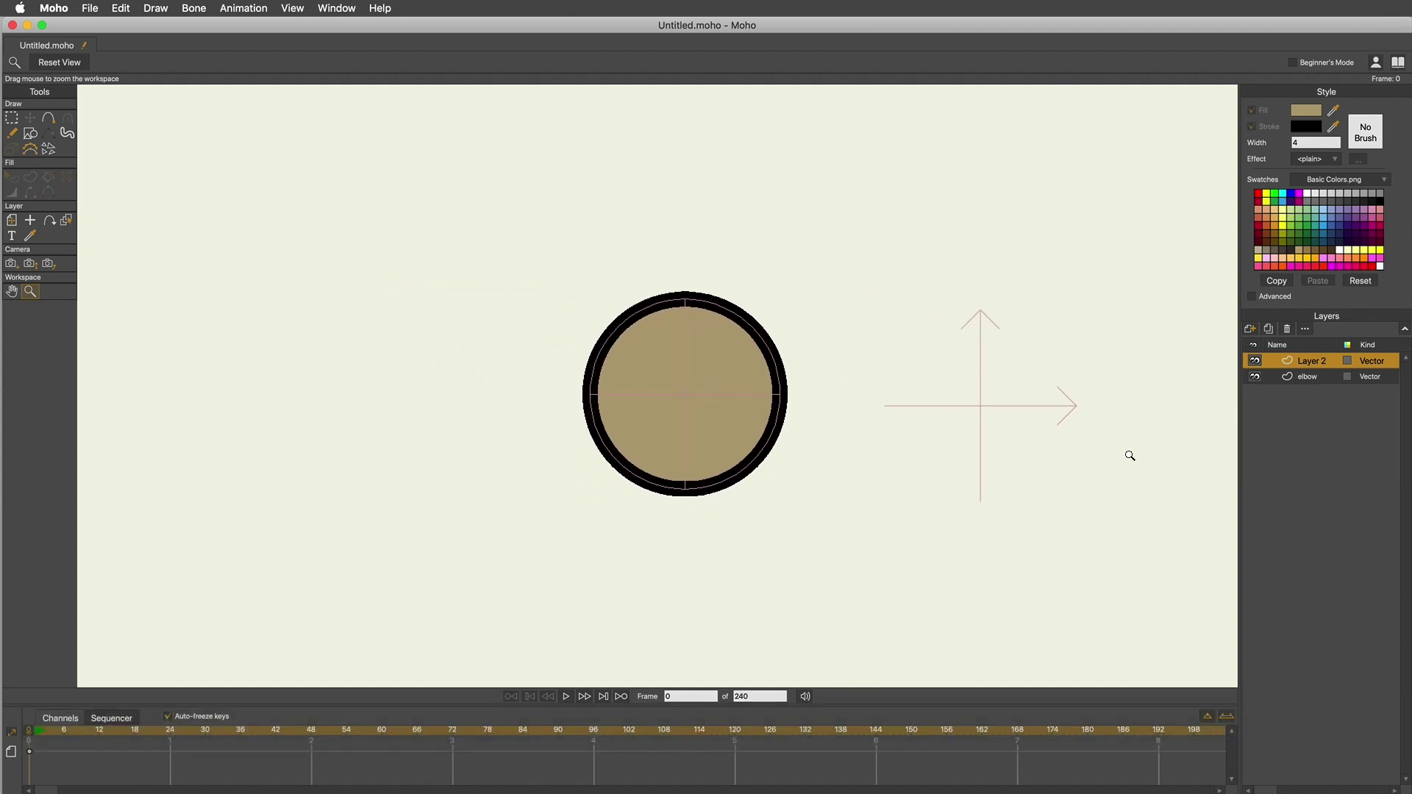
left_click(1312, 379)
left_click_drag(1313, 384, 1315, 359)
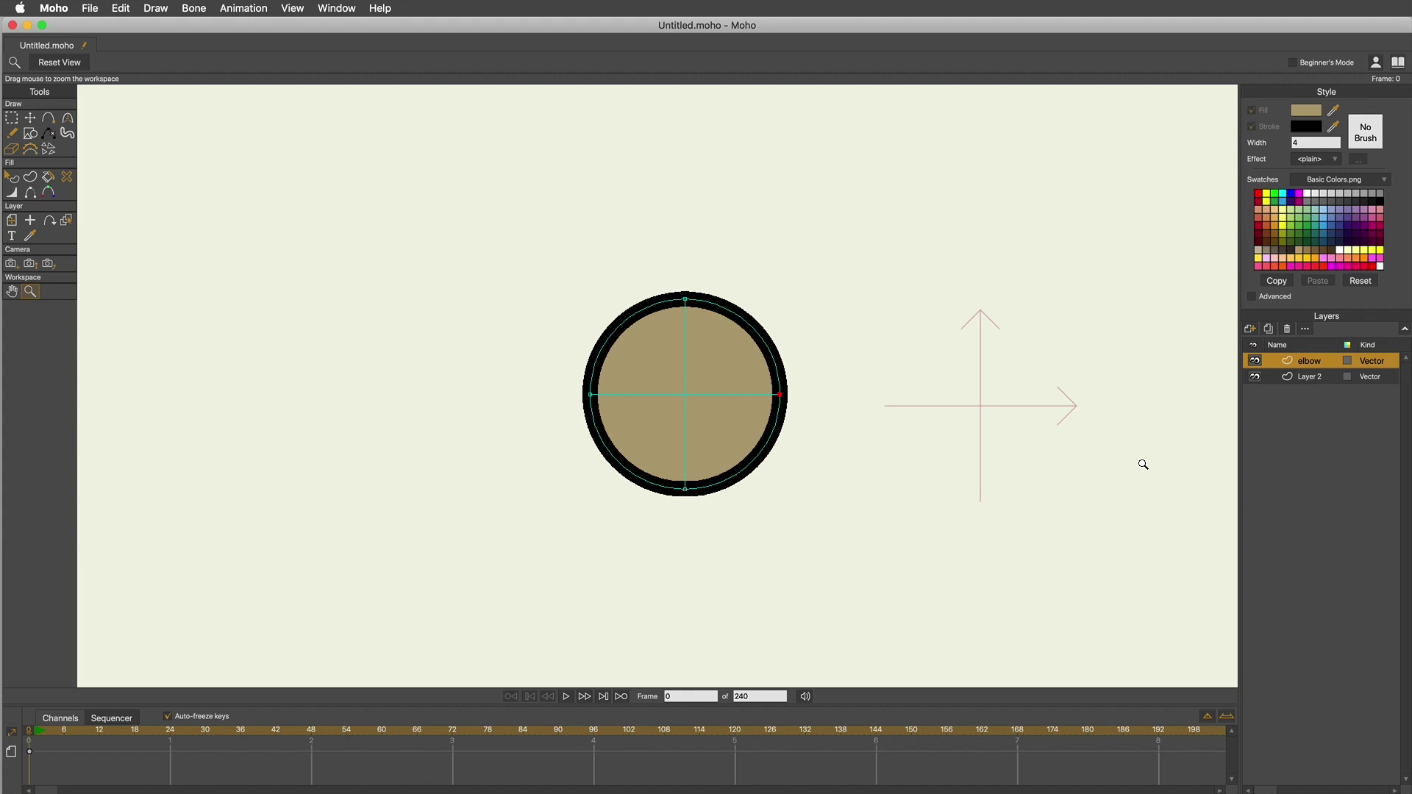
Step: Rename the vector layer beneath elbow as upper arm
double_click(1313, 378)
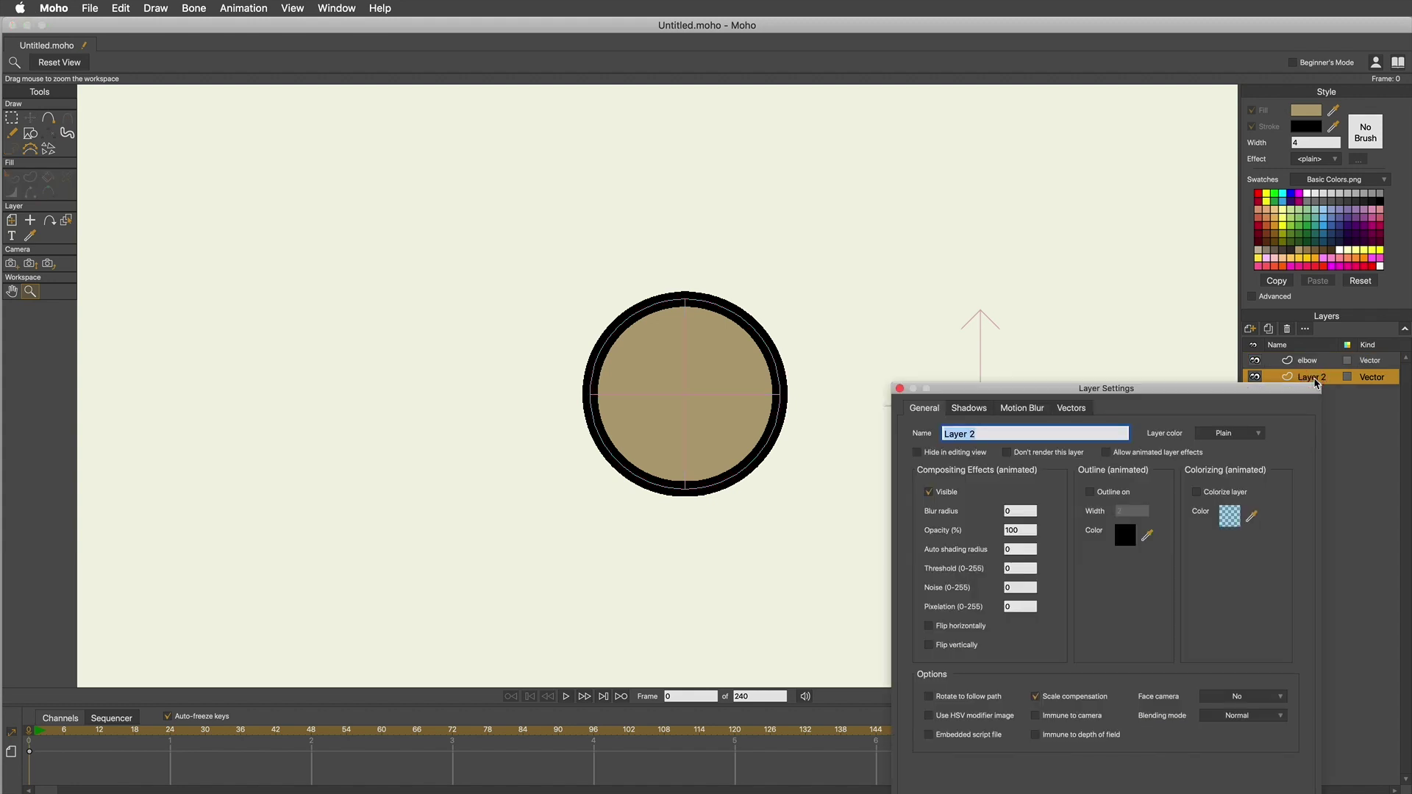
type("upper arm")
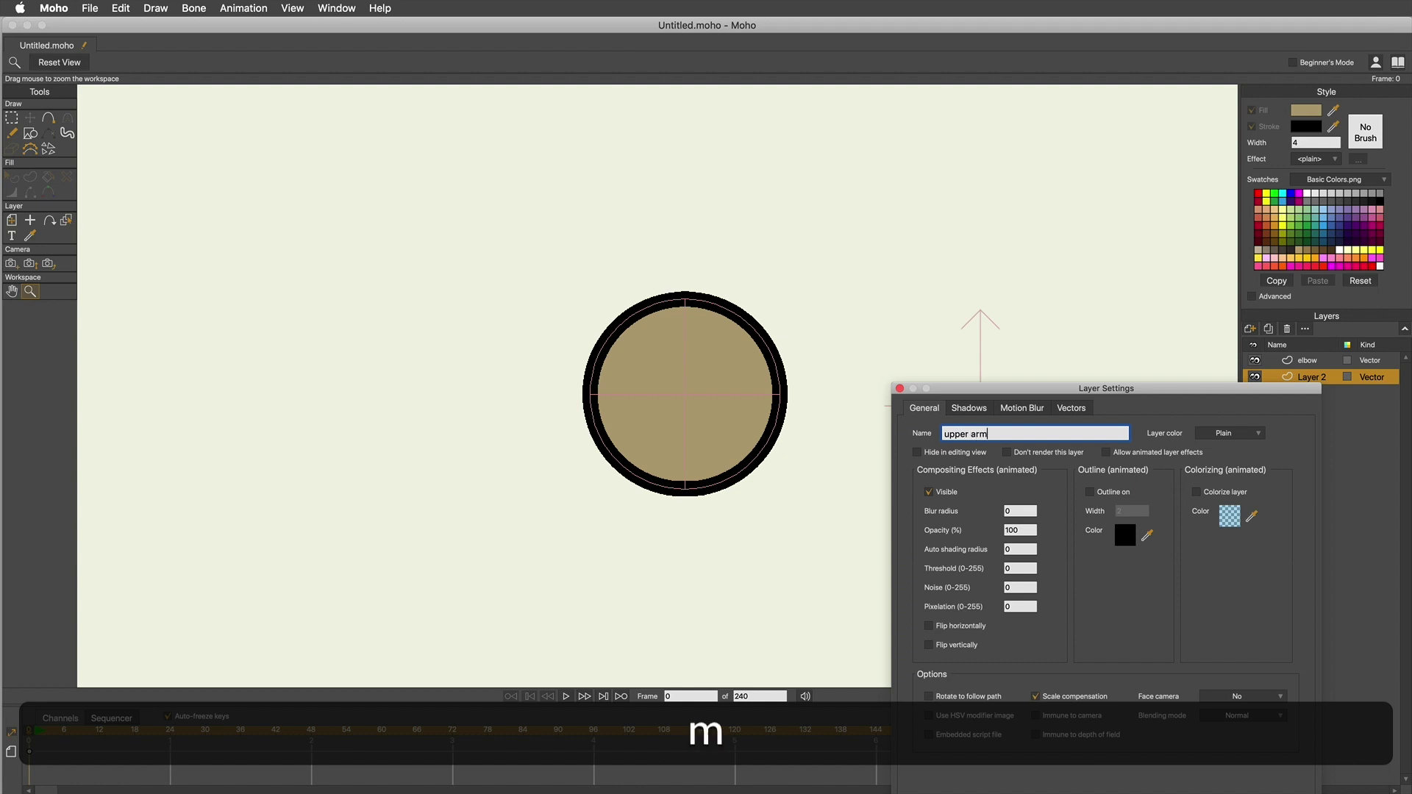
key("Return")
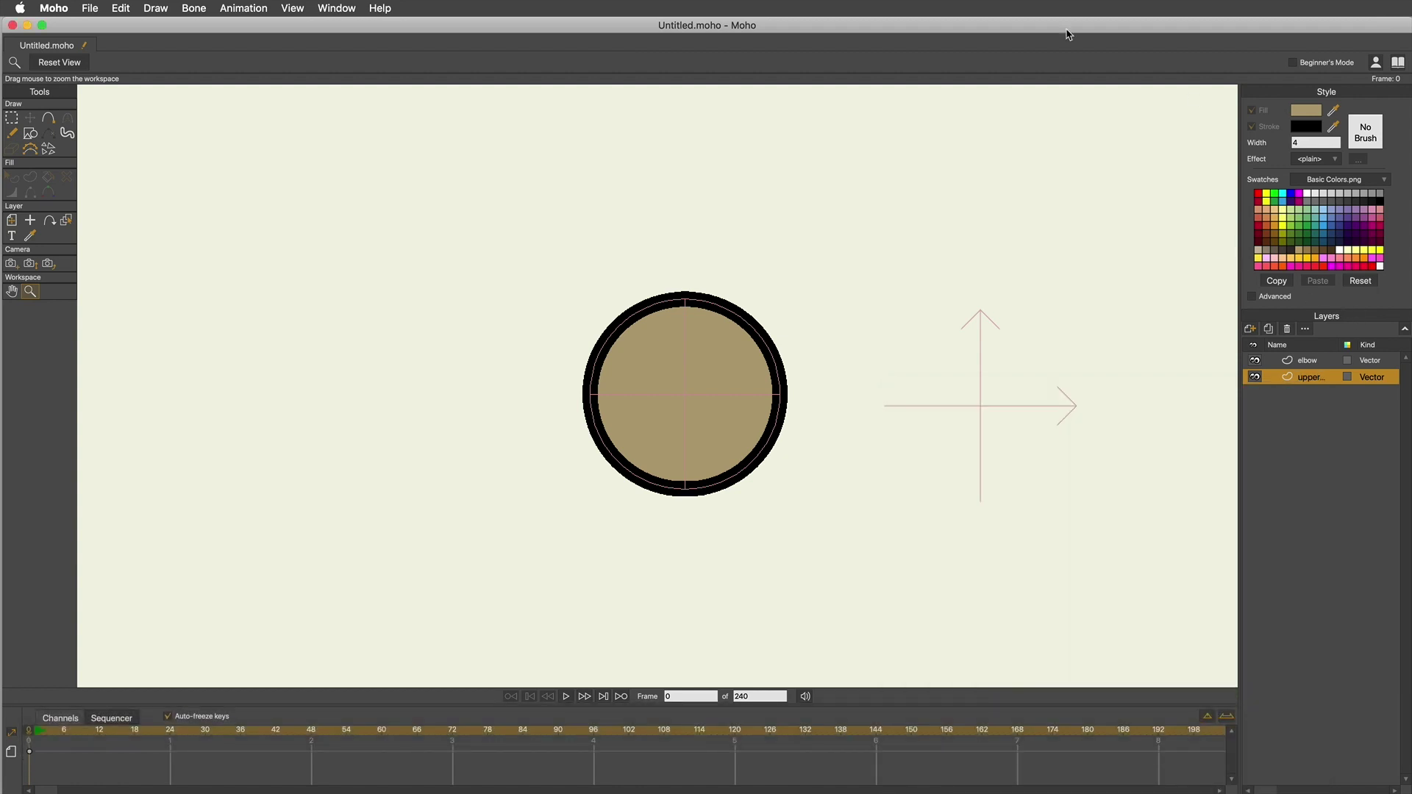
Step: Draw a long rectangle on the upper arm layer, extending left from the circle's vertical centre line and matching the circle's height
left_click(27, 136)
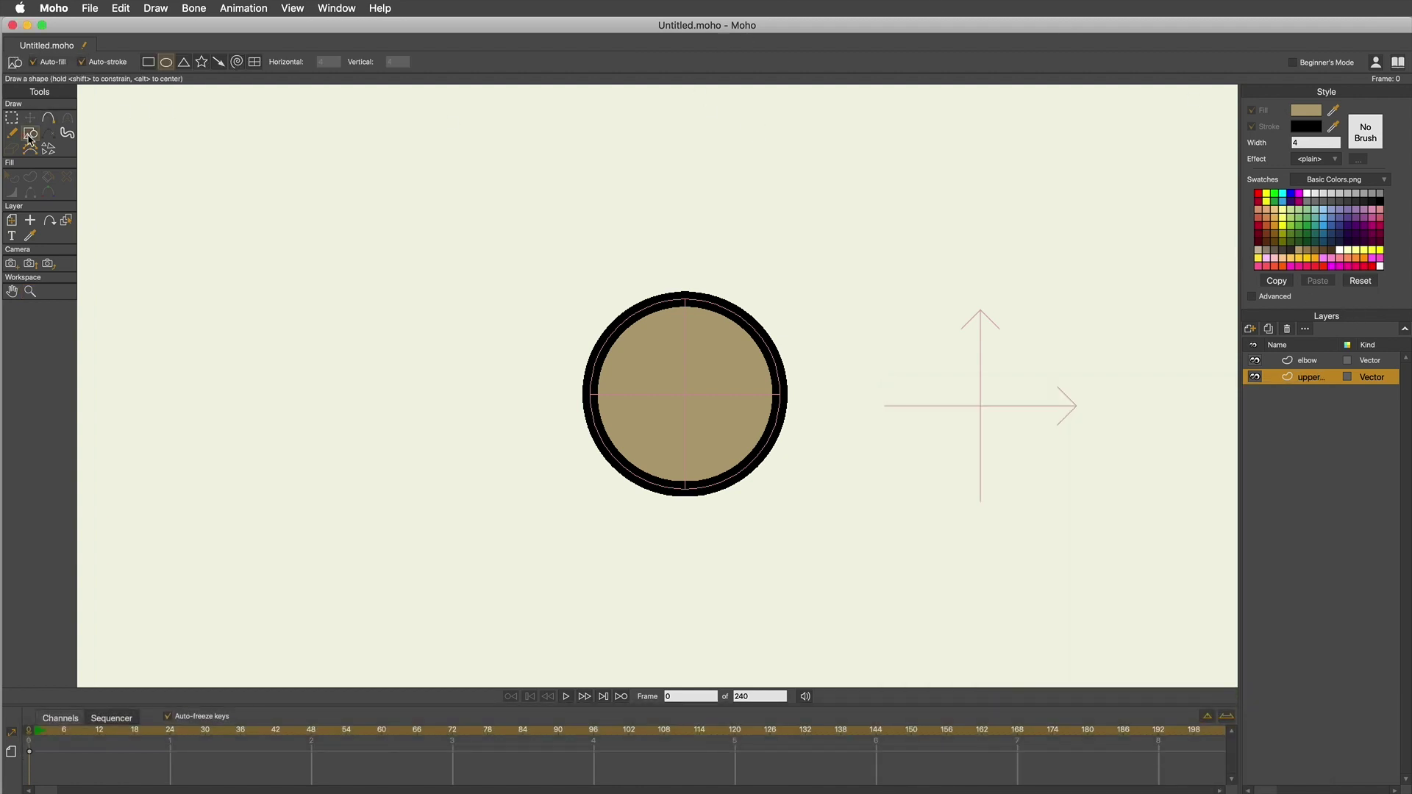
left_click(148, 63)
left_click_drag(685, 490, 81, 300)
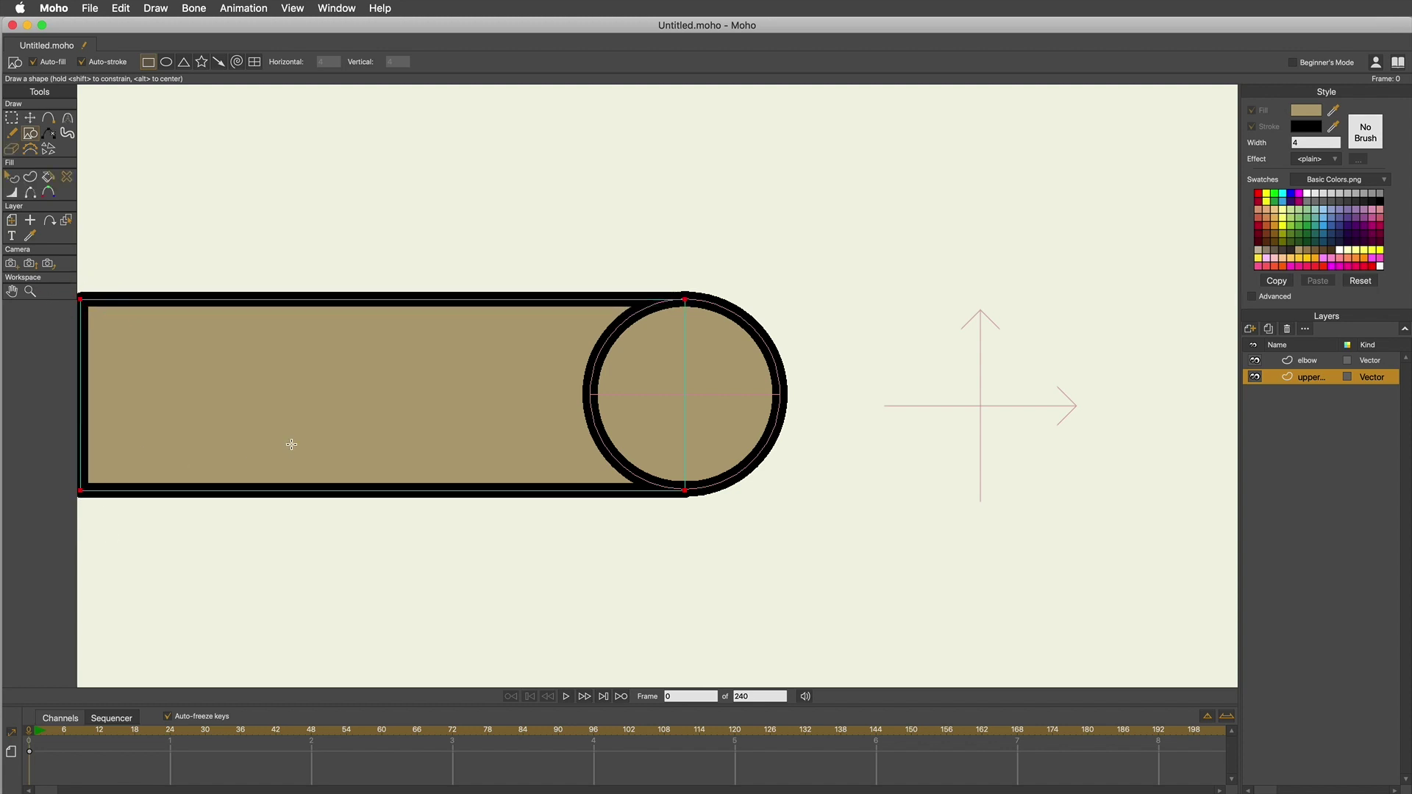
Step: Move the rectangle's lower-right corner point exactly onto the bottom point of the elbow circle
scroll(291, 444, "up", 4)
left_click_drag(489, 350, 136, 314)
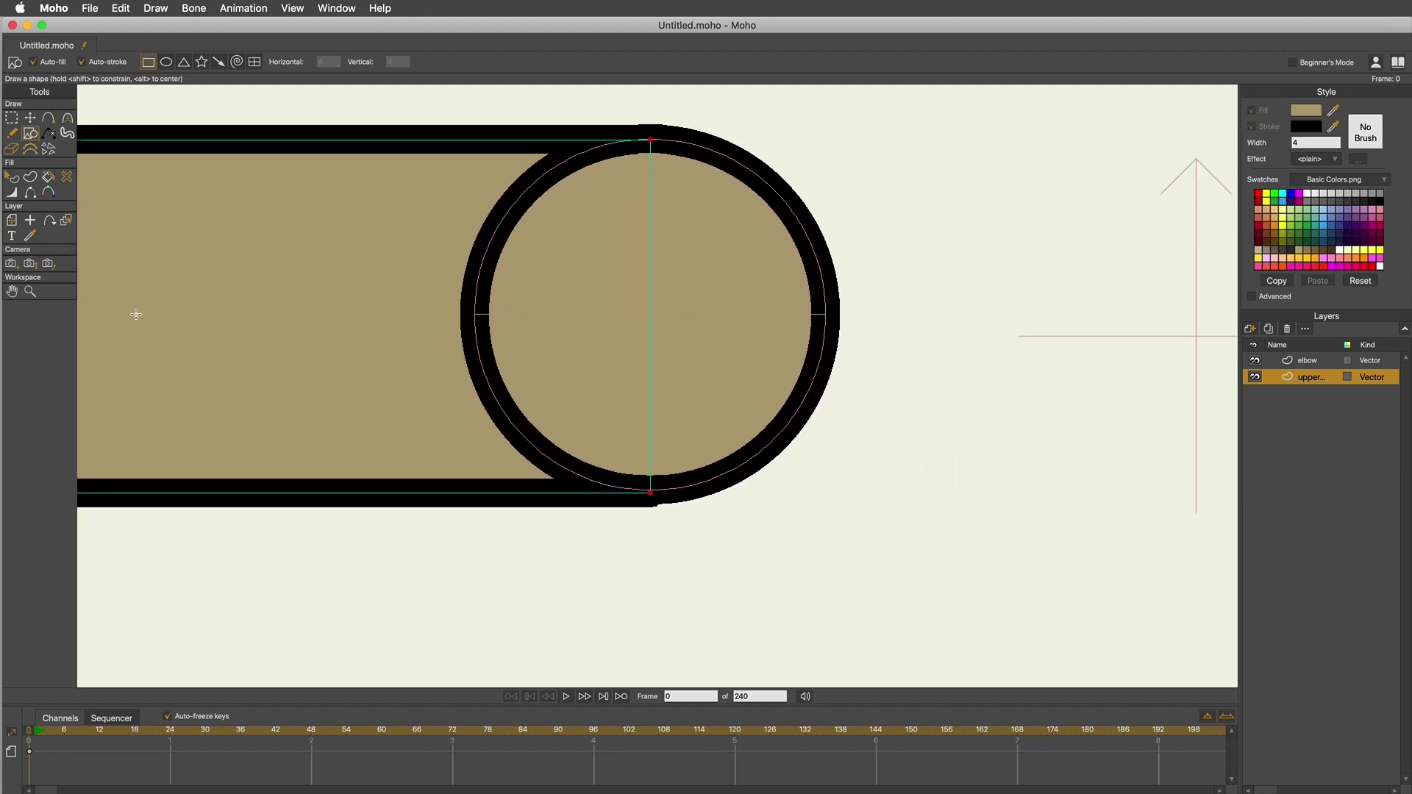
scroll(512, 500, "up", 3)
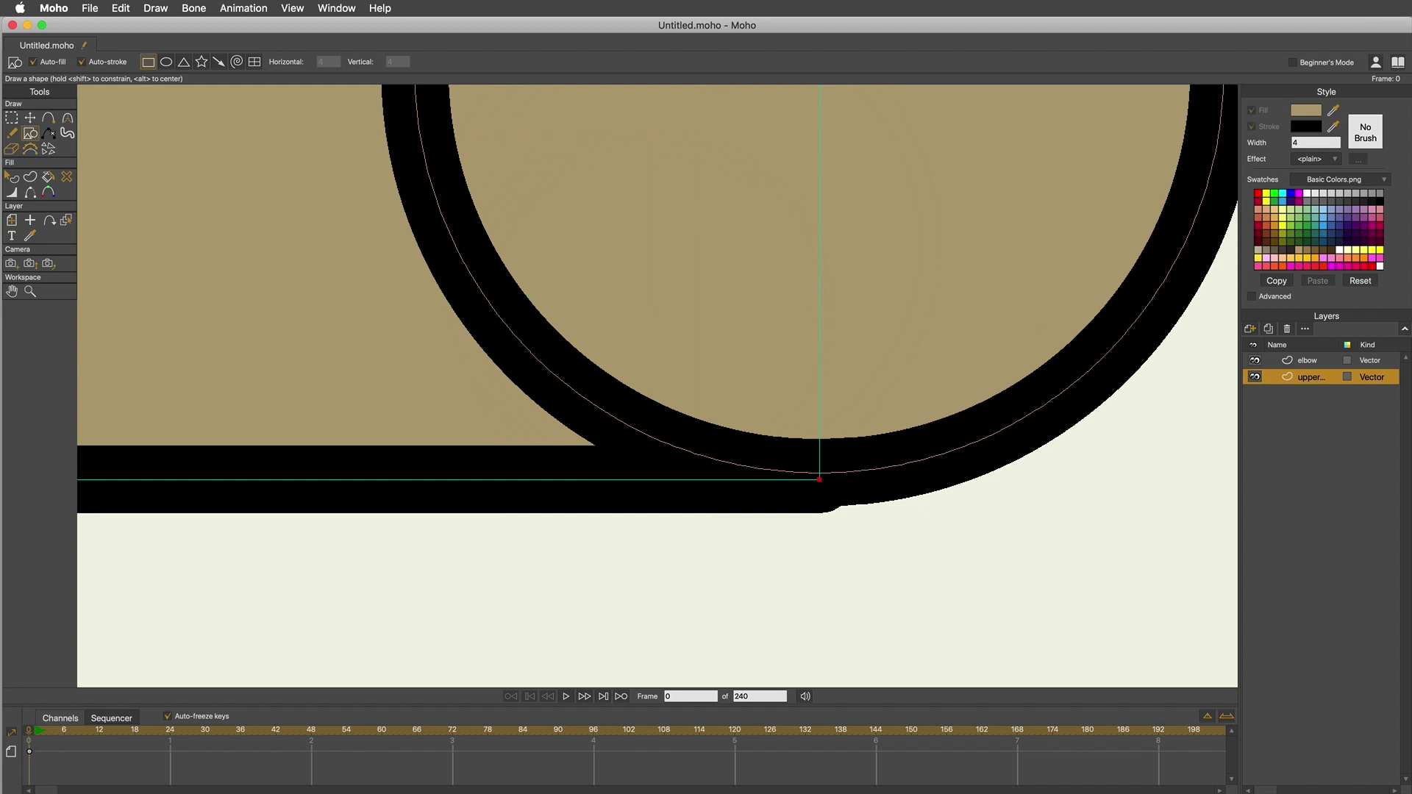
left_click(29, 118)
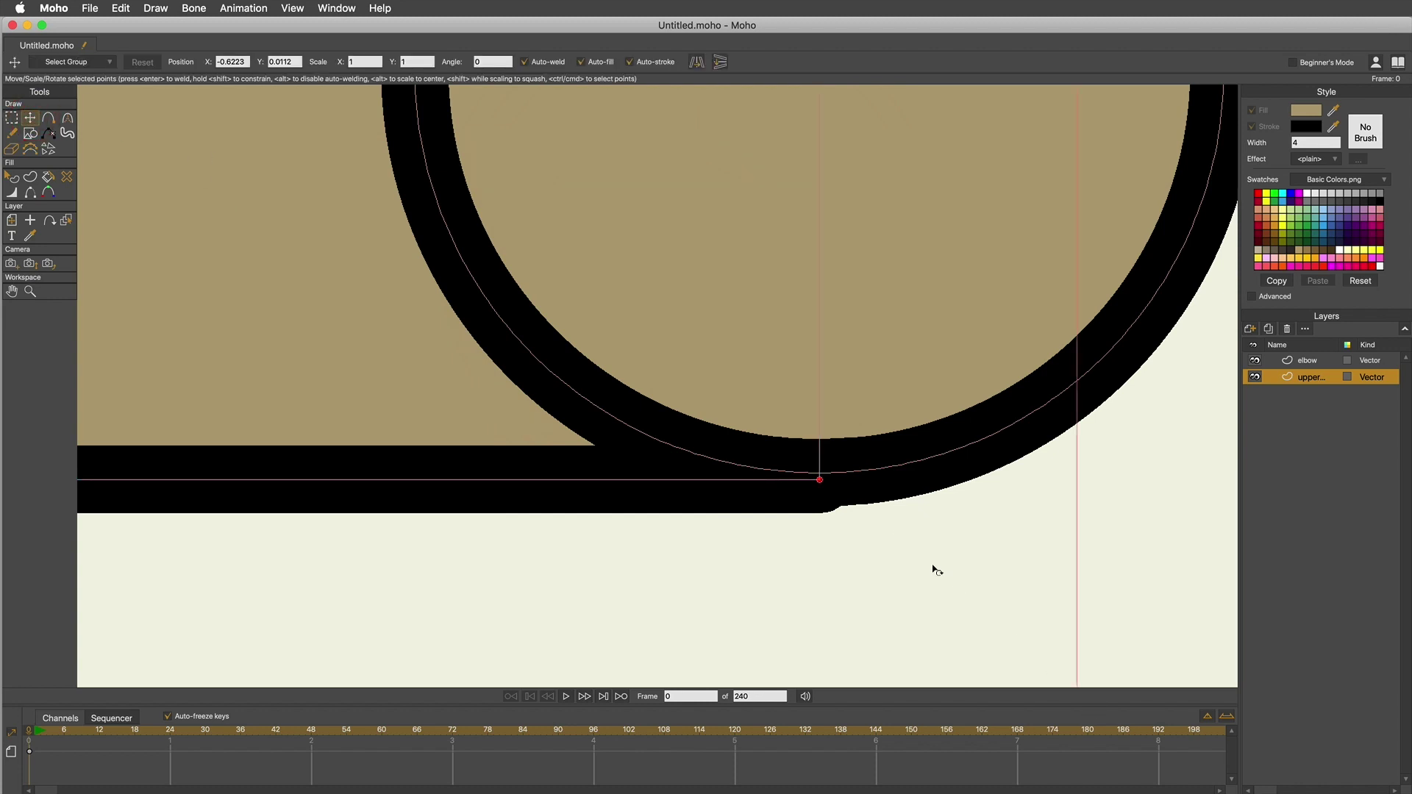
left_click(1135, 557)
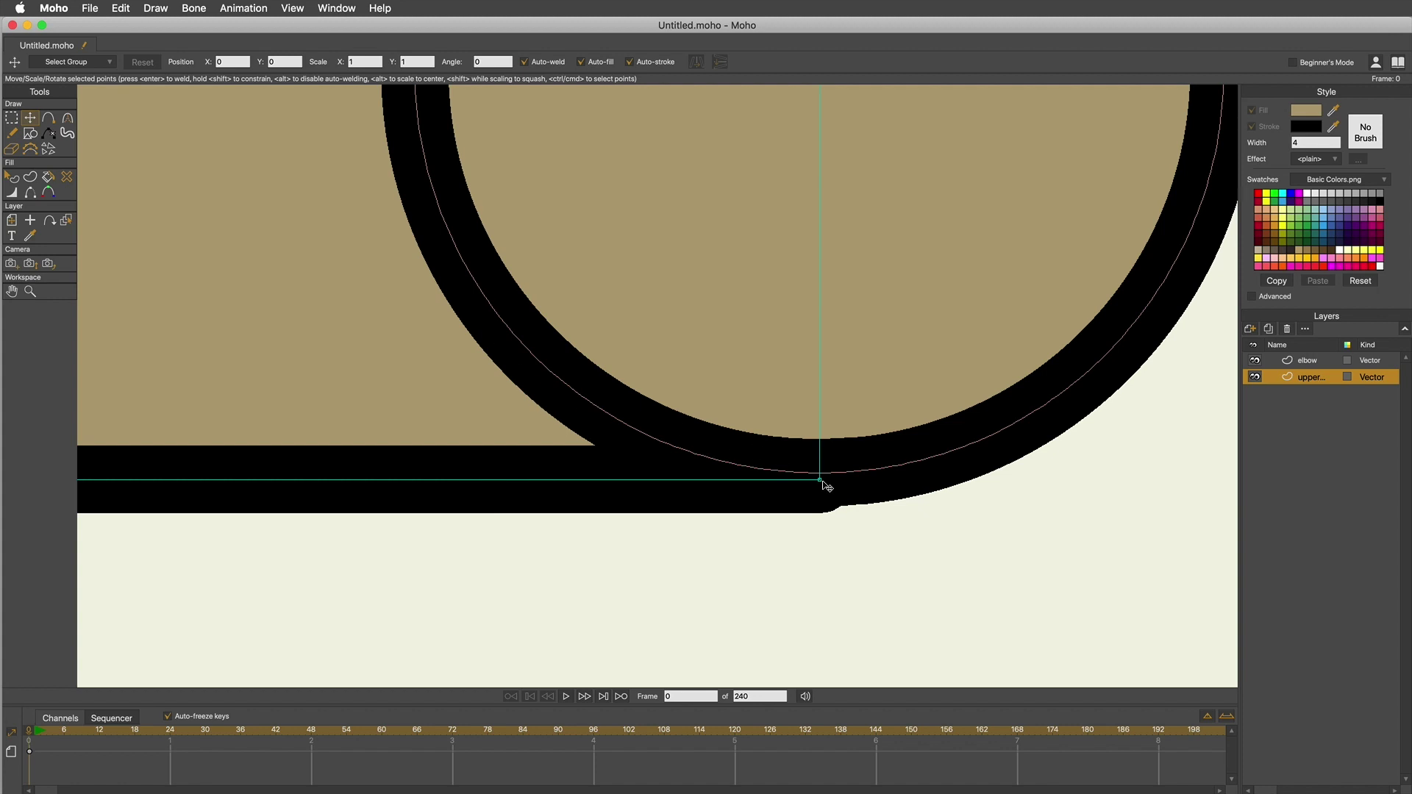
left_click_drag(820, 480, 820, 473)
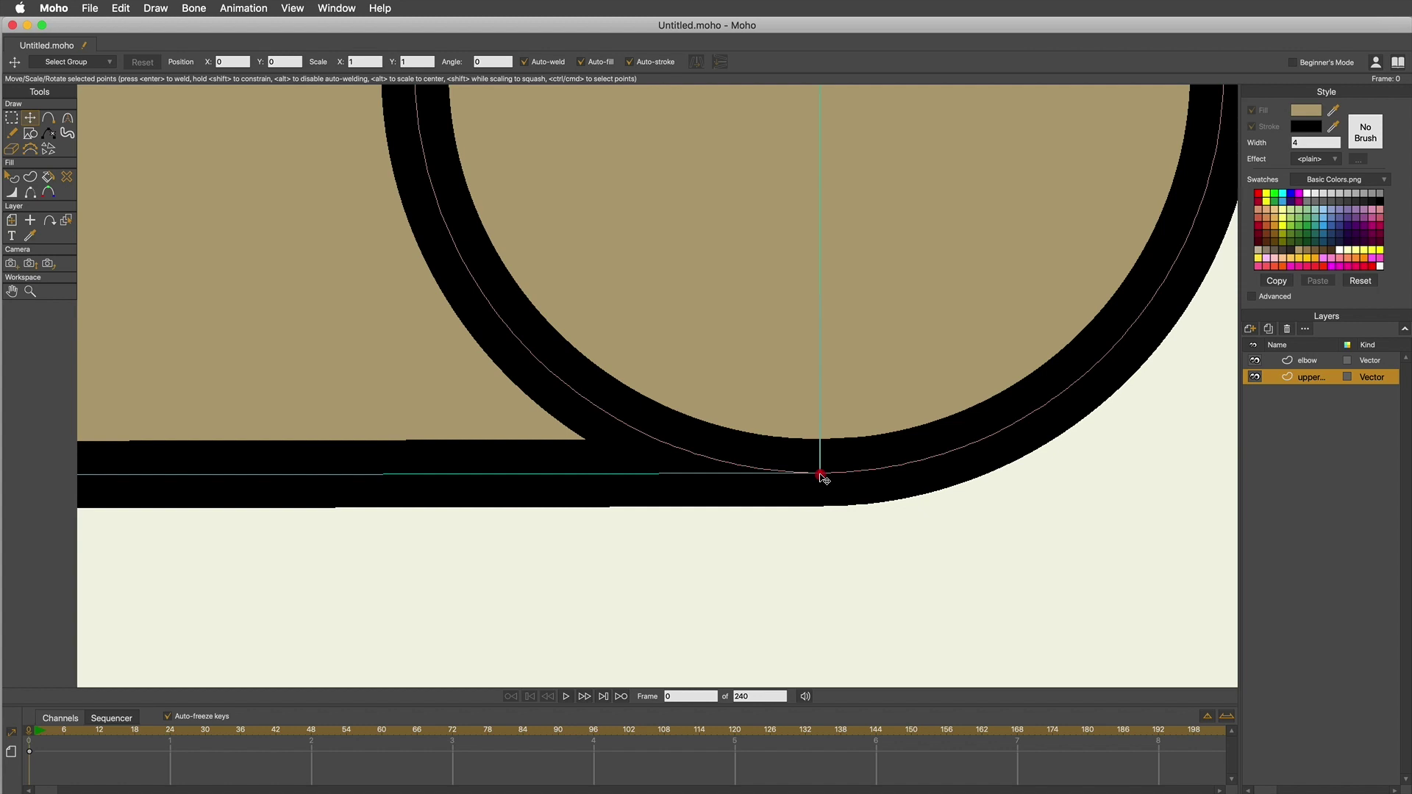
mouse_move(824, 479)
left_mouse_down()
mouse_move(771, 474)
mouse_move(823, 479)
left_mouse_up()
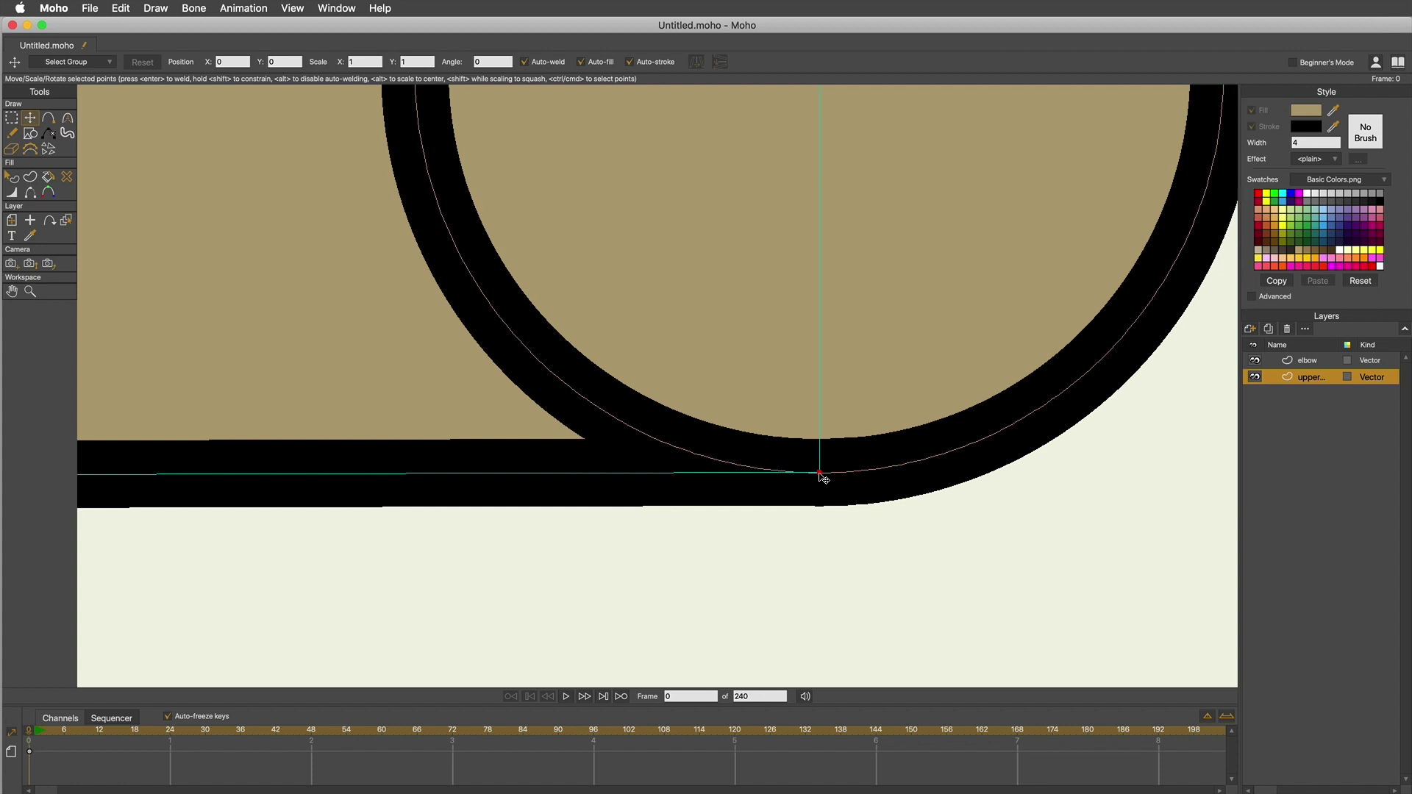
left_click_drag(823, 479, 824, 479)
Step: Move the rectangle's upper-right corner point exactly onto the top point of the elbow circle
scroll(861, 133, "up", 15)
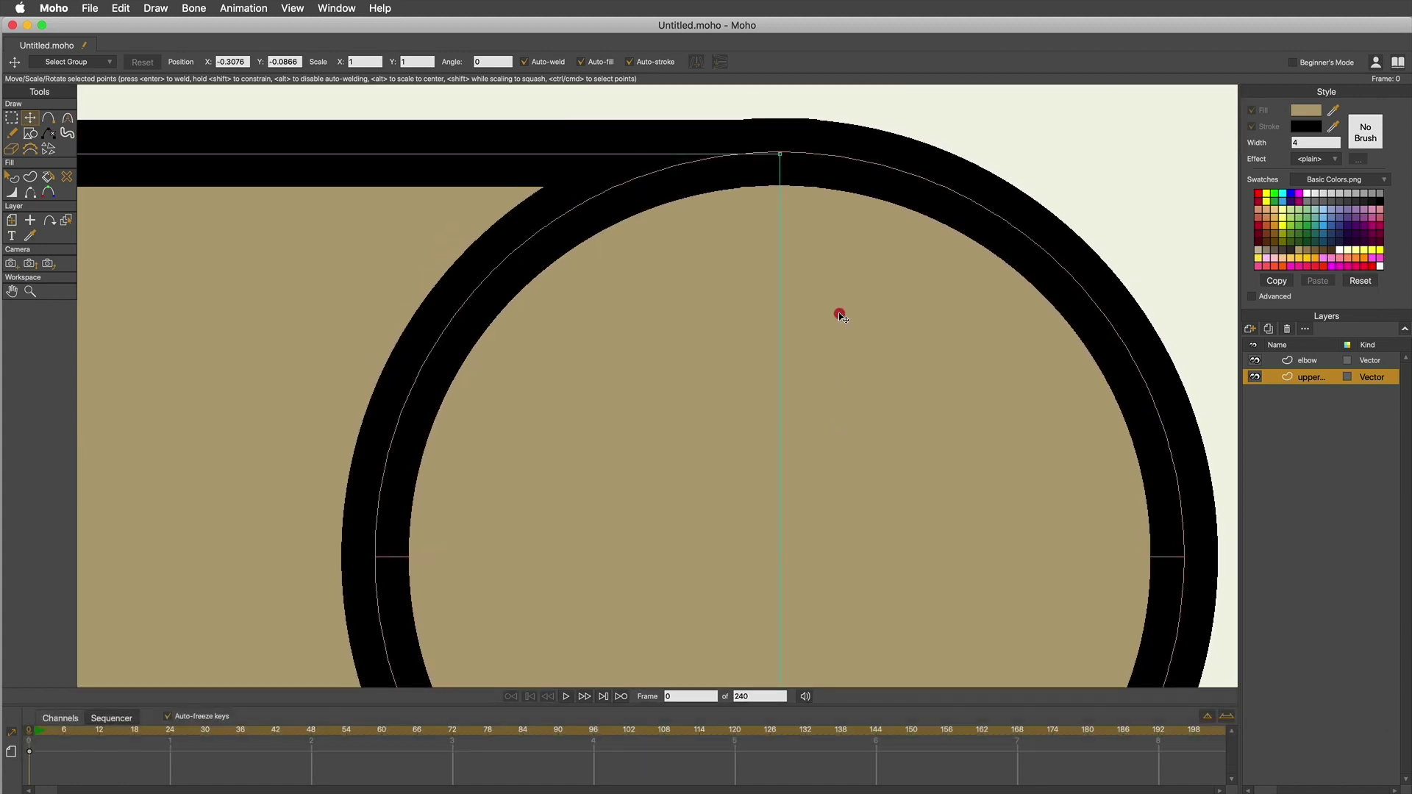
scroll(881, 385, "up", 3)
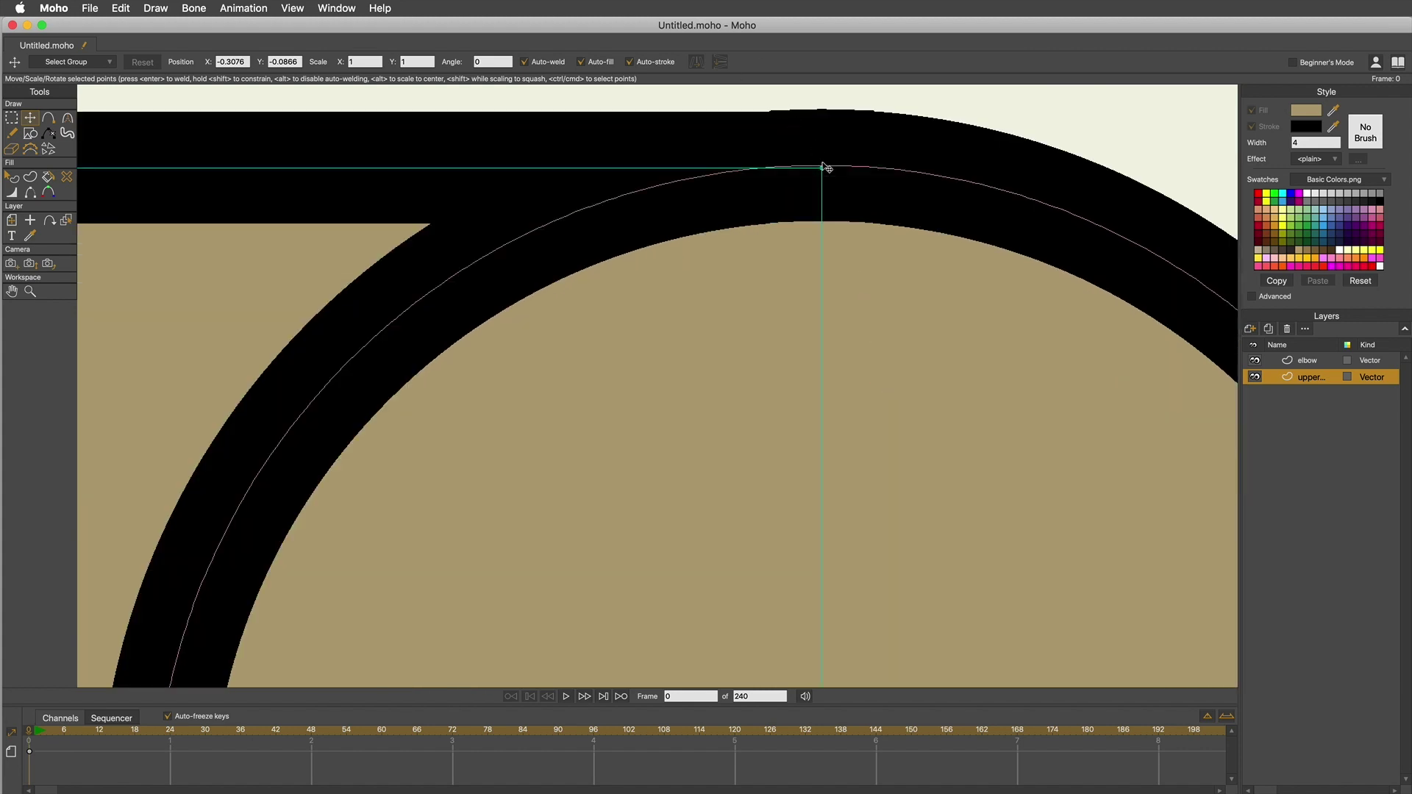
left_click_drag(823, 169, 823, 166)
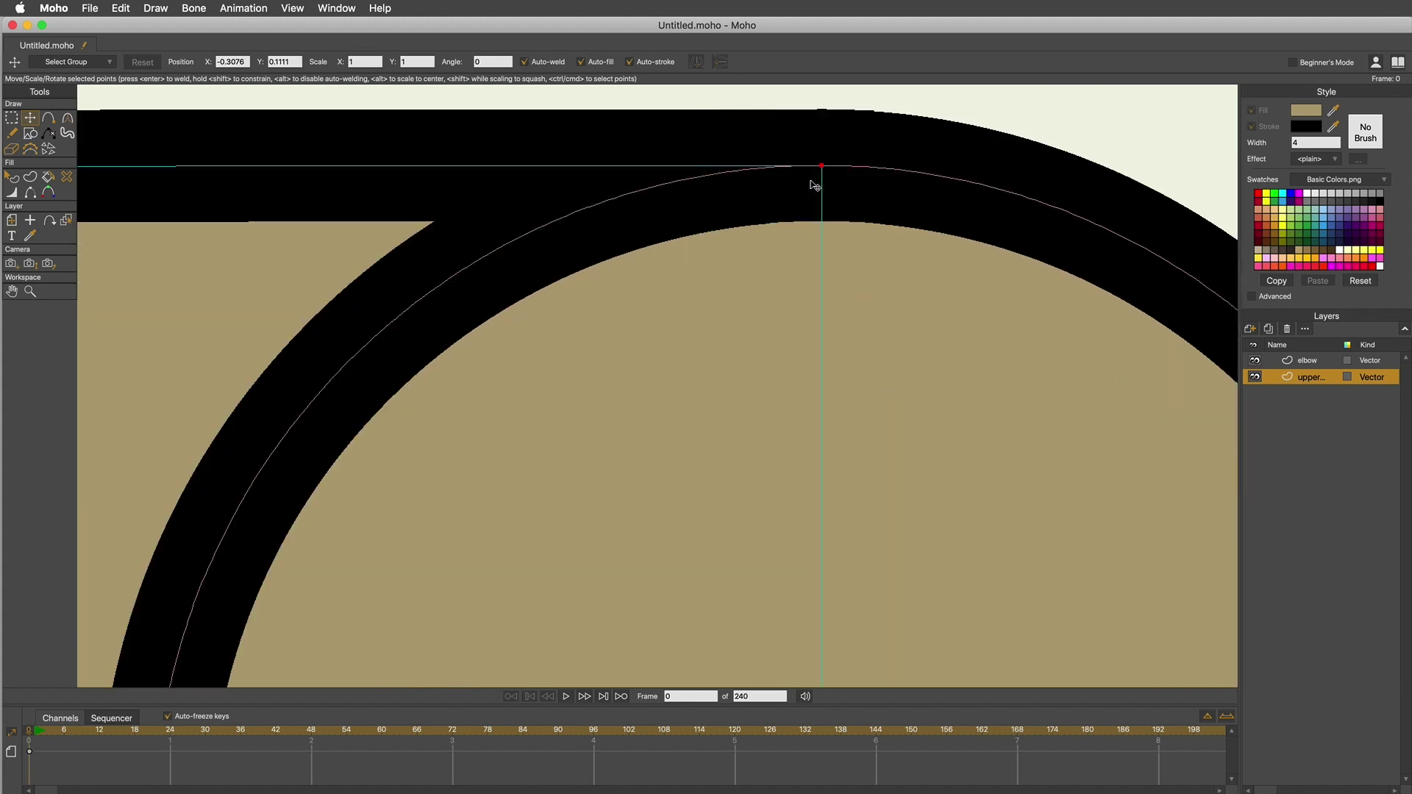
Step: Lengthen the upper arm by moving its two left corner points straight left to about X -1.10
scroll(794, 214, "down", 10)
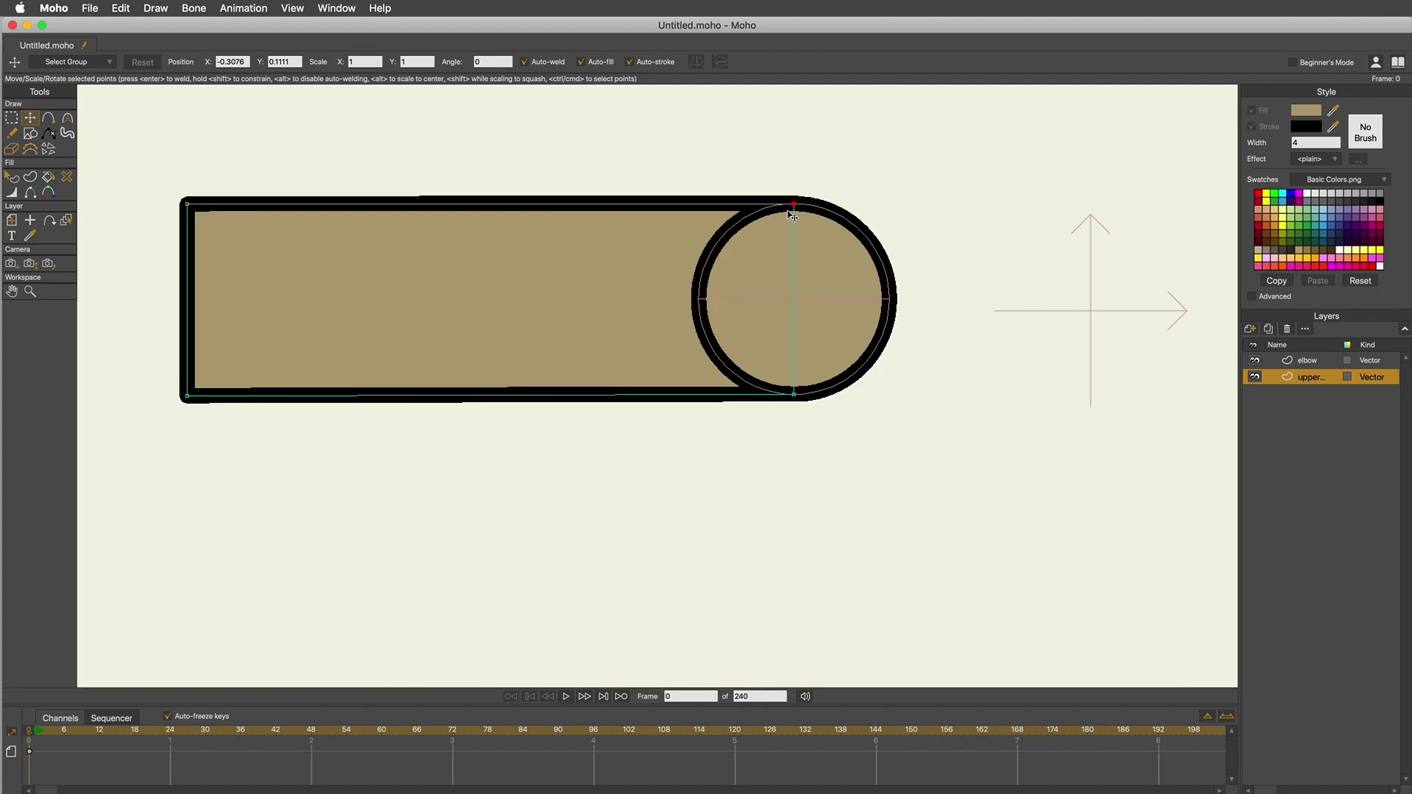
scroll(794, 215, "down", 3)
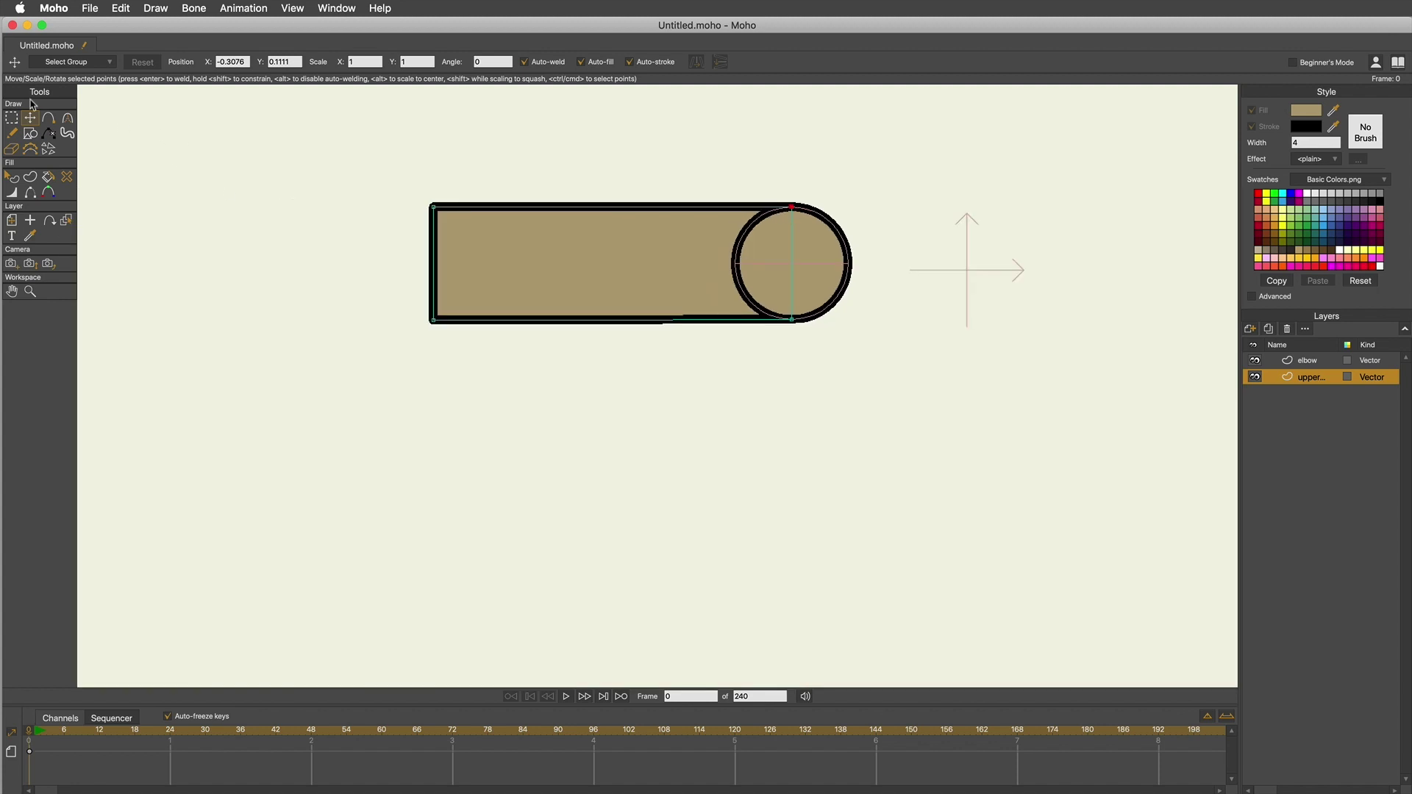
left_click(11, 117)
left_click_drag(383, 189, 469, 375)
left_click(30, 117)
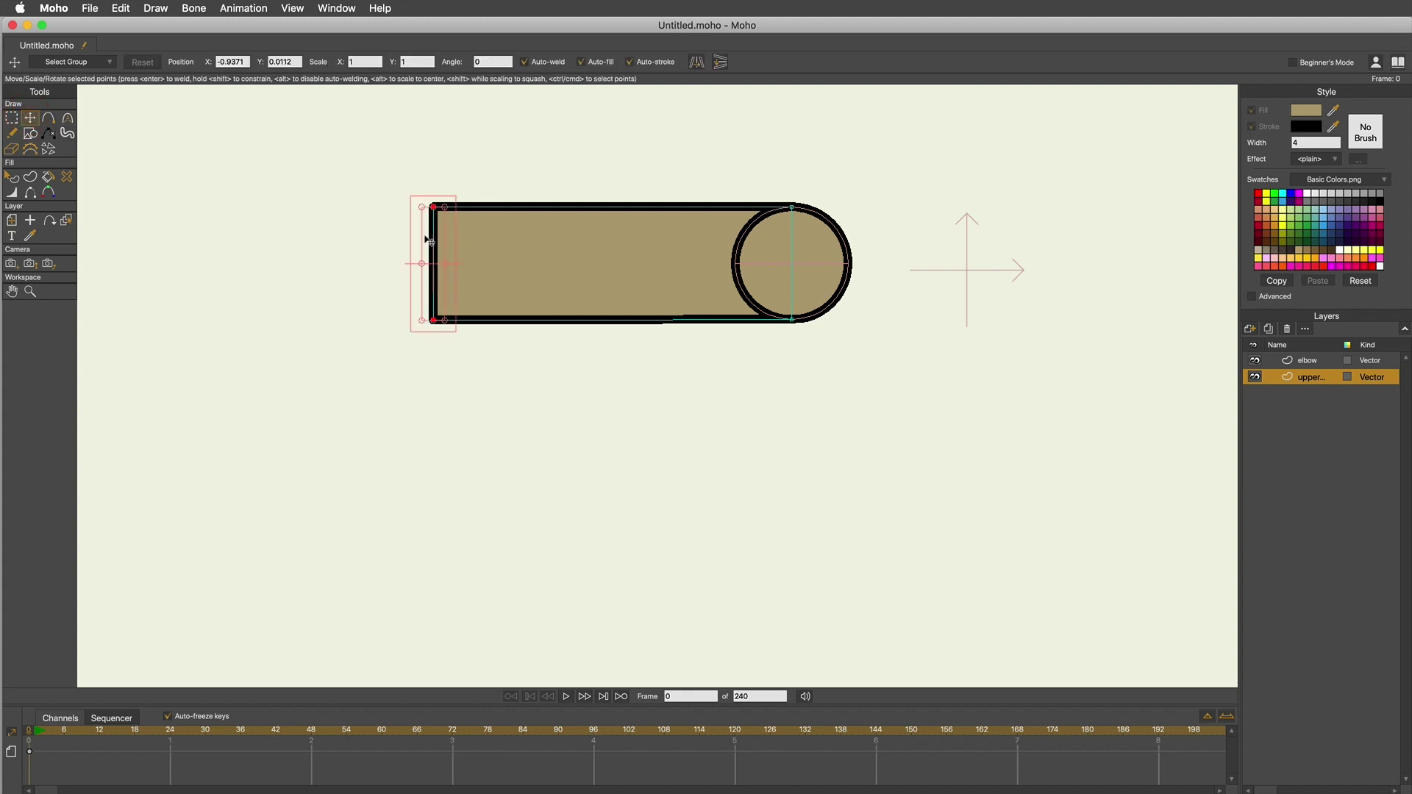
left_click_drag(439, 244, 345, 242)
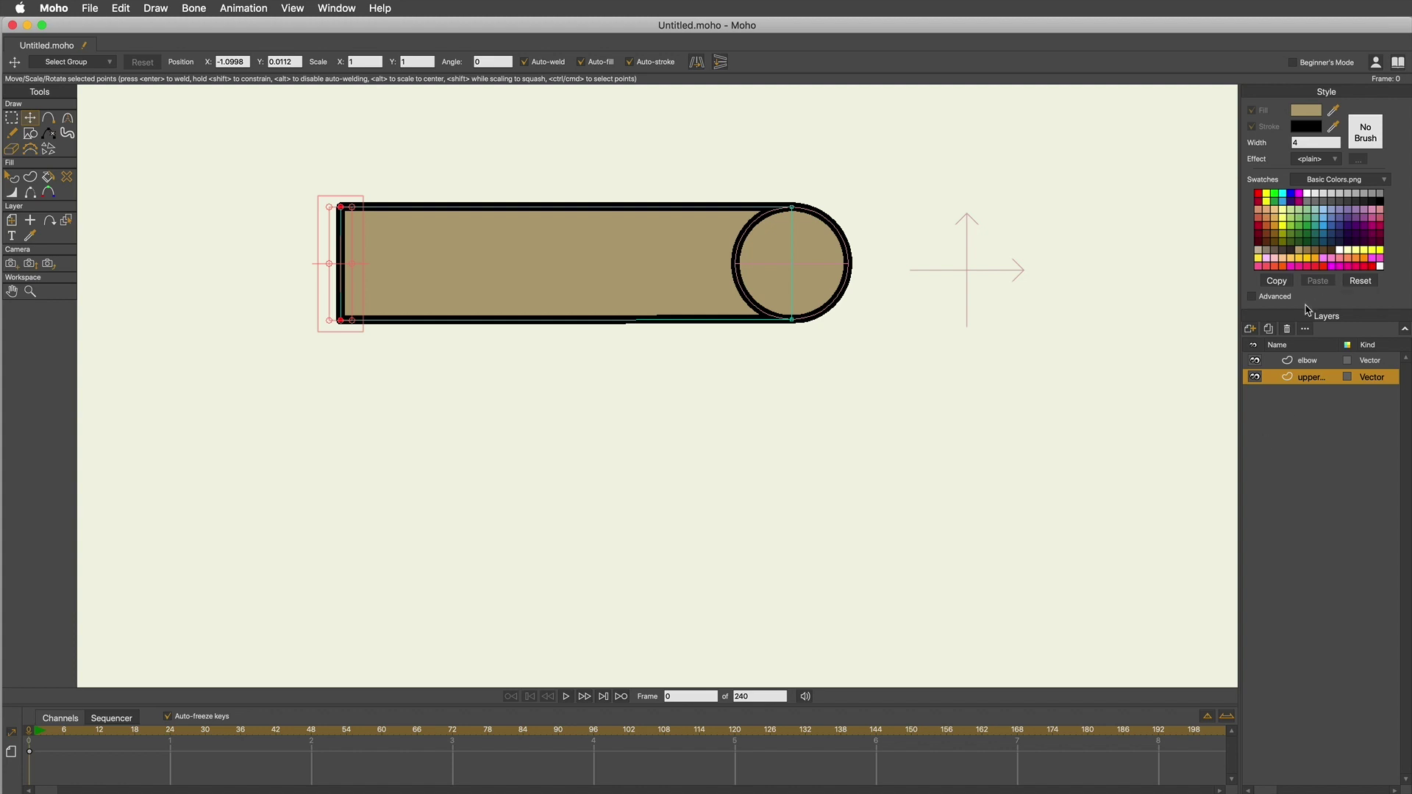
Step: Duplicate the upper arm layer and name the copy lower arm
left_click(1271, 330)
type("lower arm")
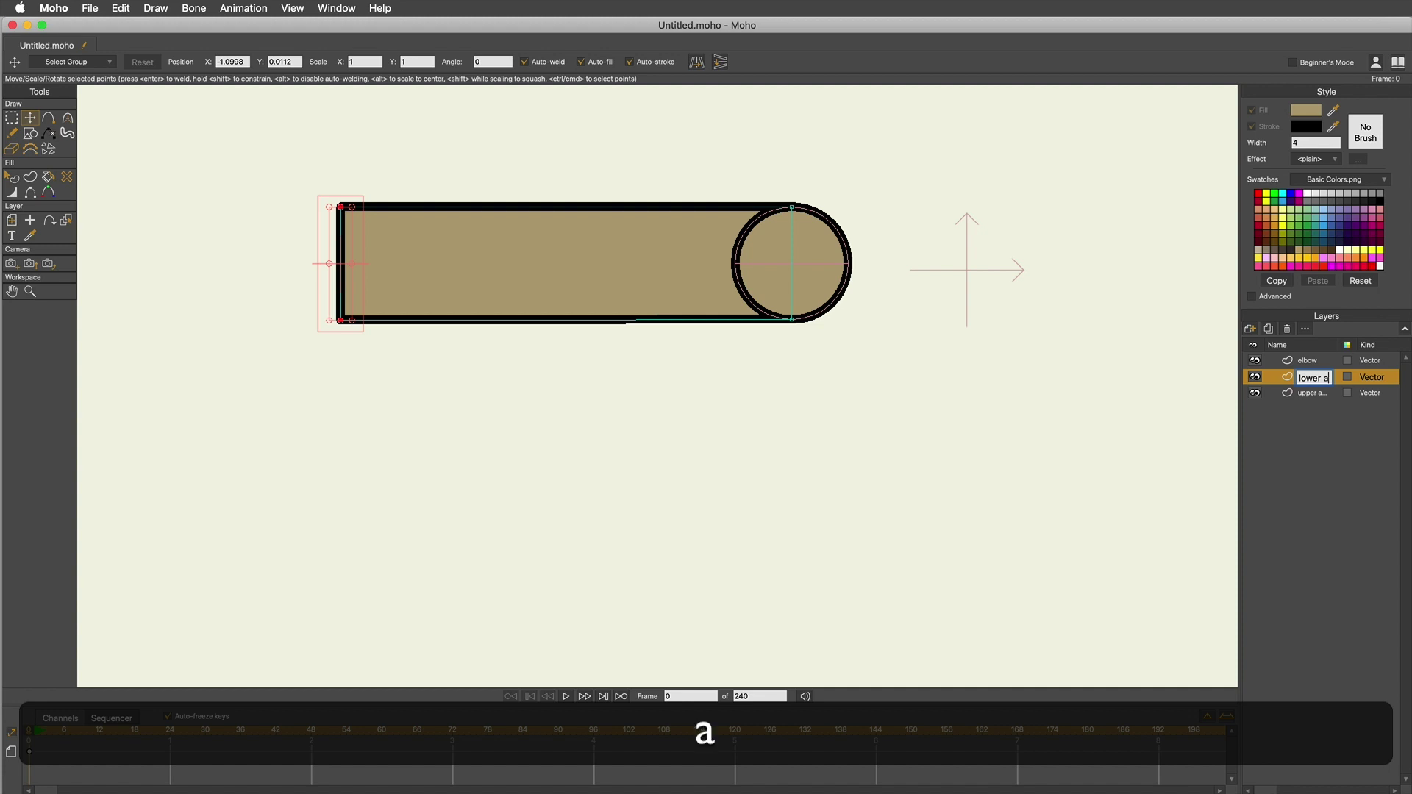
key("Return")
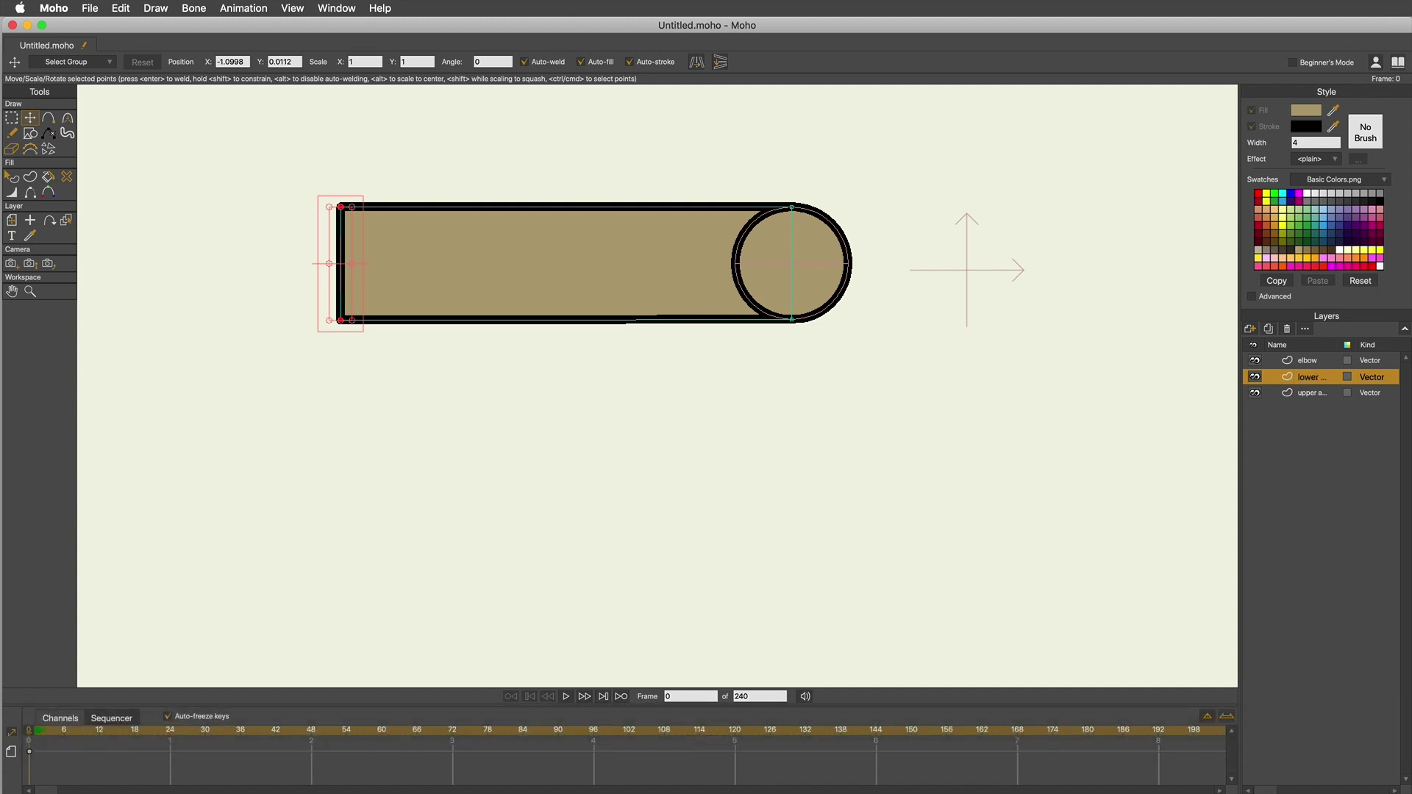
double_click(1315, 379)
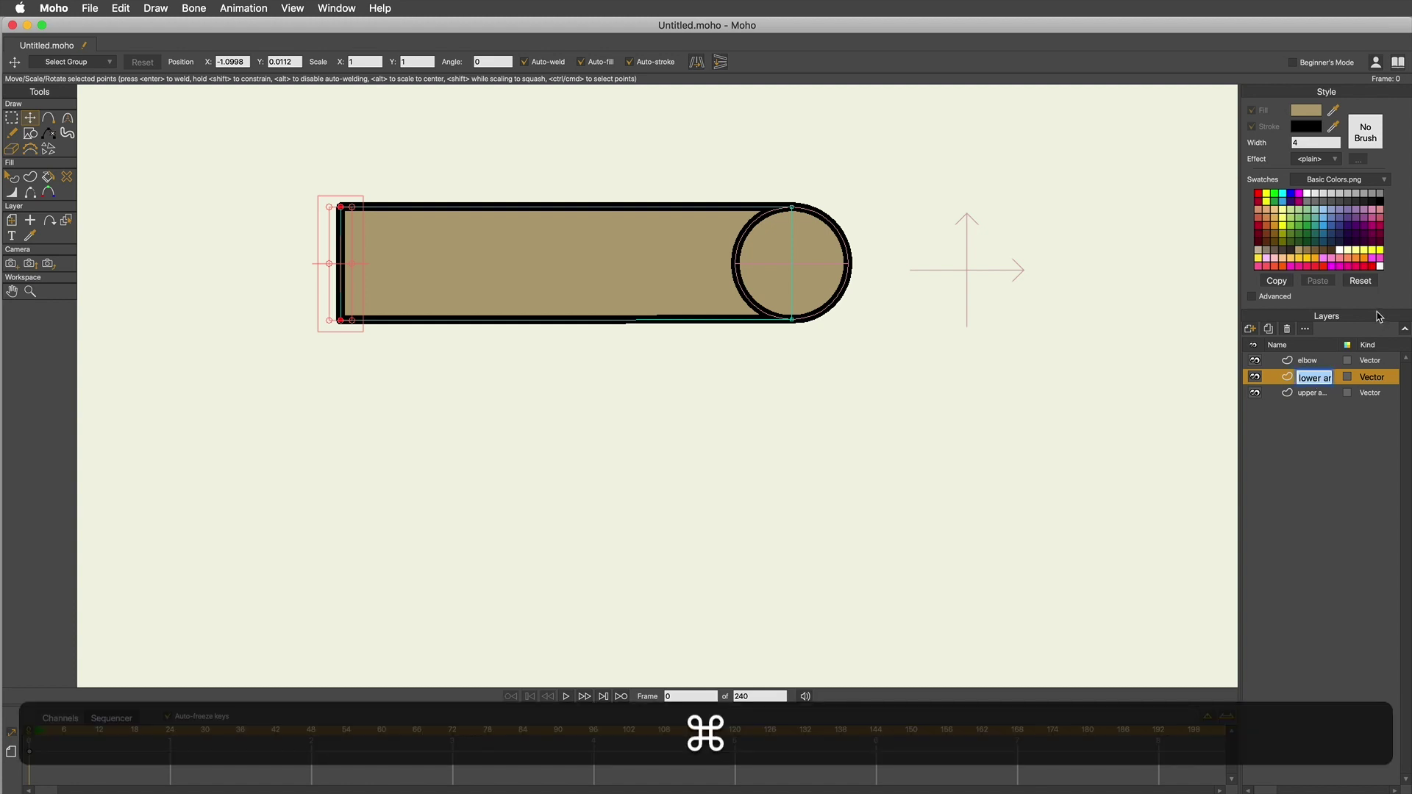
Step: Select all points of the lower arm and move them horizontally right so the shape extends from the elbow circle's vertical centre line
key("super+a")
left_click(11, 118)
left_click(281, 455)
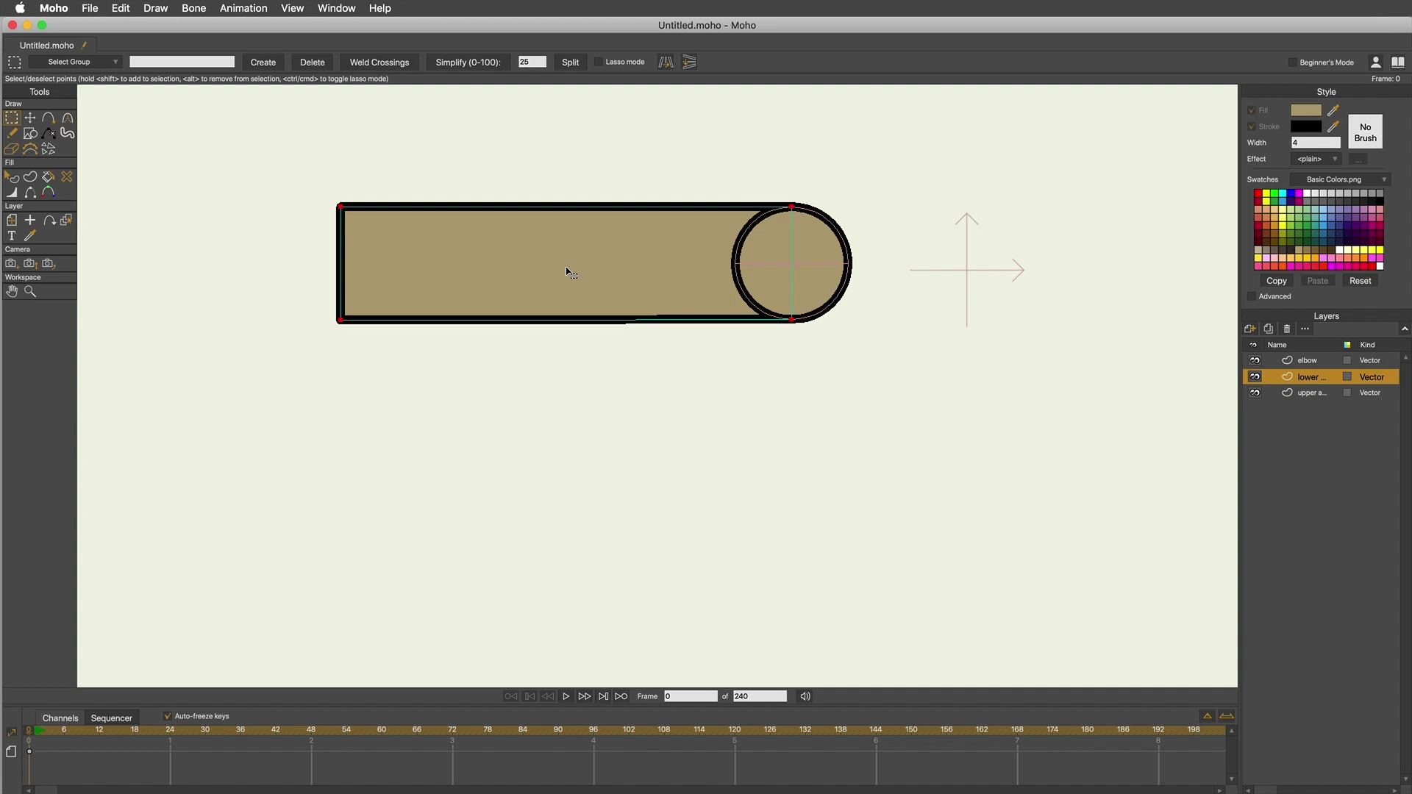
left_click(30, 118)
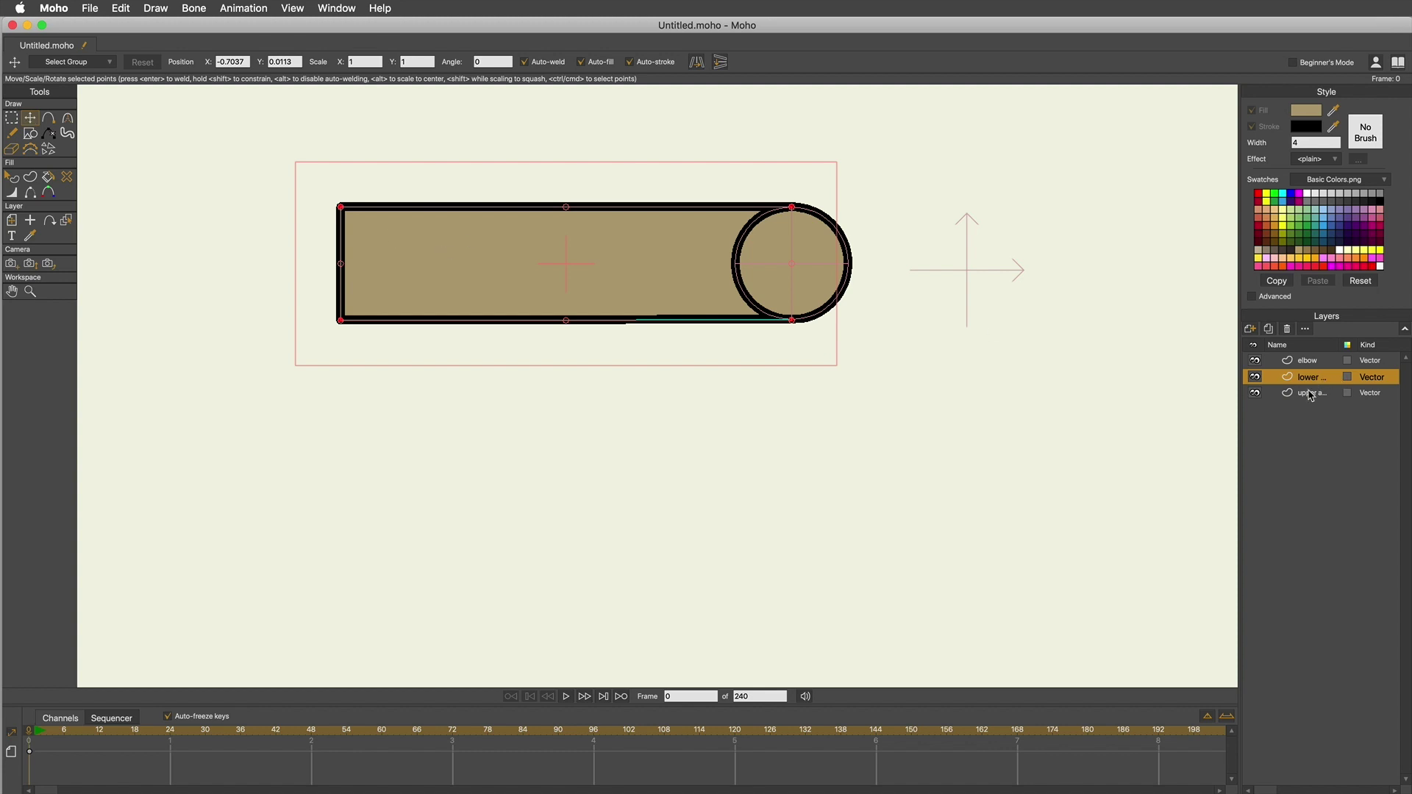
key("shift")
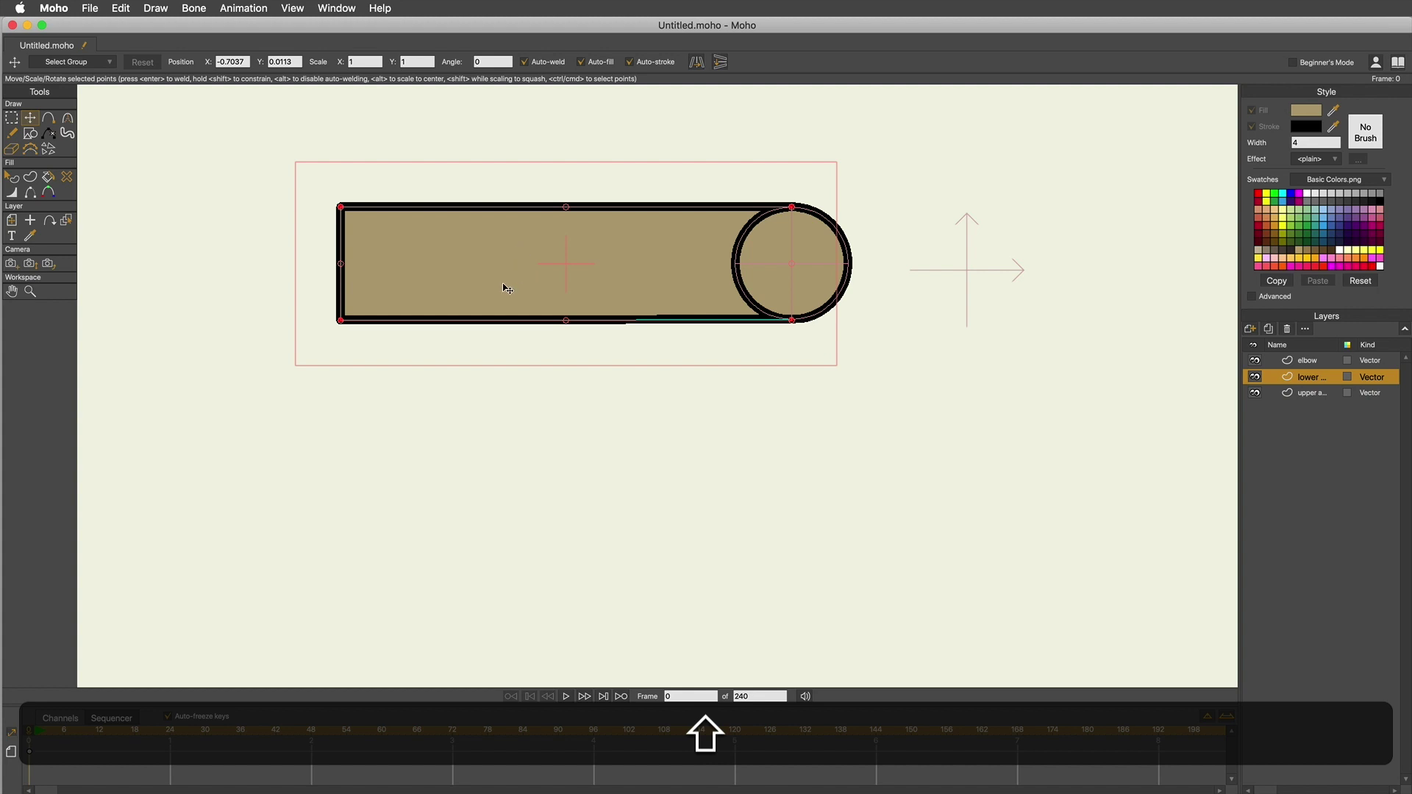
left_click_drag(473, 271, 921, 320)
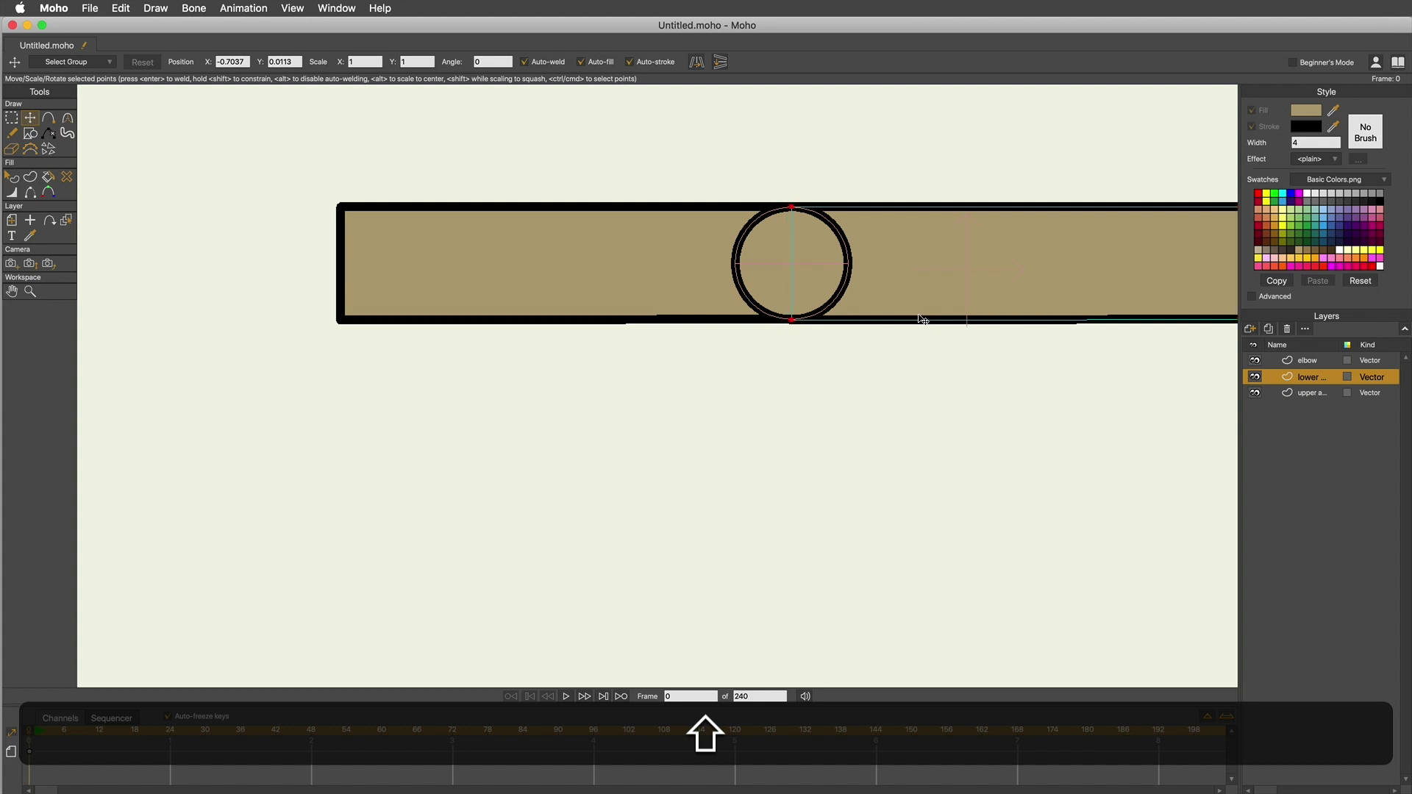
left_click(915, 315)
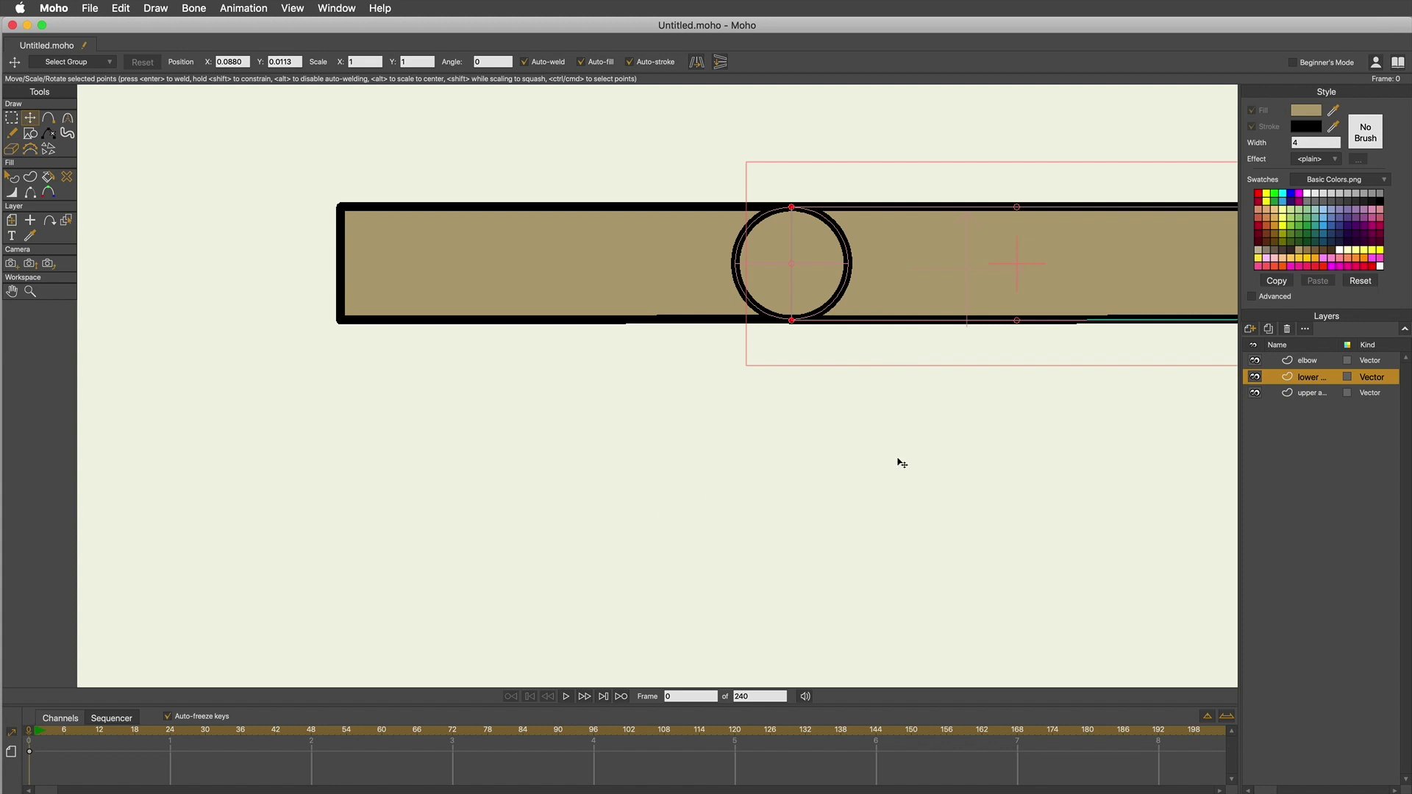
Step: Shift the whole lower arm shape slightly so its lower-left corner sits exactly on the bottom point of the elbow circle
left_click_drag(898, 463, 757, 501)
scroll(754, 496, "down", 10)
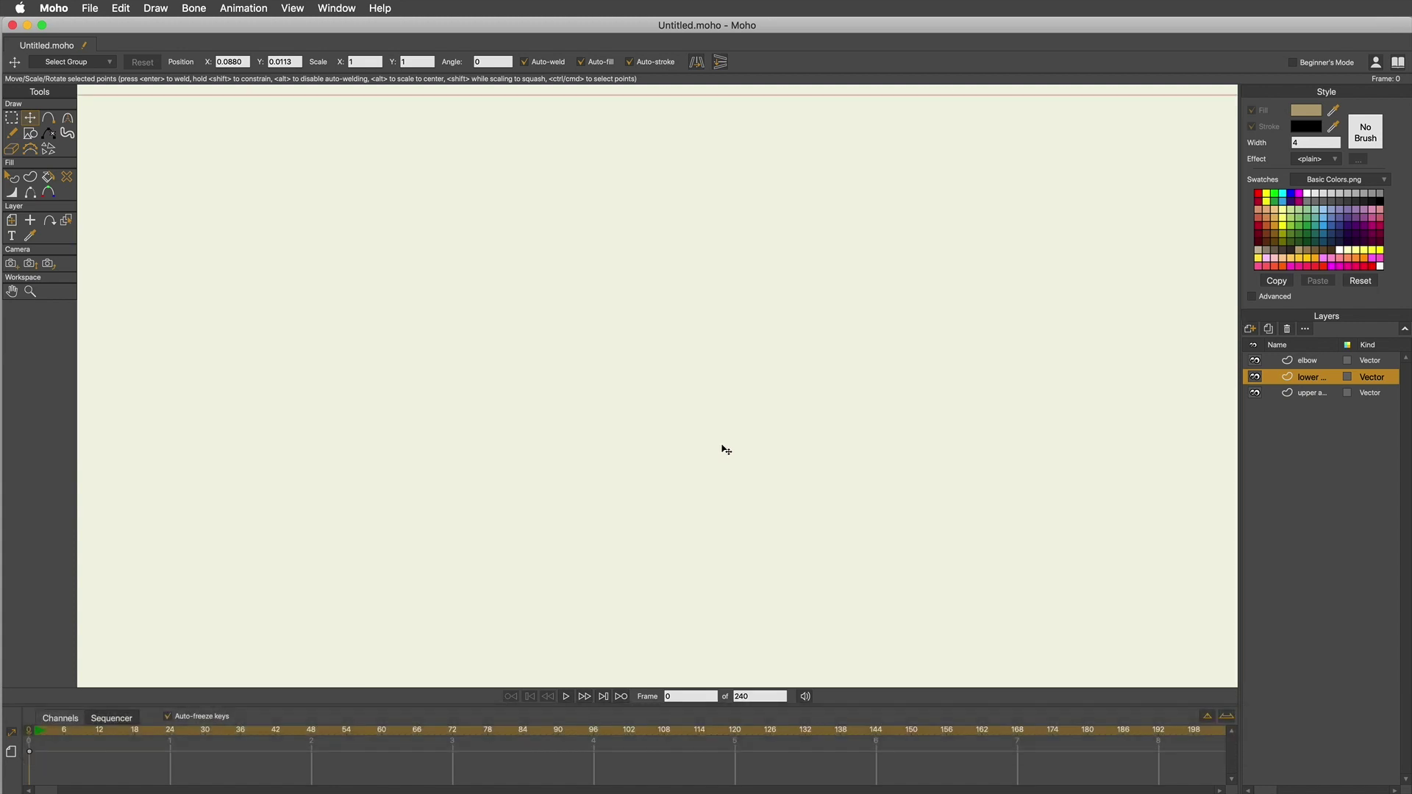
scroll(706, 446, "up", 12)
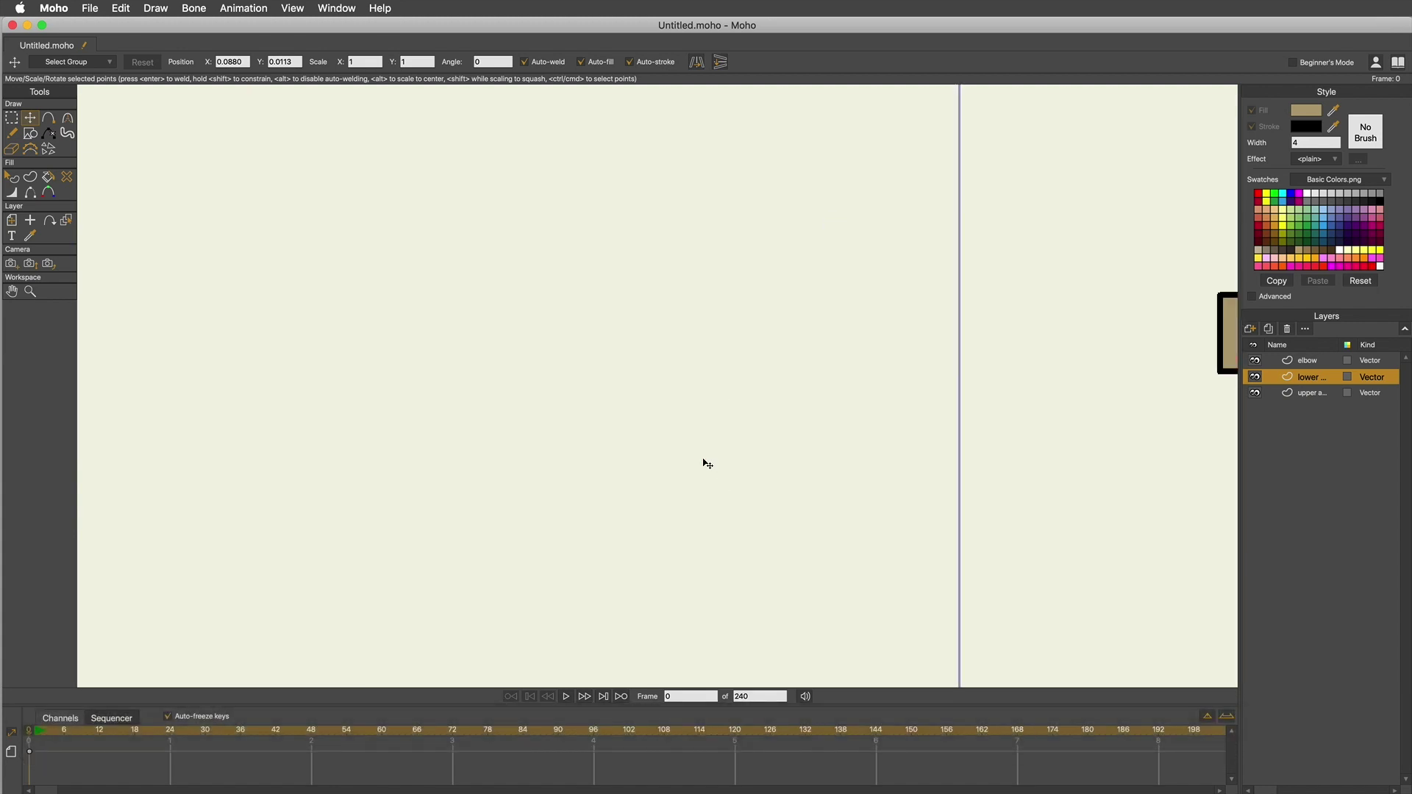
key("space")
left_click_drag(825, 401, 53, 431)
scroll(912, 454, "right", 2)
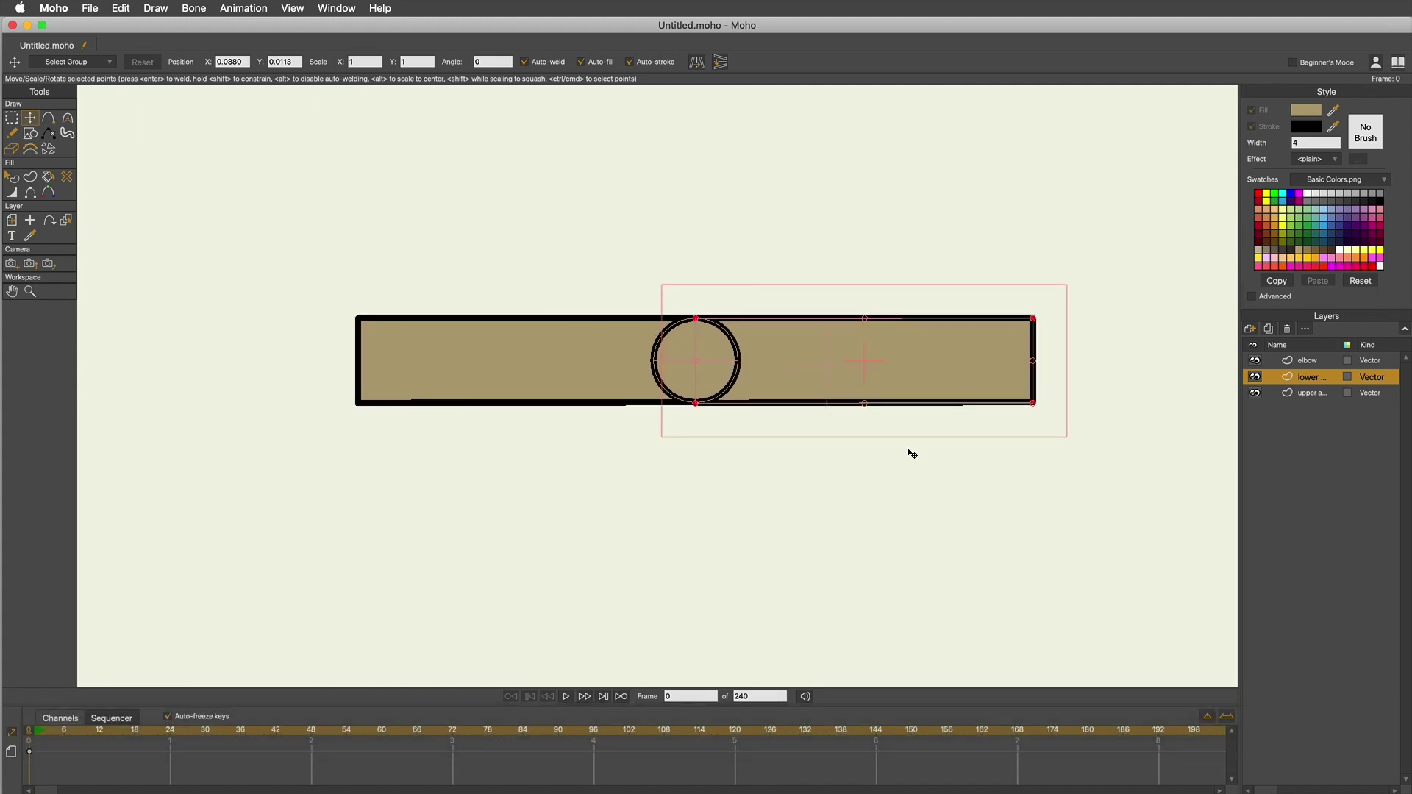
scroll(725, 366, "up", 4)
key("space")
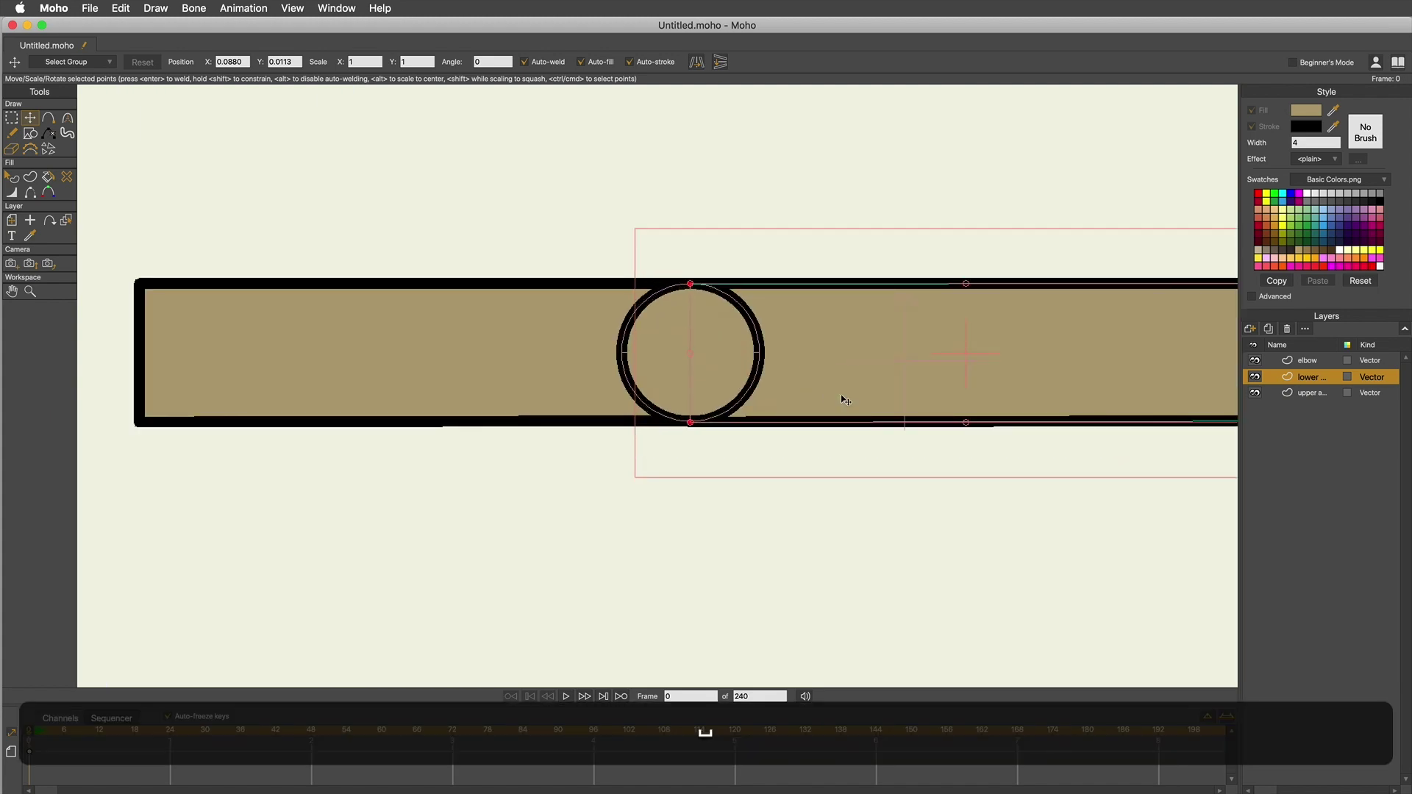
left_click_drag(841, 398, 791, 460)
scroll(791, 460, "up", 4)
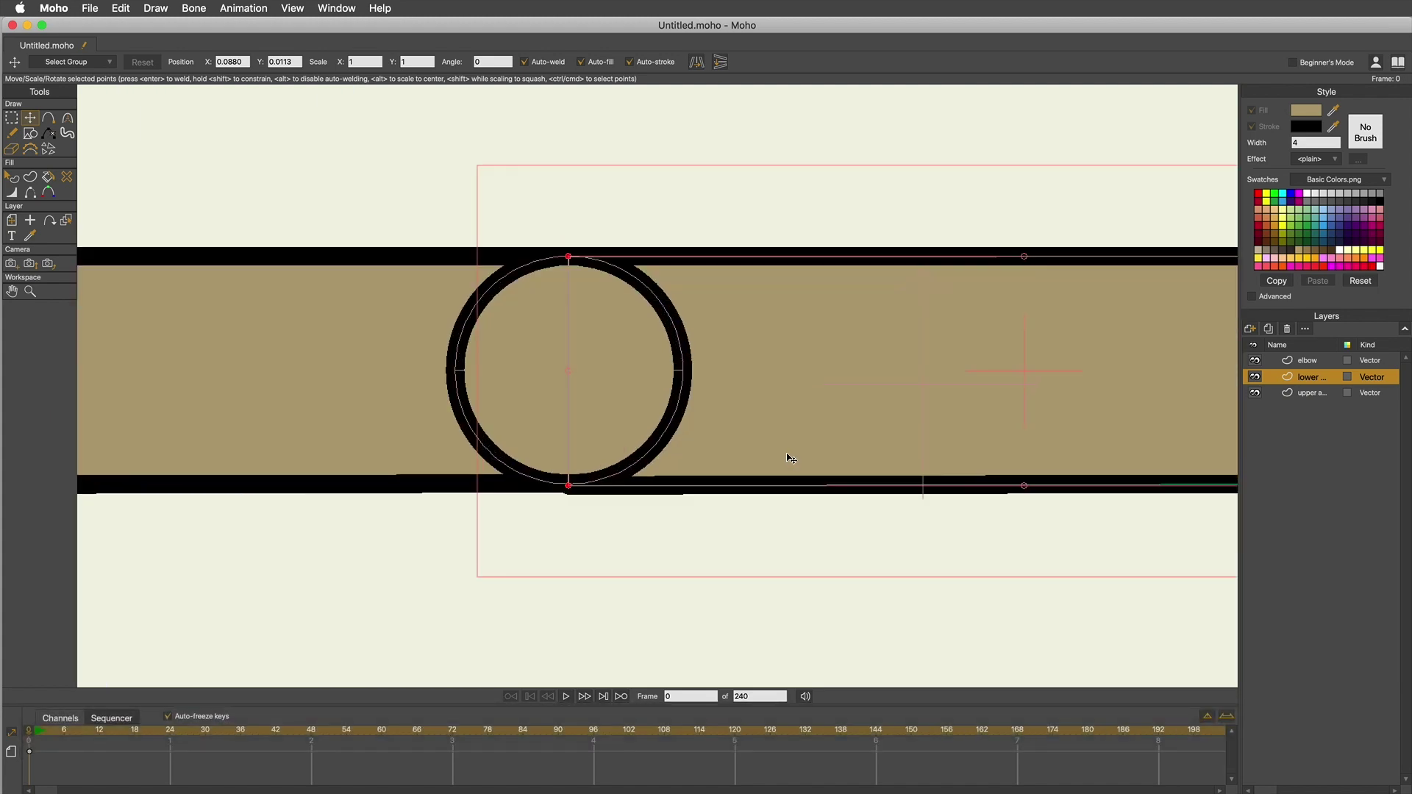
scroll(790, 459, "up", 2)
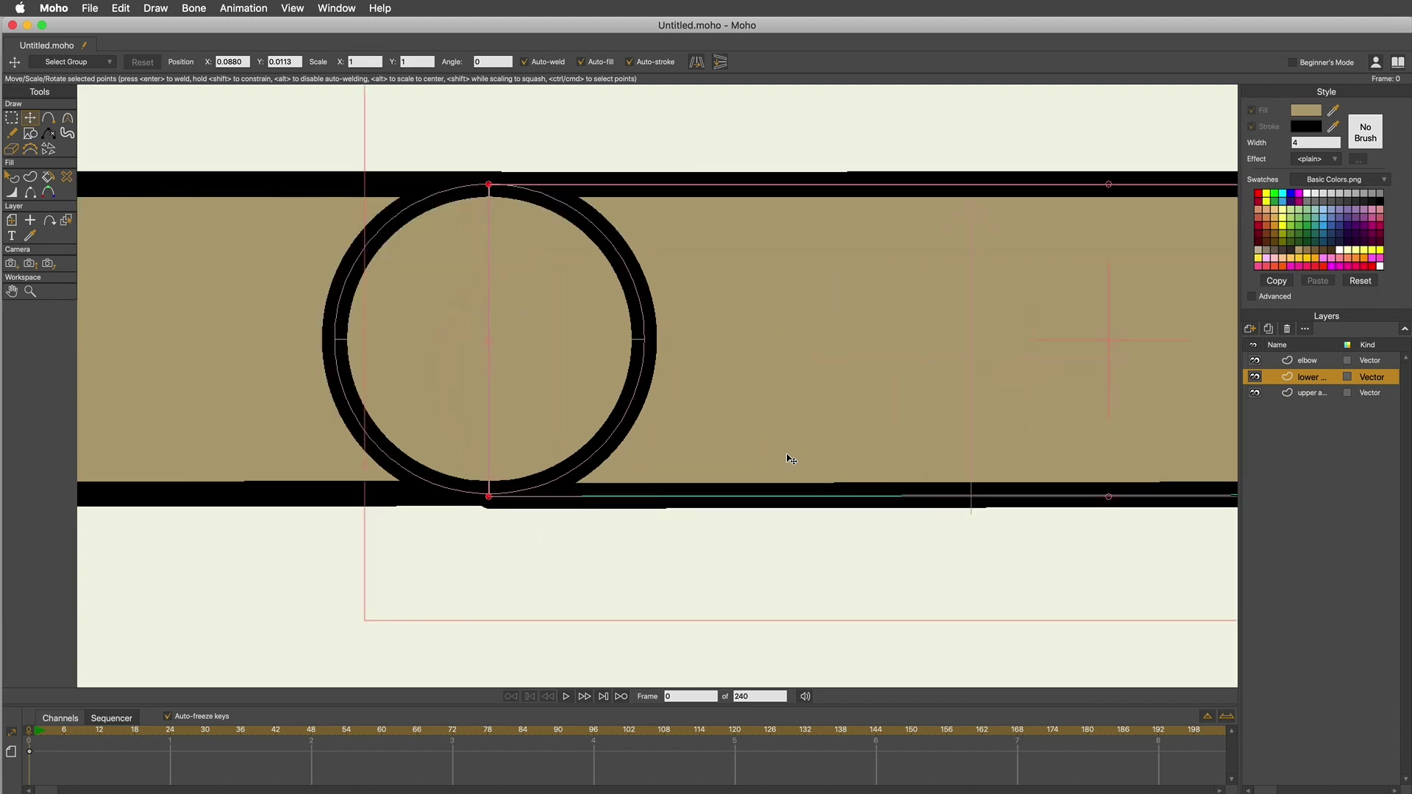
scroll(329, 484, "up", 1)
scroll(329, 484, "up", 4)
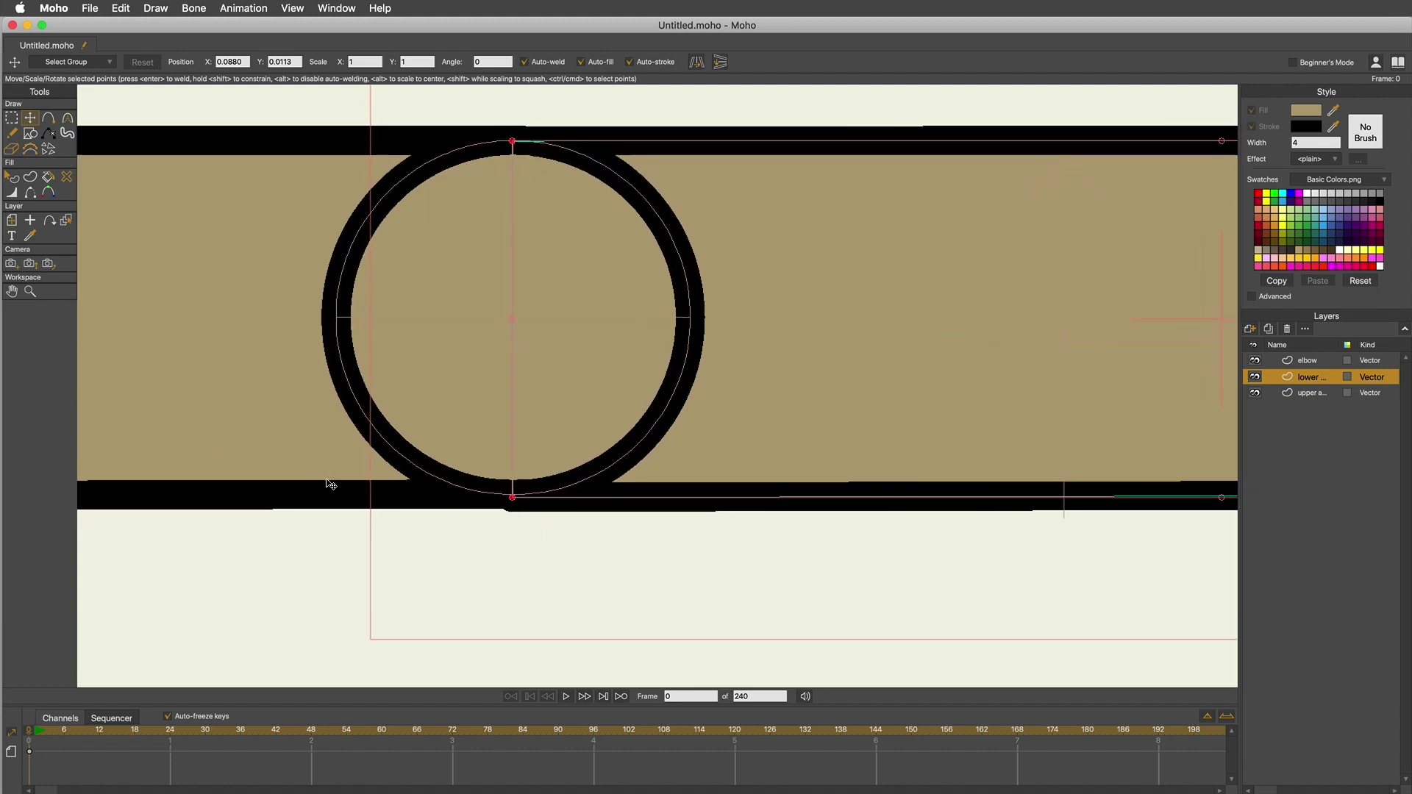
left_click_drag(798, 595, 539, 659)
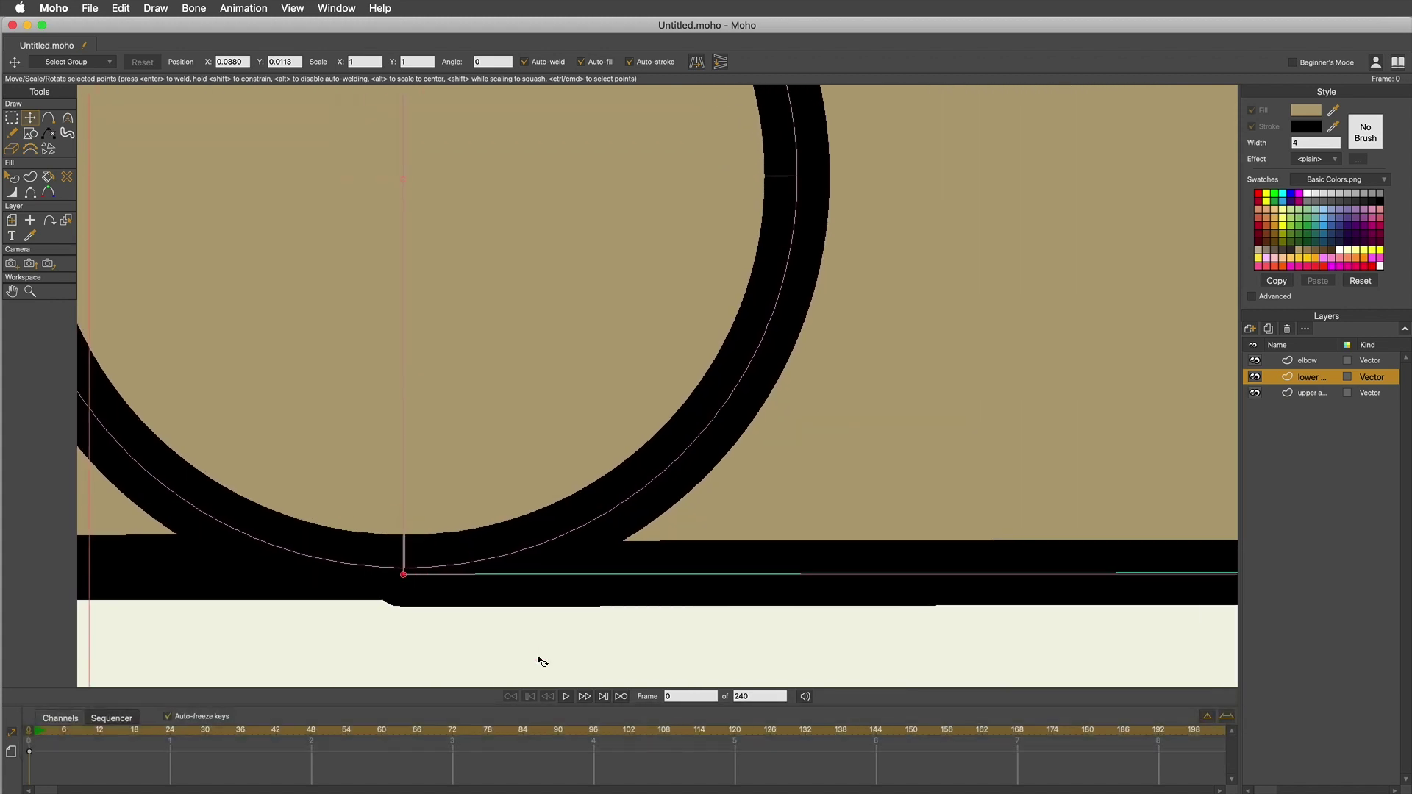
left_click(887, 457)
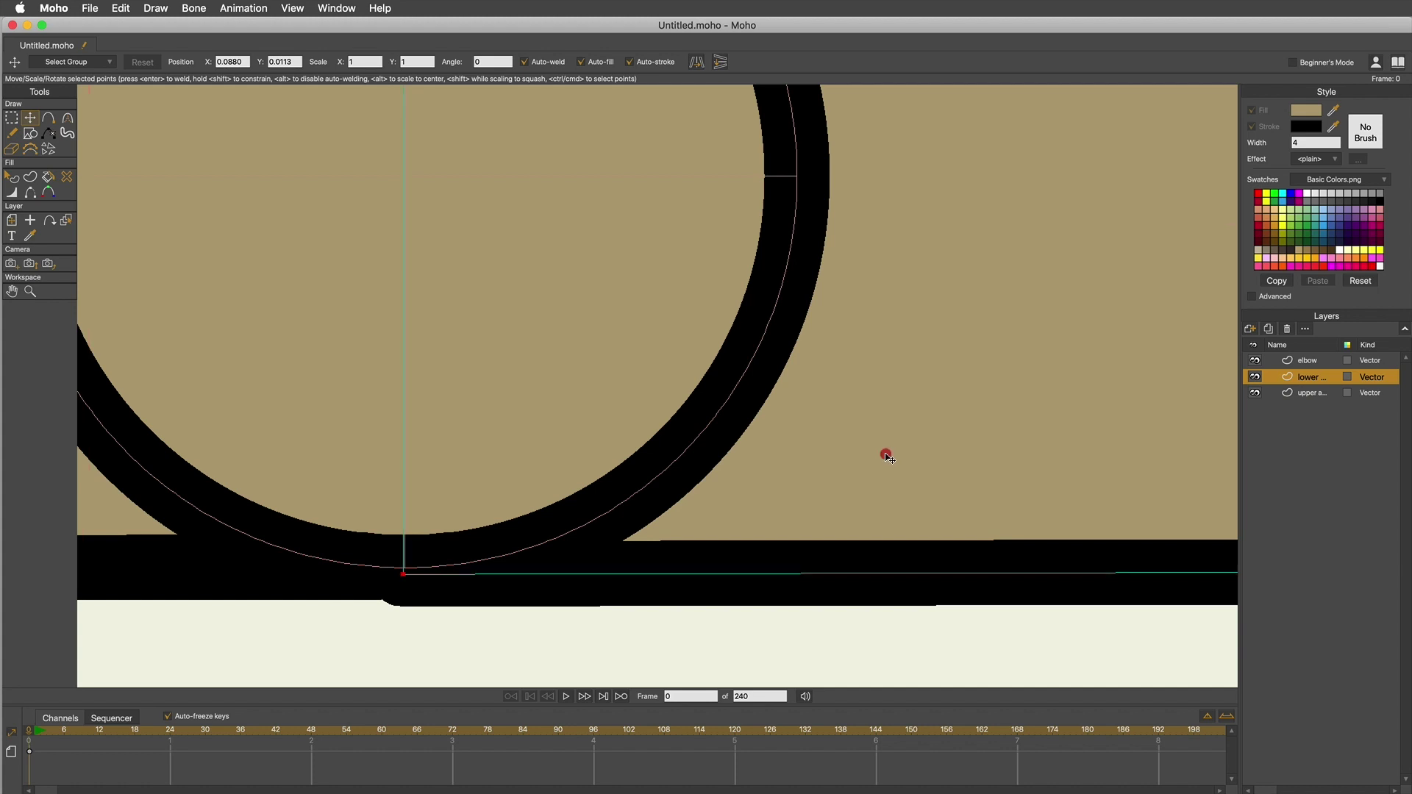
left_click_drag(887, 455, 888, 449)
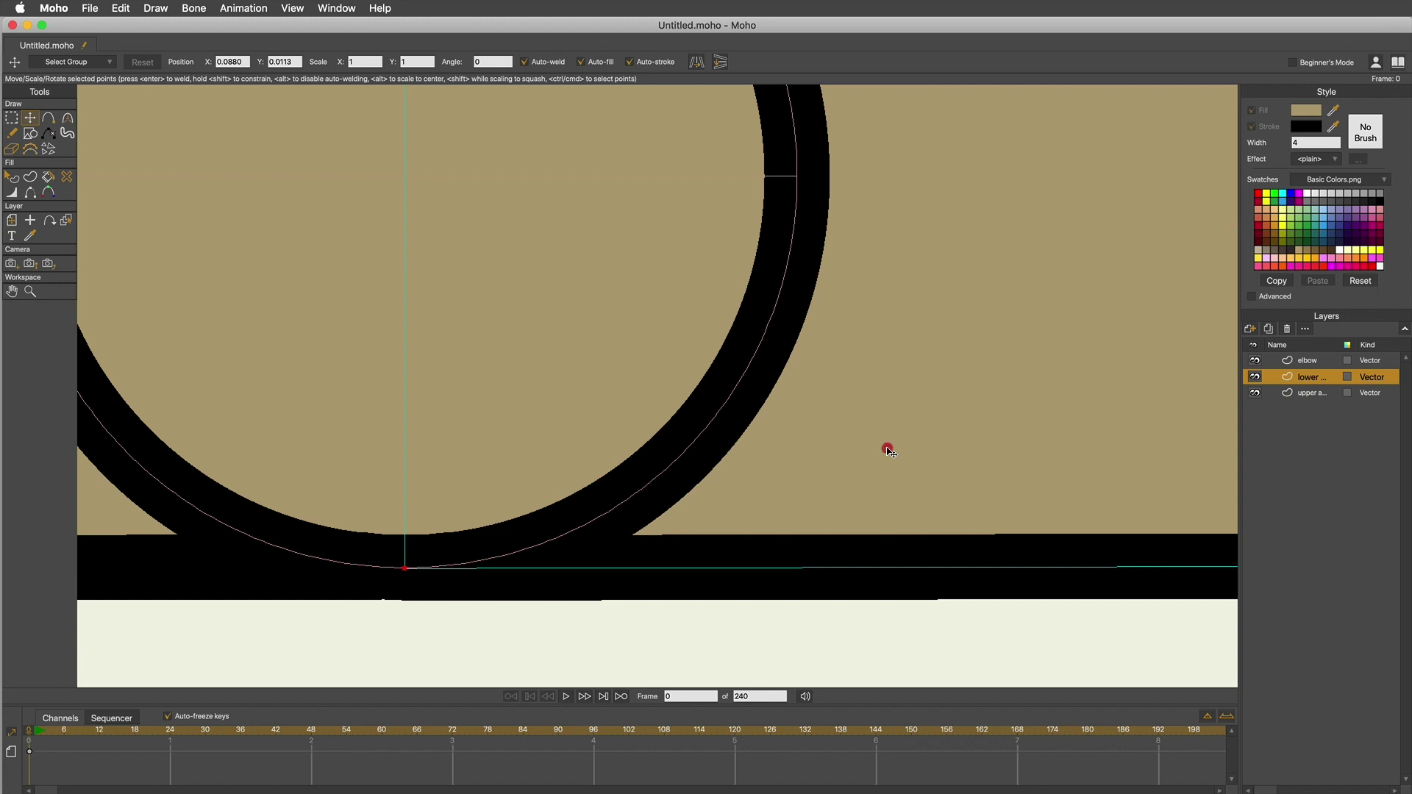
left_click_drag(888, 450, 888, 449)
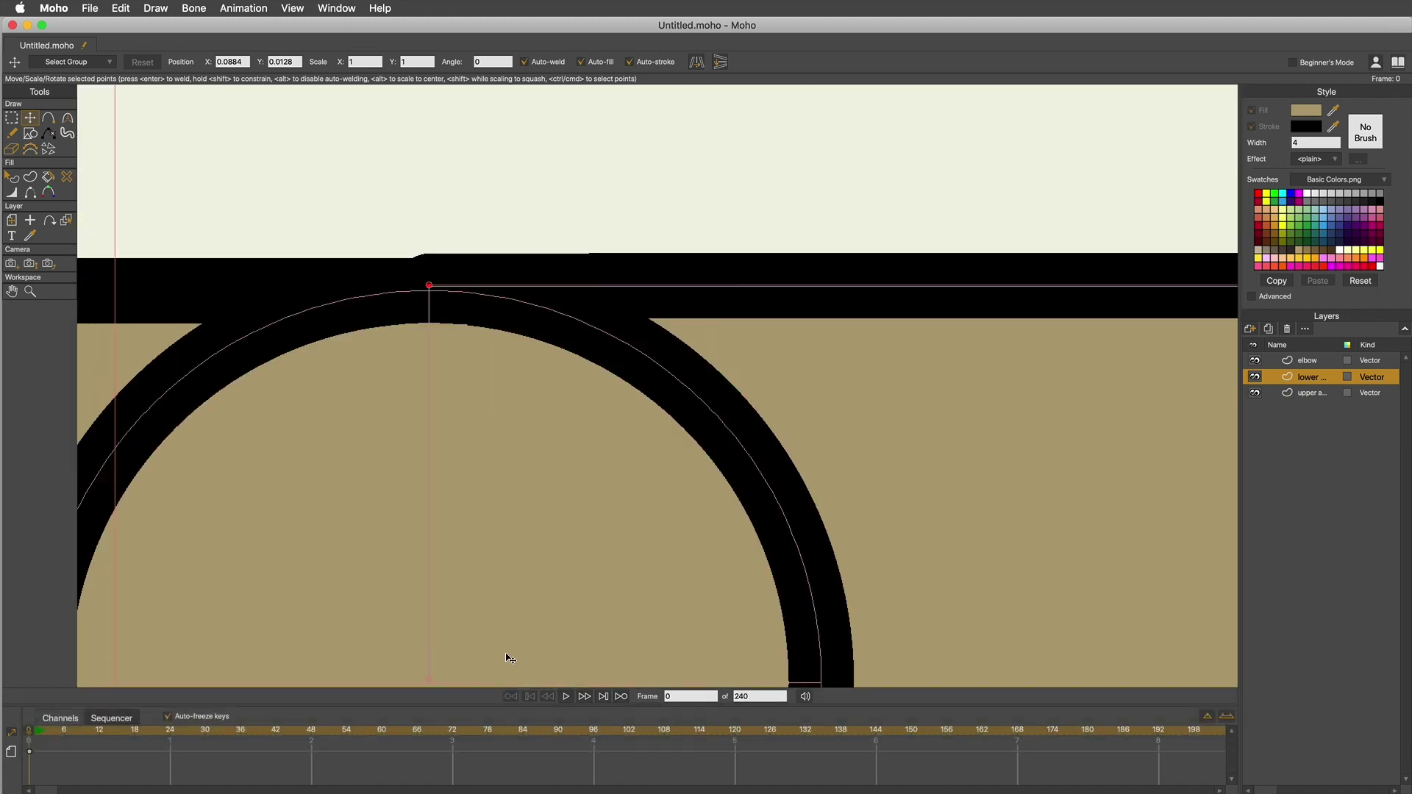
Step: Move only the lower arm's upper-left corner point exactly onto the top point of the elbow circle
scroll(510, 658, "up", 1)
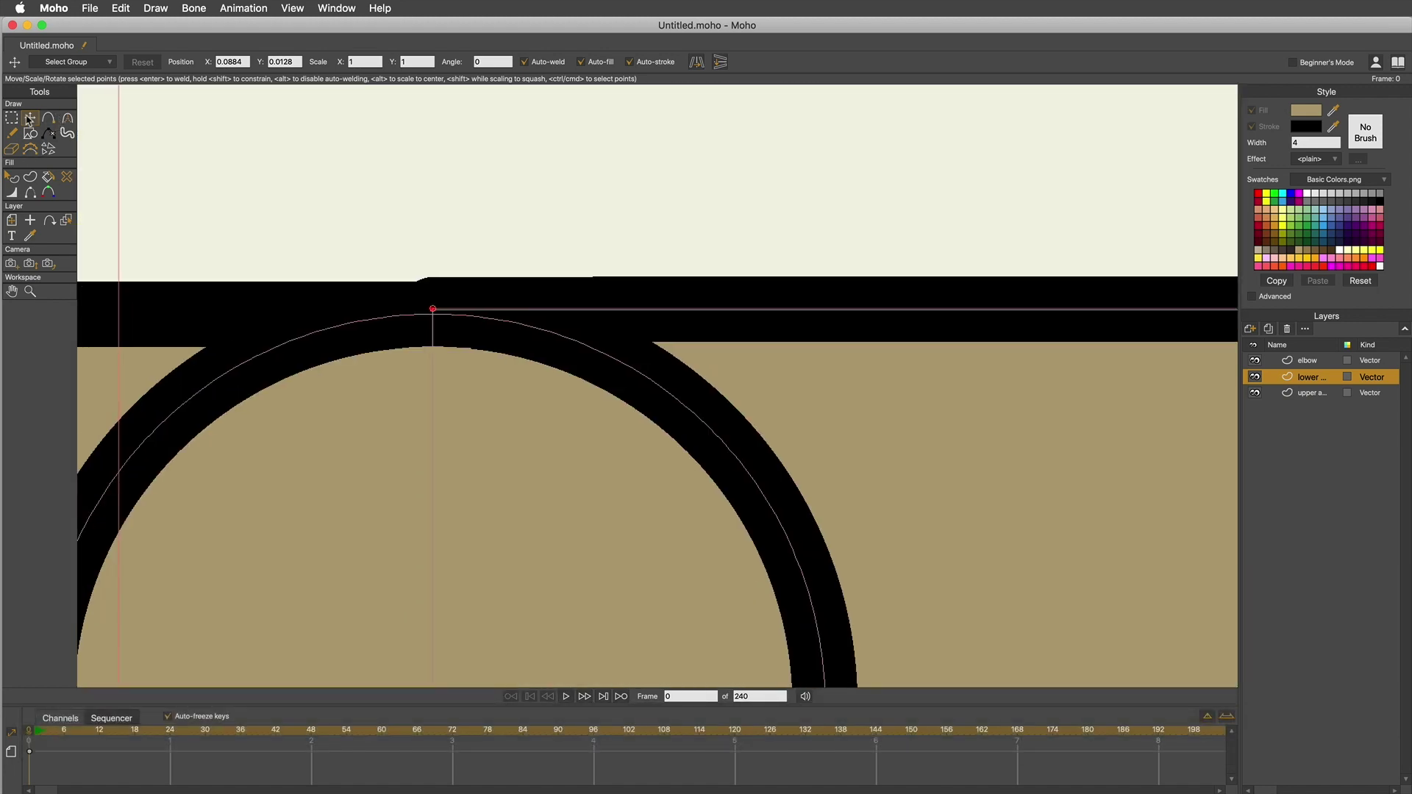
key("Up")
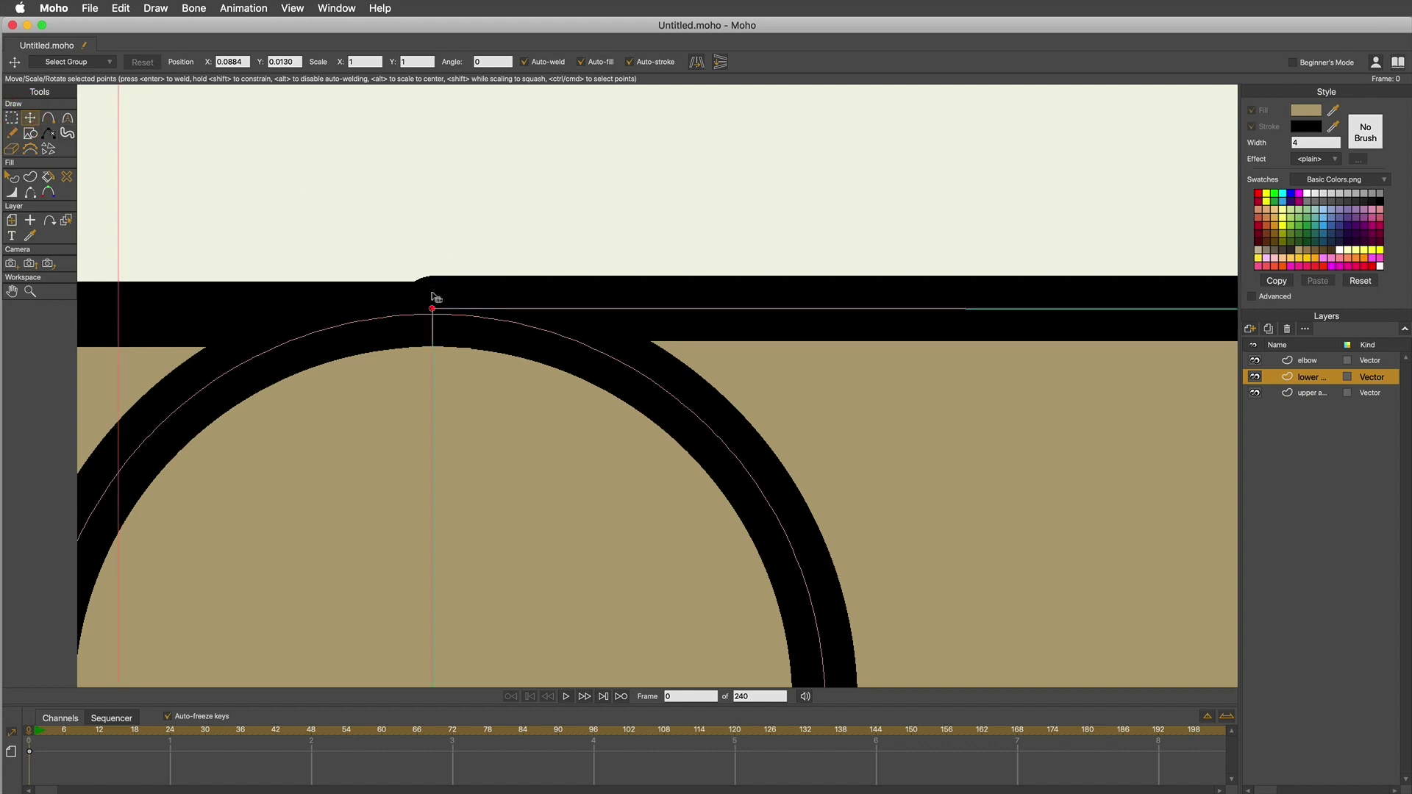
key("super+z")
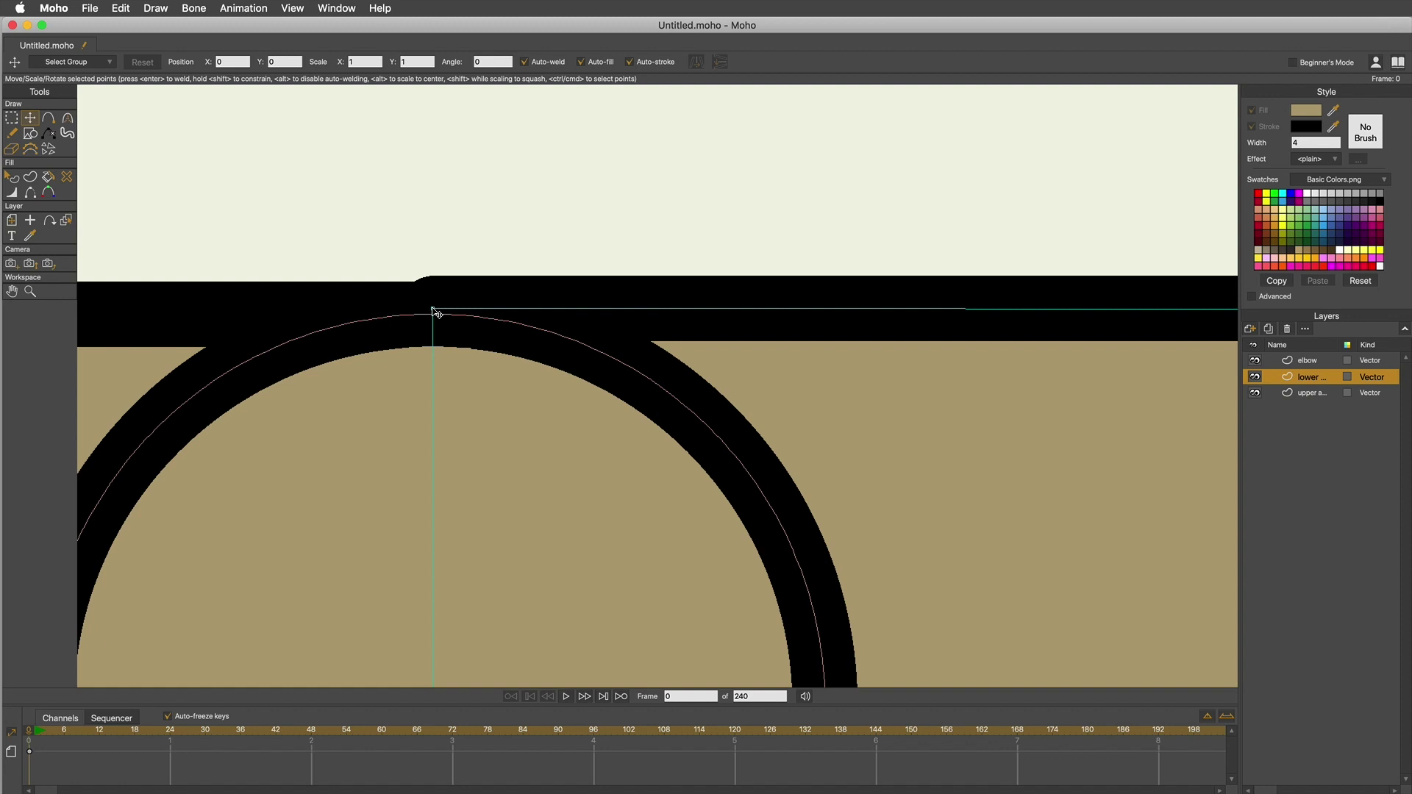
left_click_drag(436, 313, 438, 316)
Step: Taper the lower arm toward the wrist by moving its right corner points inward to about Y 0.087 and Y -0.058
scroll(538, 251, "down", 5)
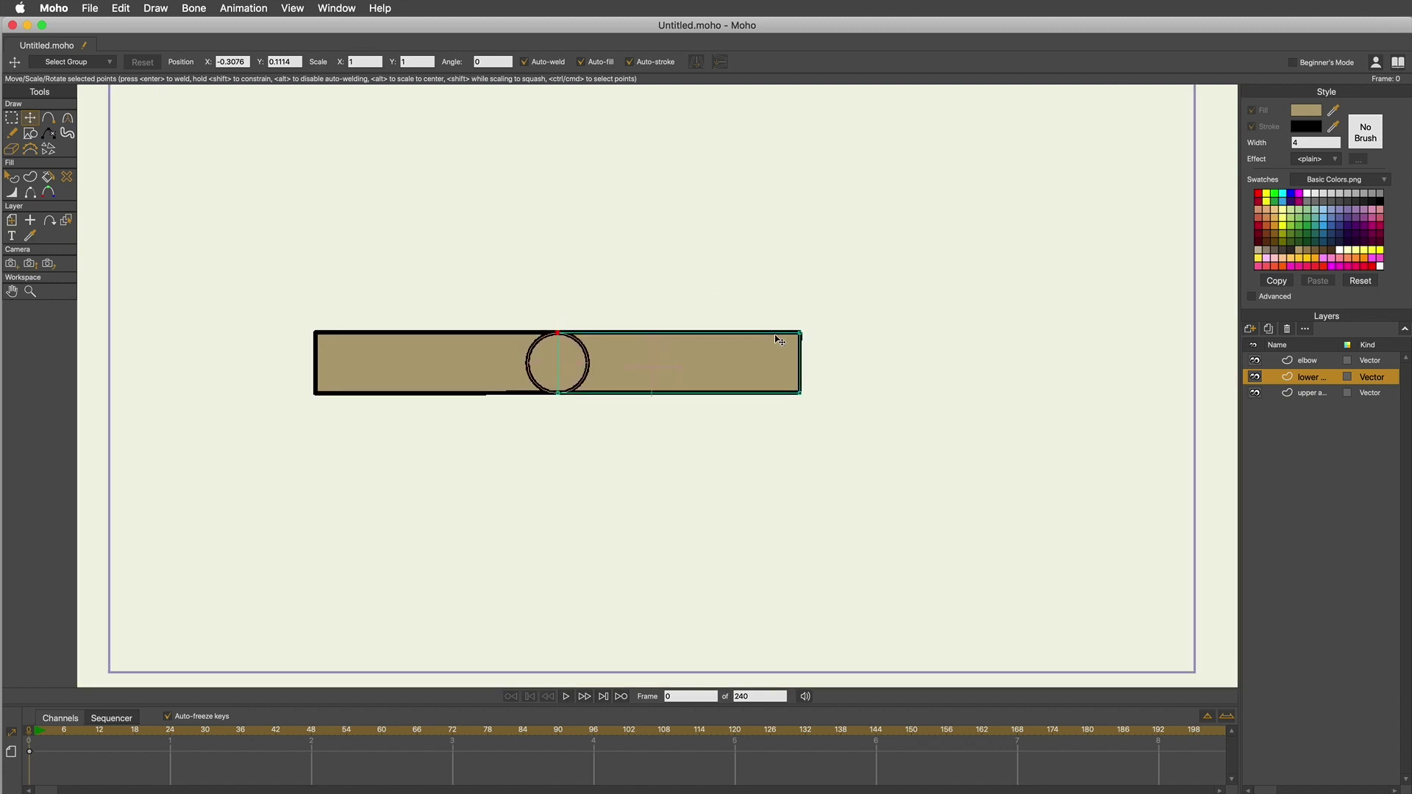
scroll(823, 357, "up", 3)
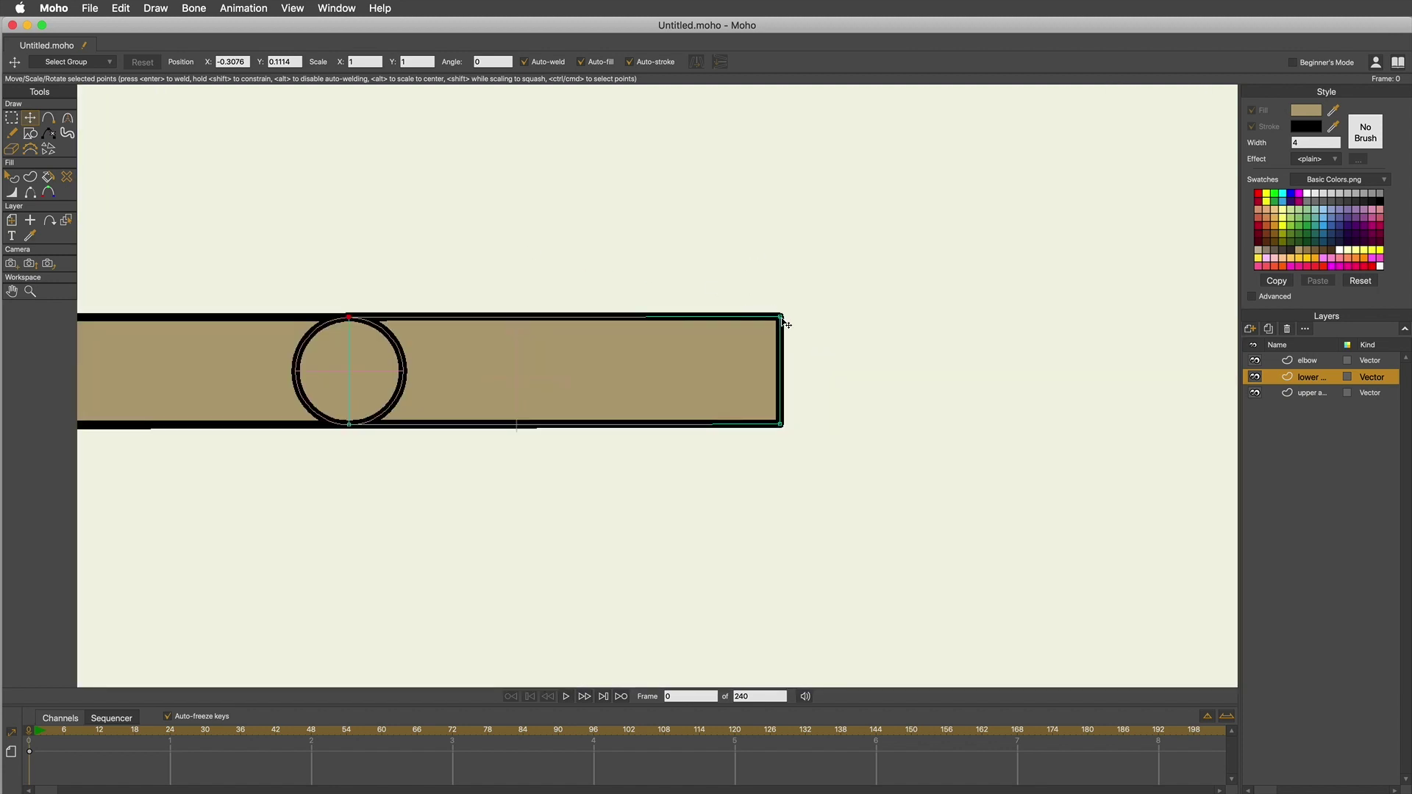
left_click_drag(784, 321, 782, 331)
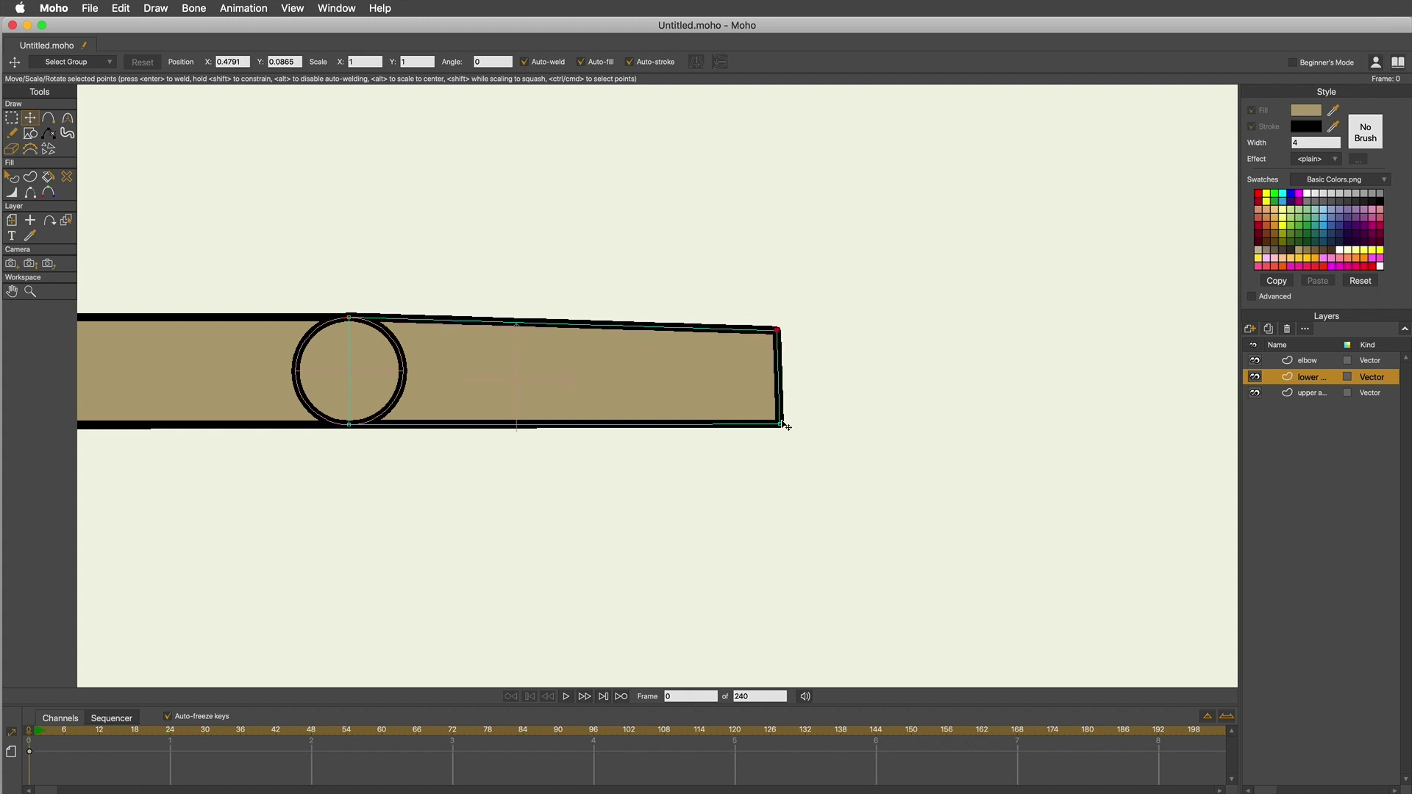
left_click_drag(783, 424, 784, 413)
Step: Hide the elbow layer and use Hide Edge to remove the lower arm's outline edge at the elbow joint
scroll(614, 405, "down", 3)
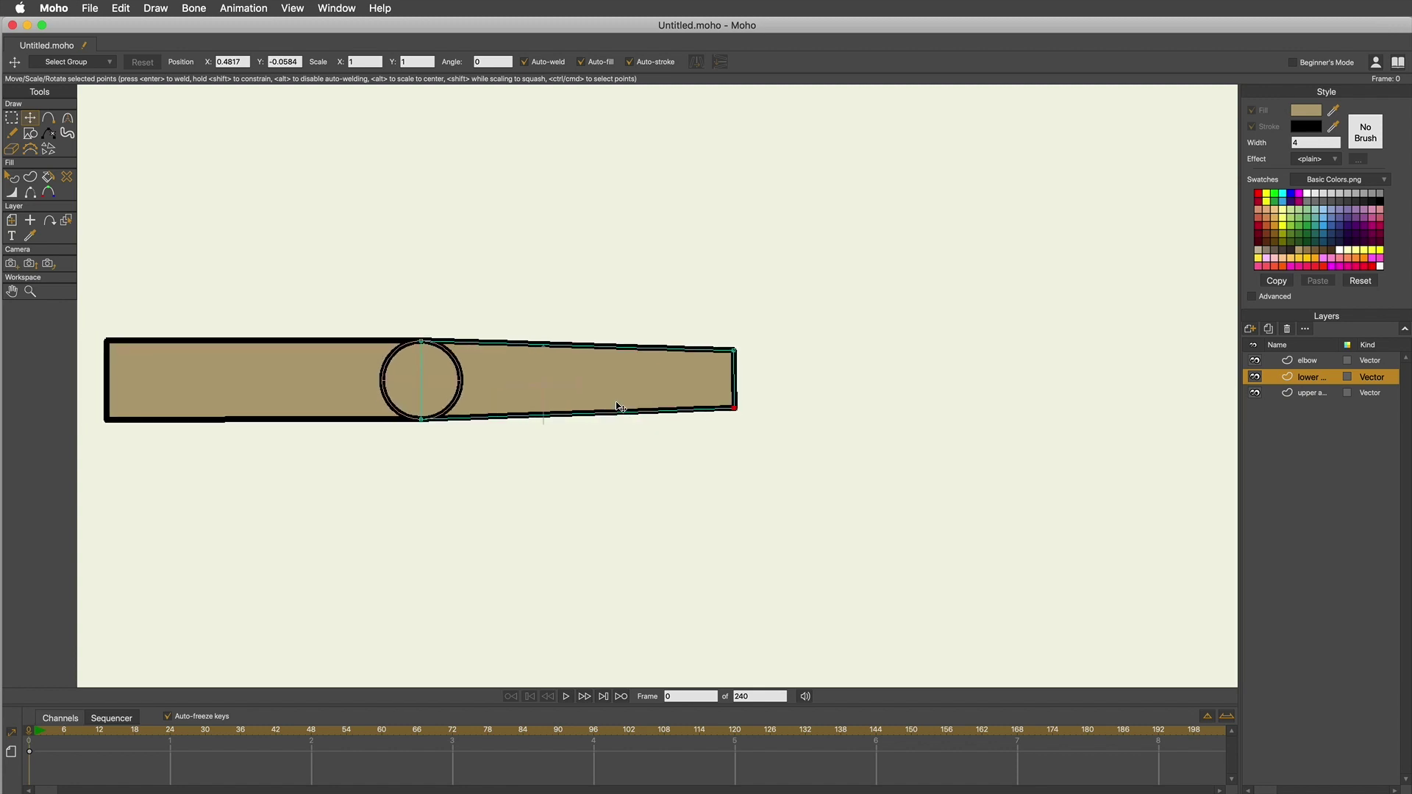
key("space")
left_click_drag(553, 407, 798, 465)
scroll(746, 487, "up", 5)
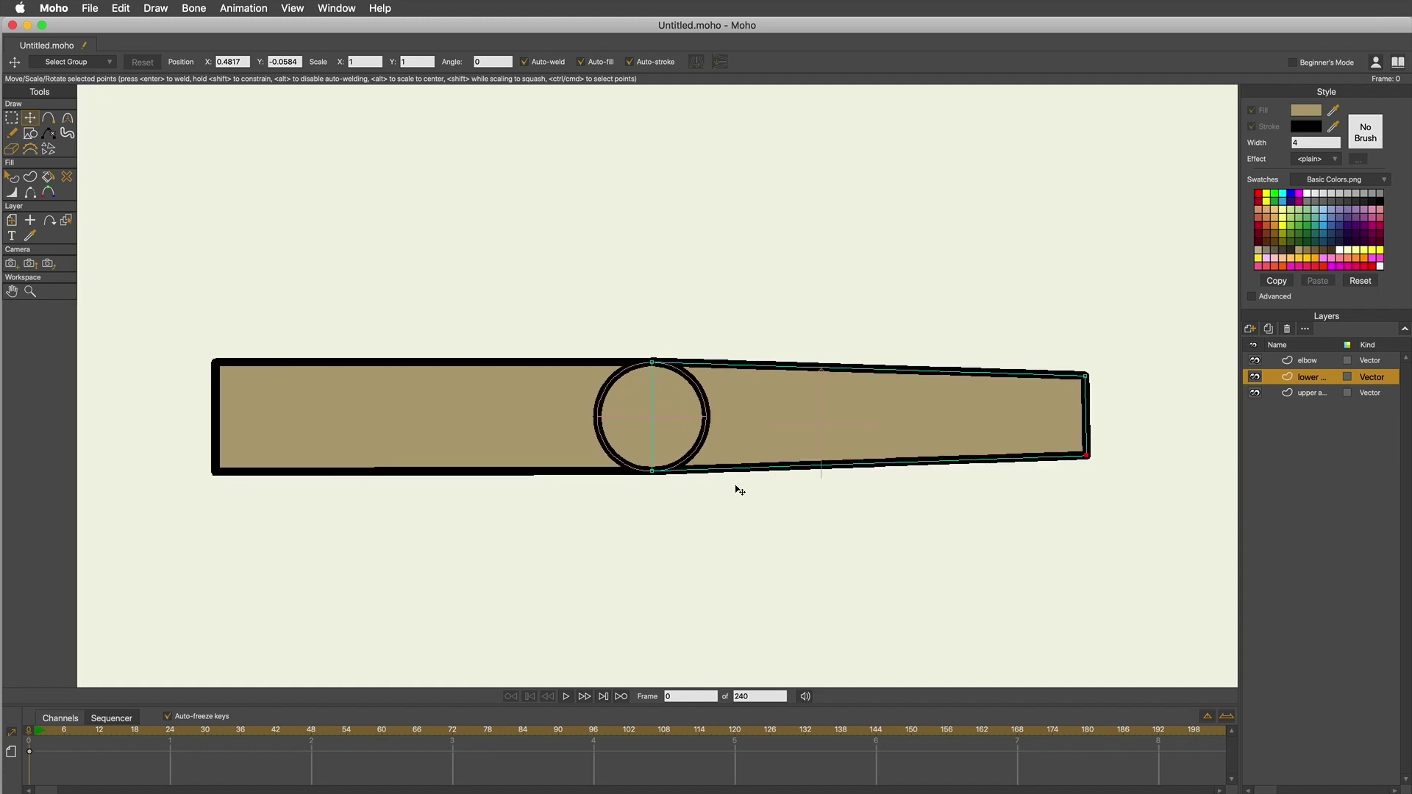
scroll(719, 514, "up", 3)
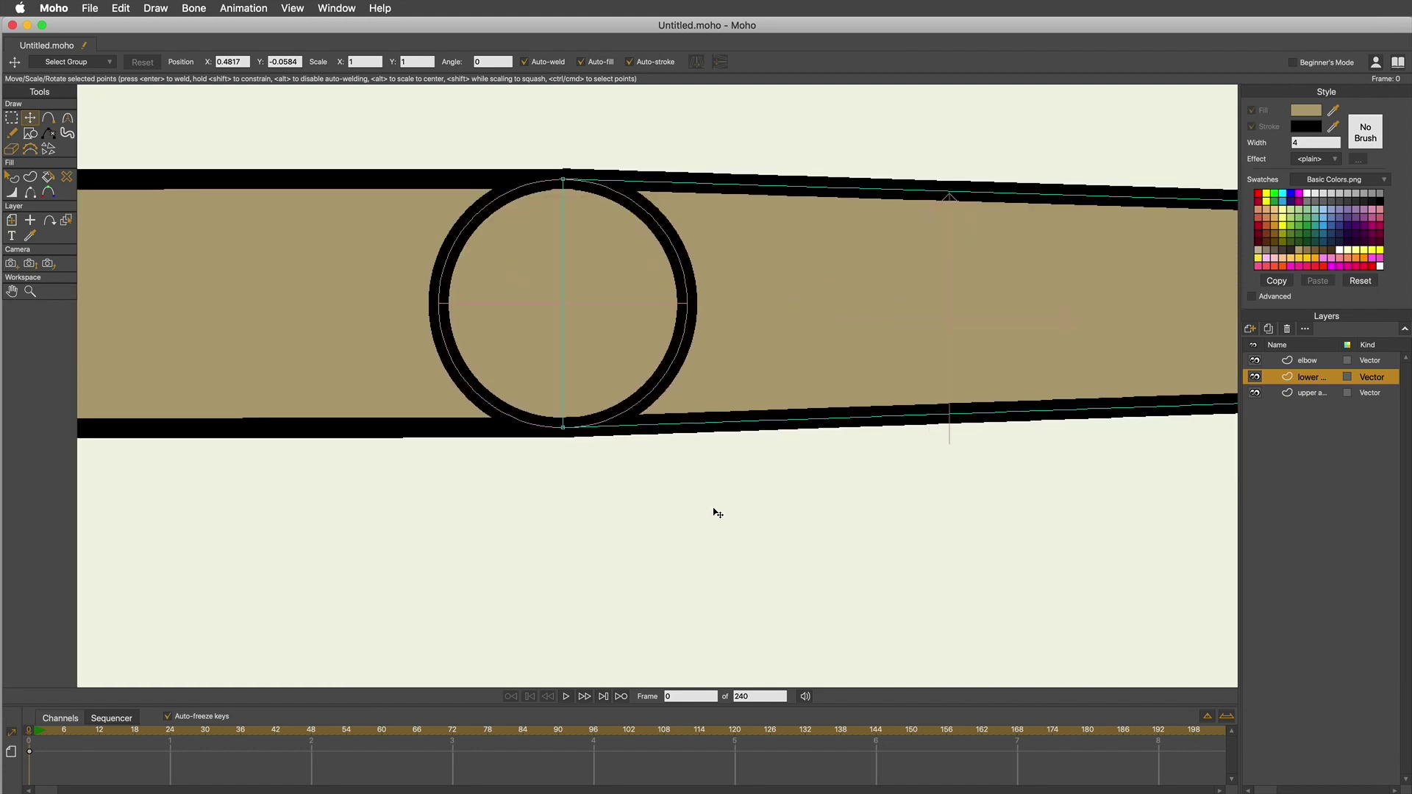
scroll(718, 513, "down", 5)
scroll(697, 517, "up", 3)
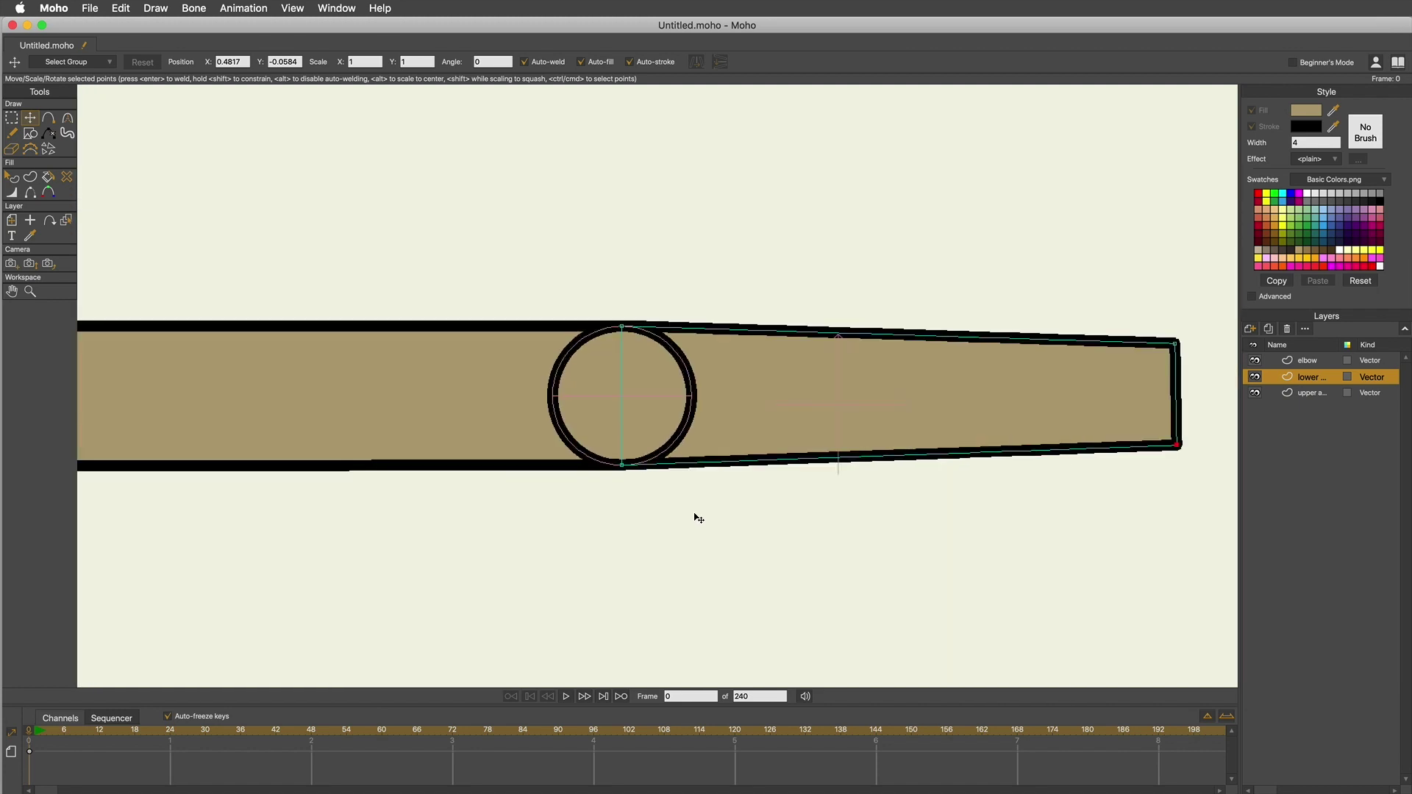
left_click(1256, 361)
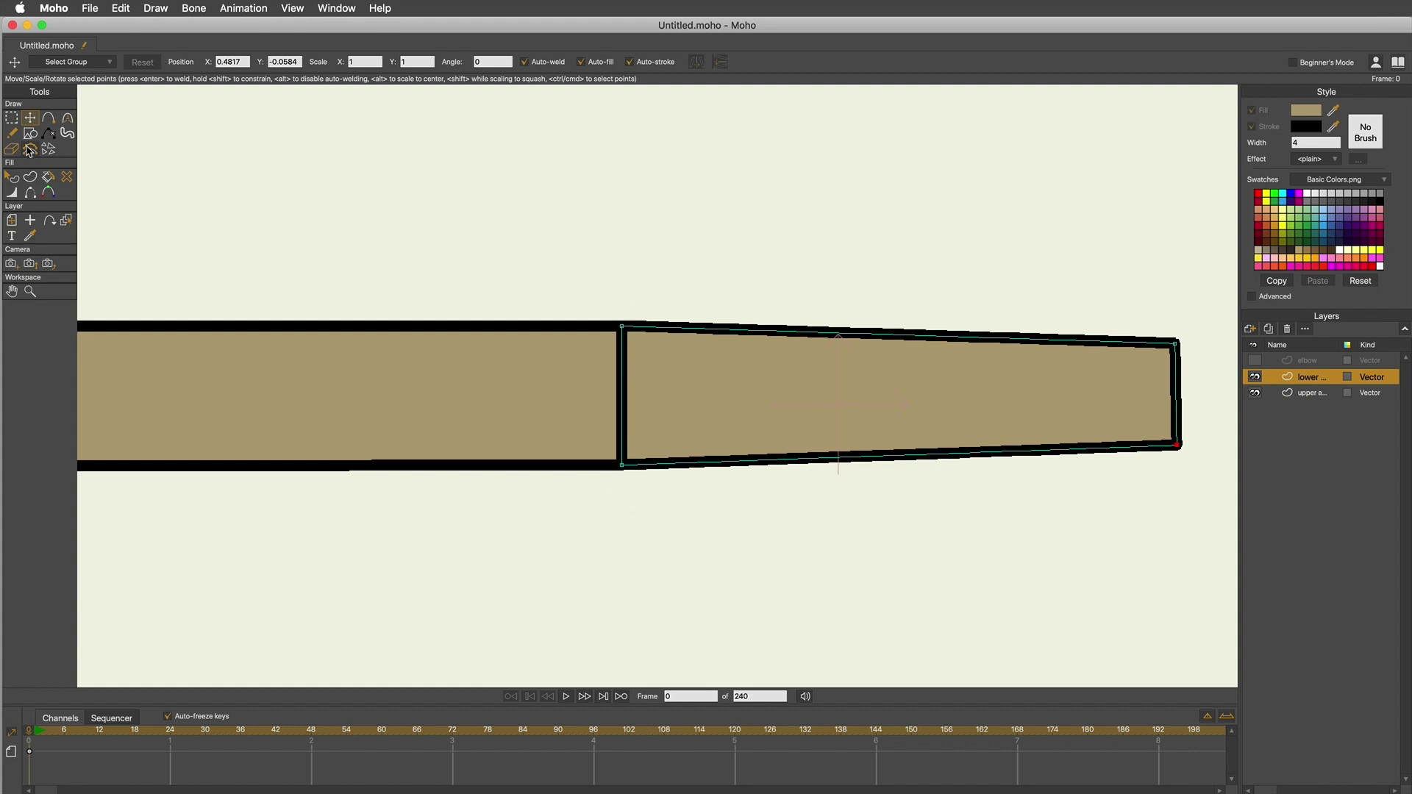
left_click(31, 194)
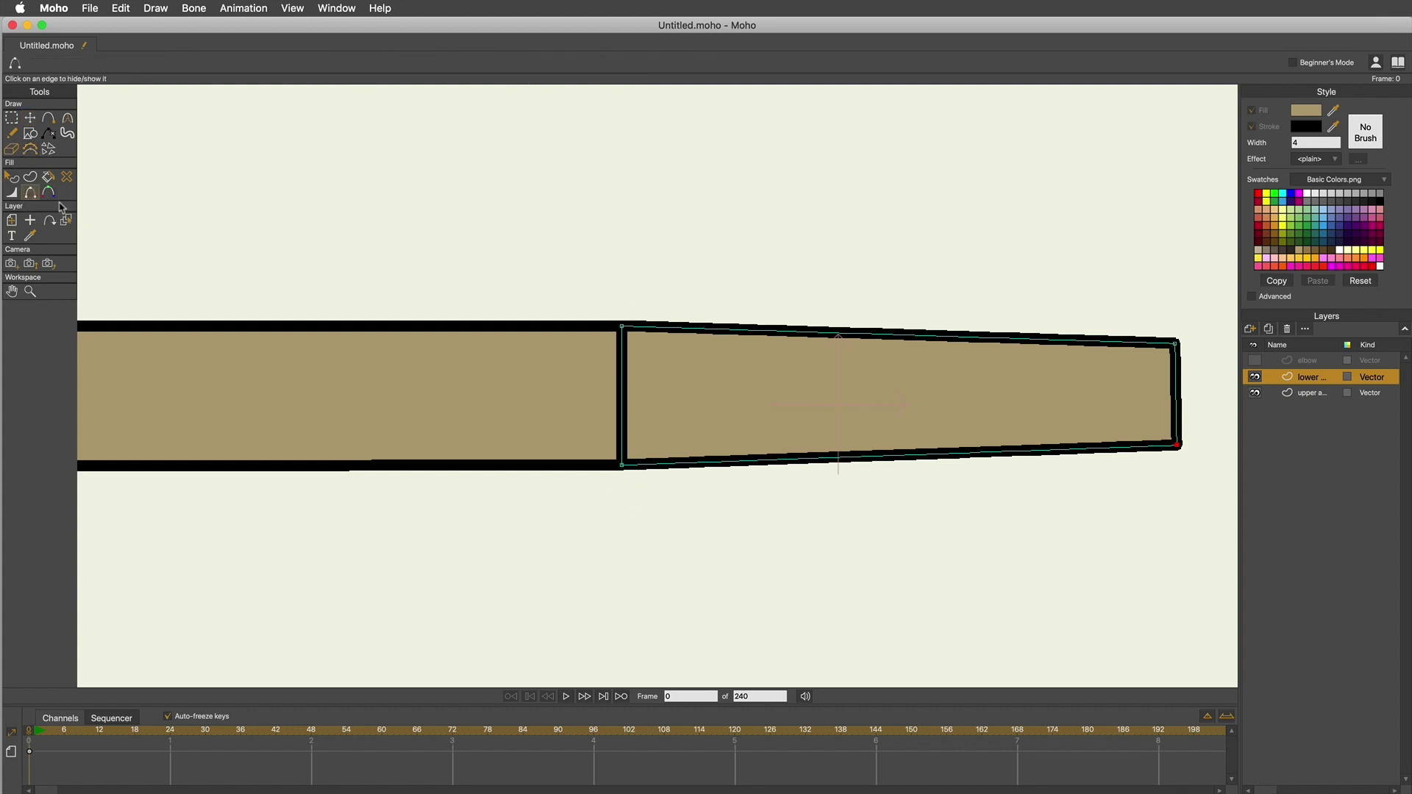
left_click(622, 383)
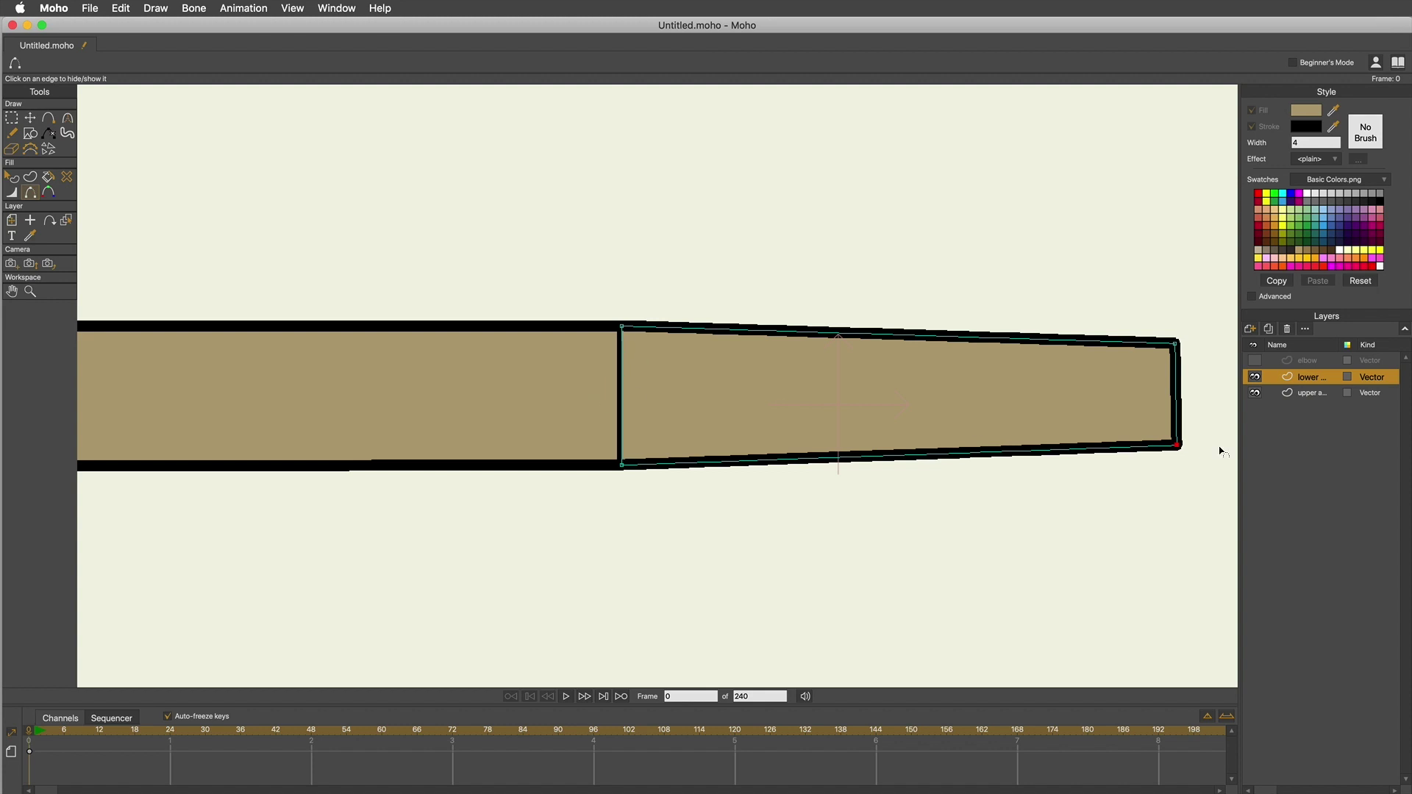
Step: Hide the upper arm's outline edge at the elbow joint and make the elbow layer visible again
left_click(1305, 392)
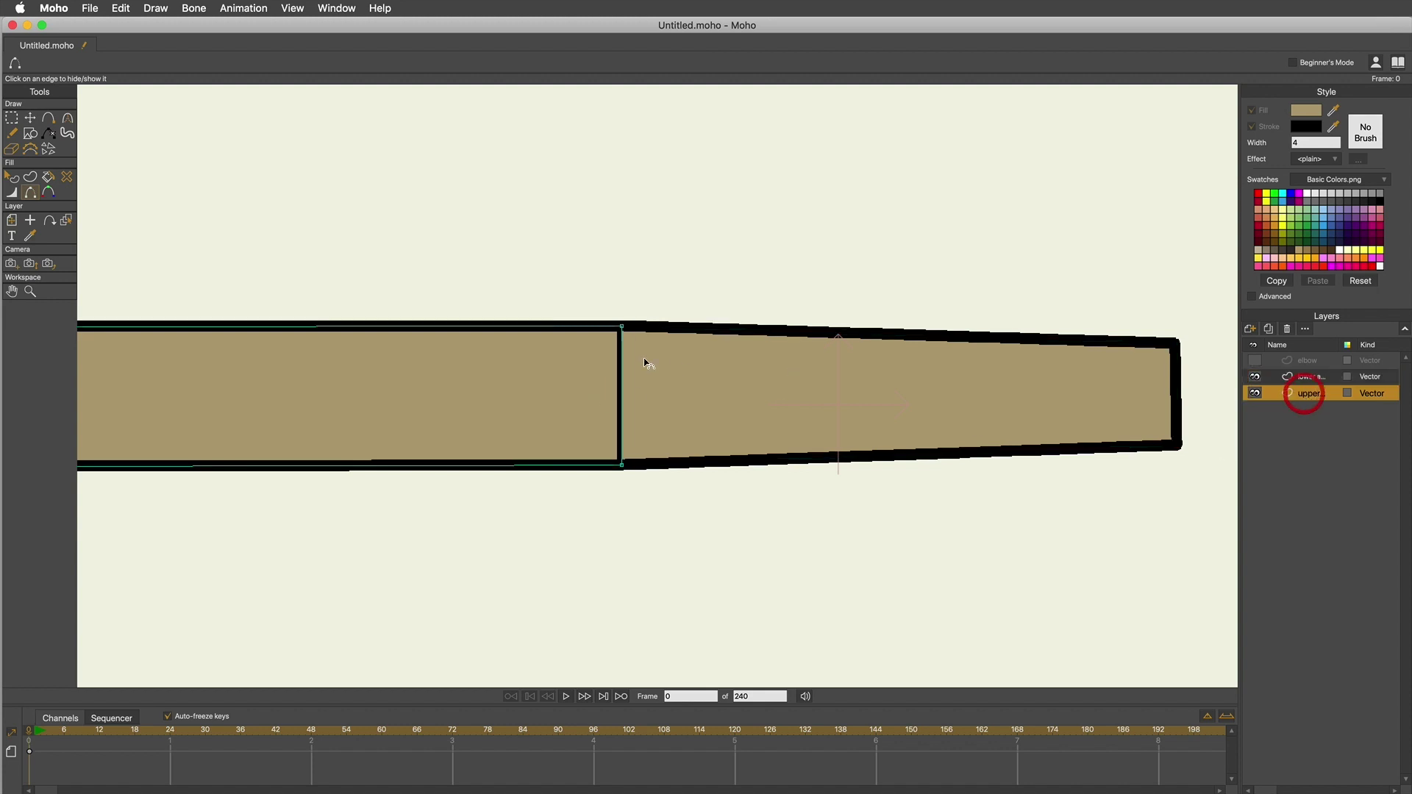
left_click(623, 370)
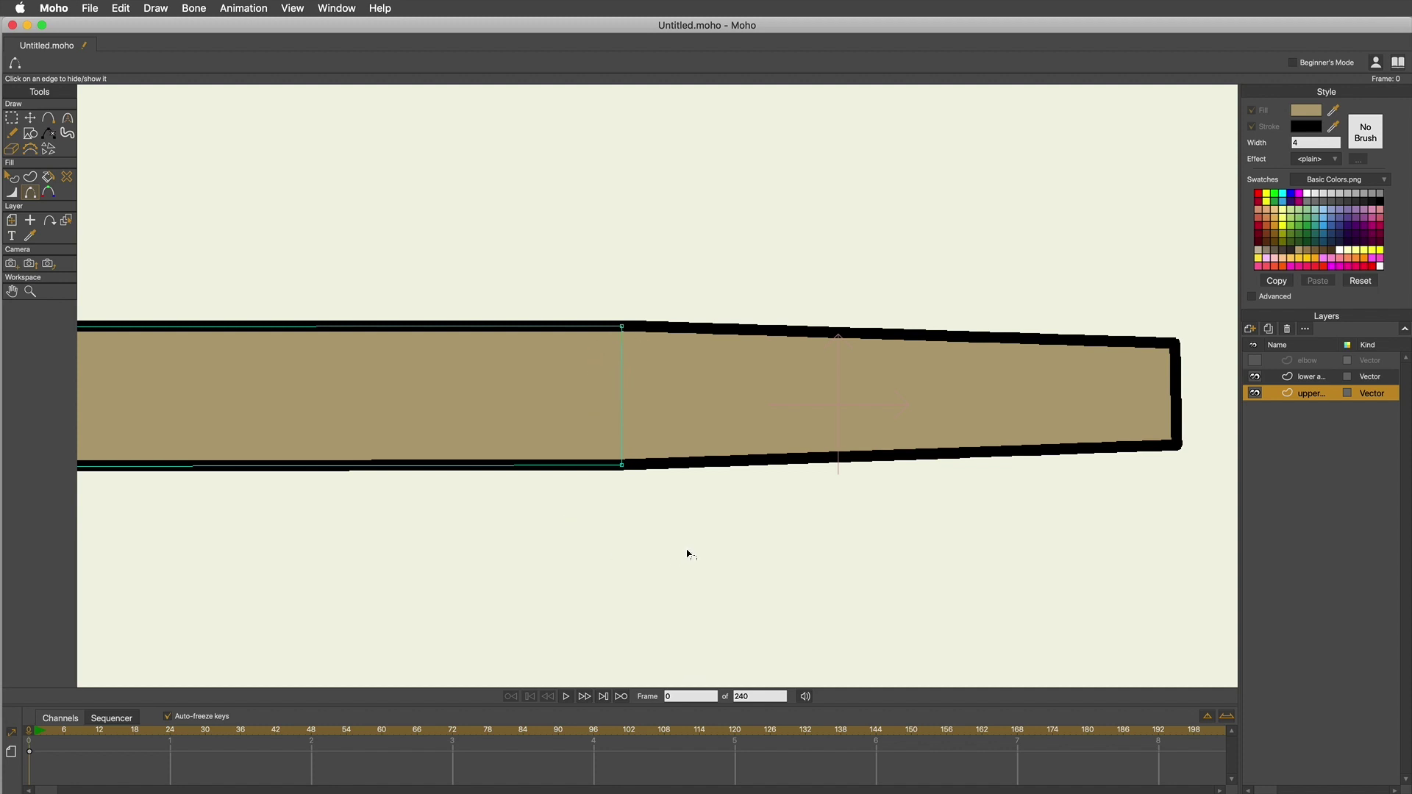
left_click(1255, 361)
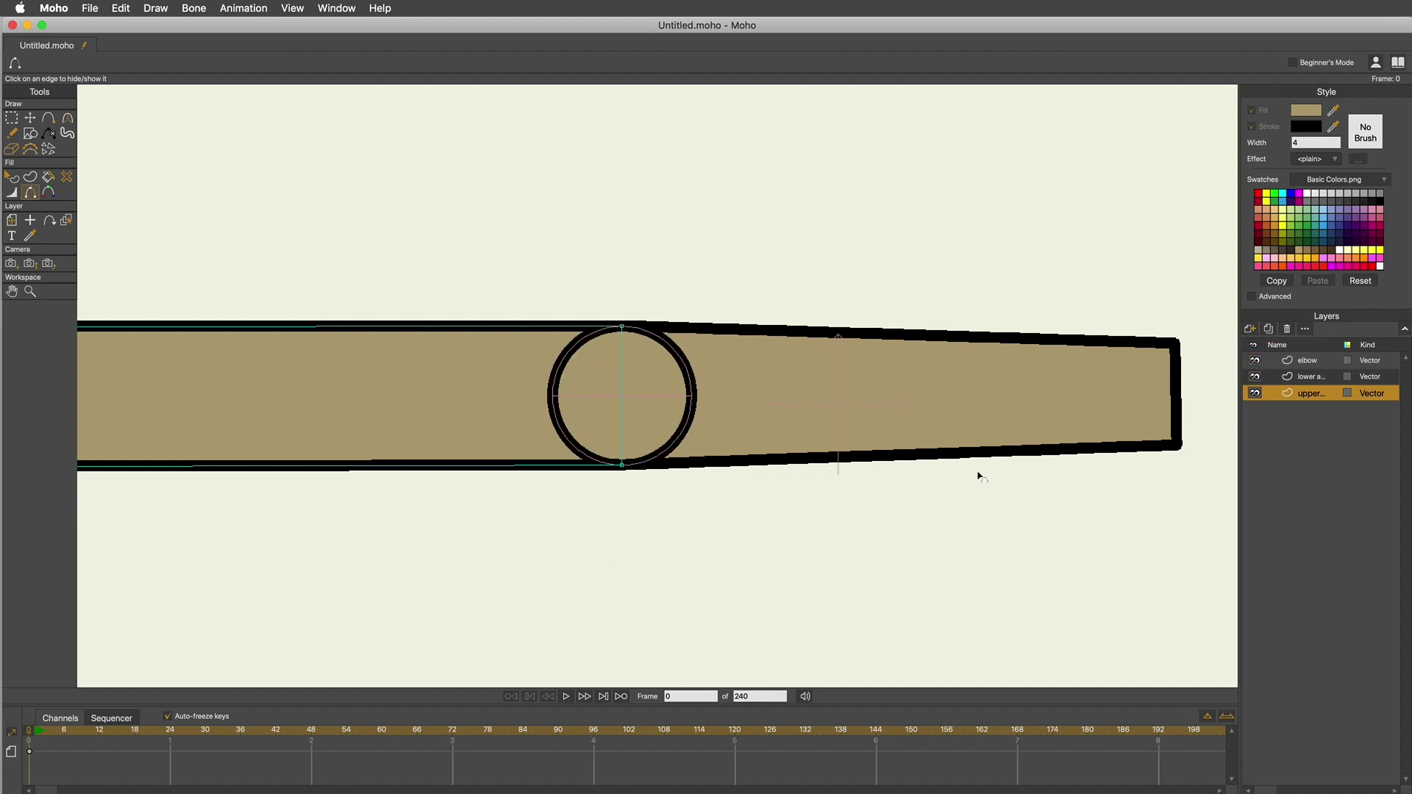
scroll(674, 505, "up", 5)
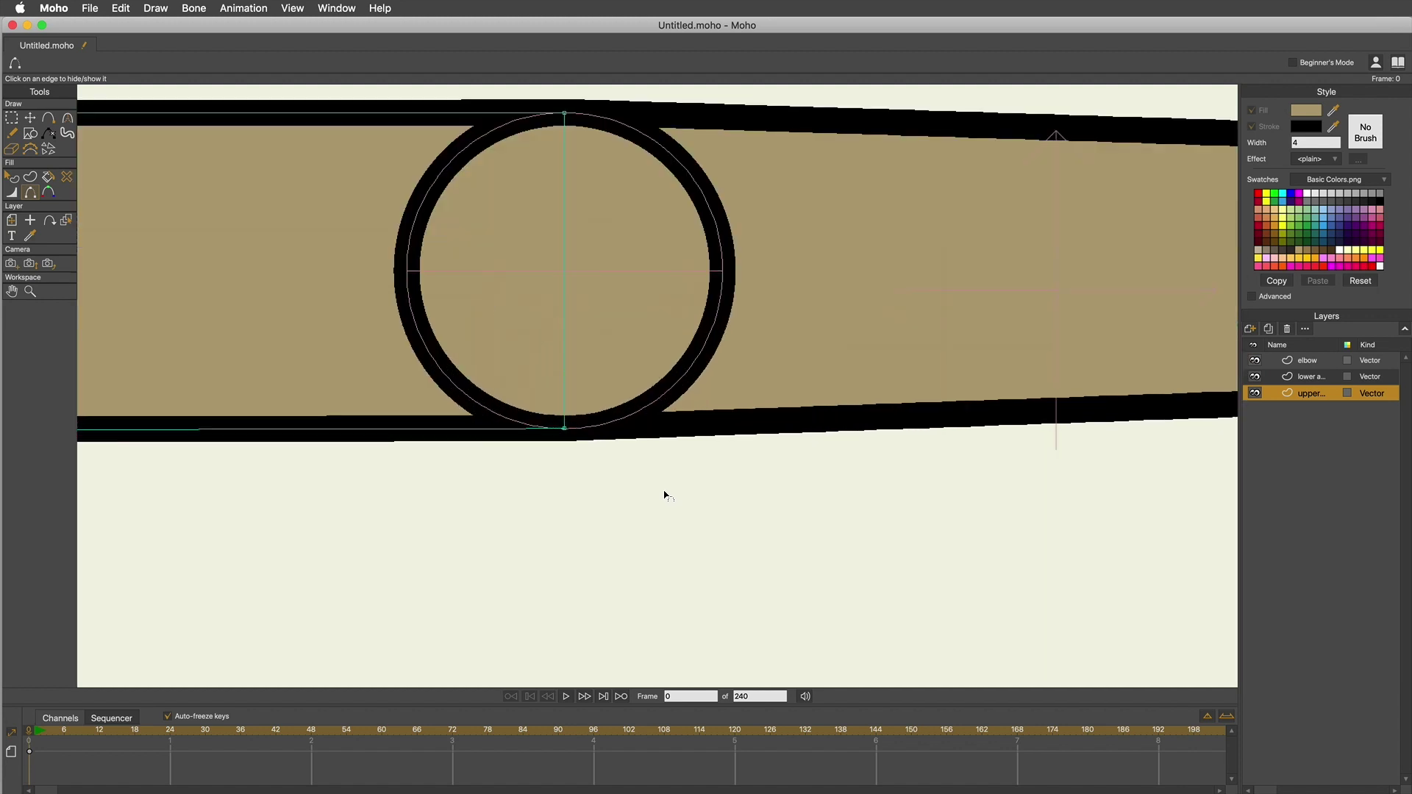
scroll(664, 495, "down", 8)
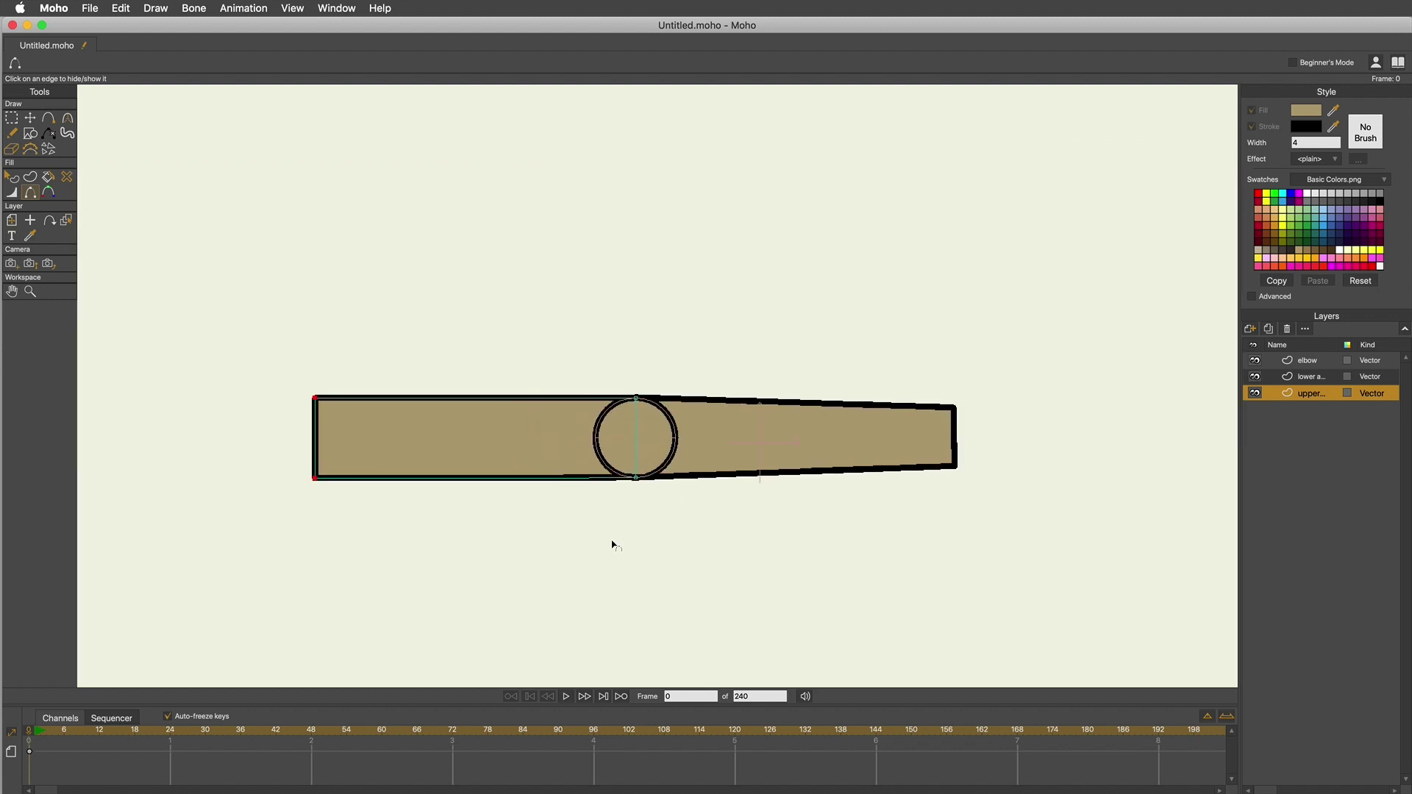
left_click_drag(614, 537, 703, 473)
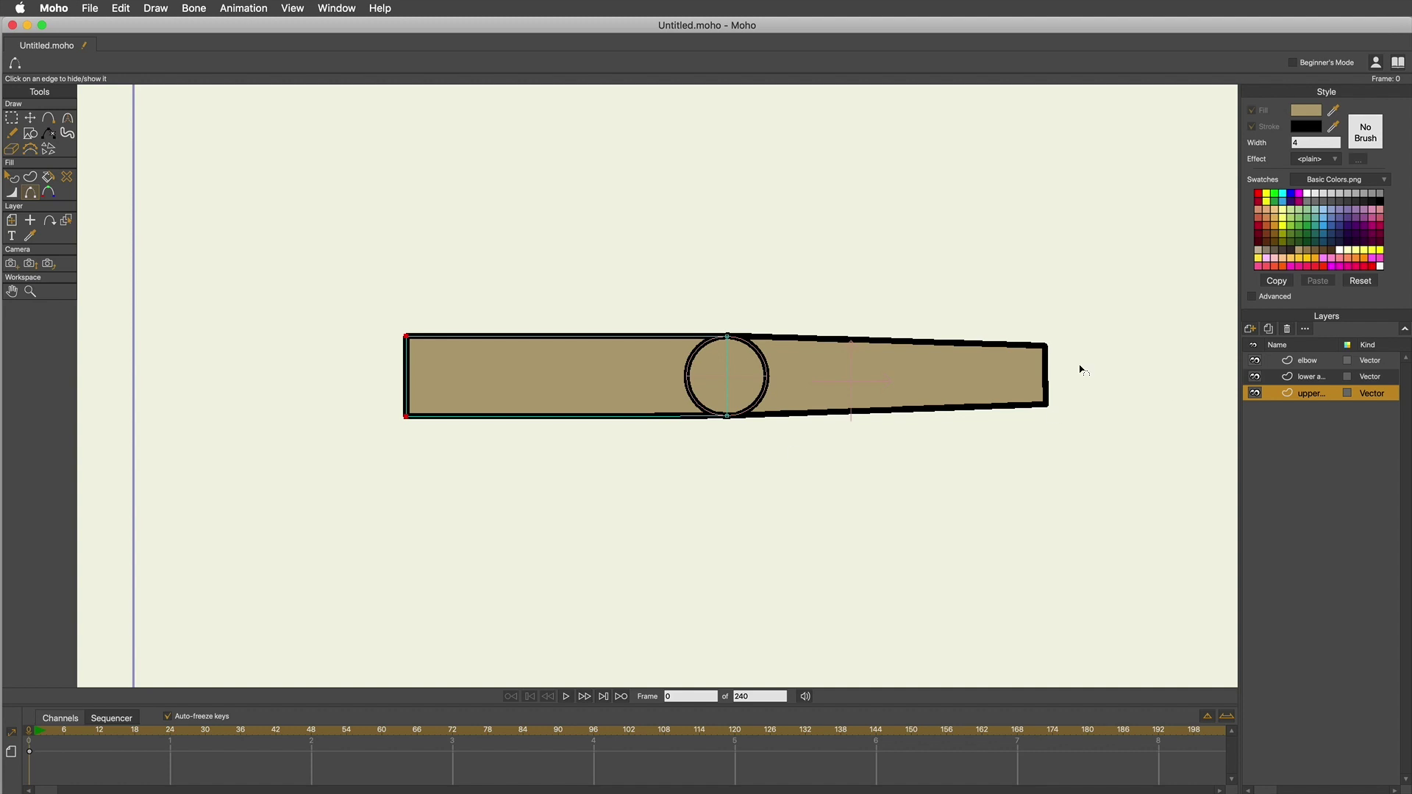
Step: Add a Bone layer directly above the elbow layer
left_click(1309, 361)
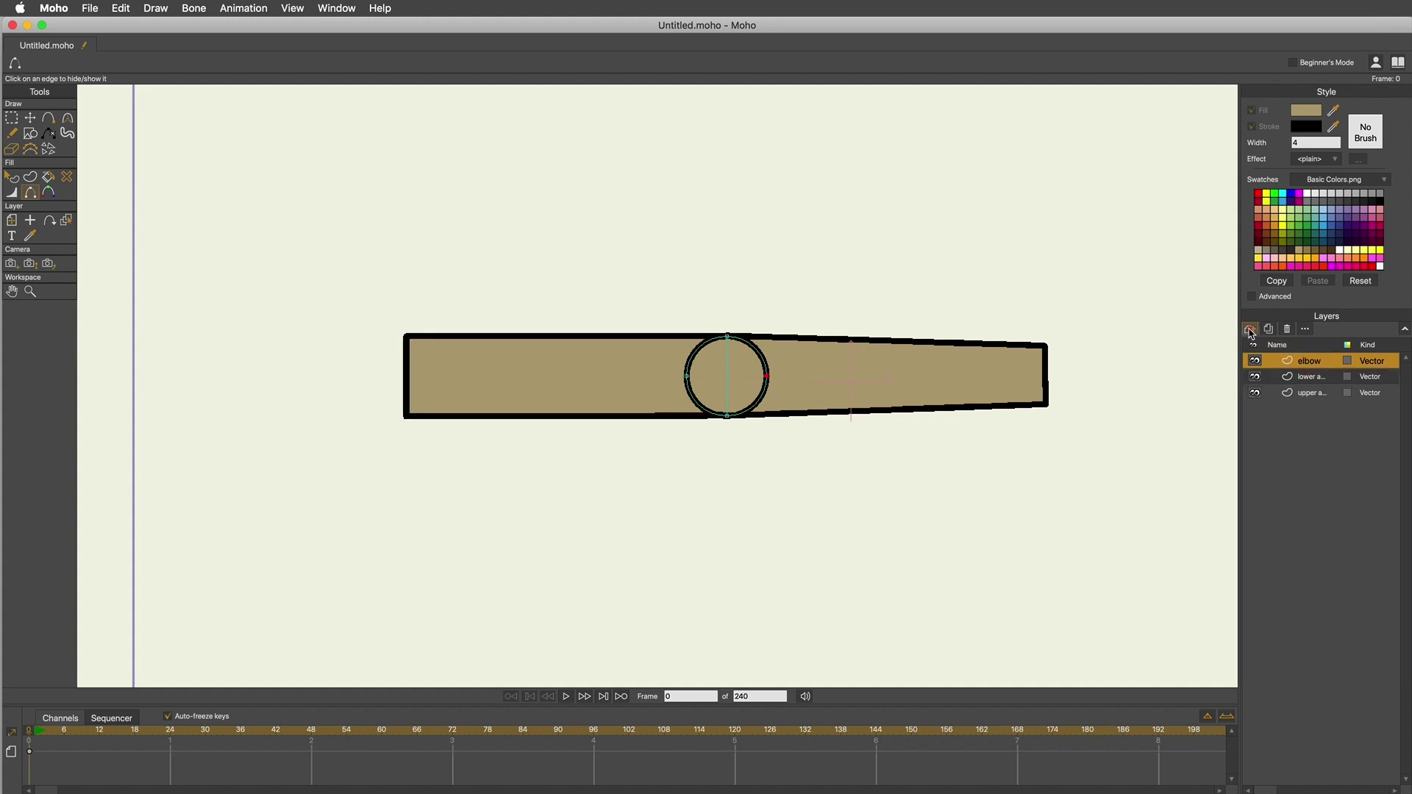
left_click(1252, 331)
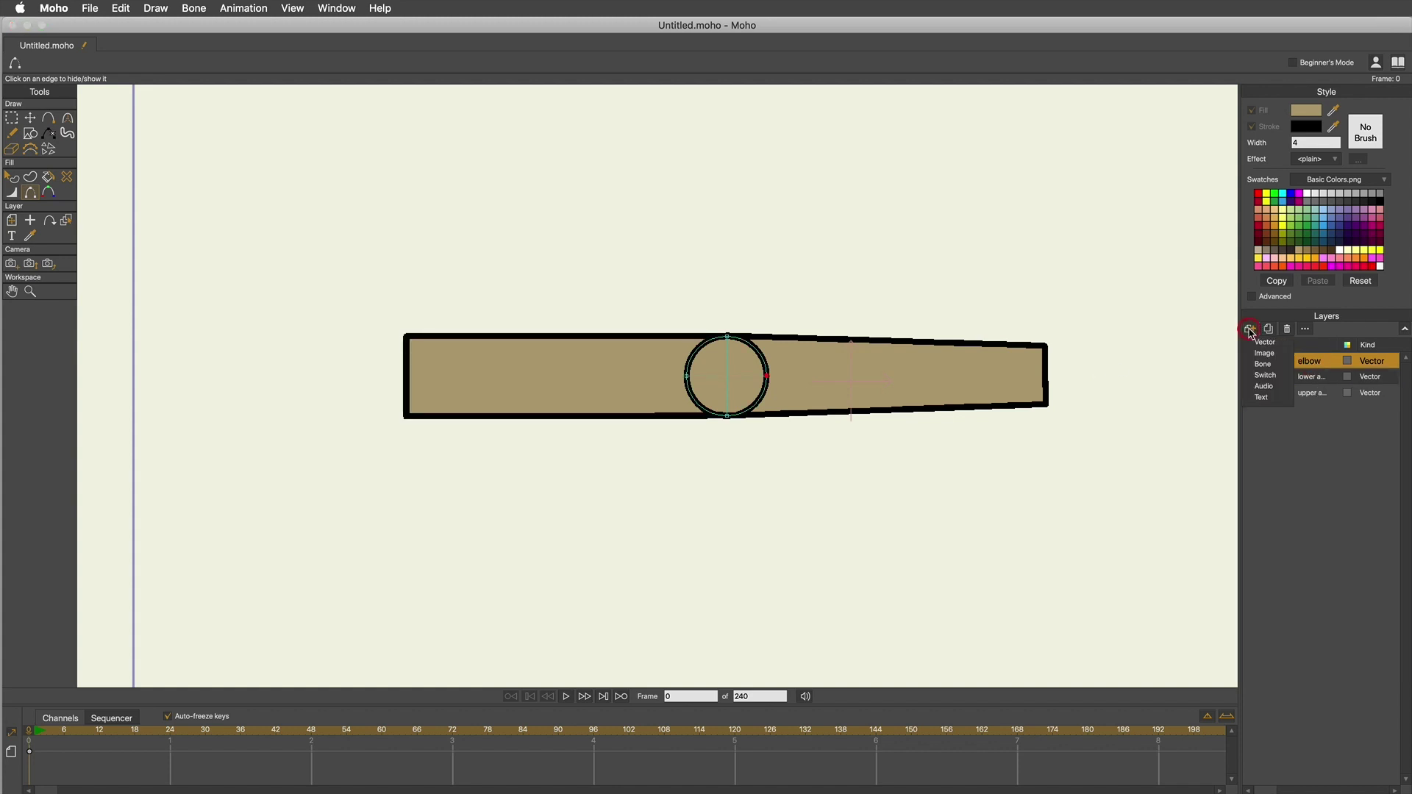
left_click(1259, 364)
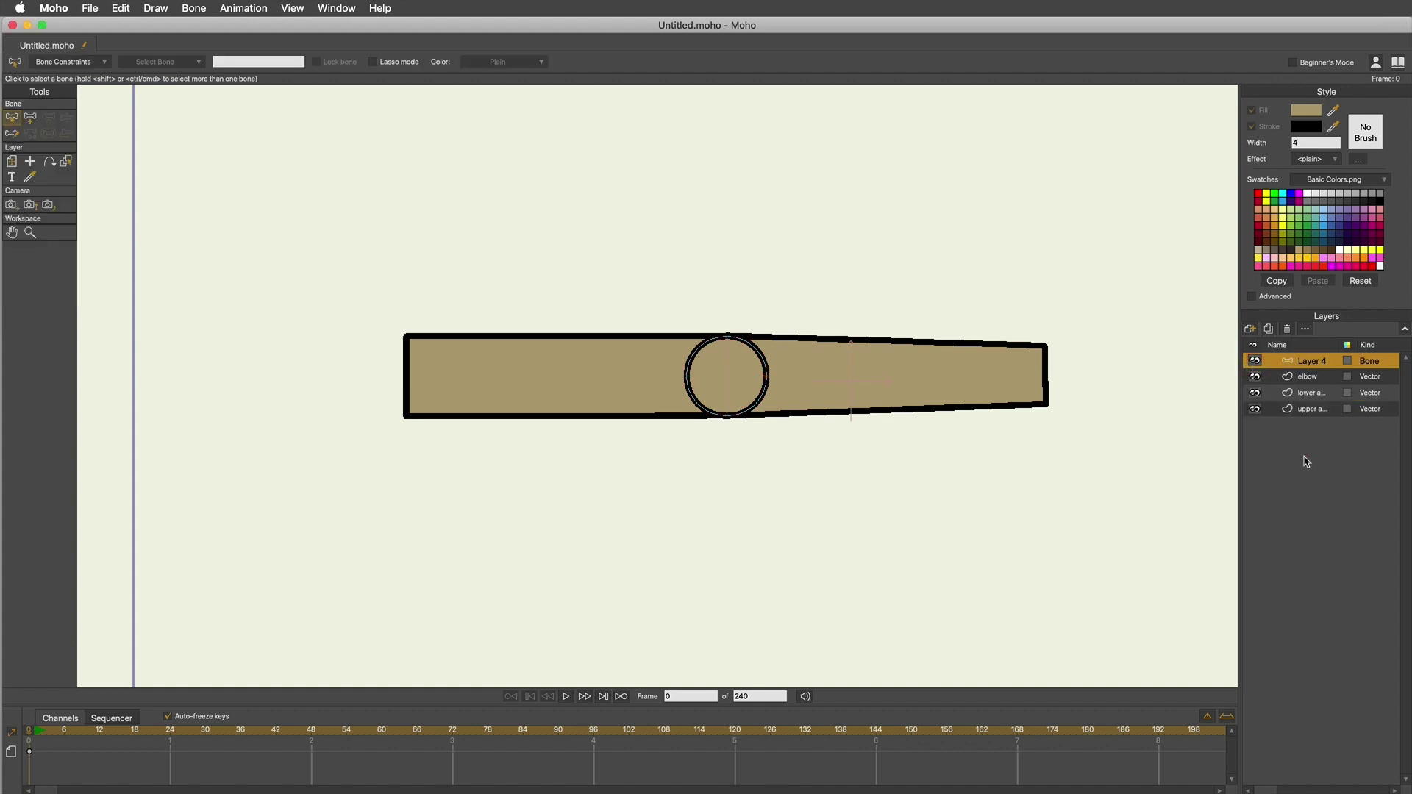
Step: Move the elbow, lower arm and upper arm layers together into the new bone layer and select that bone layer
left_click(1313, 381)
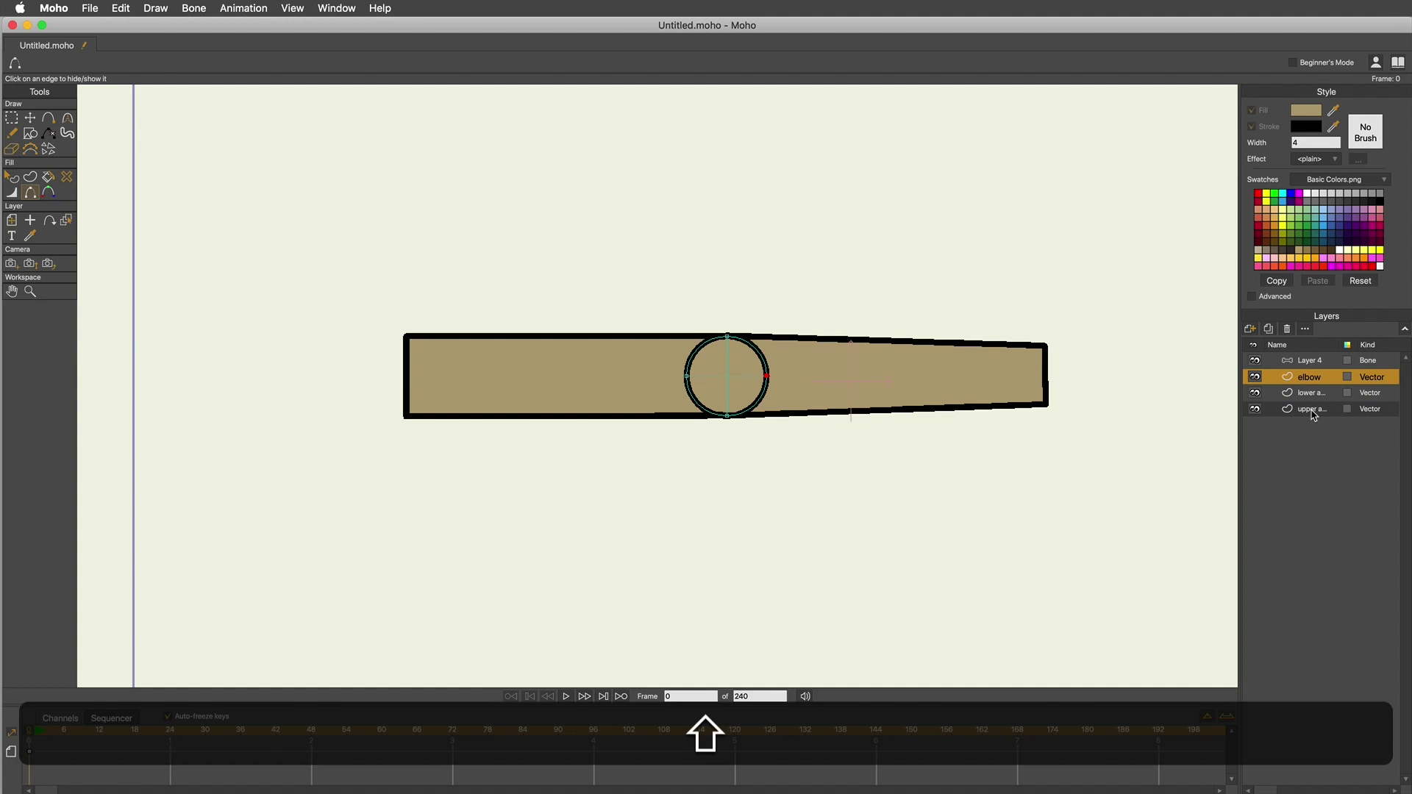
left_click(1314, 412, "shift")
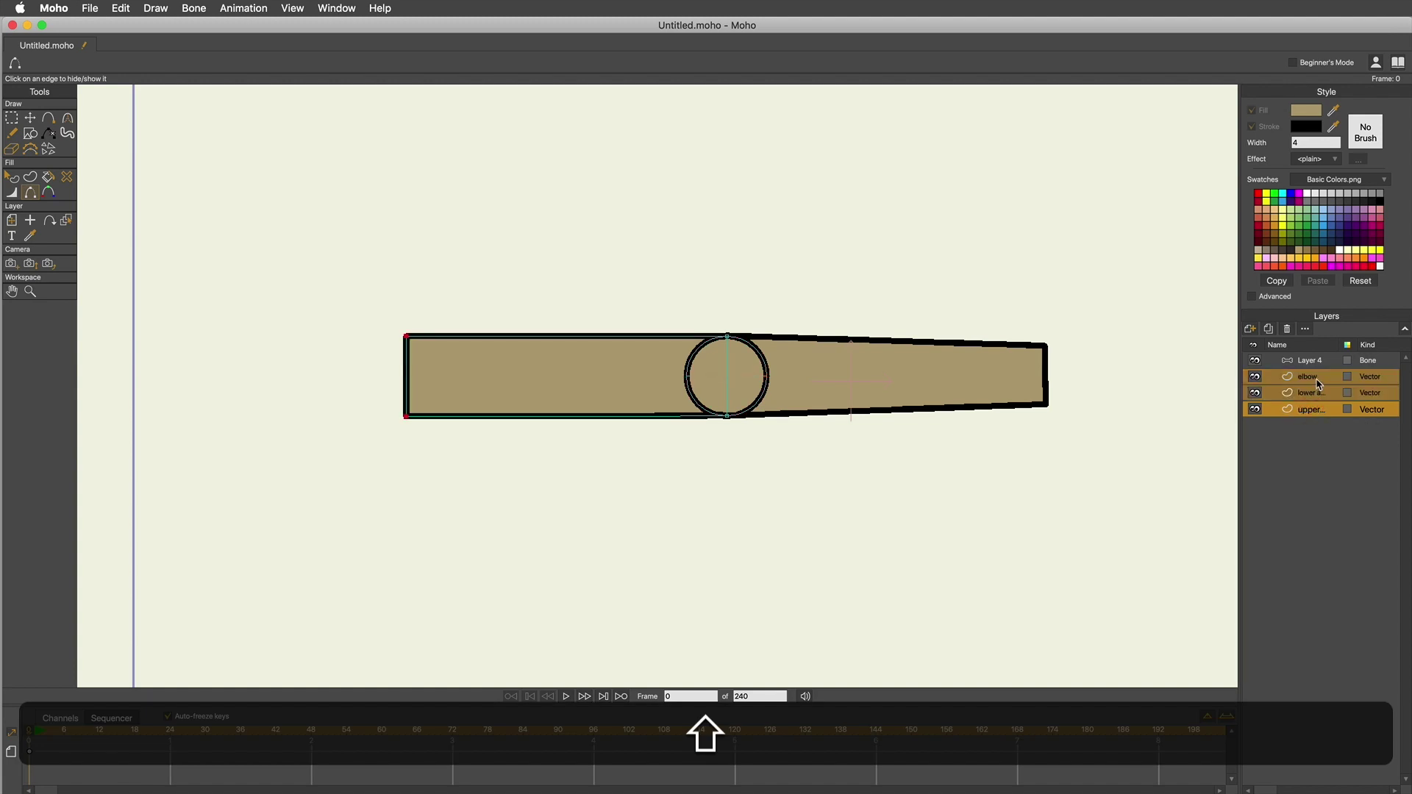
left_click_drag(1319, 381, 1322, 363)
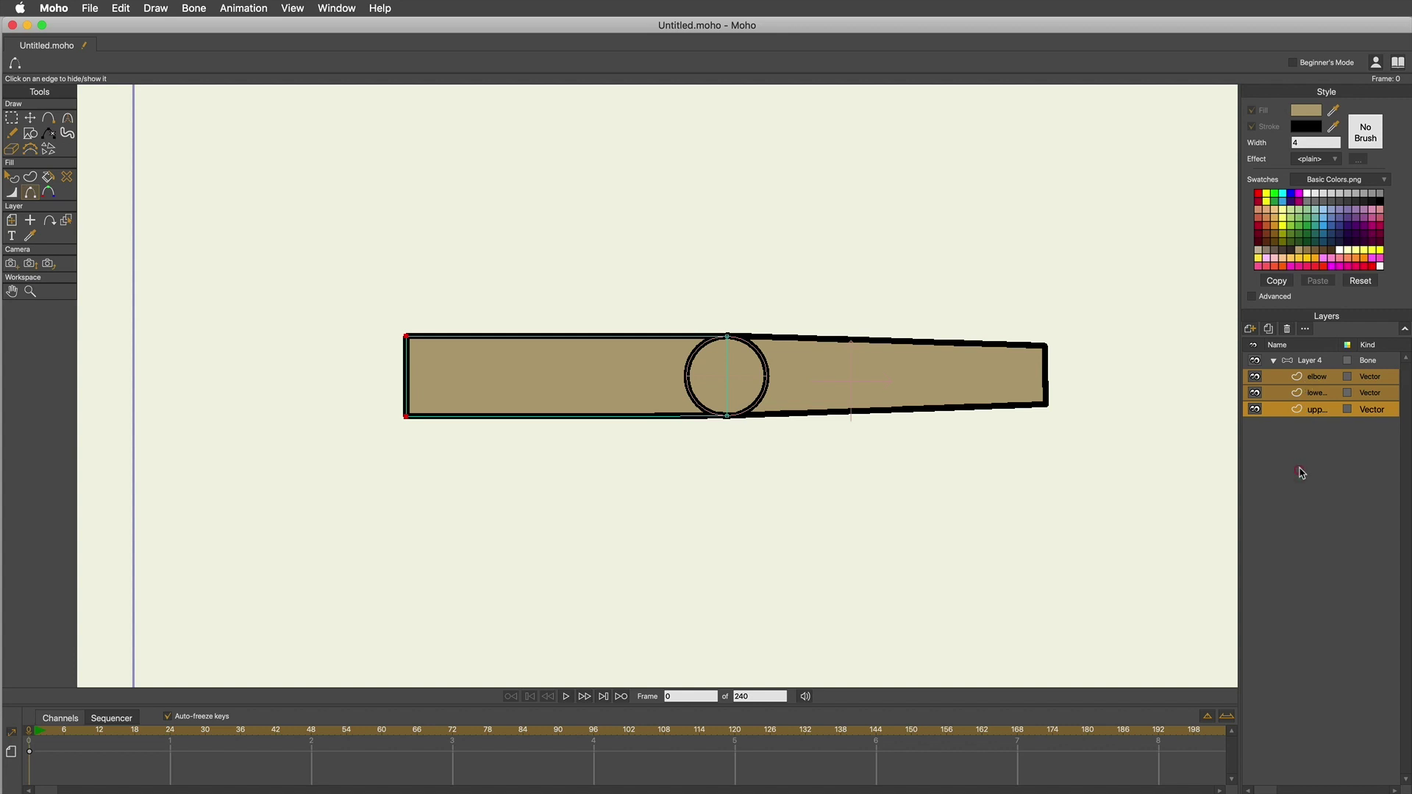
left_click(1280, 381)
left_click(1275, 362)
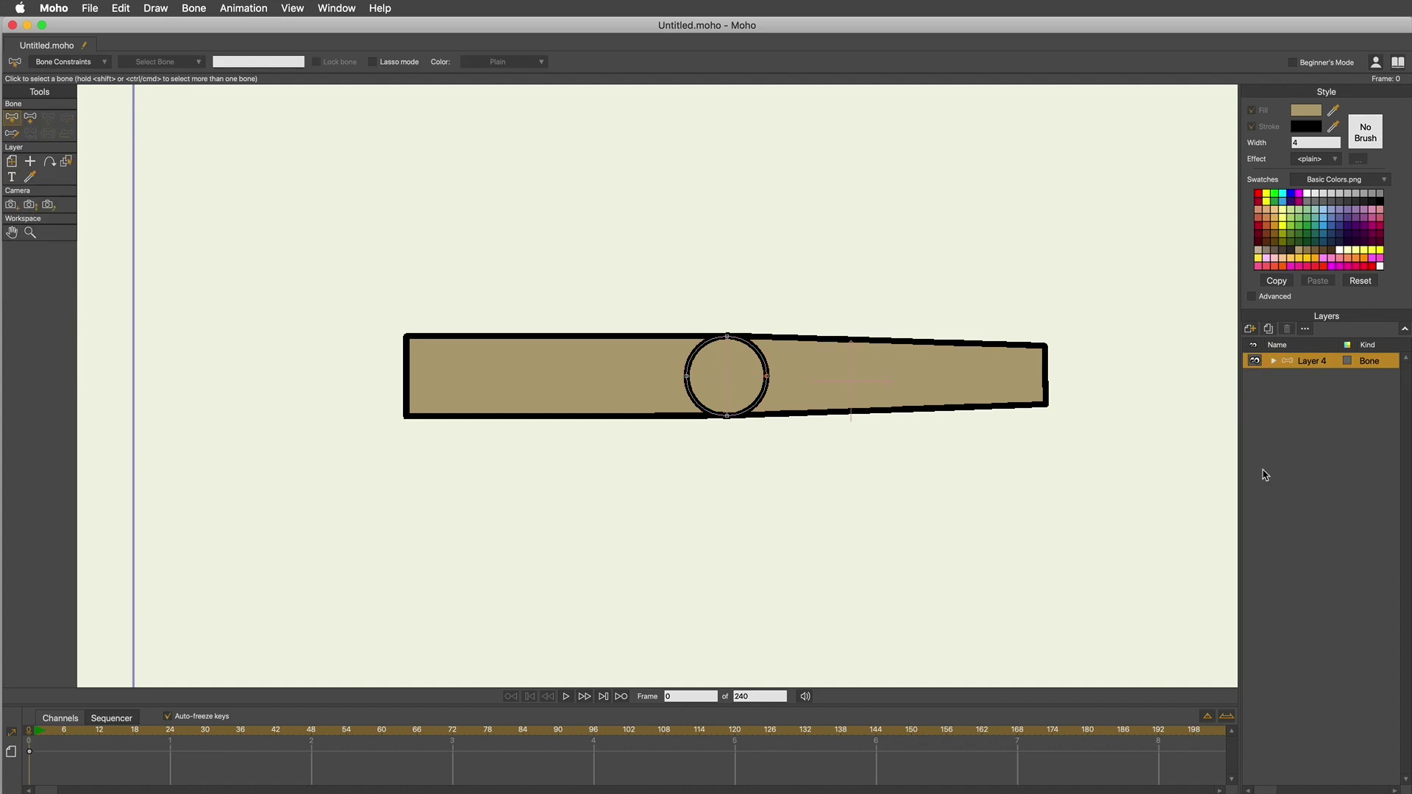
left_click(1273, 361)
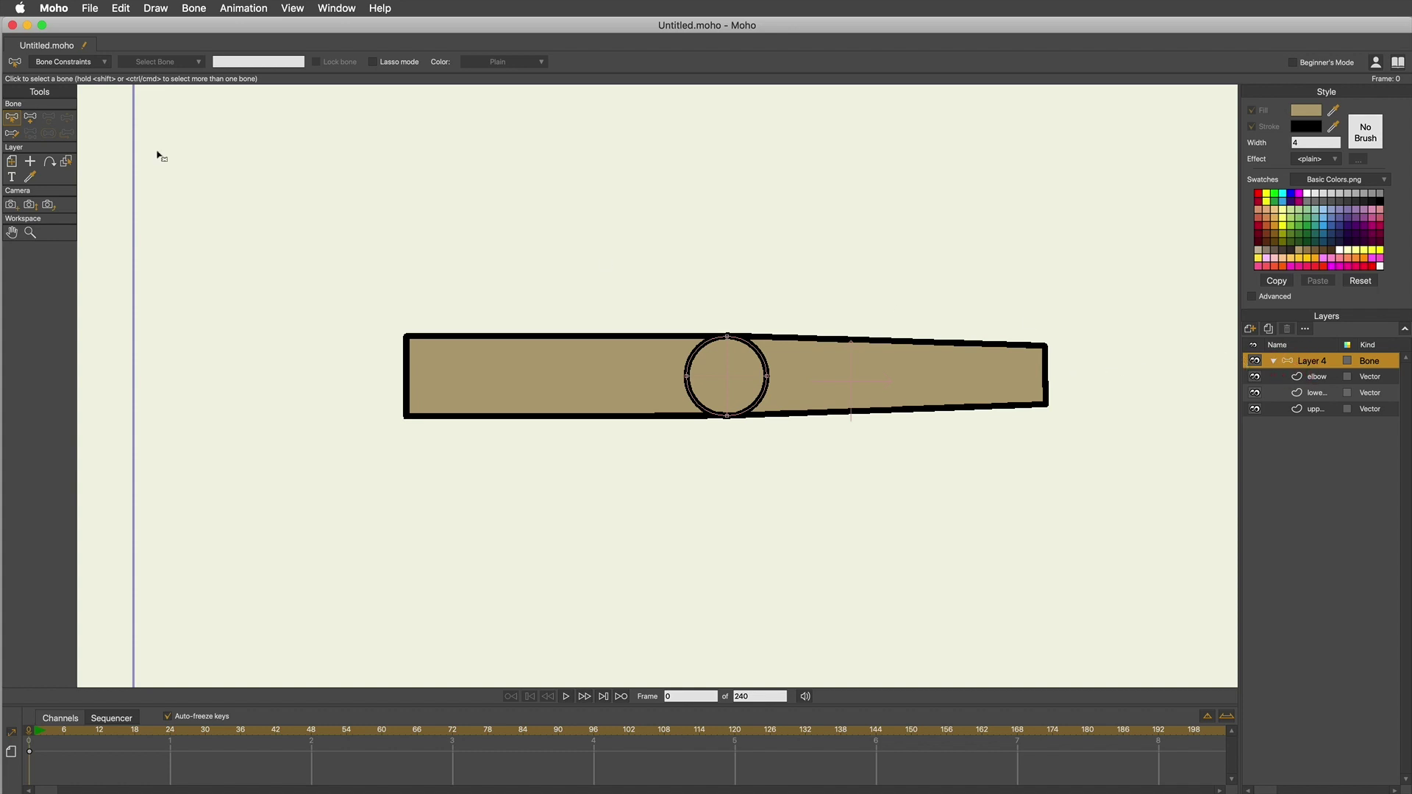
Step: Draw a vertical upward-pointing root bone in the empty space beside the upper arm's outer end
left_click(31, 119)
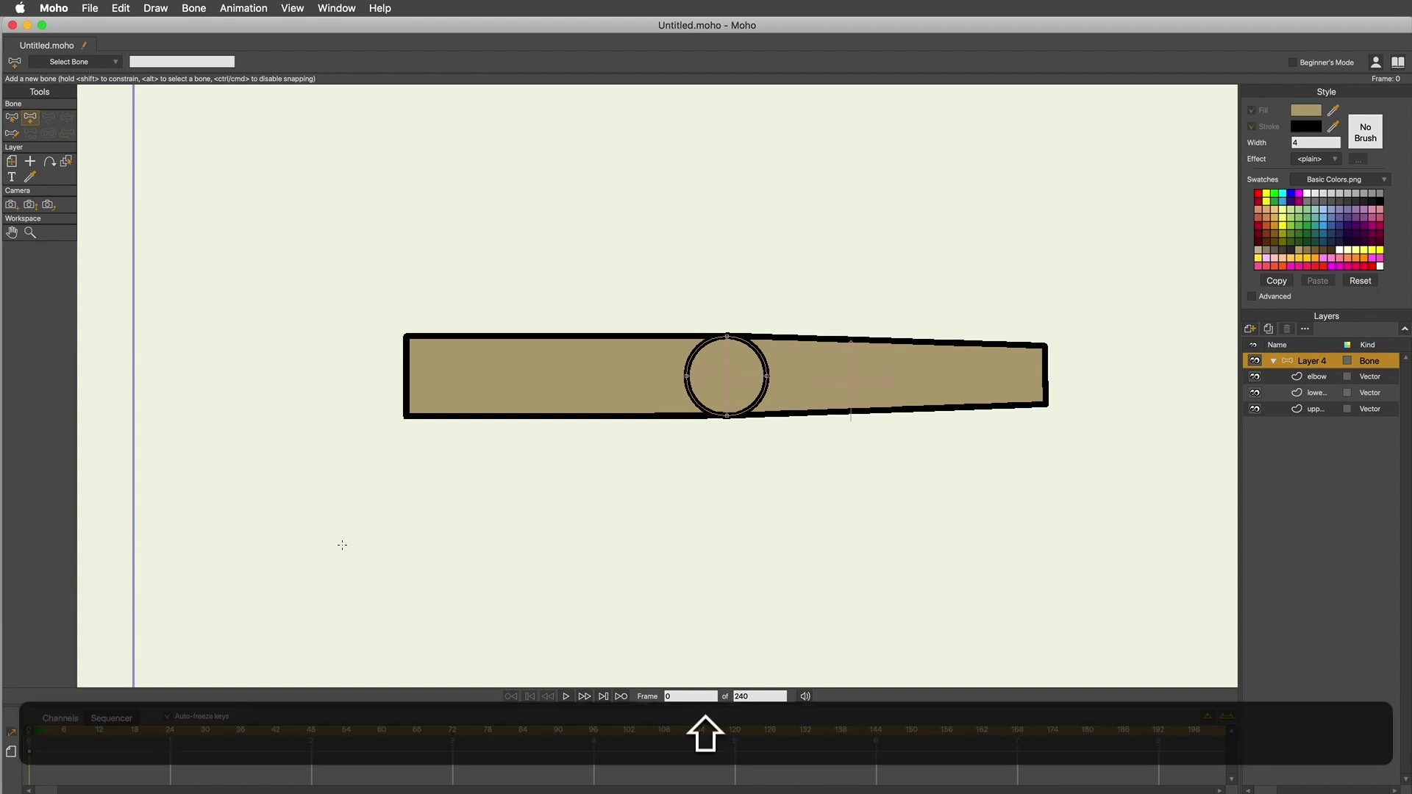
left_click_drag(342, 545, 344, 366)
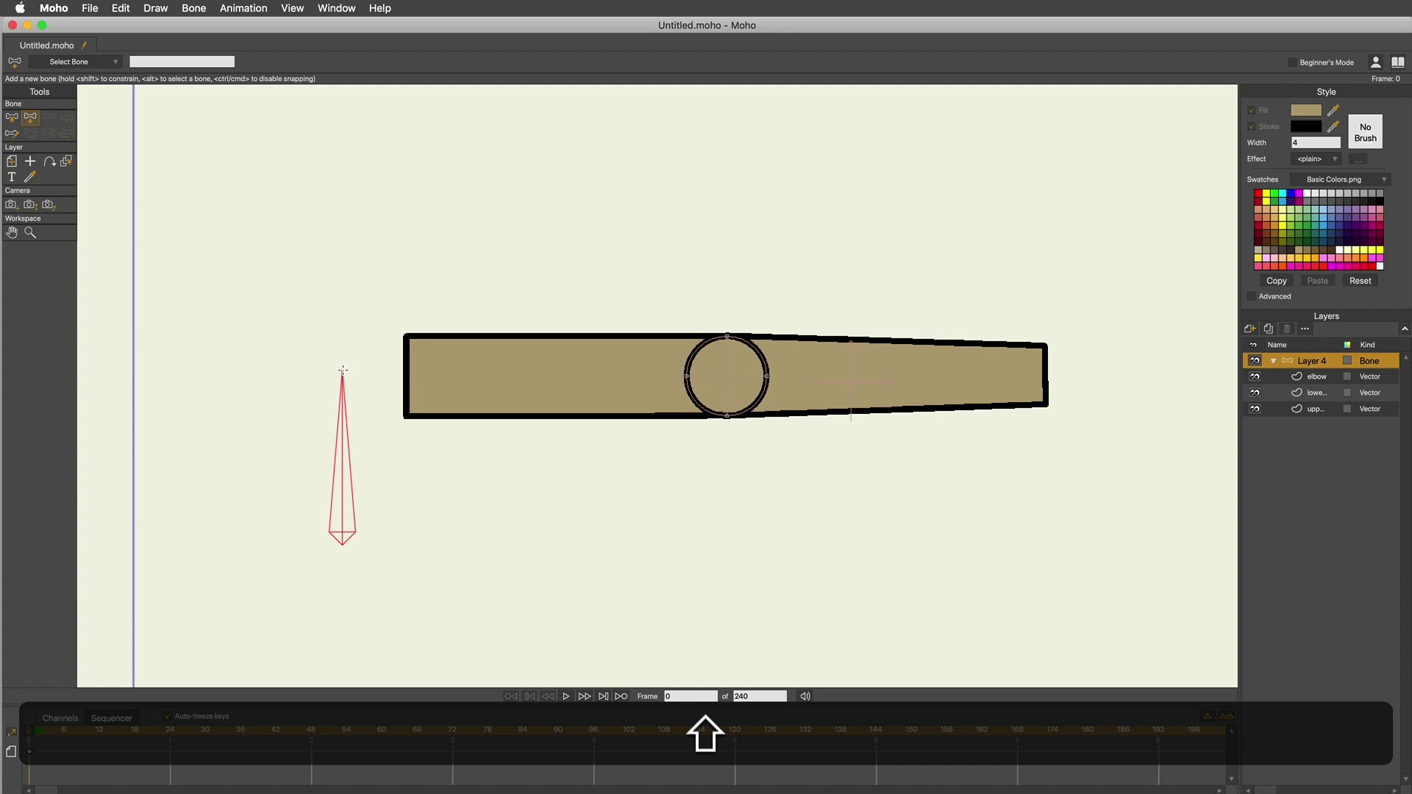
left_click_drag(342, 370, 343, 370)
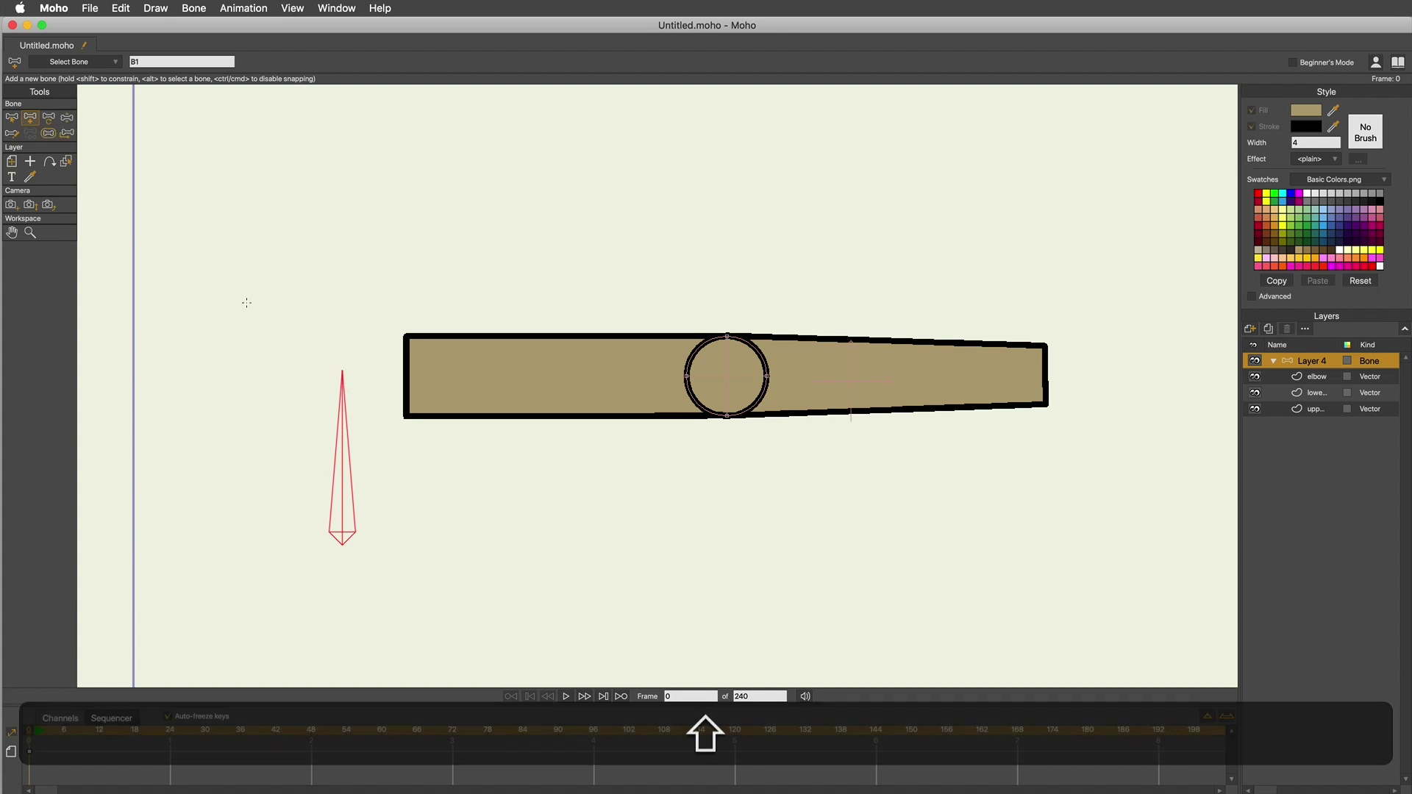
Step: Draw a bone about 0.757 long through the upper arm, from near its outer end to the elbow circle's centre
left_click(30, 232)
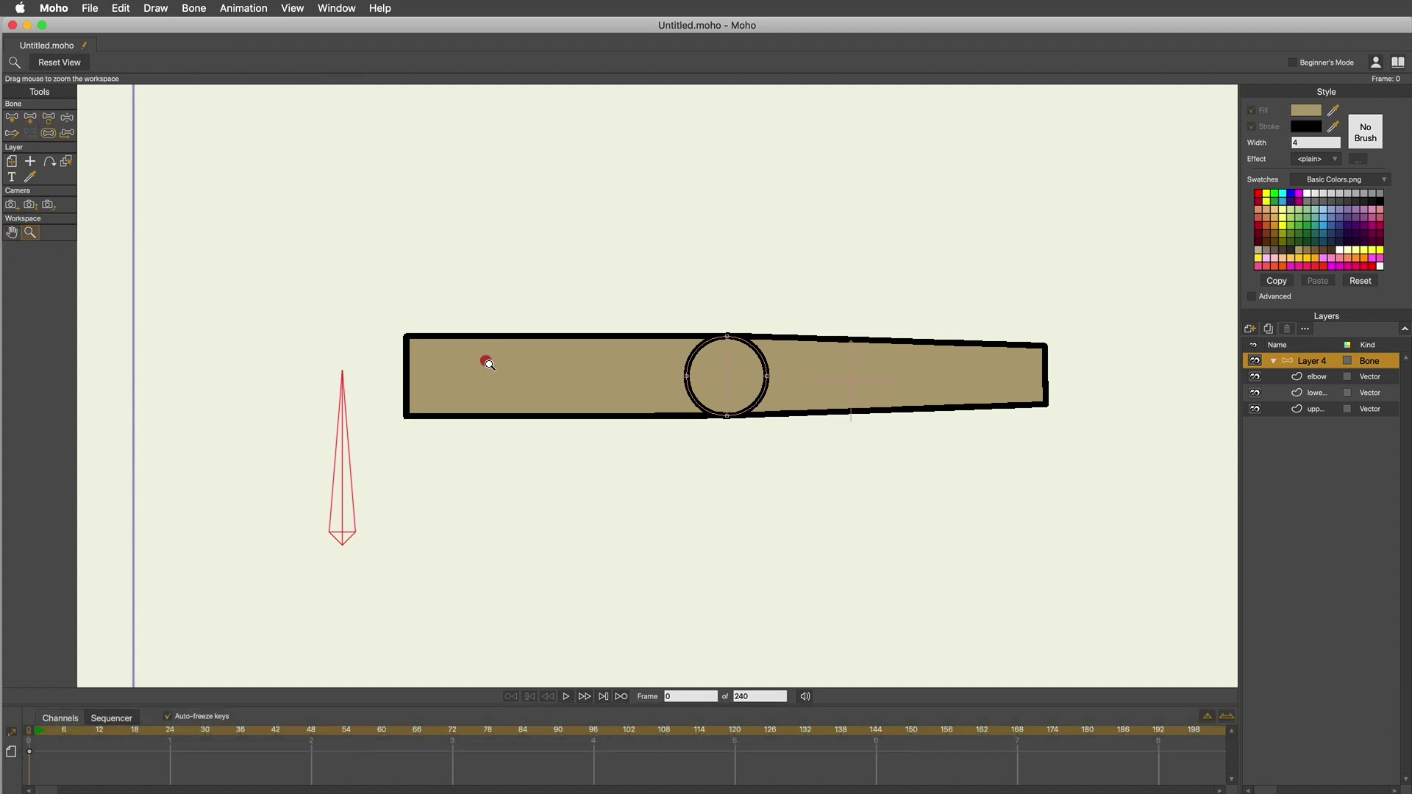
left_click_drag(485, 360, 765, 417)
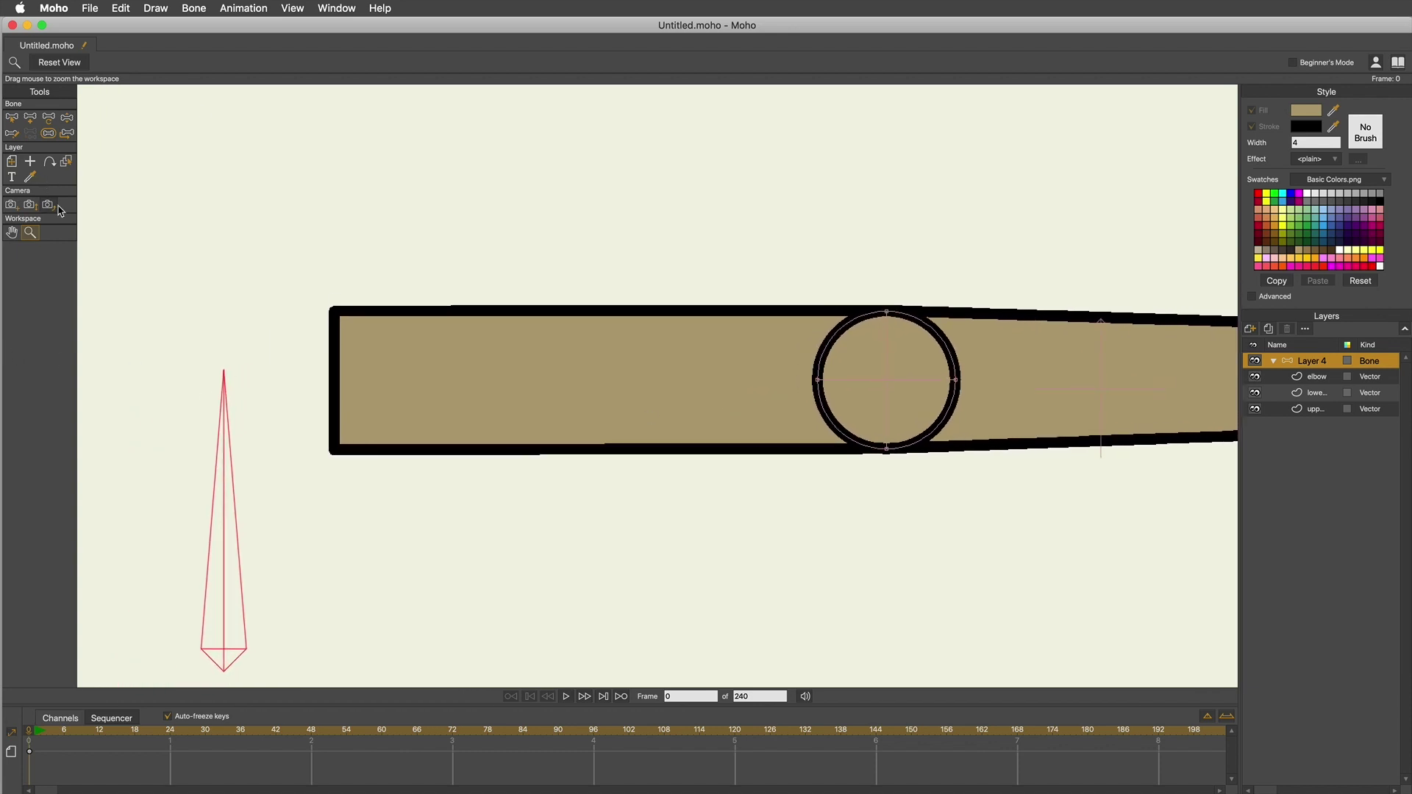
left_click(35, 120)
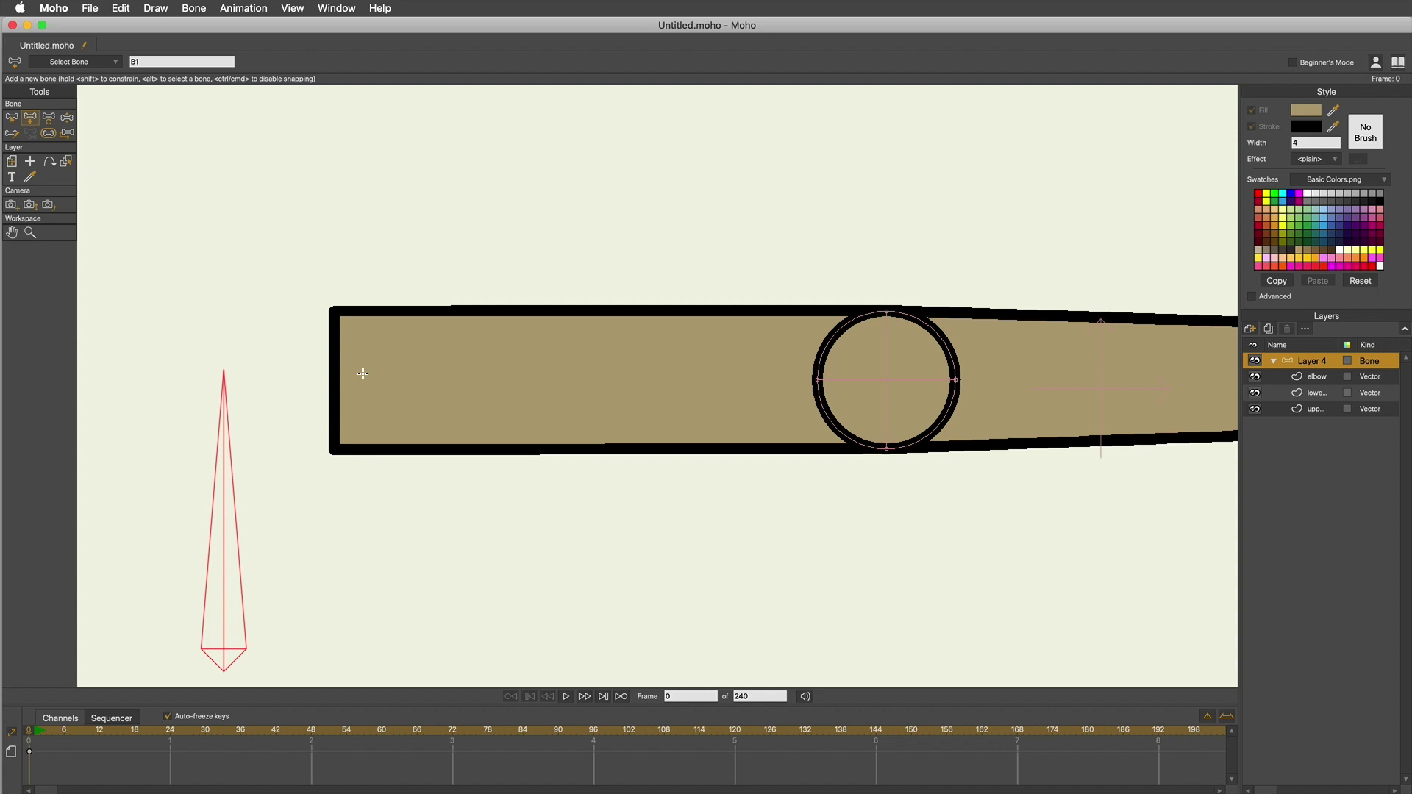
left_click_drag(364, 373, 891, 381)
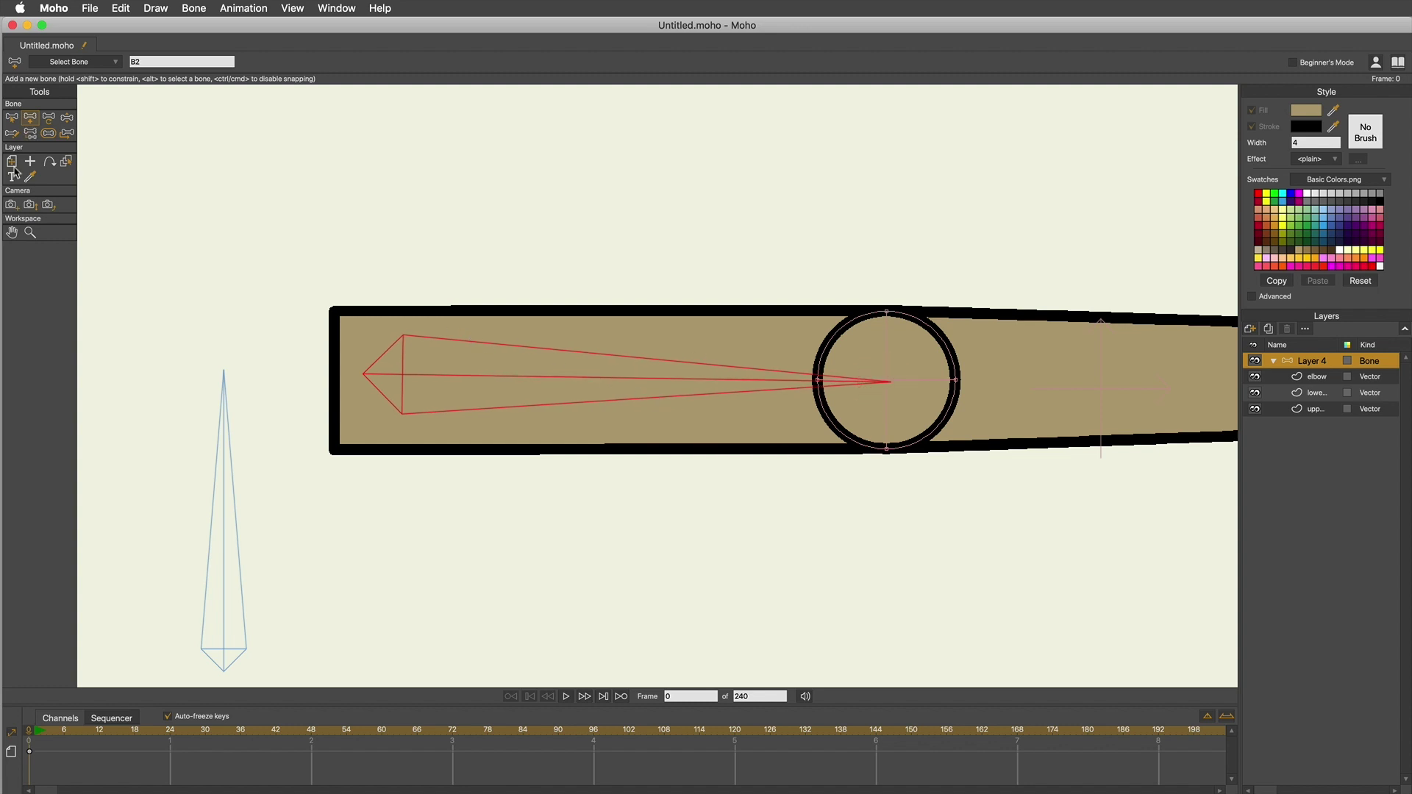
Step: Adjust the upper arm bone's tip to sit exactly on the elbow circle's centre, making the bone about 0.751 long
left_click(13, 118)
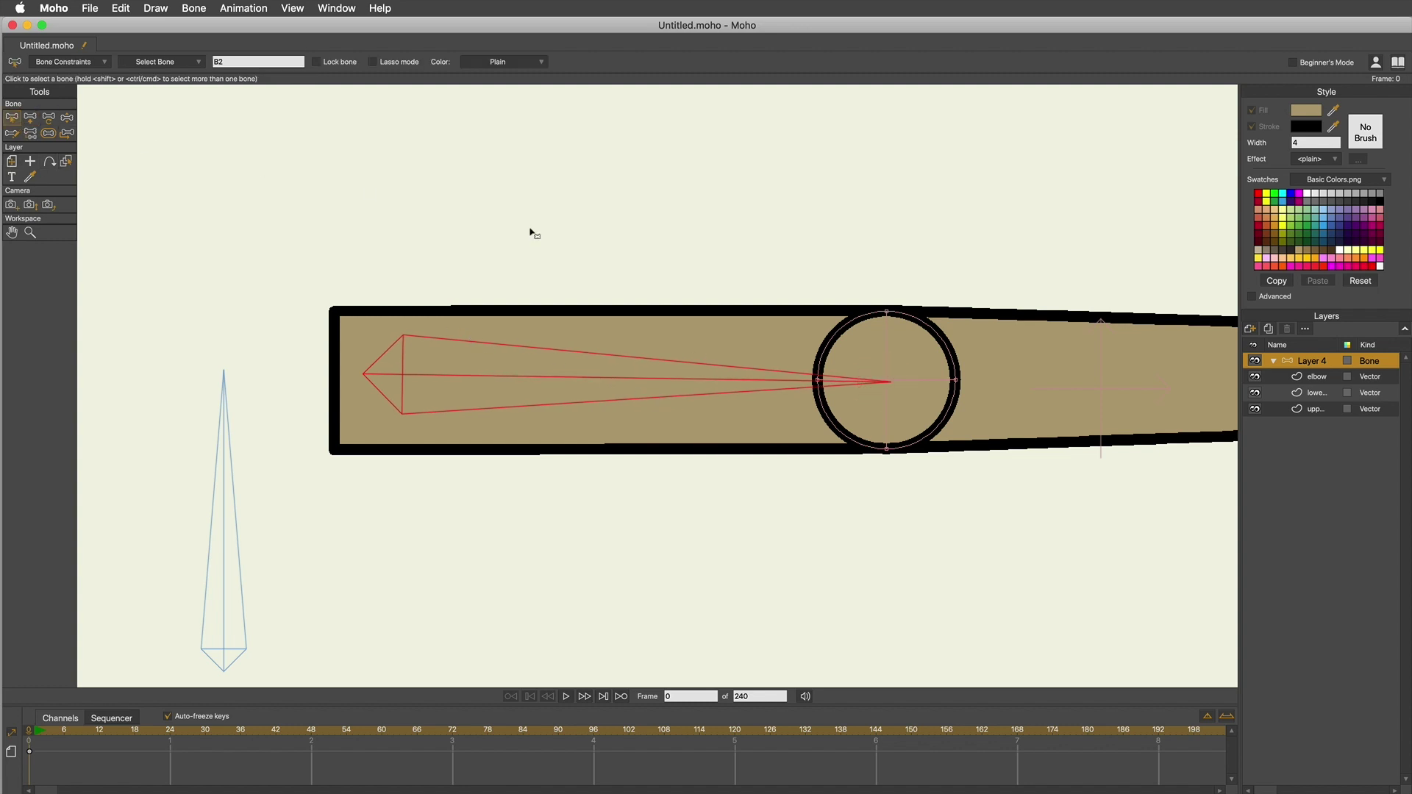
left_click(609, 244)
scroll(632, 337, "up", 3)
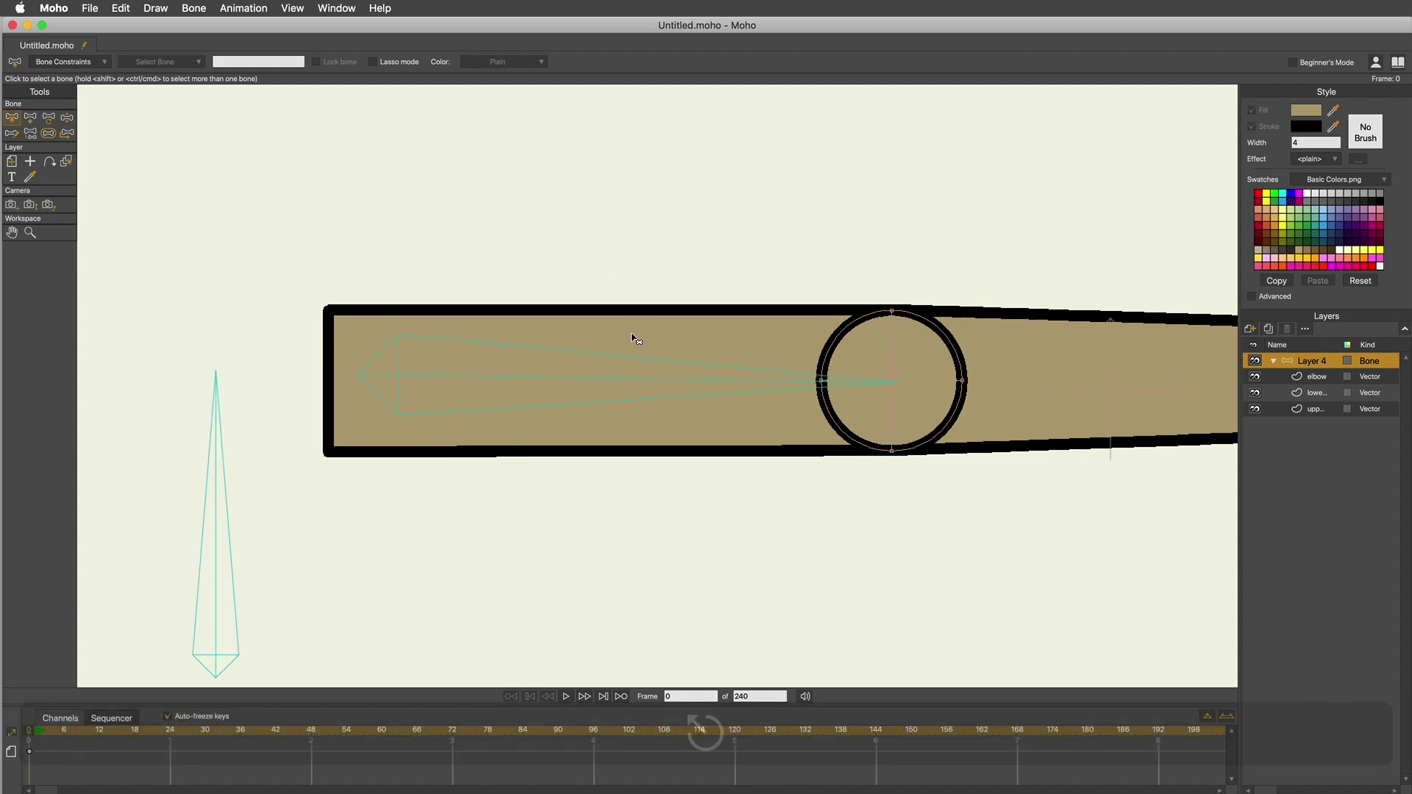
left_click_drag(633, 338, 388, 328)
scroll(517, 356, "up", 4)
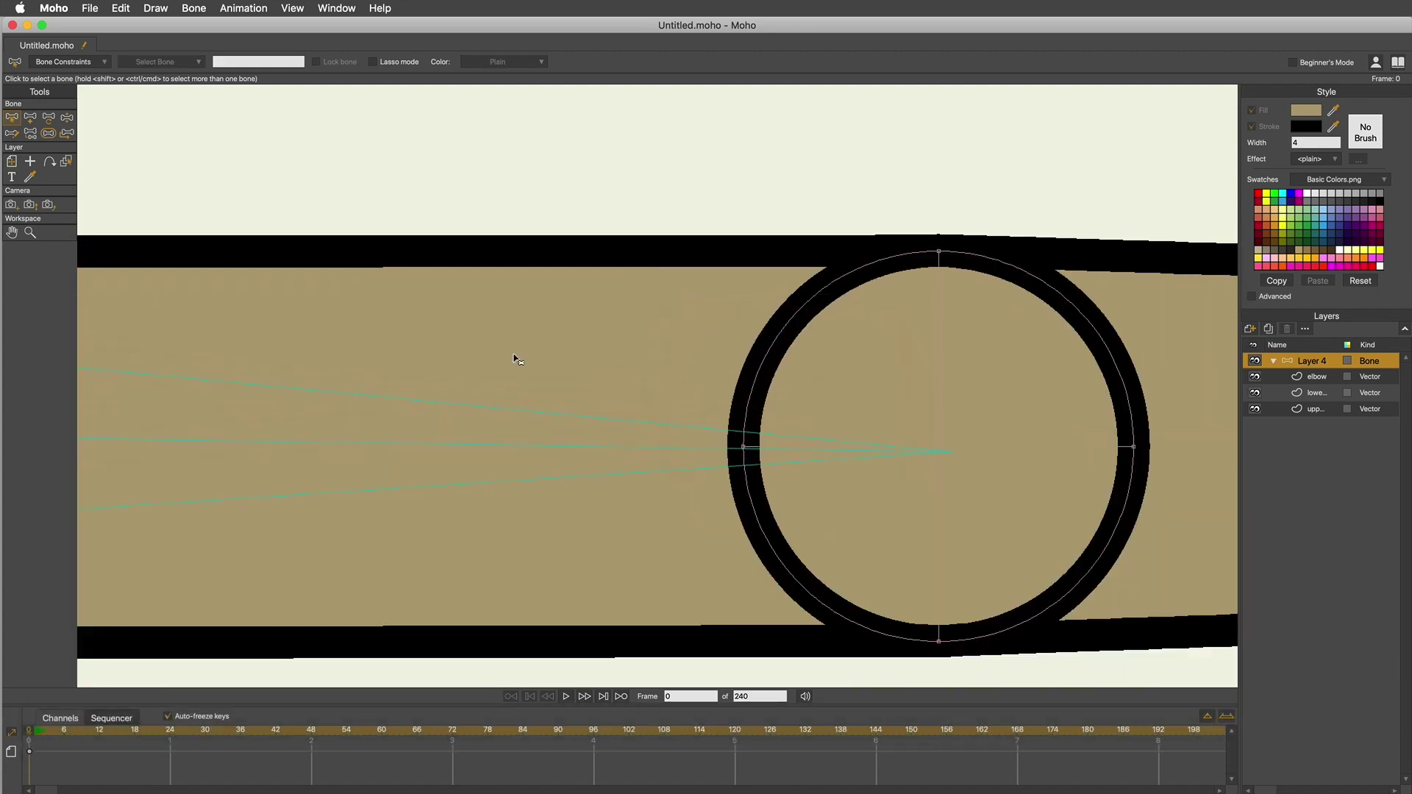
scroll(469, 350, "up", 3)
scroll(469, 351, "down", 2)
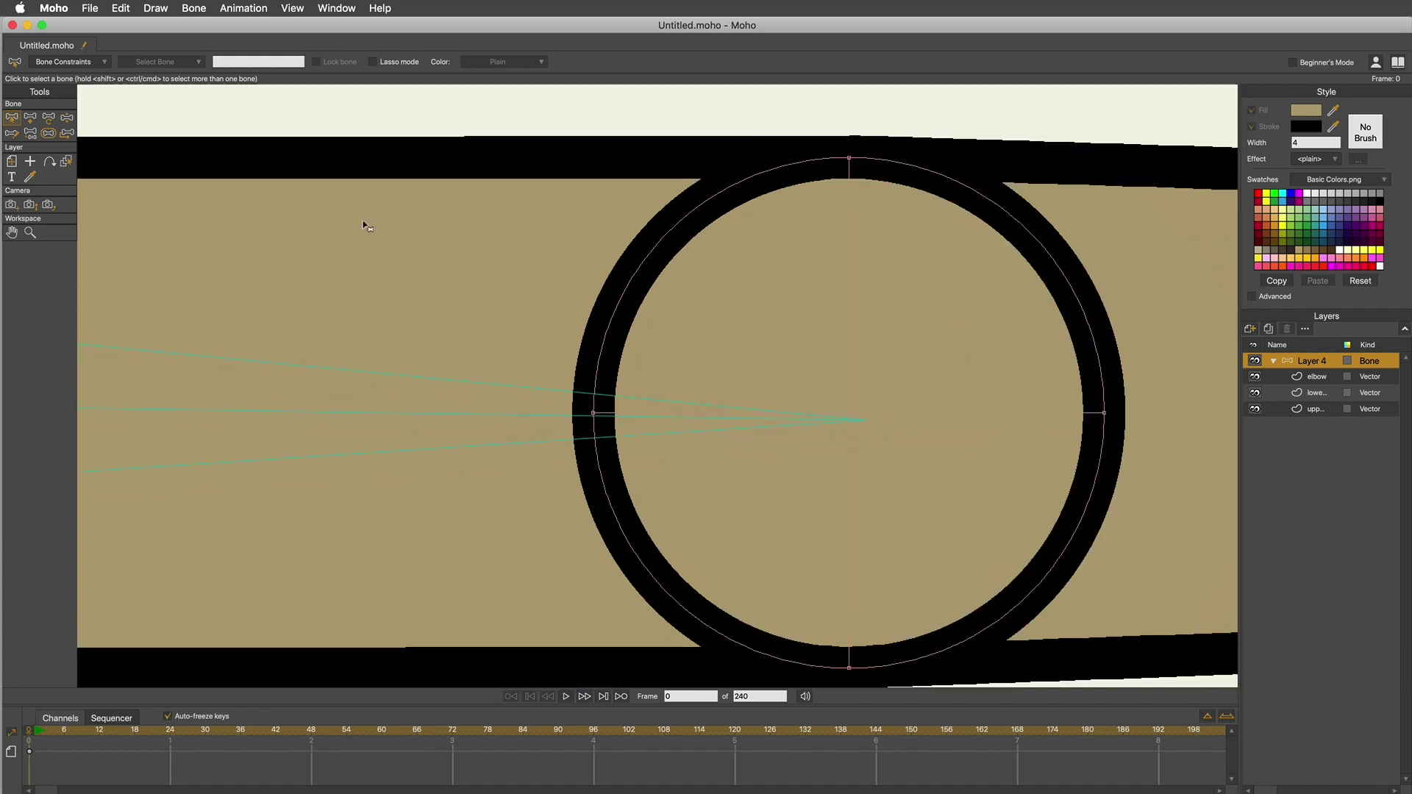
left_click(44, 117)
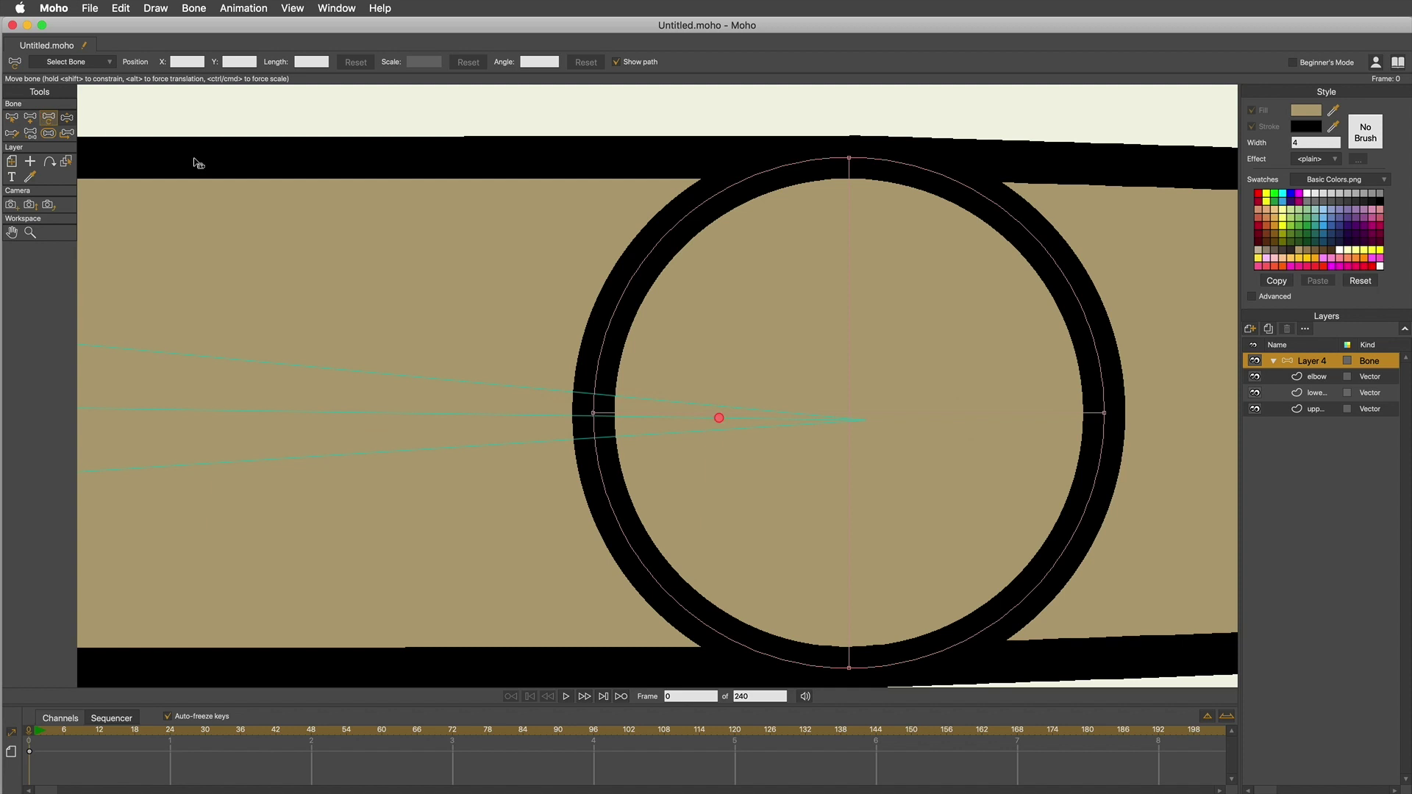
left_click(724, 420)
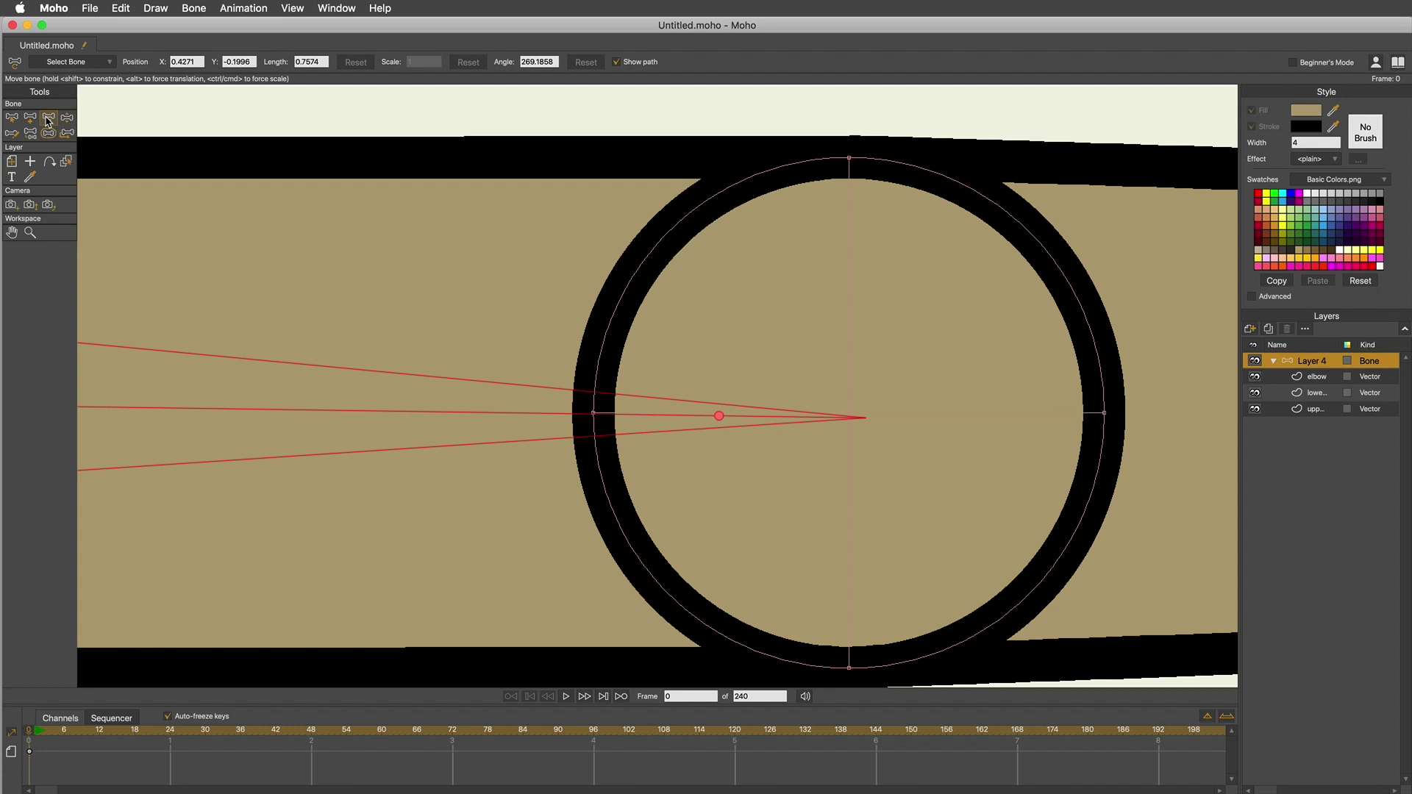
mouse_move(721, 418)
left_mouse_down()
mouse_move(675, 416)
mouse_move(704, 418)
left_mouse_up()
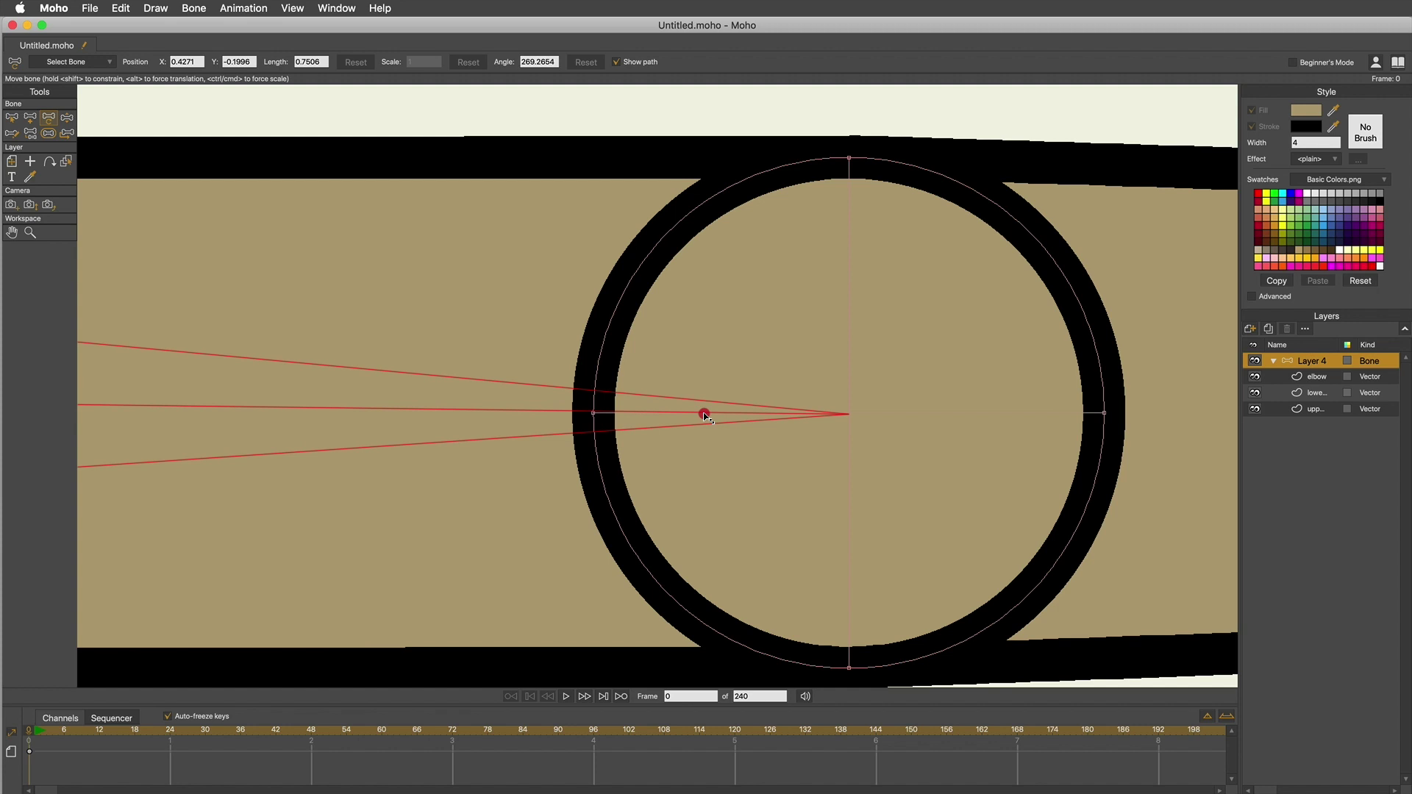
Step: Nudge the upper arm bone's tip onto the elbow circle's centre and change the elbow circle's fill to blue 7698B3
left_click_drag(704, 416, 833, 421)
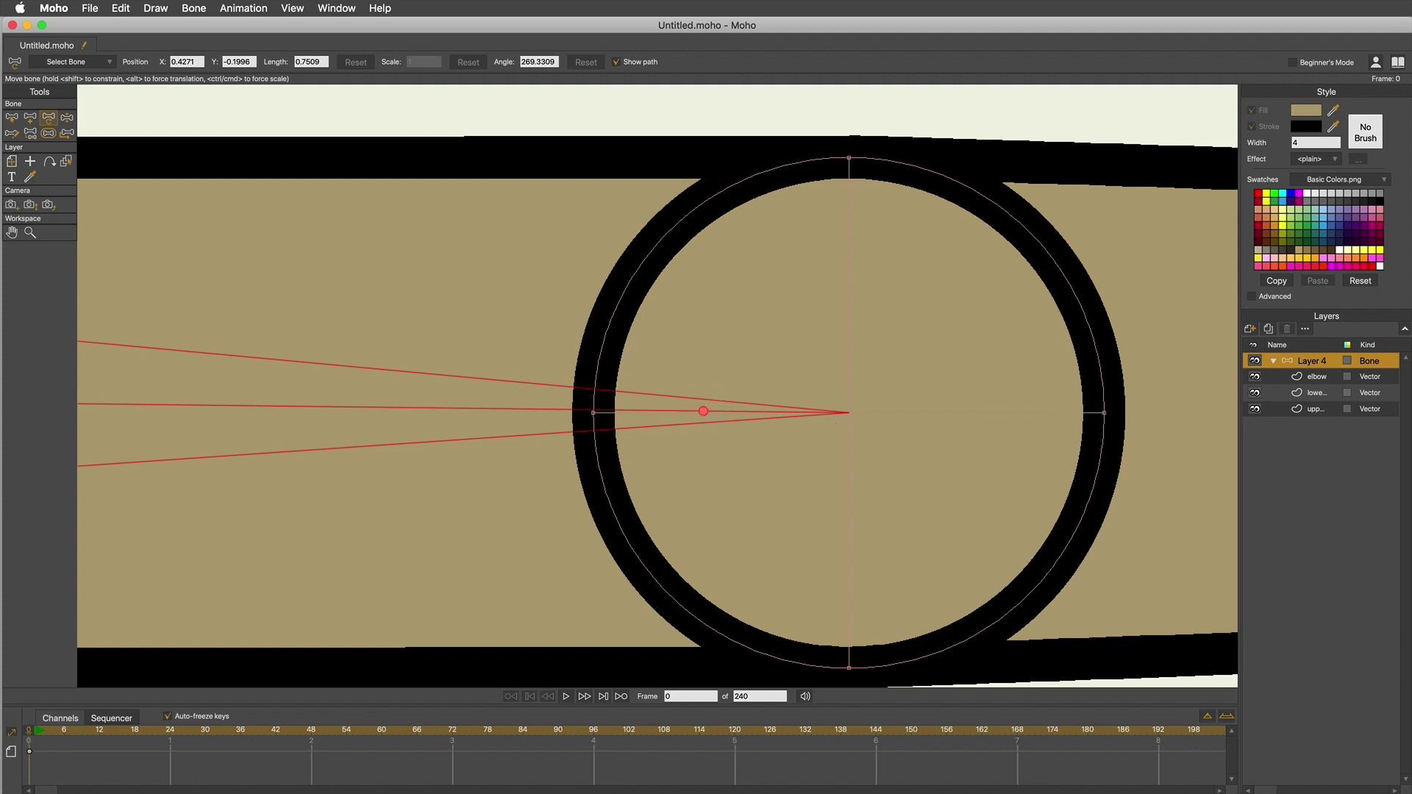
left_click(1312, 375)
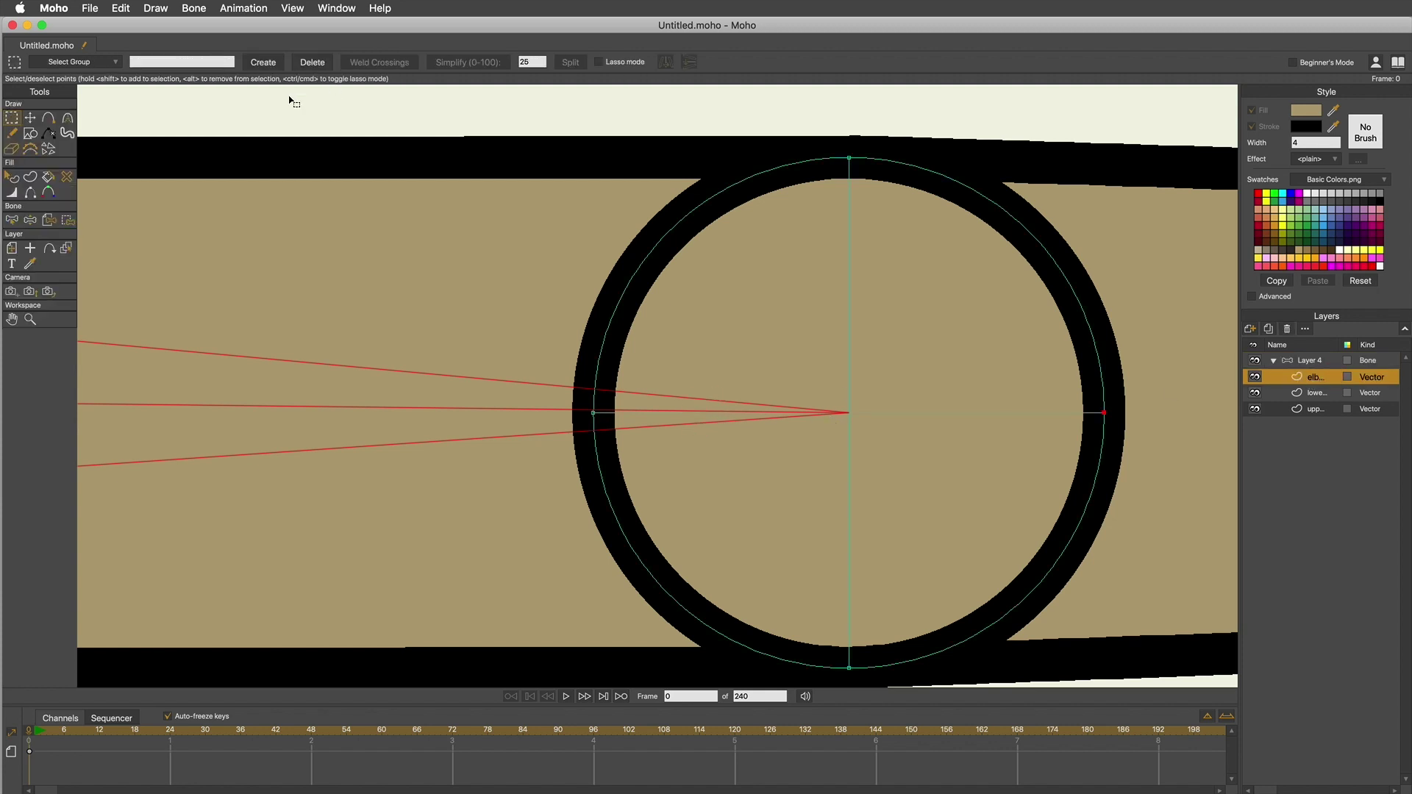
left_click(12, 178)
left_click(754, 309)
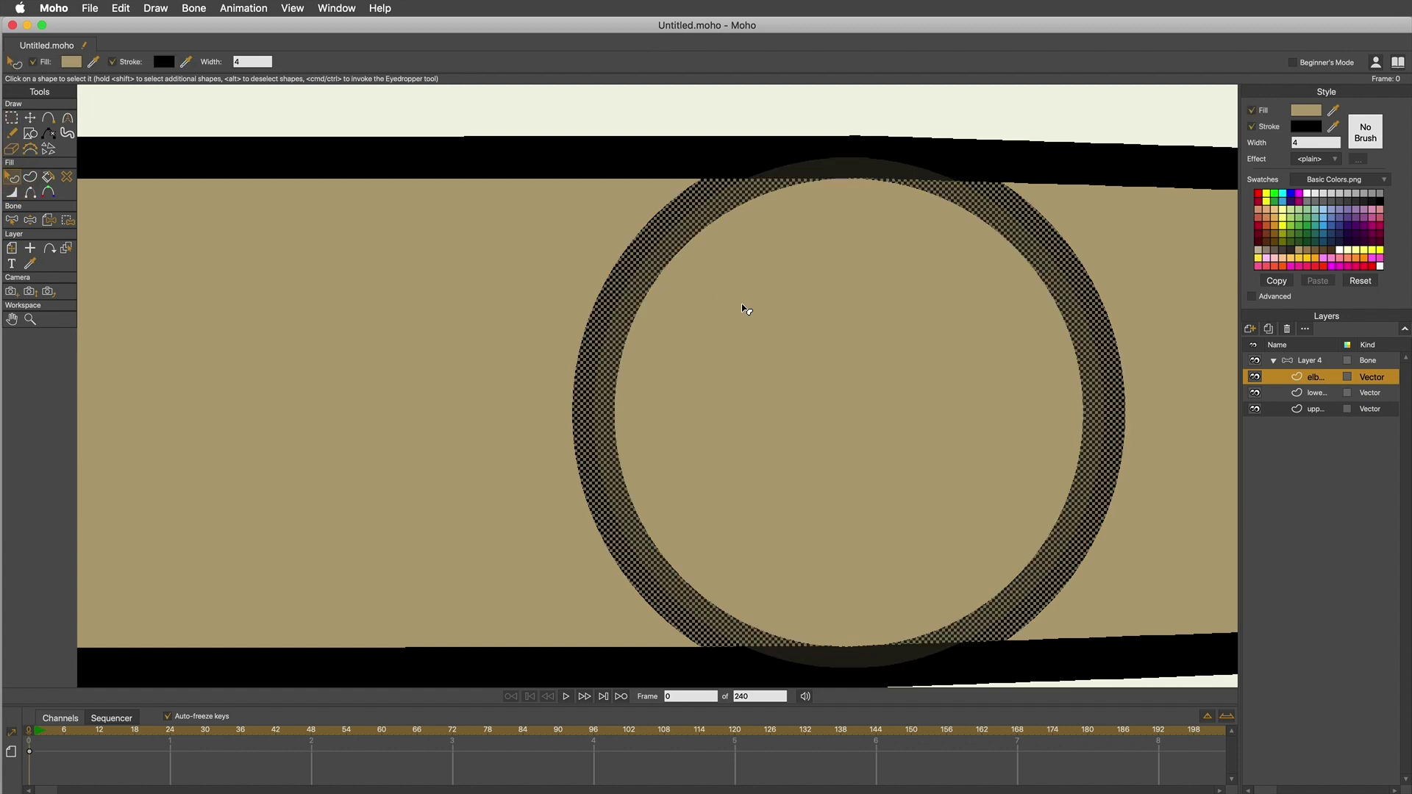
left_click(1305, 111)
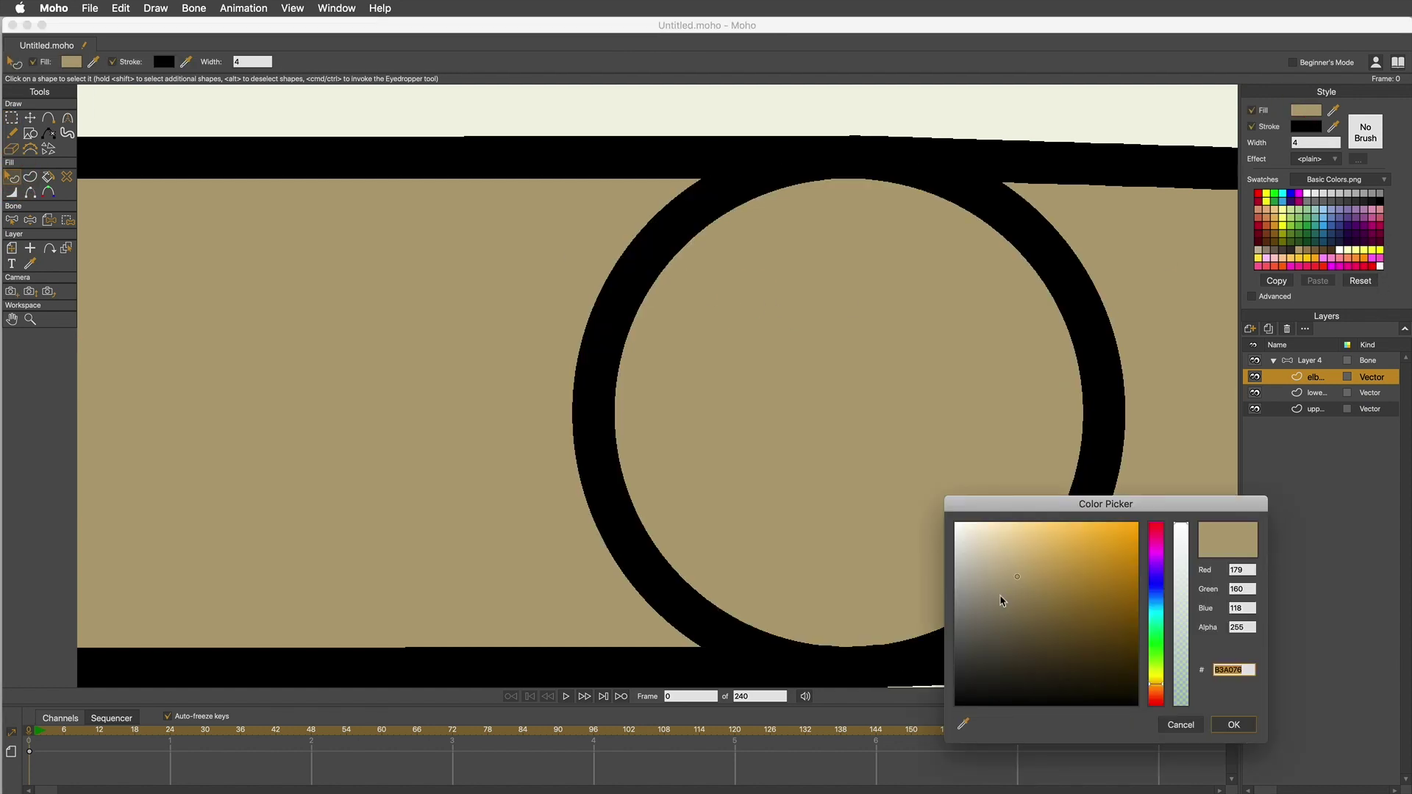
left_click(1159, 602)
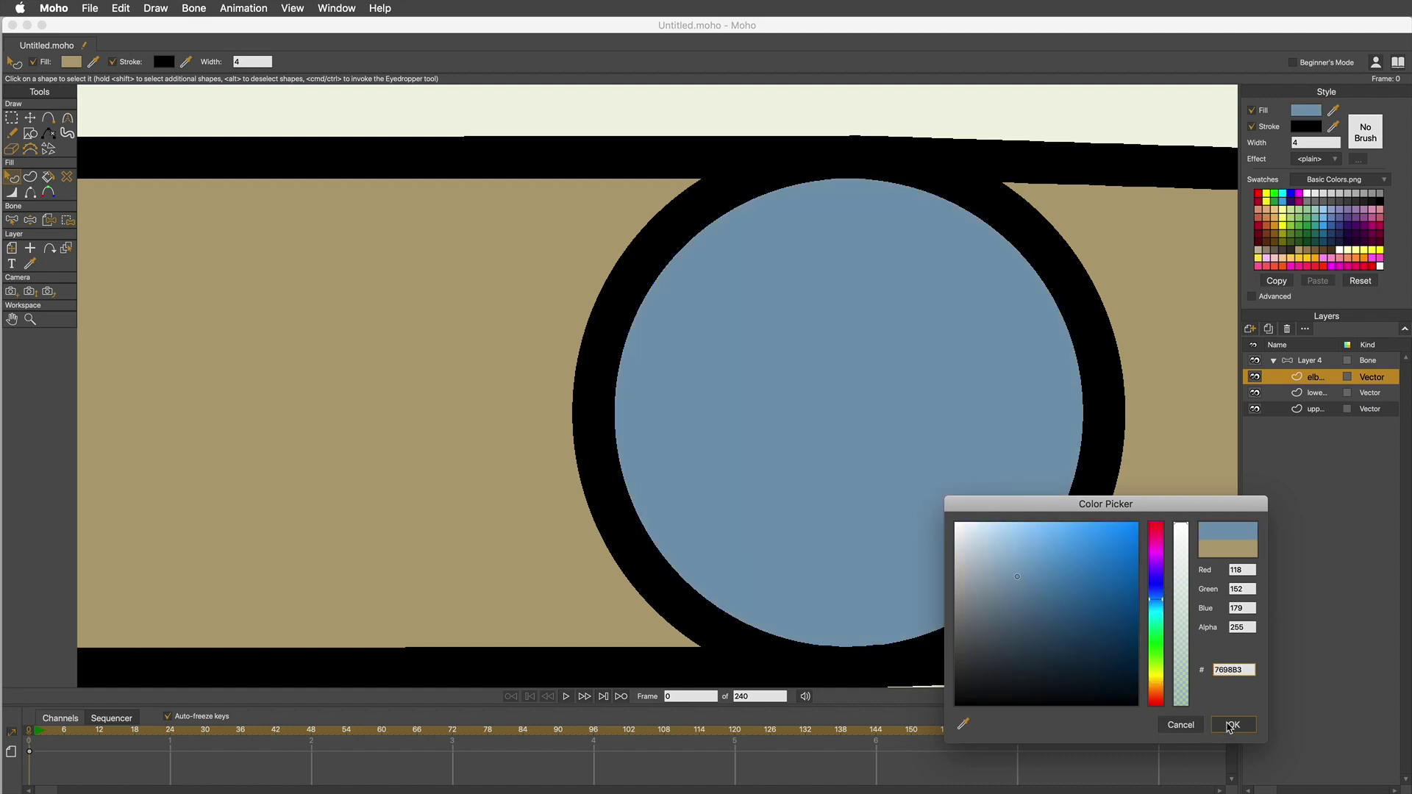
left_click(1233, 726)
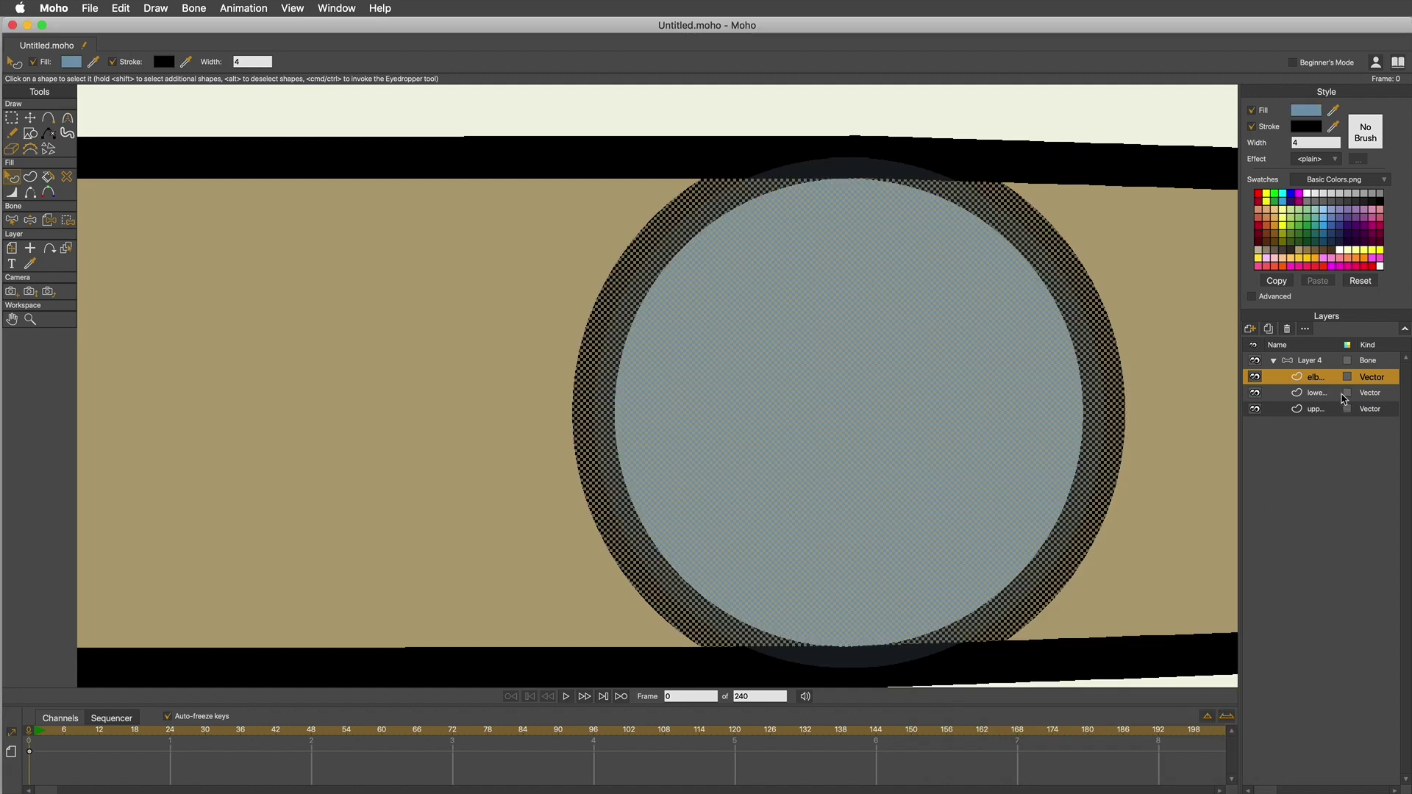
Step: Return to the bone layer and fine-tune the upper arm bone's tip on the elbow circle's centre, at a length of about 0.7506
left_click(1359, 395)
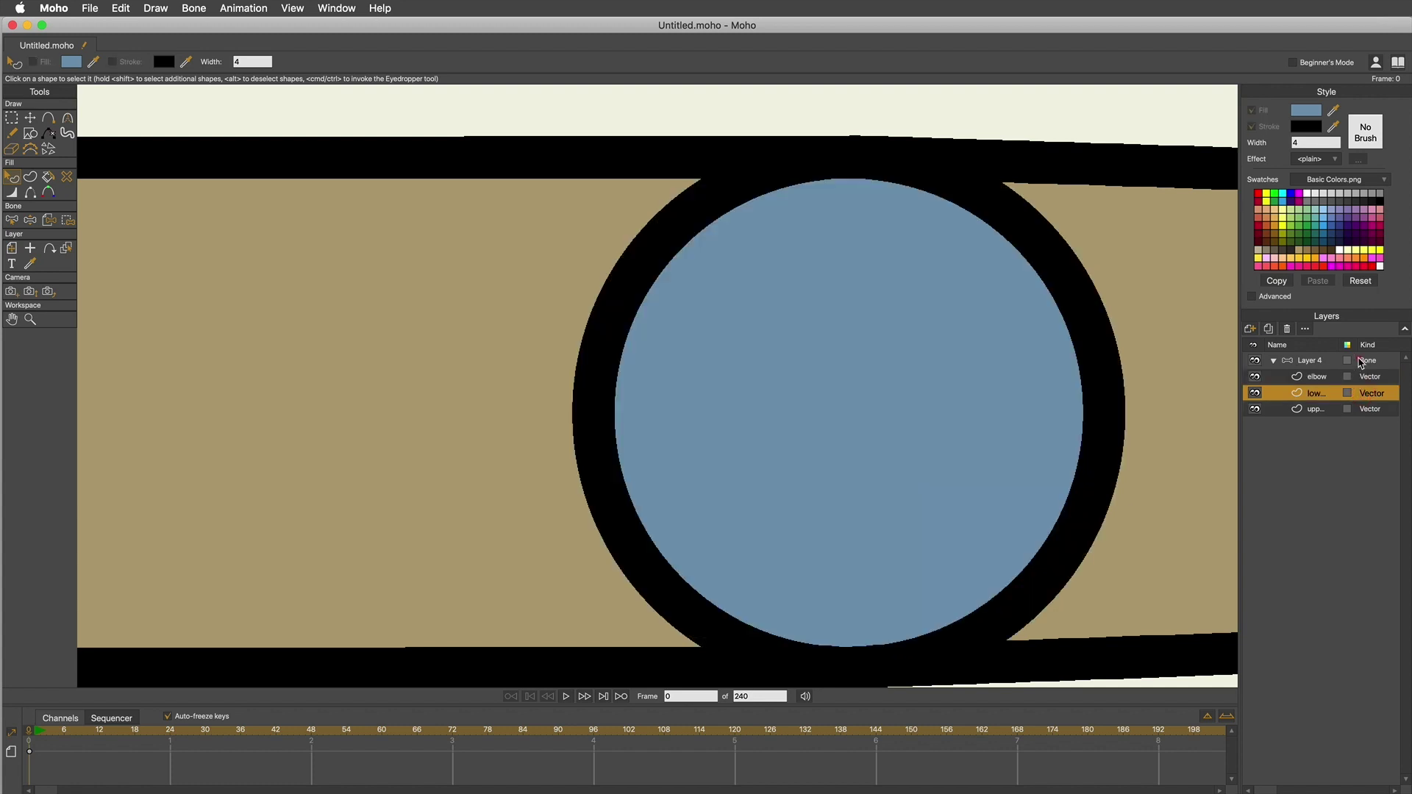
left_click(1360, 363)
scroll(743, 620, "down", 2)
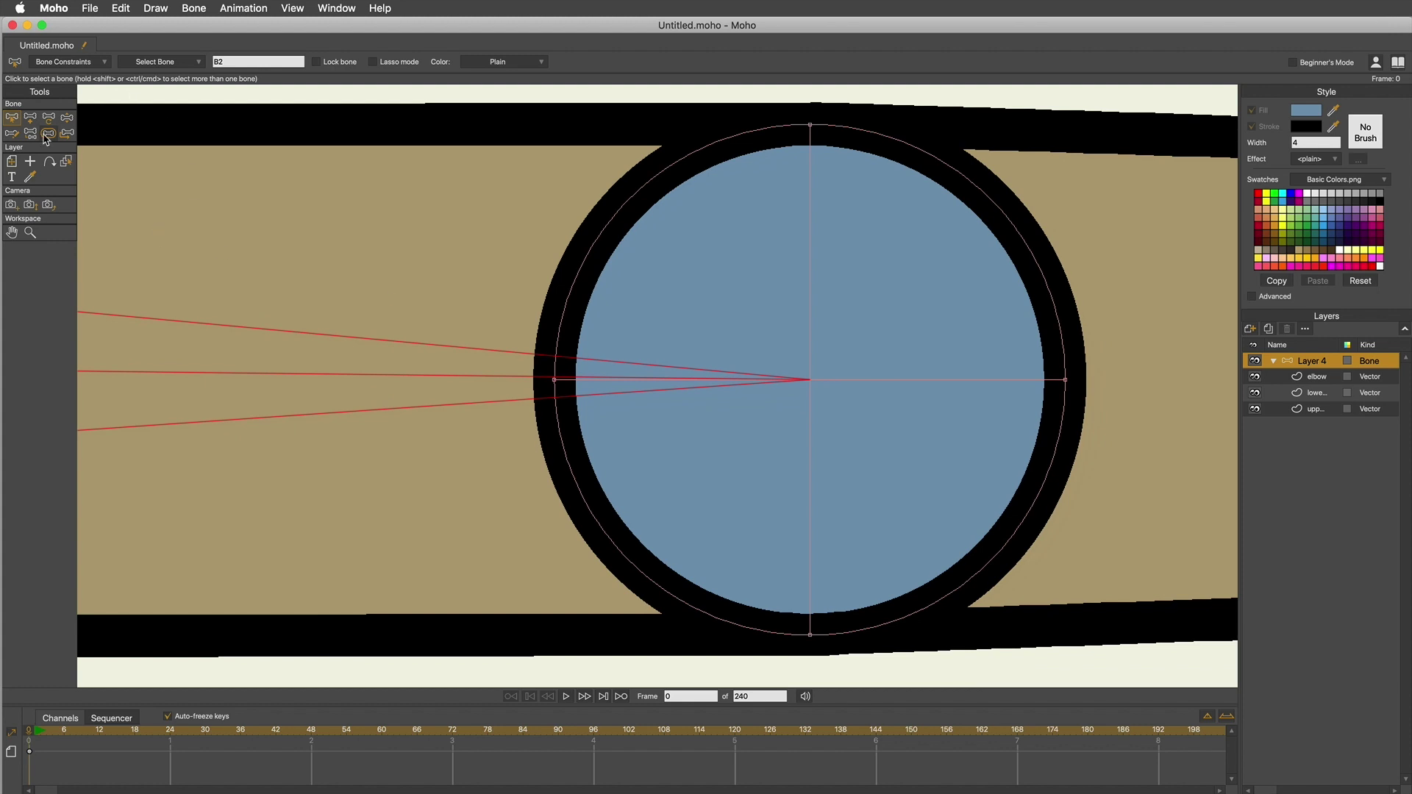
key("t")
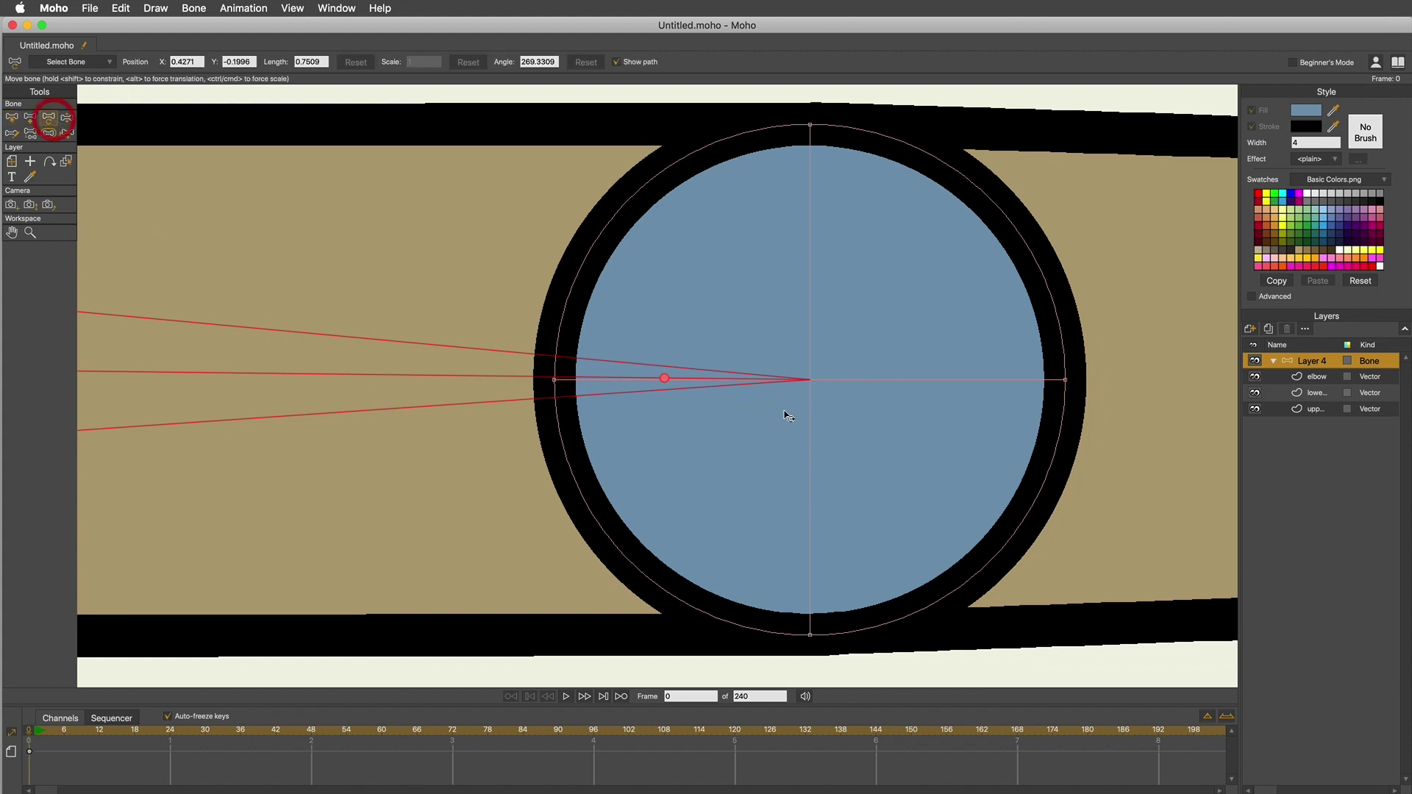
left_click(667, 379)
scroll(772, 479, "down", 2)
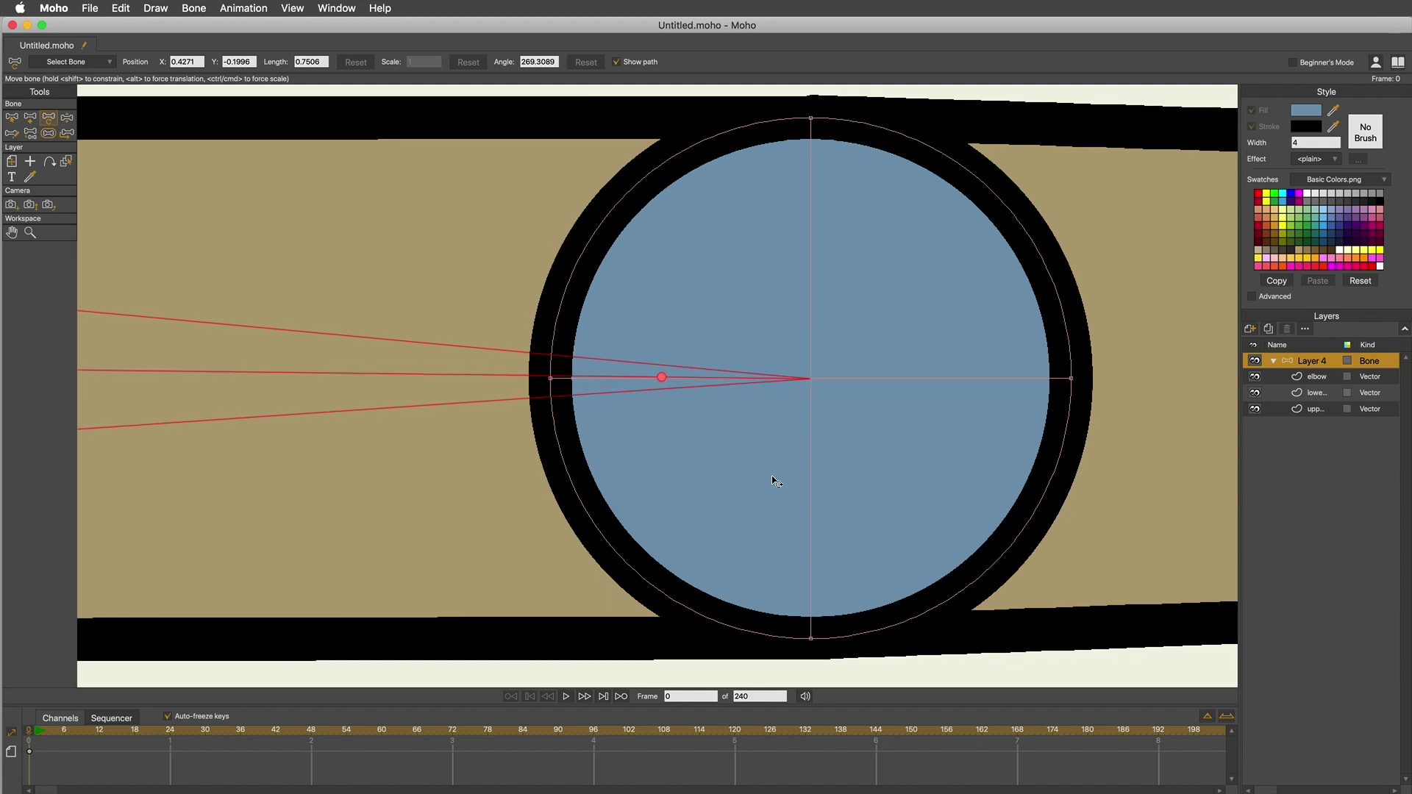
scroll(770, 485, "up", 5)
scroll(769, 483, "up", 4)
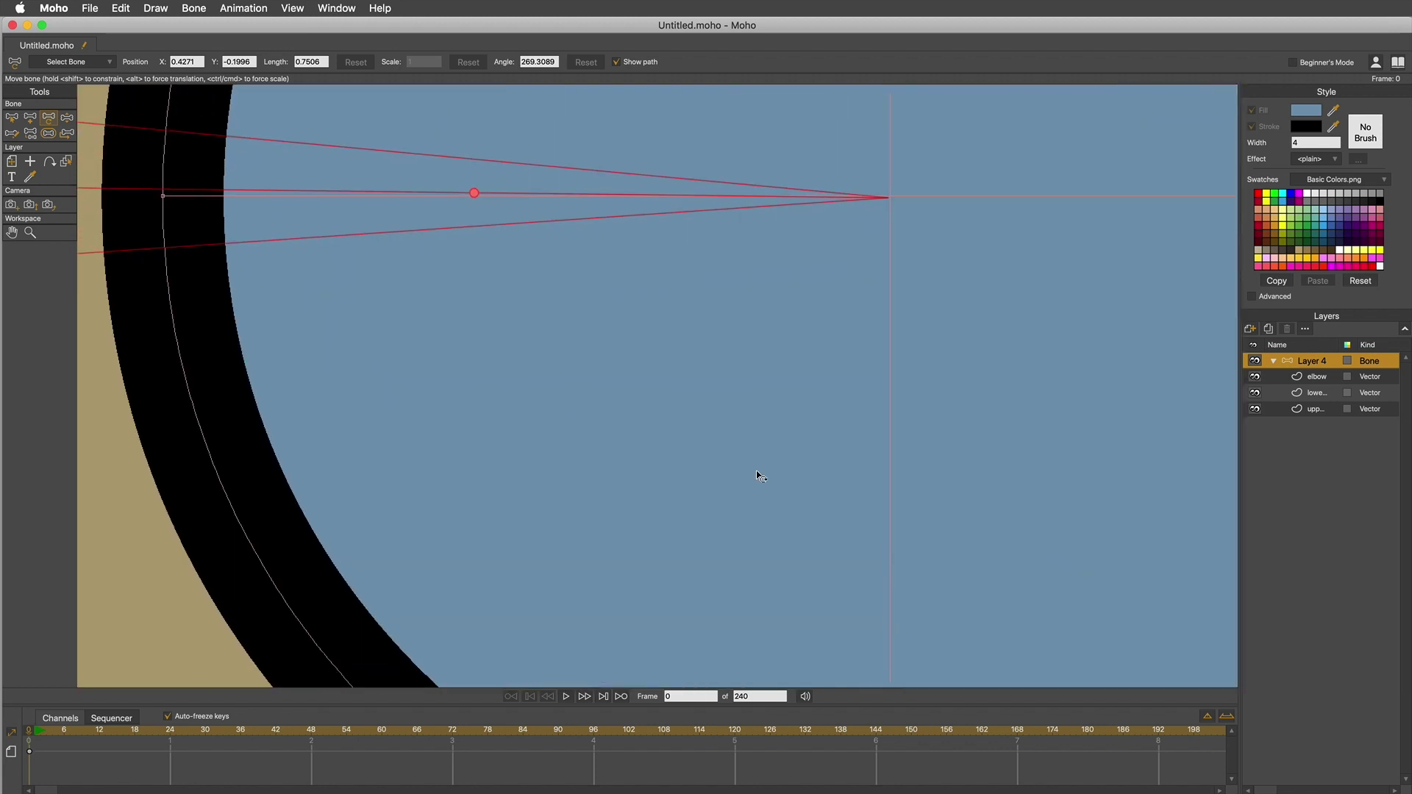
Step: Draw a bone through the lower arm, from the elbow circle's centre to the lower arm's outer end
scroll(760, 477, "down", 8)
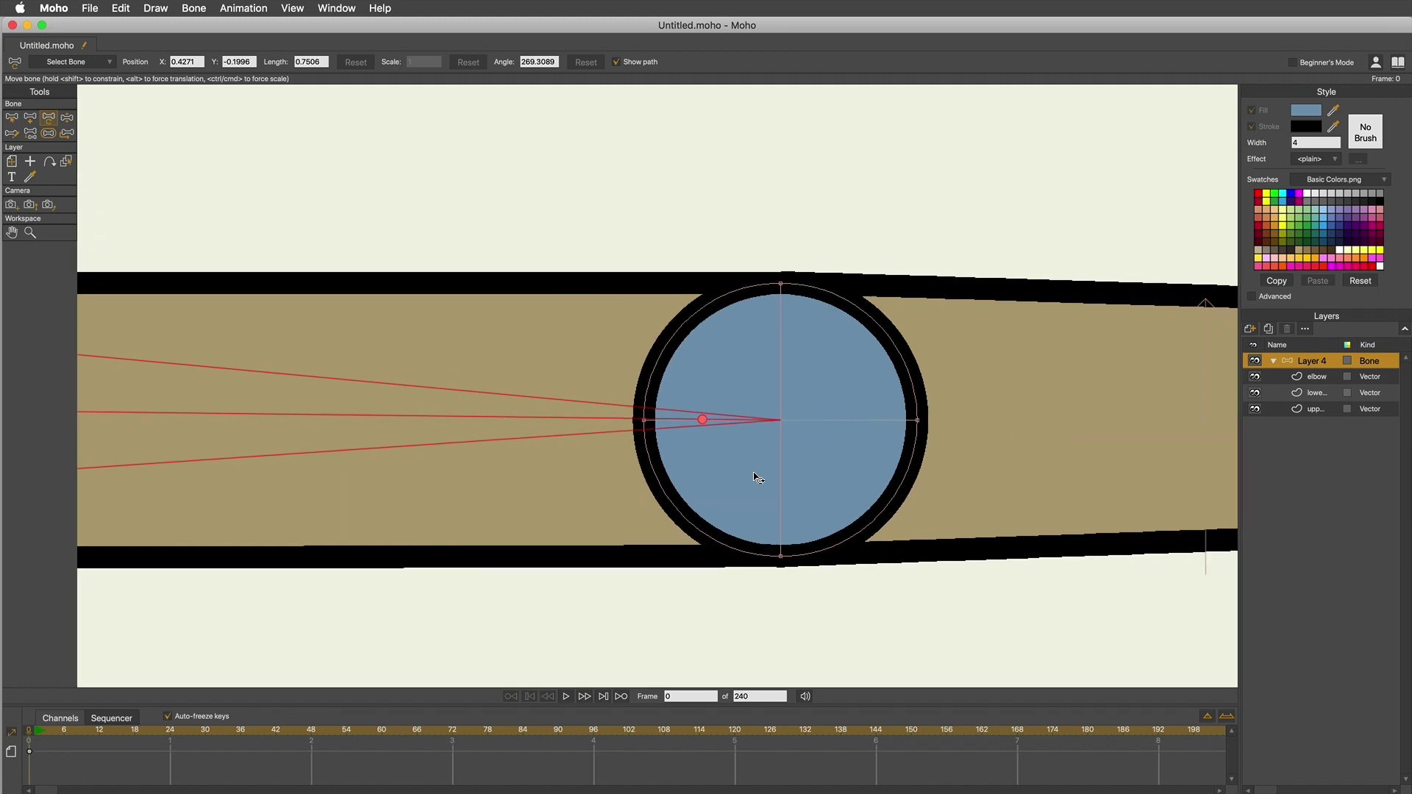
scroll(757, 478, "down", 4)
scroll(760, 478, "up", 2)
scroll(630, 428, "up", 10)
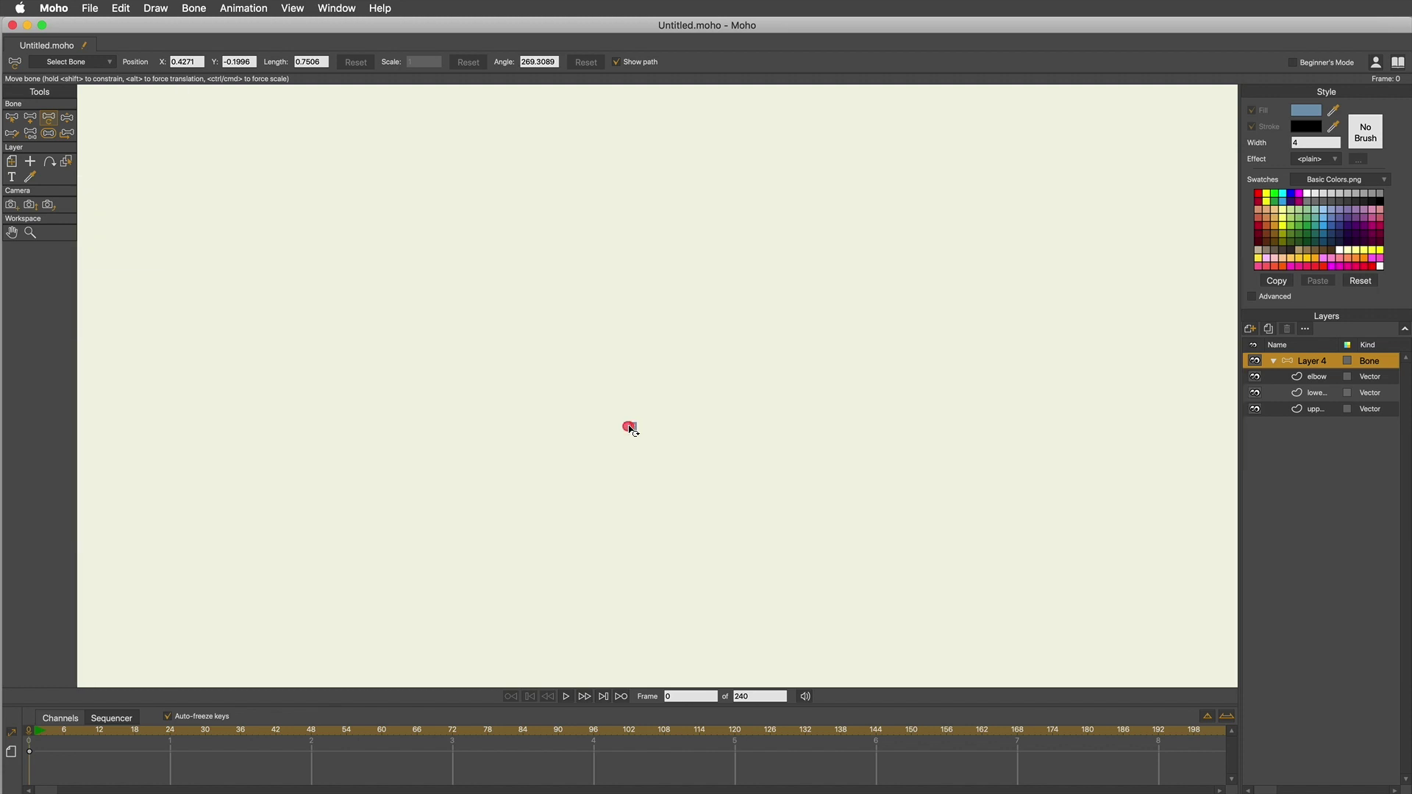
scroll(631, 428, "down", 10)
scroll(629, 430, "up", 6)
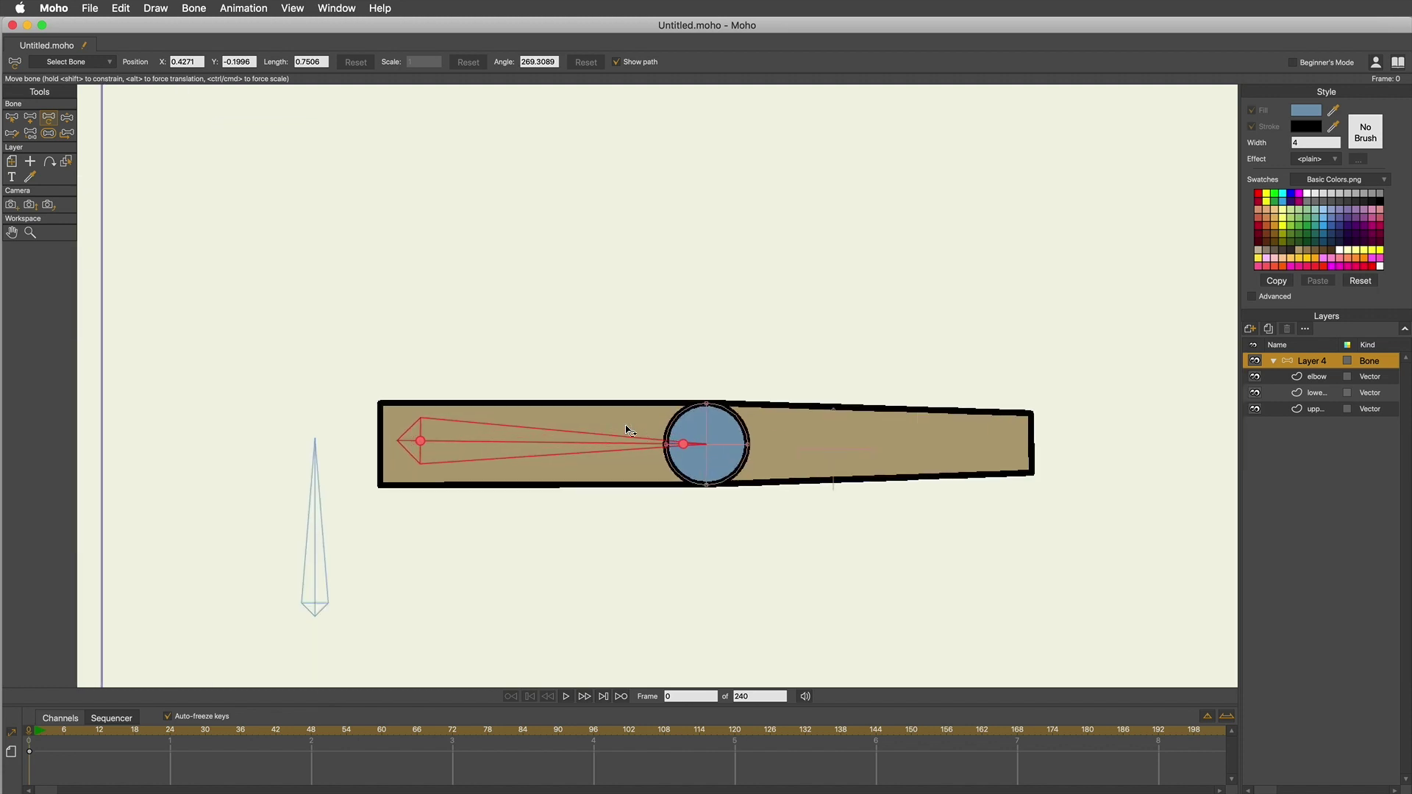
scroll(630, 430, "up", 2)
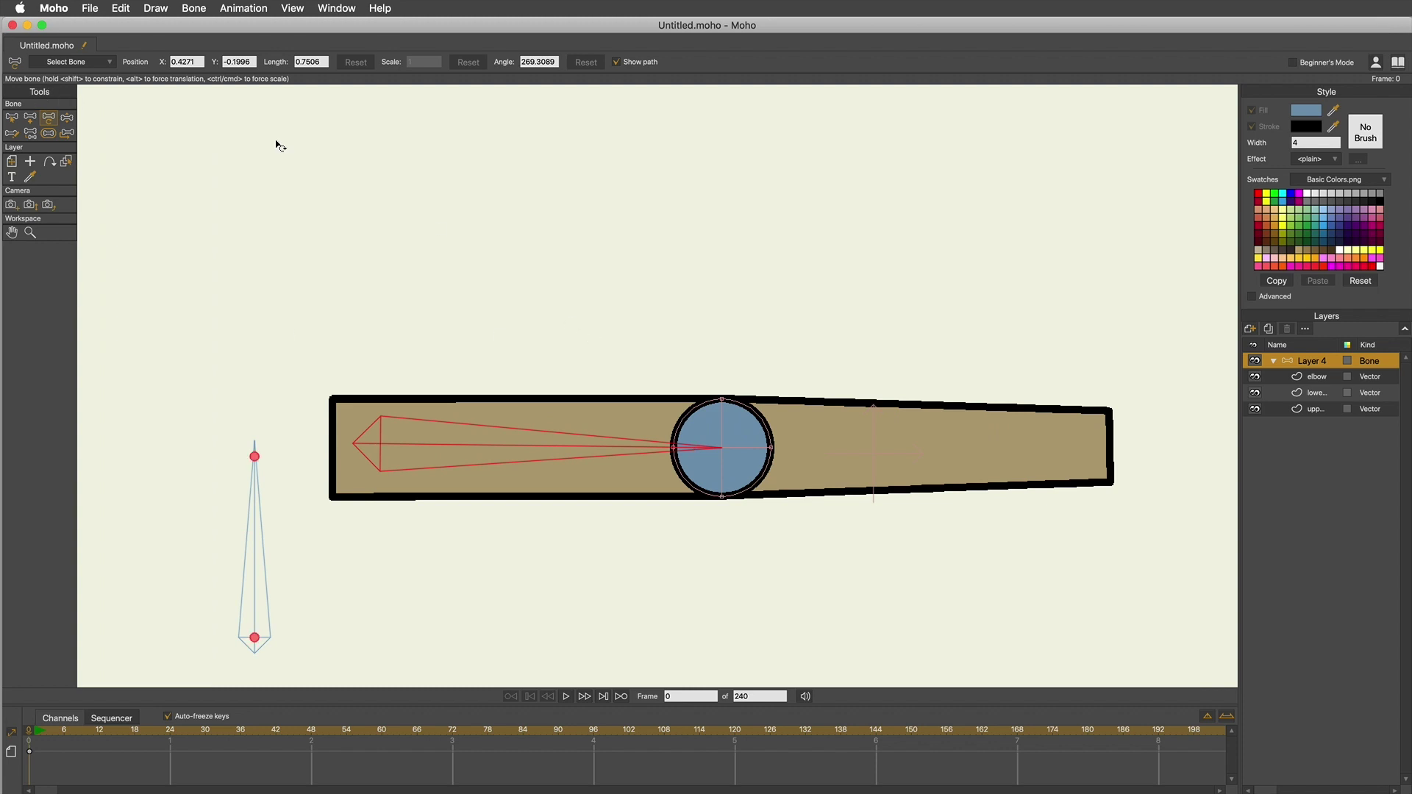
left_click(33, 123)
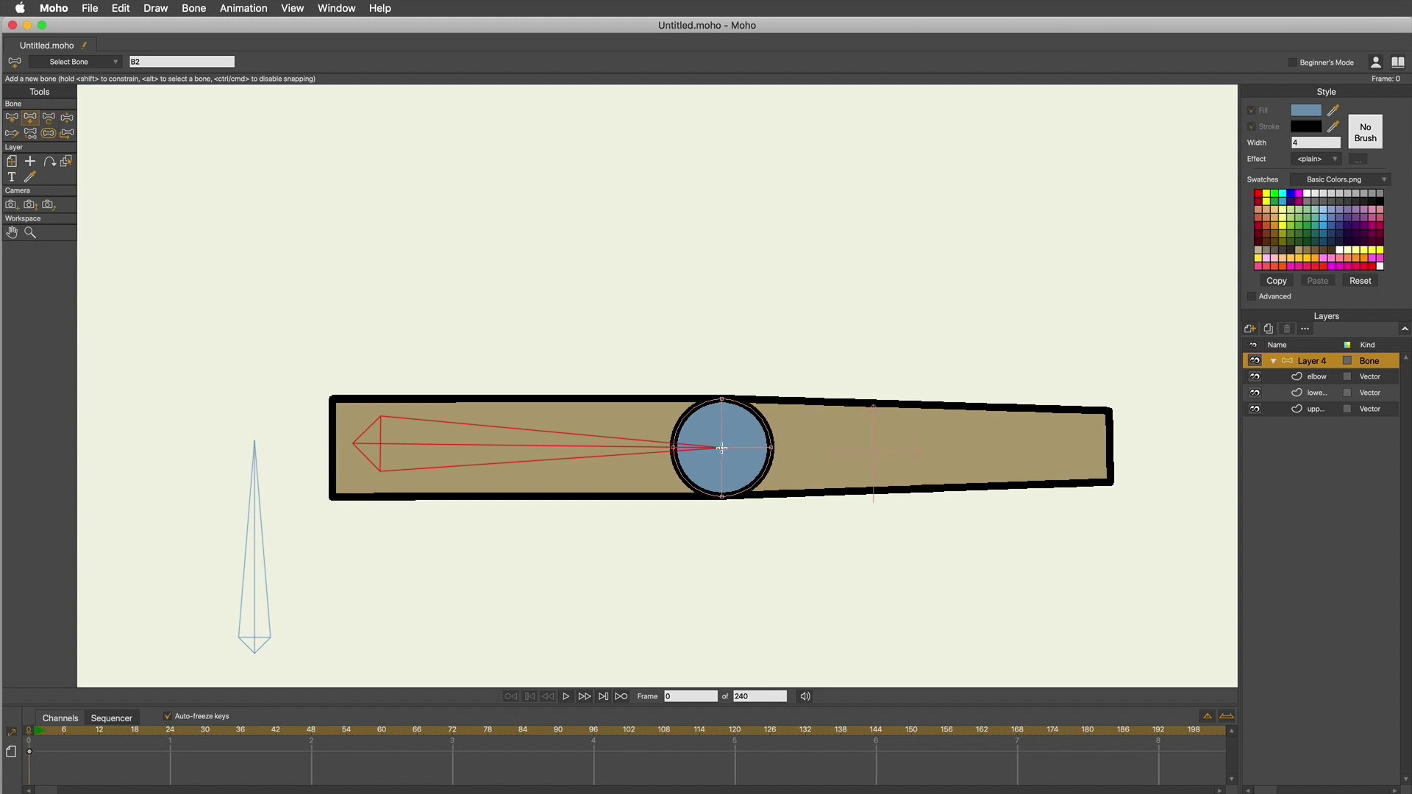
left_click_drag(723, 448, 1105, 445)
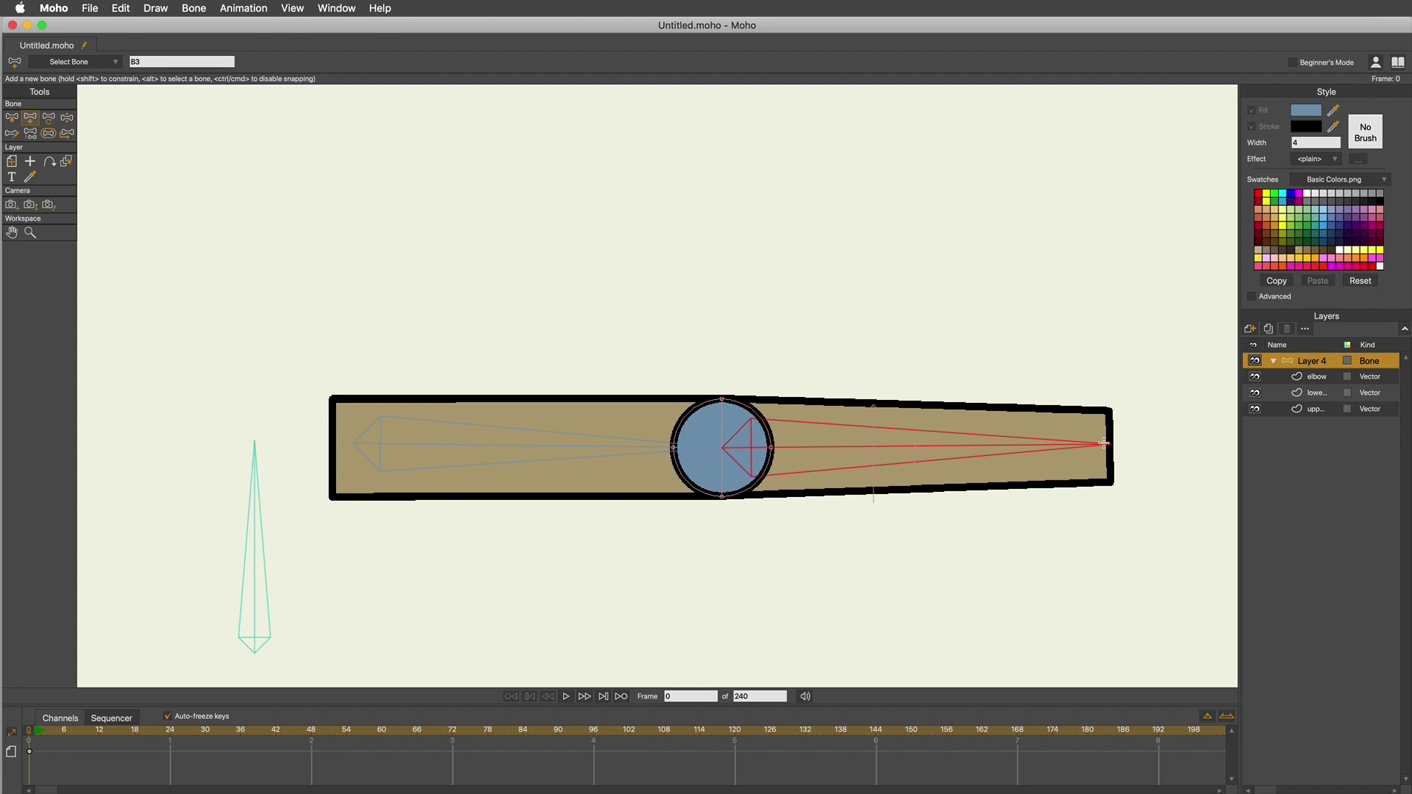
Step: Test the bone chain by manipulating the lower arm bone so the arm bends at the elbow
left_click(67, 123)
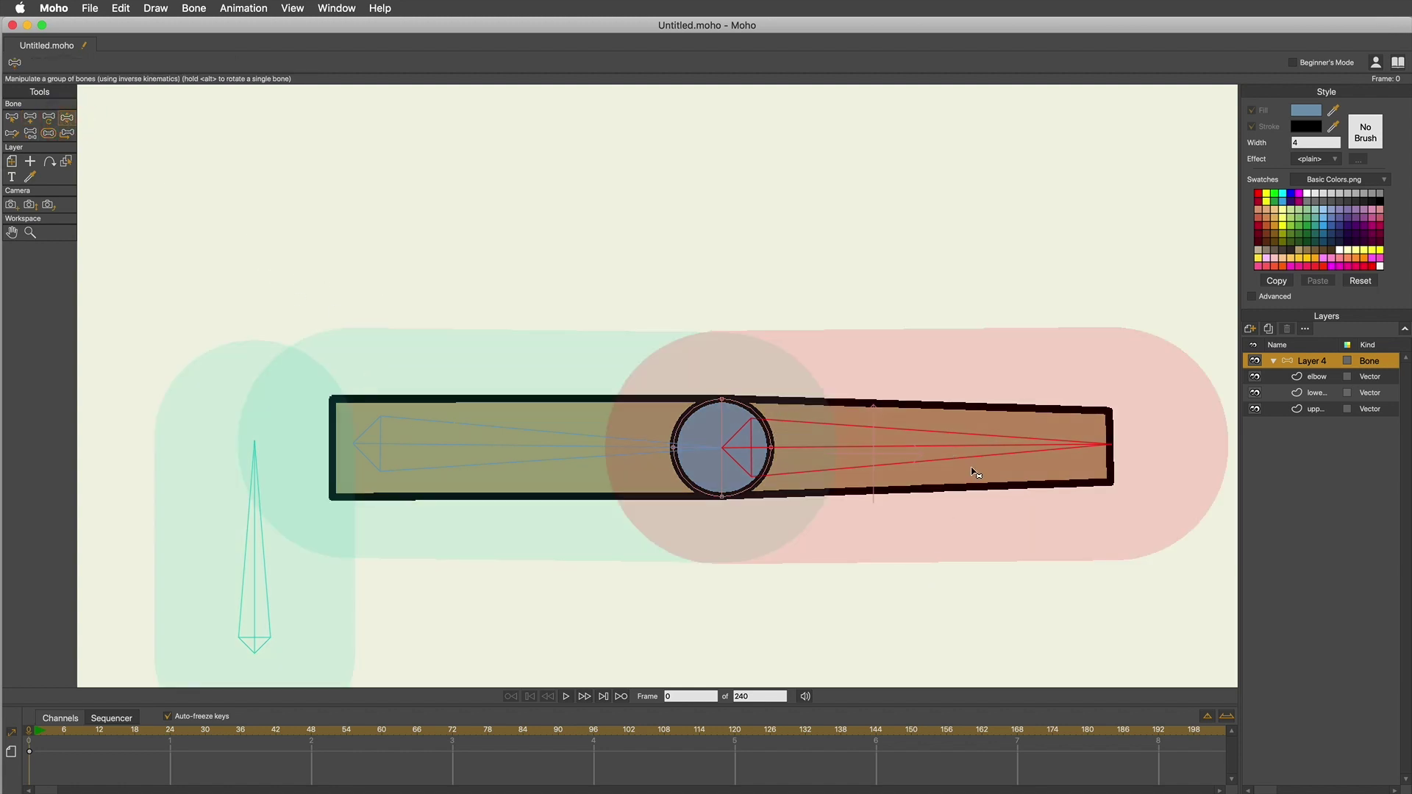
left_click_drag(988, 455, 777, 291)
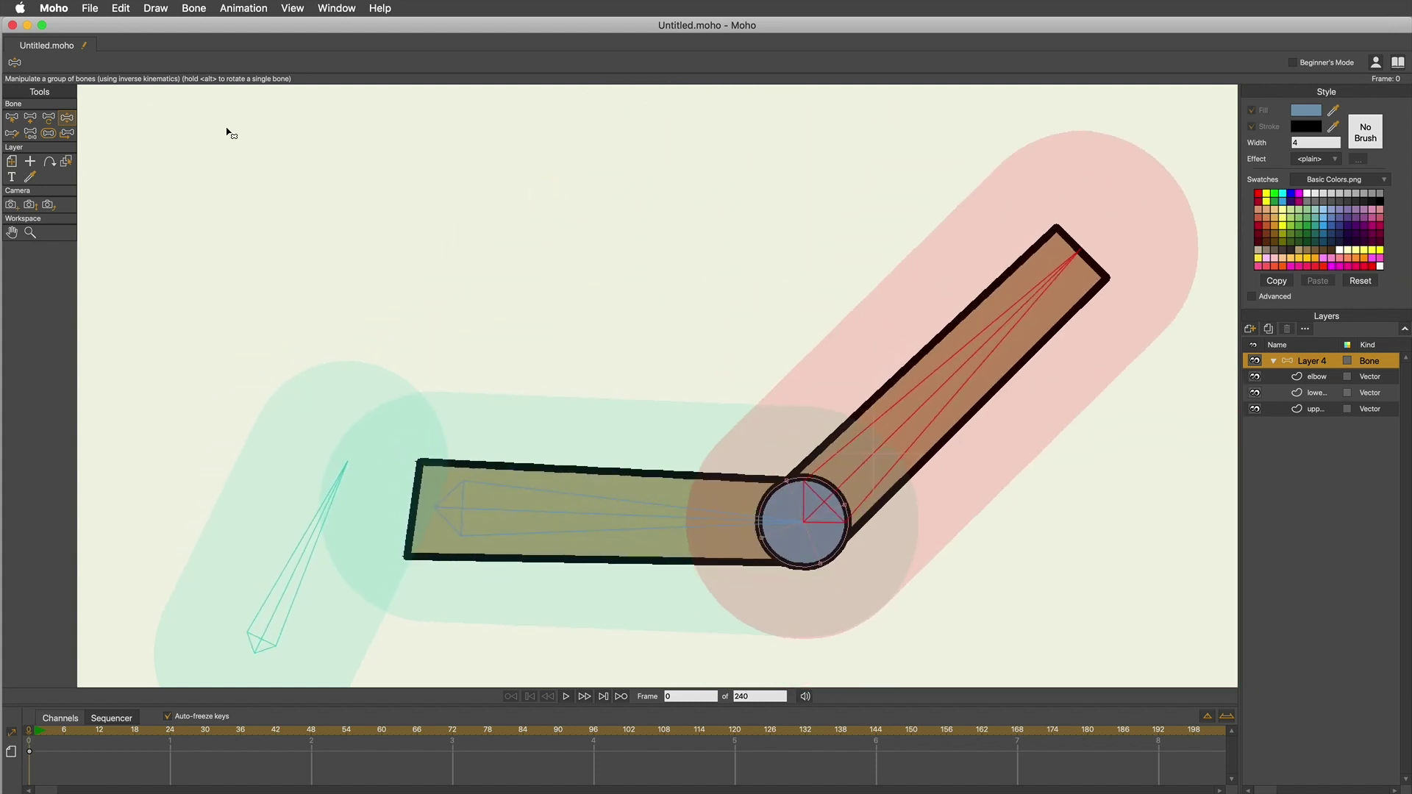
left_click(30, 117)
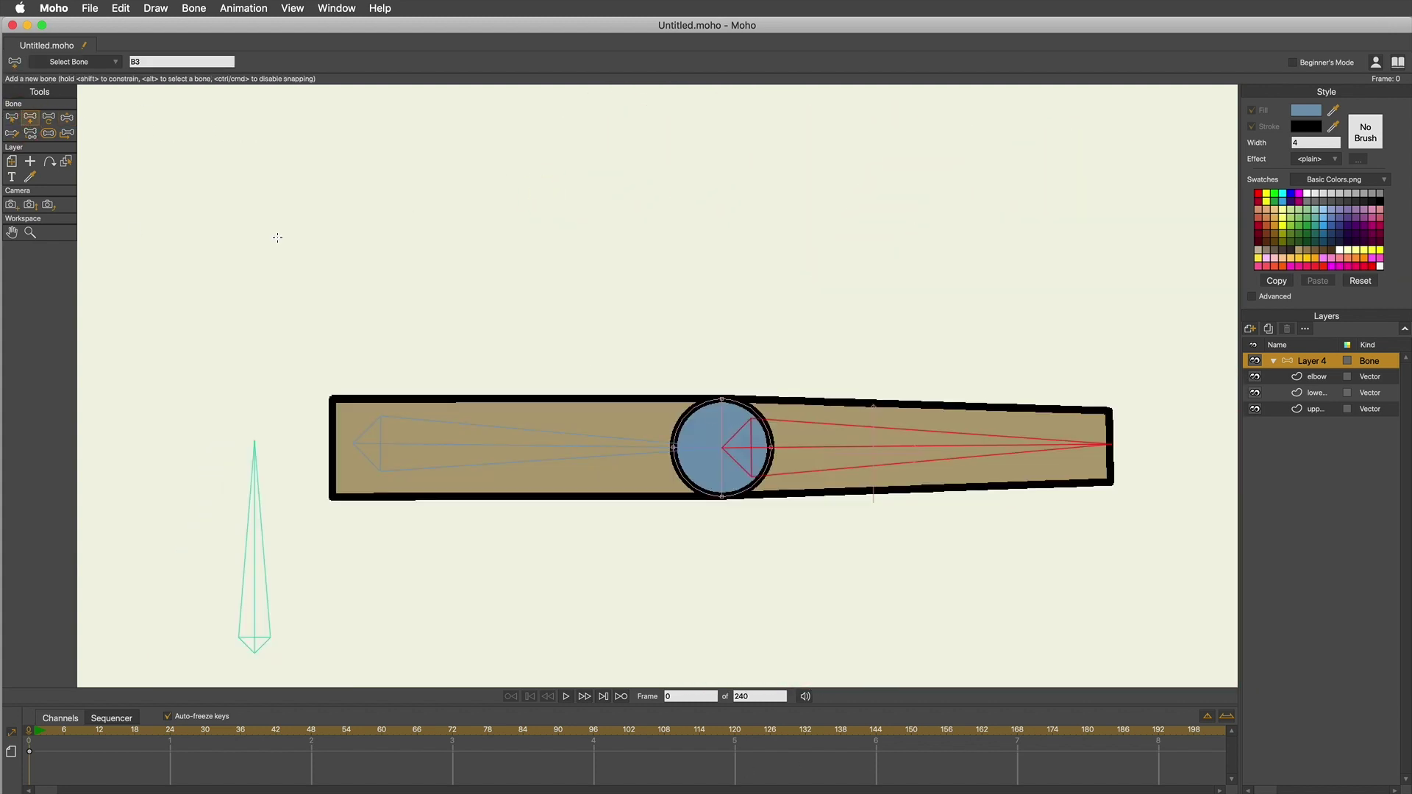
Step: Set the bone strength of all bones to 0 and deselect them
left_click(48, 133)
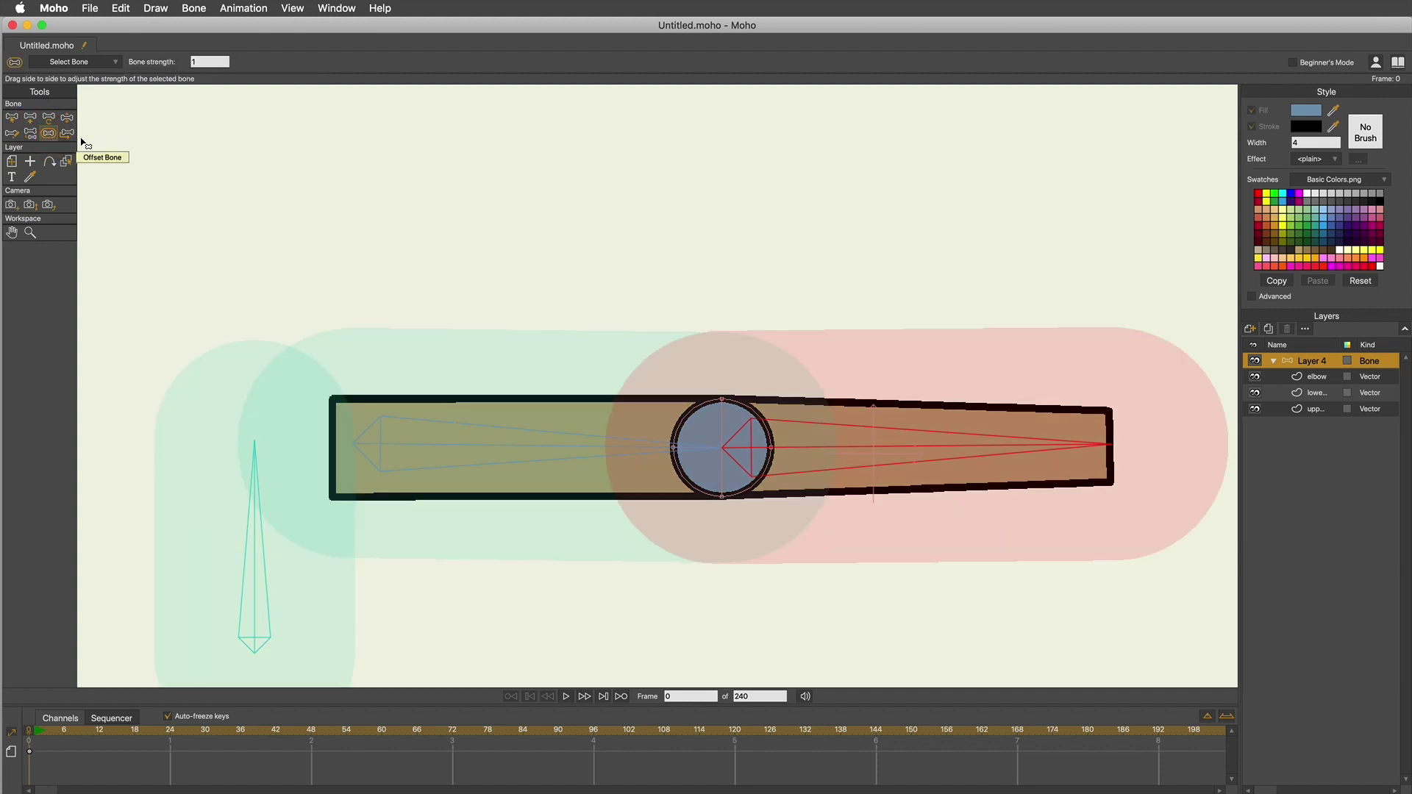
key("super+a")
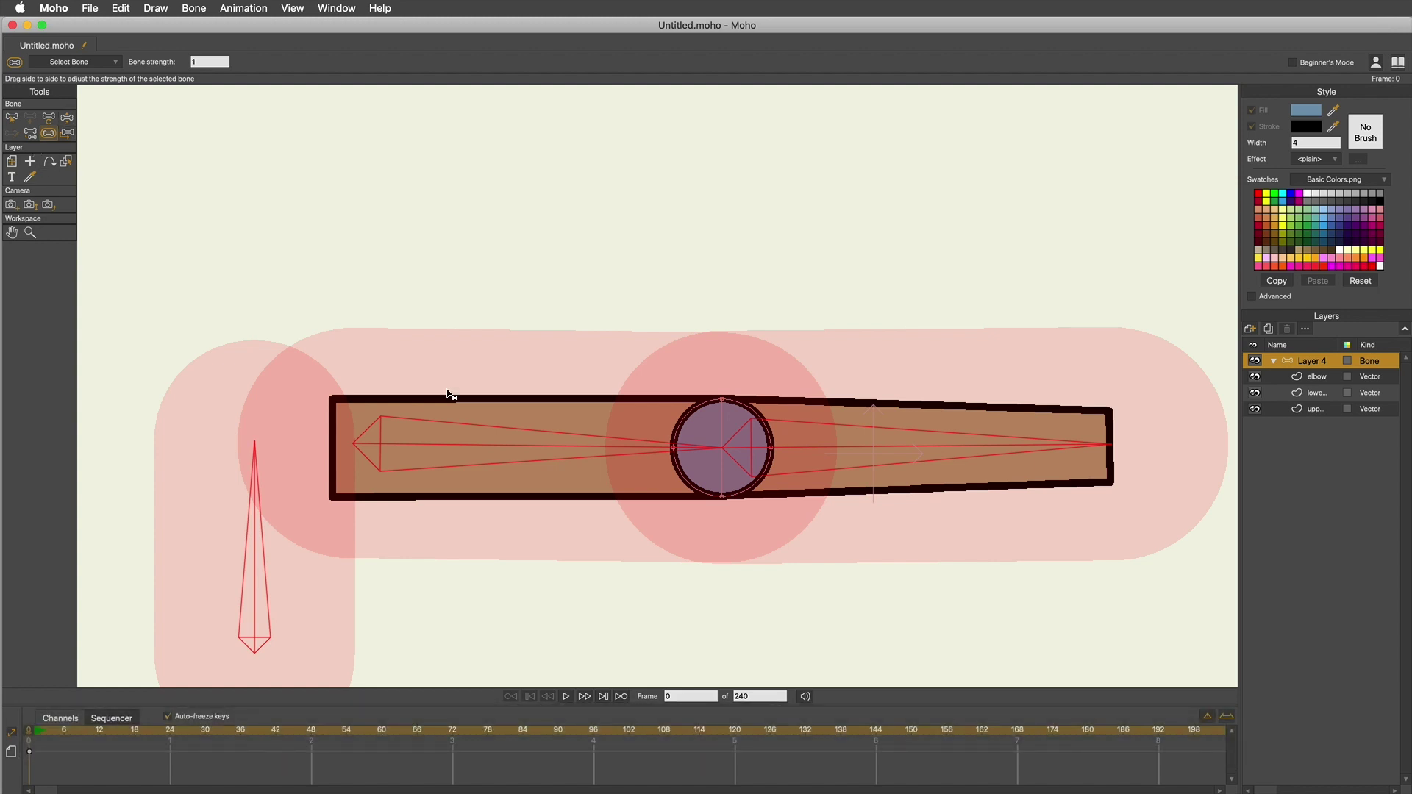
left_click(107, 380)
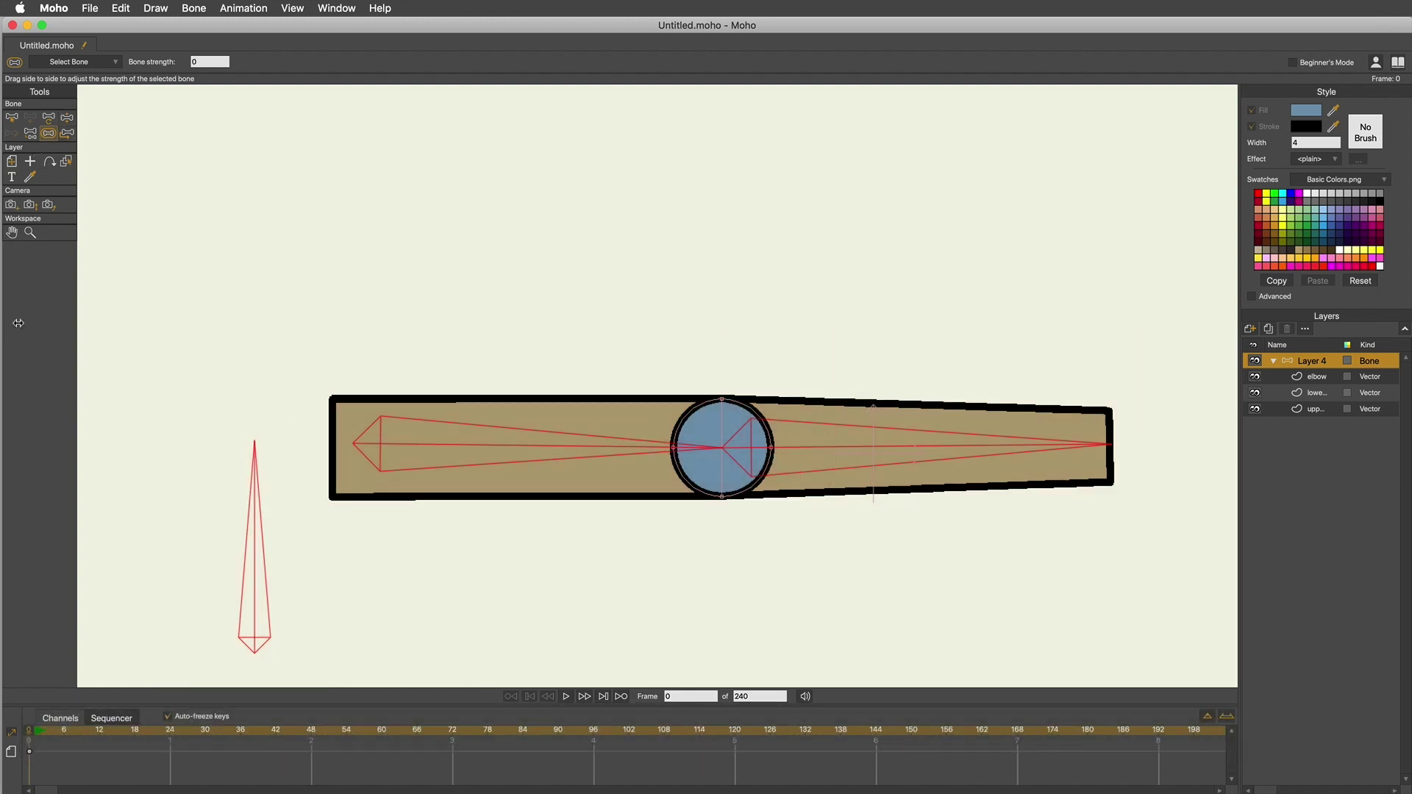
left_click_drag(525, 456, 545, 481)
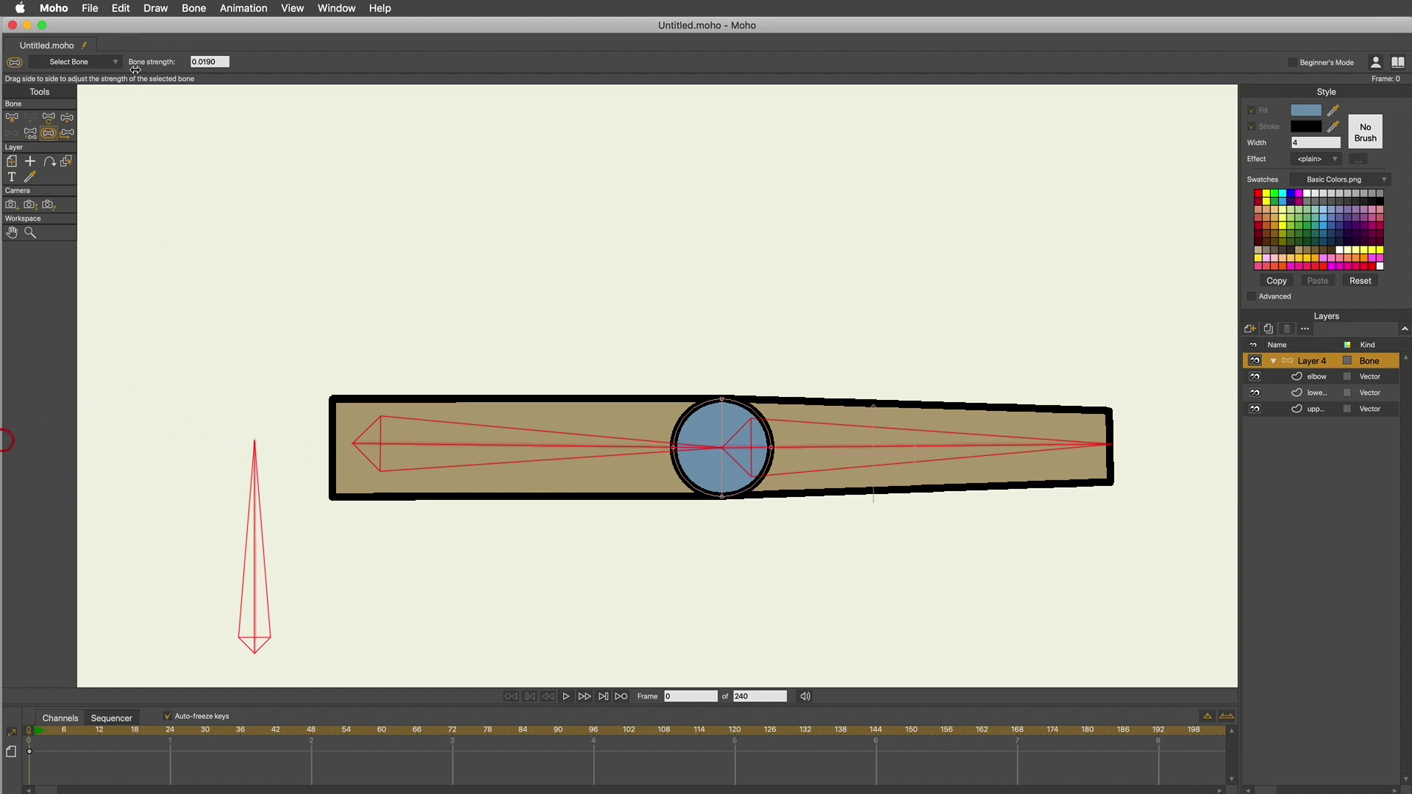
left_click(126, 372)
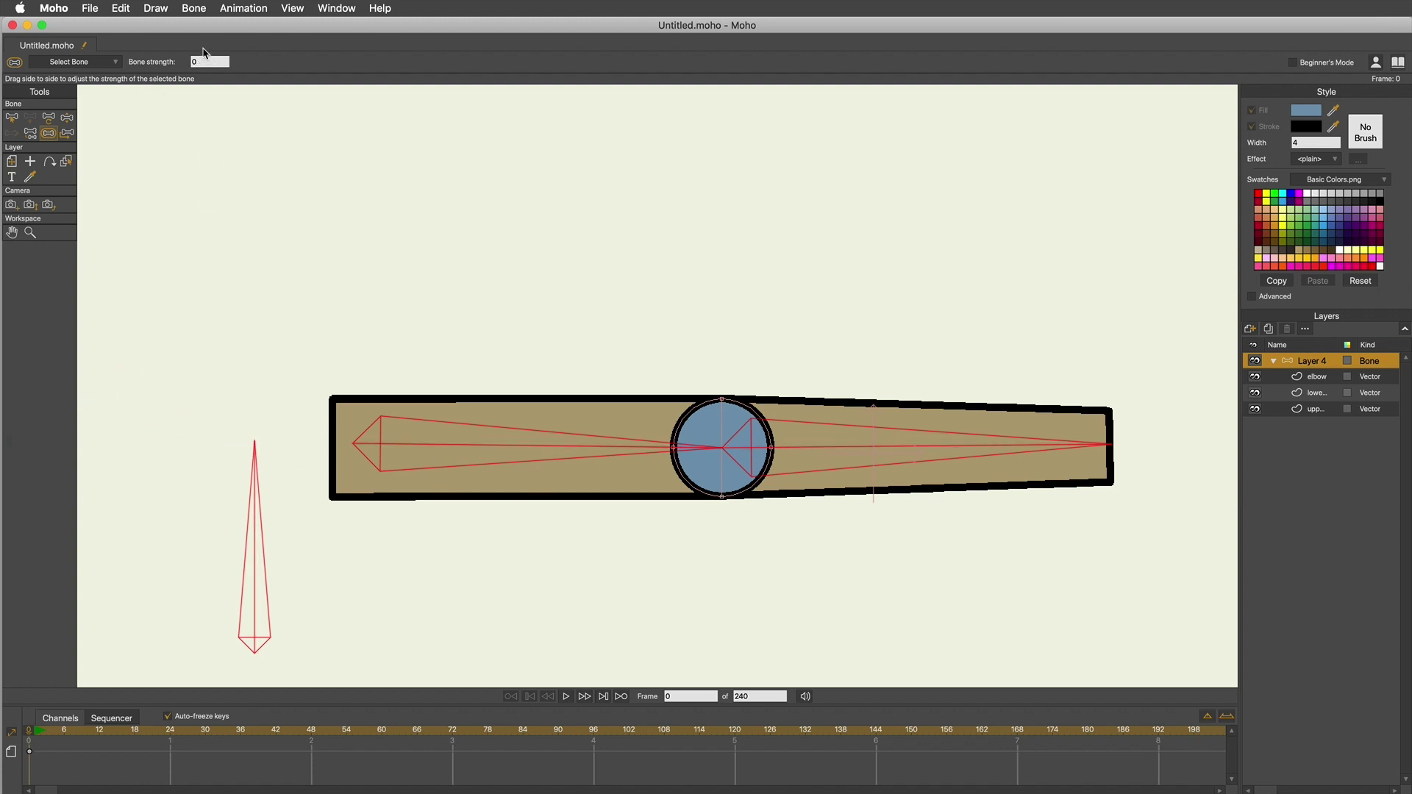
left_click(211, 62)
type("0")
key("Return")
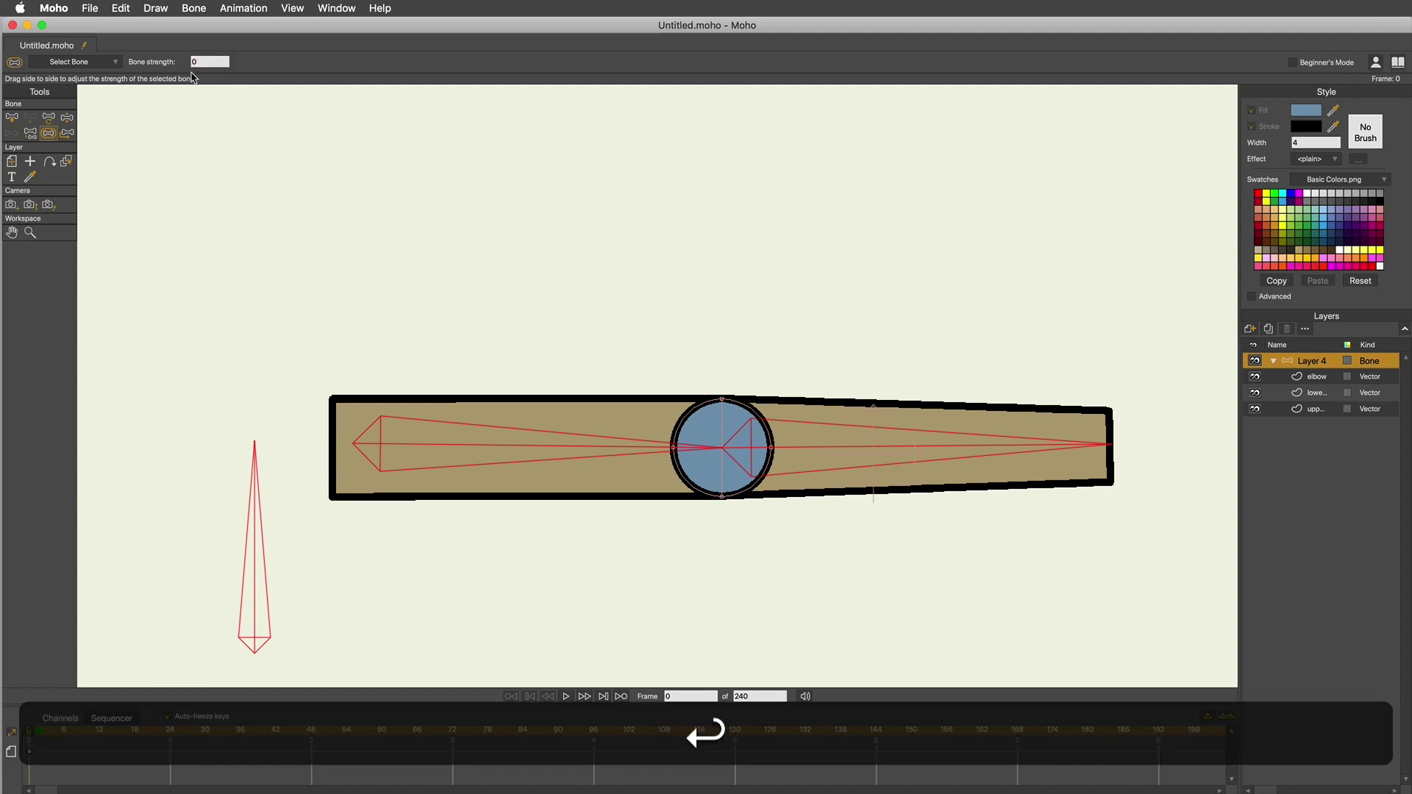
left_click(12, 117)
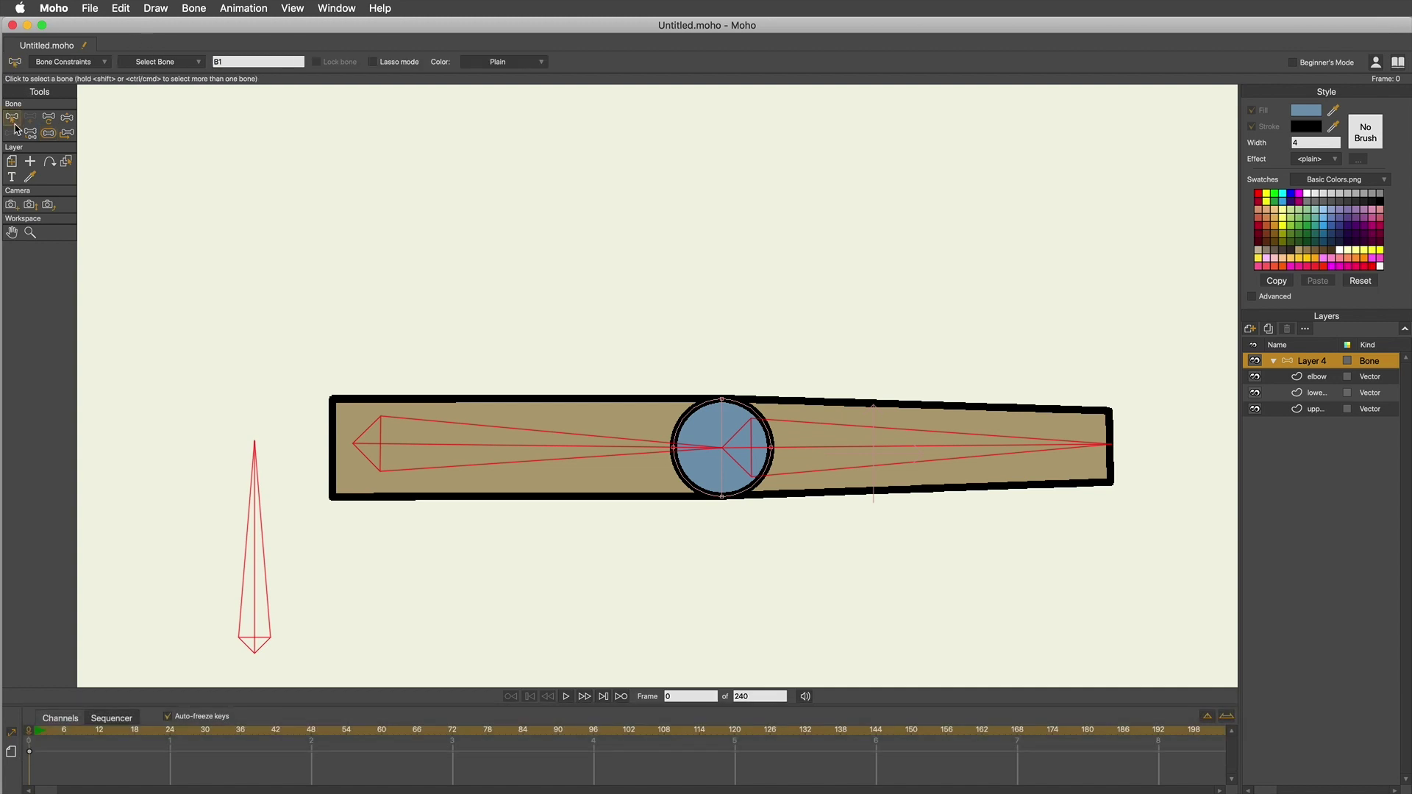
left_click(882, 369)
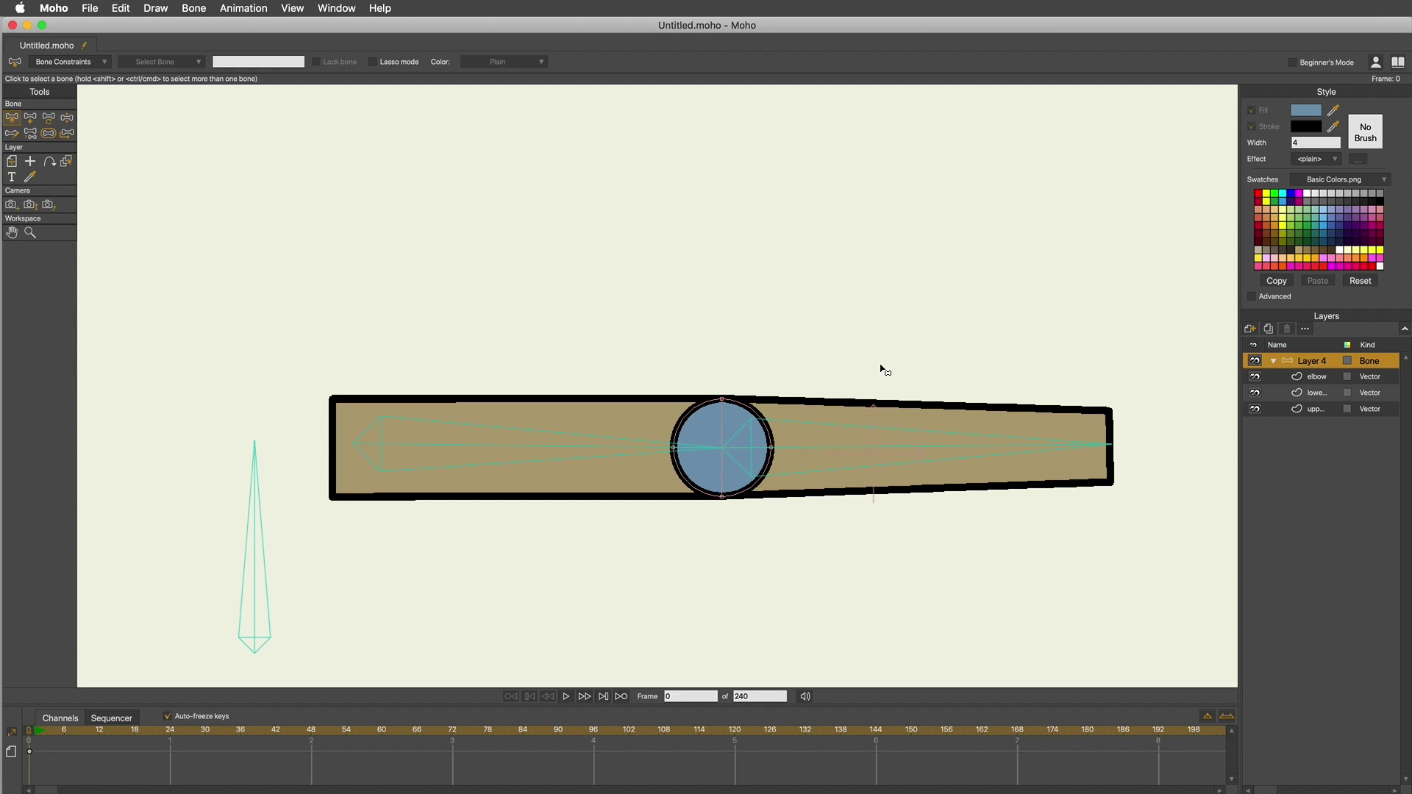
Step: Test how the artwork responds to the zero-strength bones by manipulating the lower arm bone slightly
left_click(67, 117)
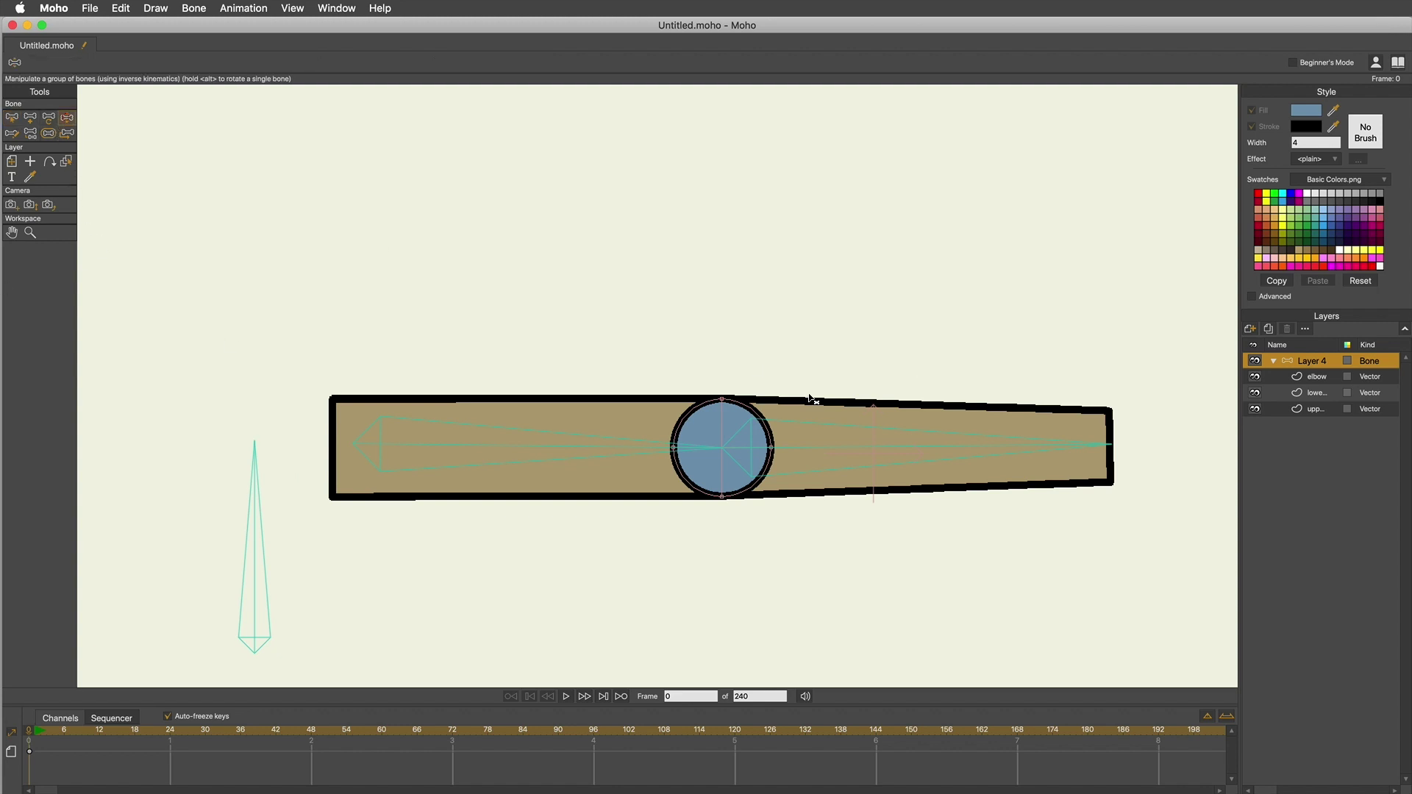
left_click(856, 417)
left_click_drag(855, 417, 807, 409)
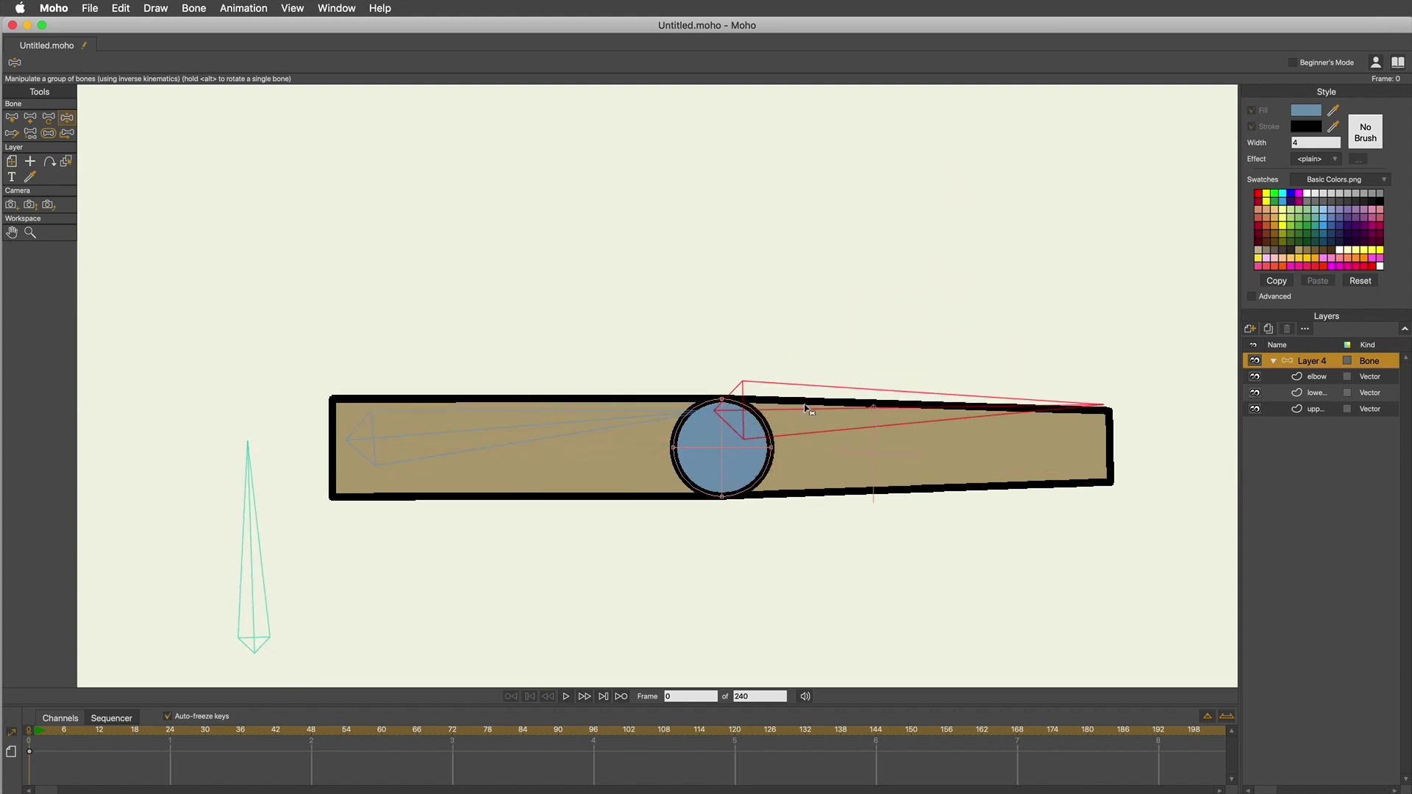
left_click(12, 117)
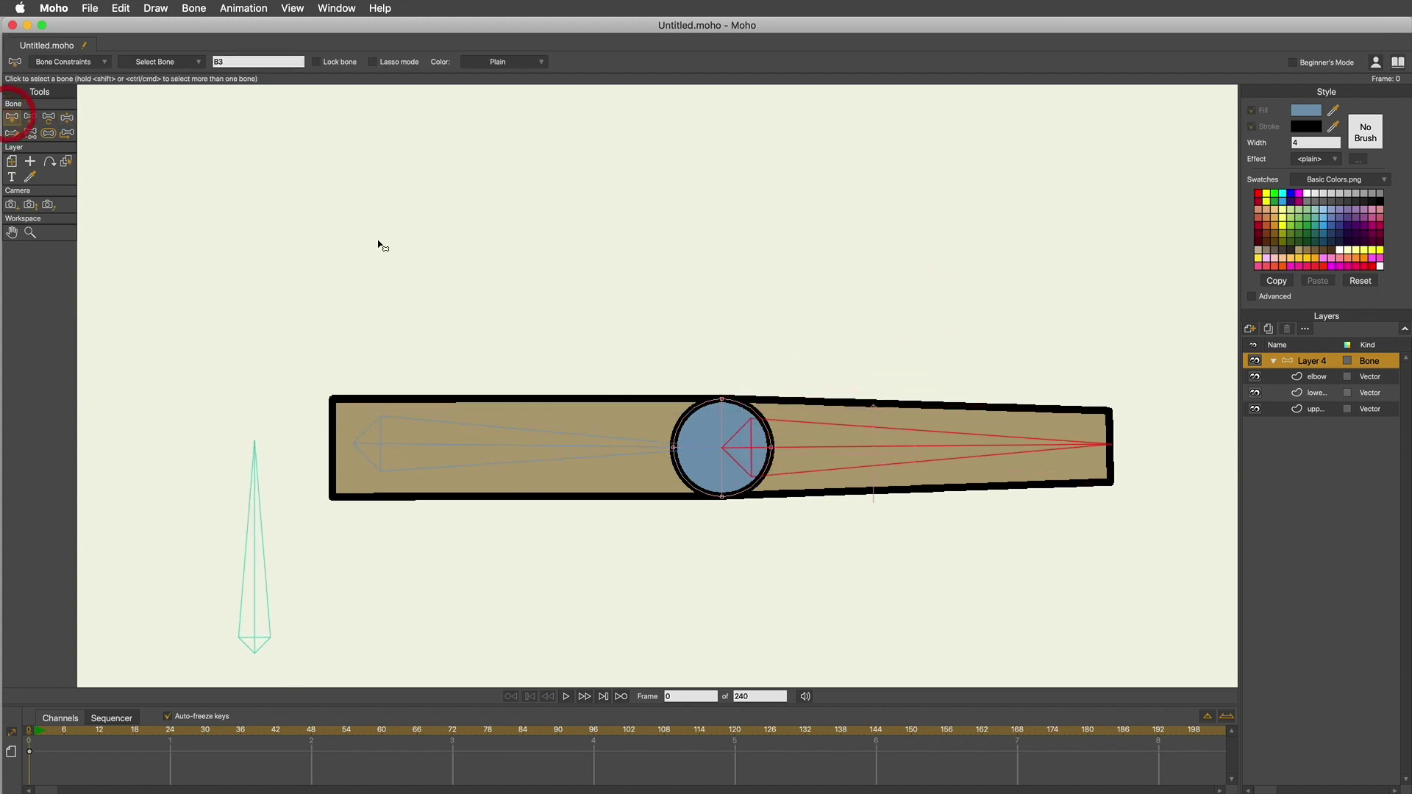
Step: Bind all points of the upper arm layer to the upper arm bone
scroll(379, 245, "up", 2)
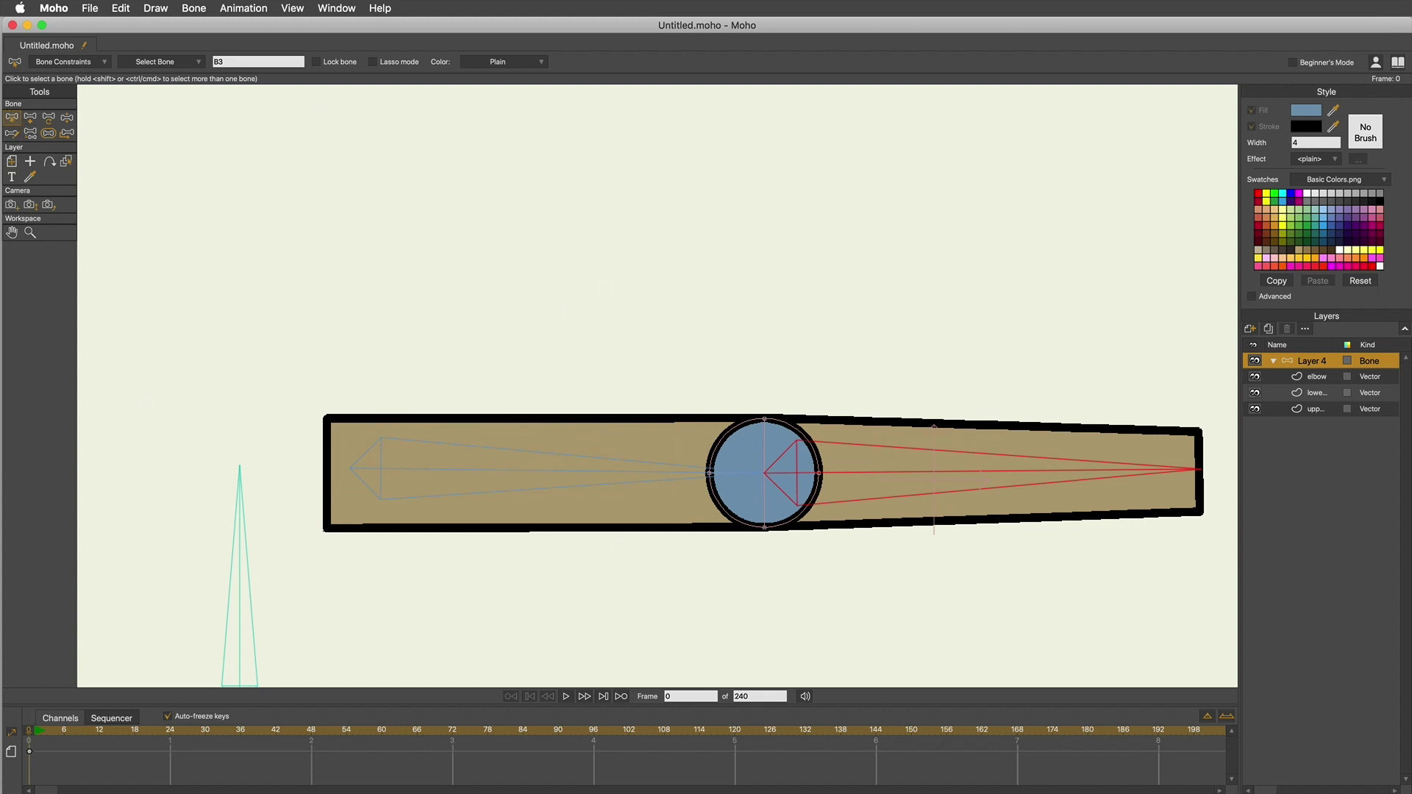
left_click(1317, 410)
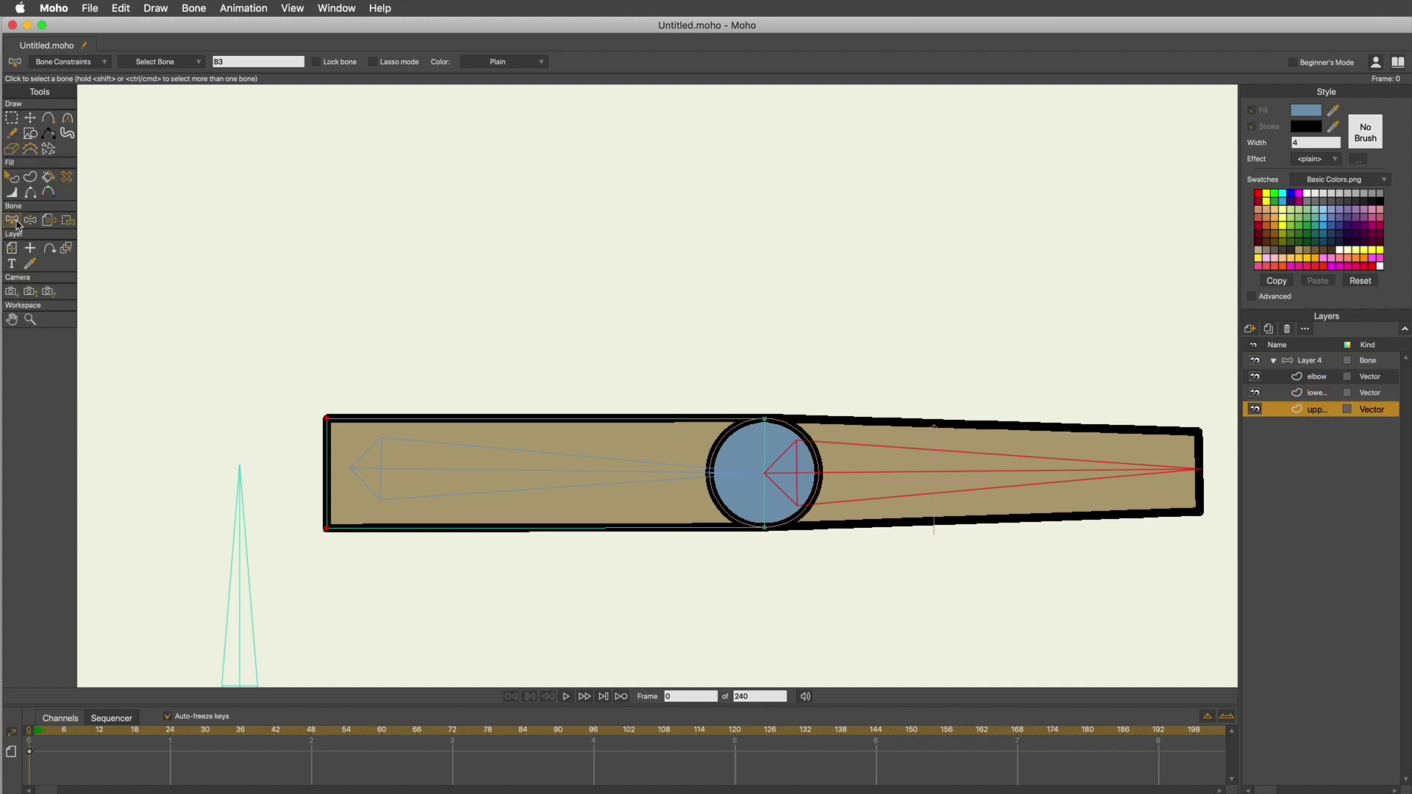
left_click(411, 472)
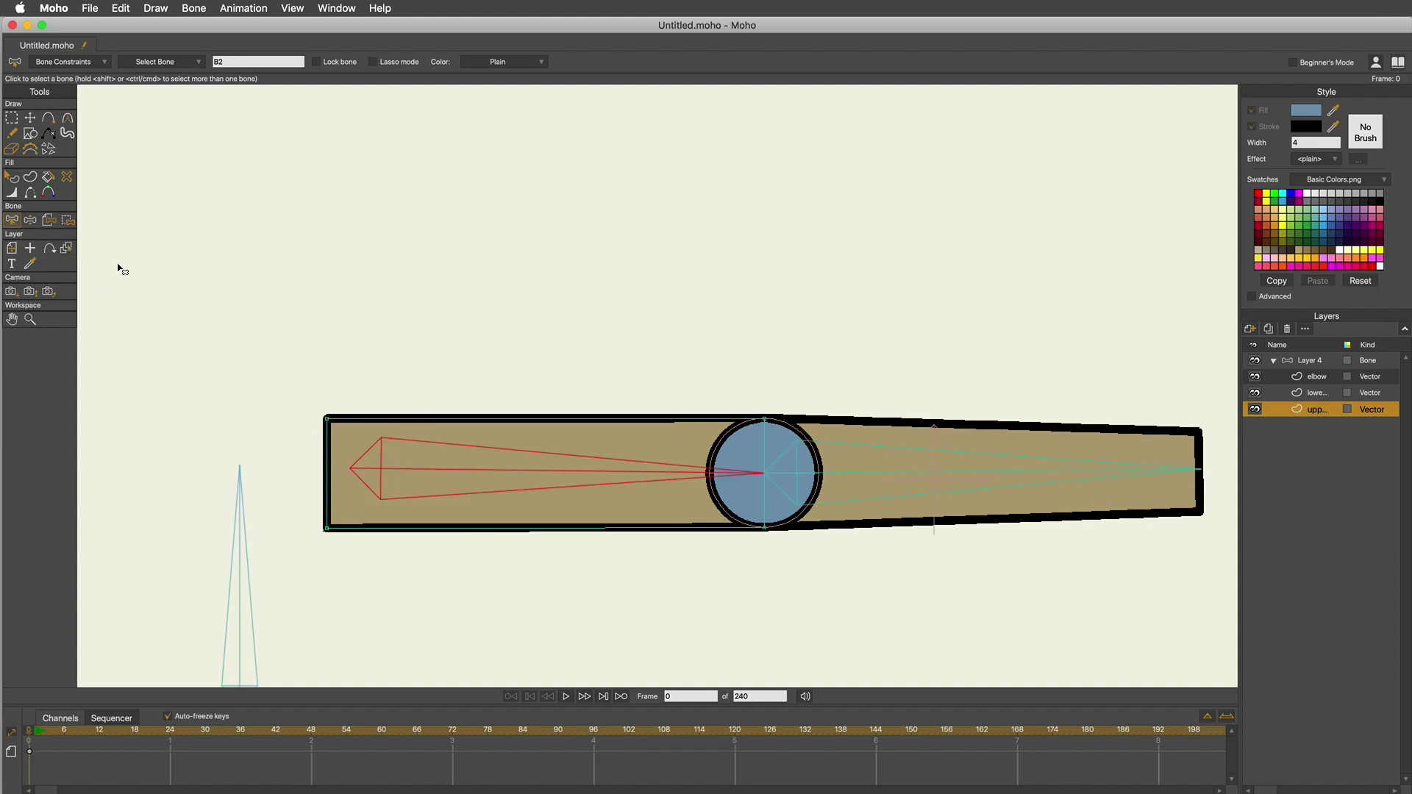
left_click(67, 222)
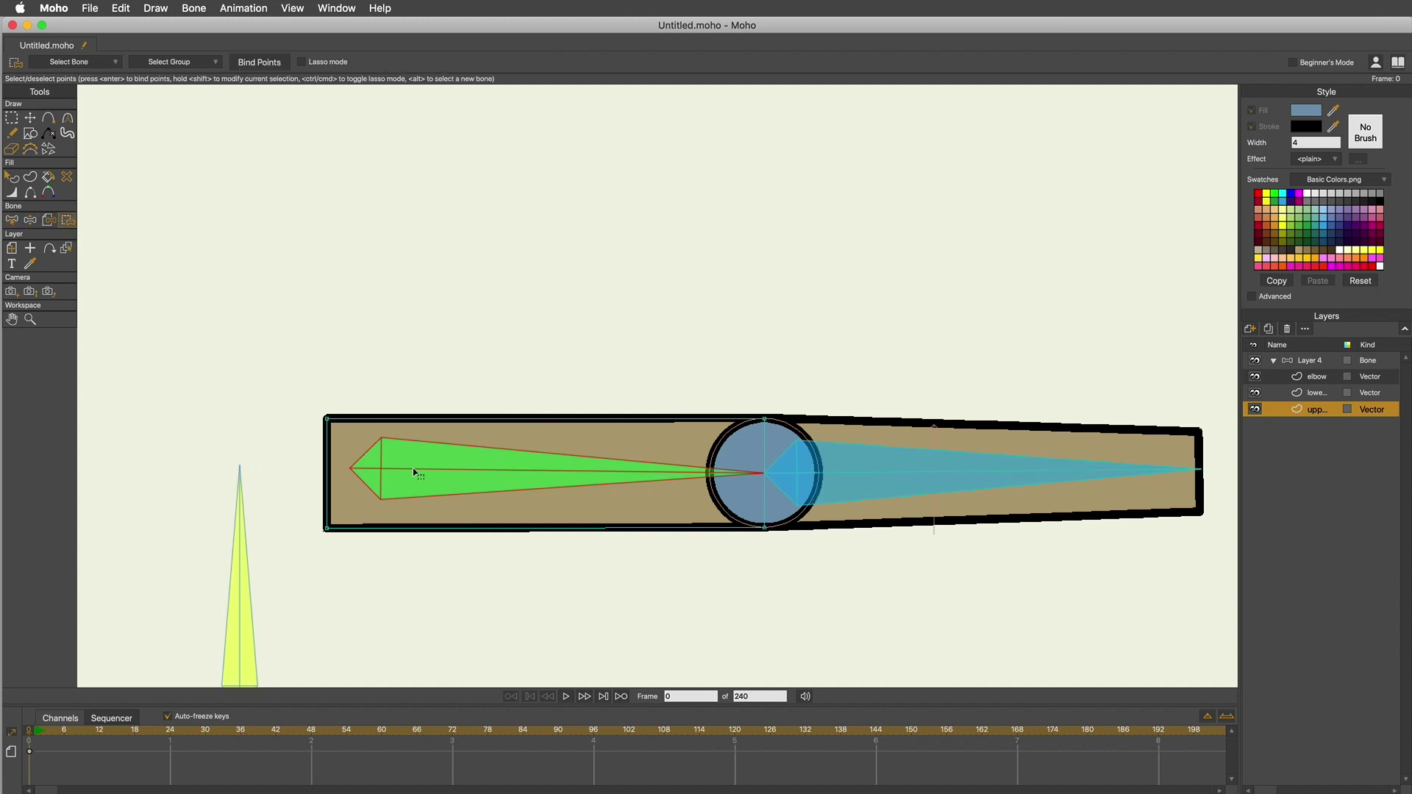
left_click(548, 441)
left_click(250, 66)
Step: Bind all points of the lower arm layer to the lower arm bone
left_click(1315, 394)
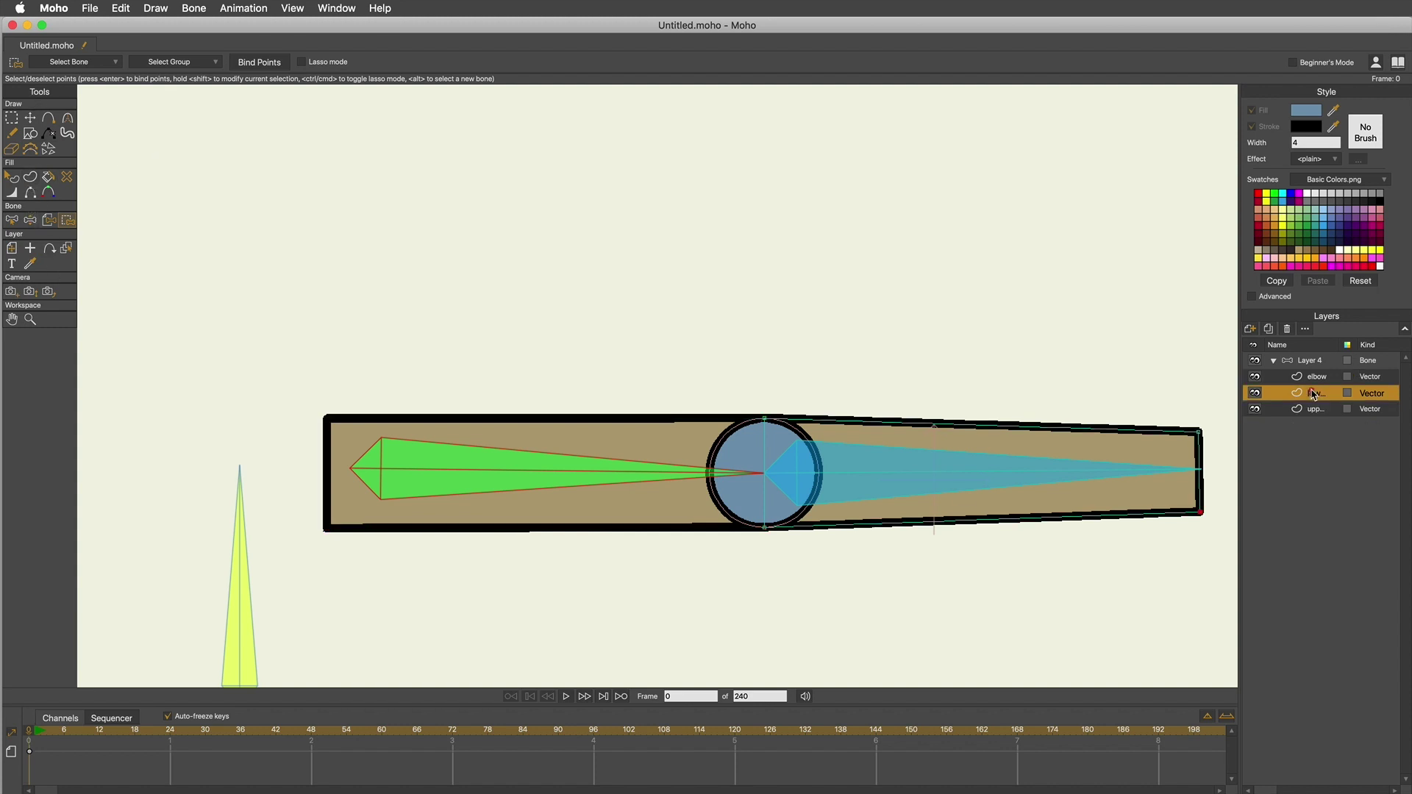
left_click(12, 220)
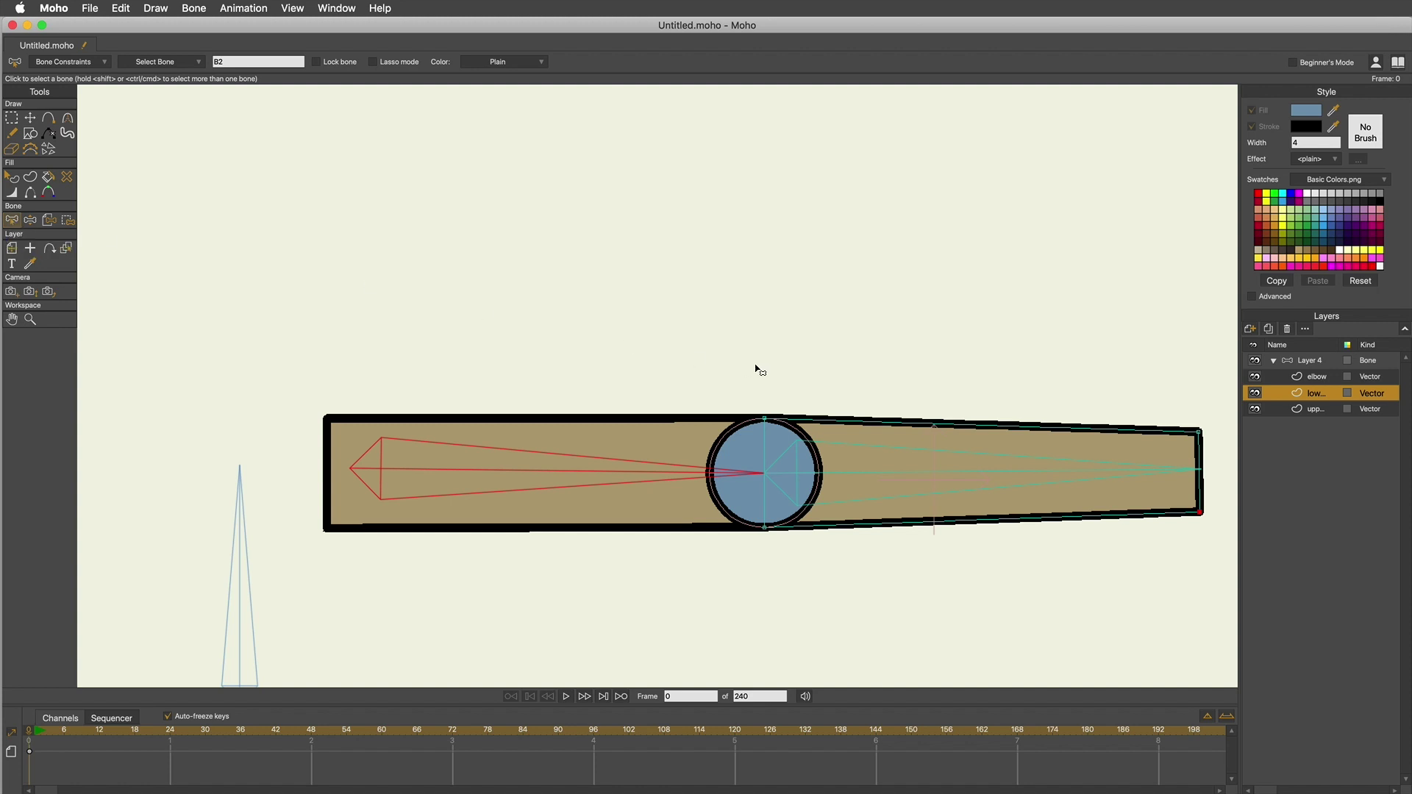
left_click(843, 474)
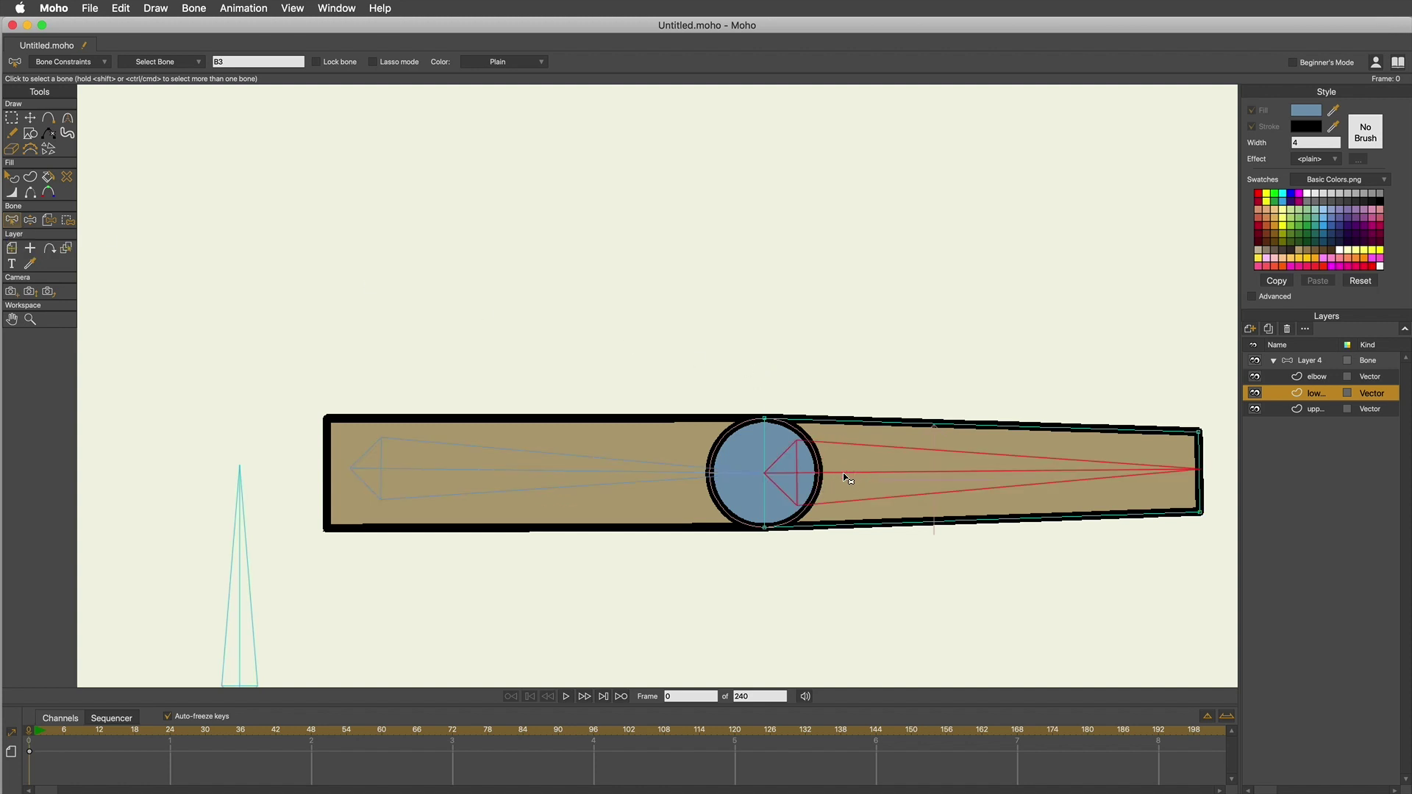
left_click(68, 221)
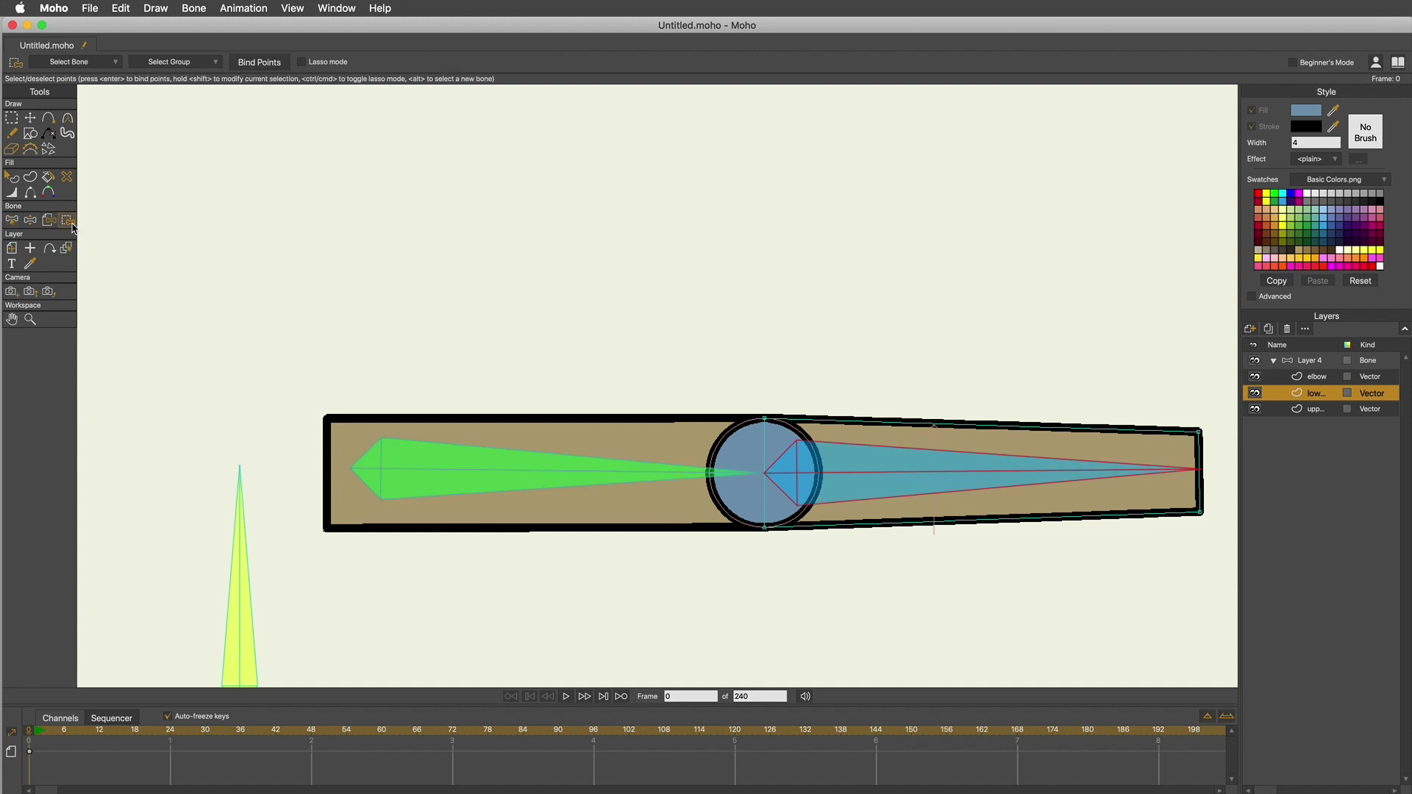
left_click(972, 439)
left_click(268, 64)
Step: Bind the elbow circle's points to the upper arm bone
left_click(1330, 379)
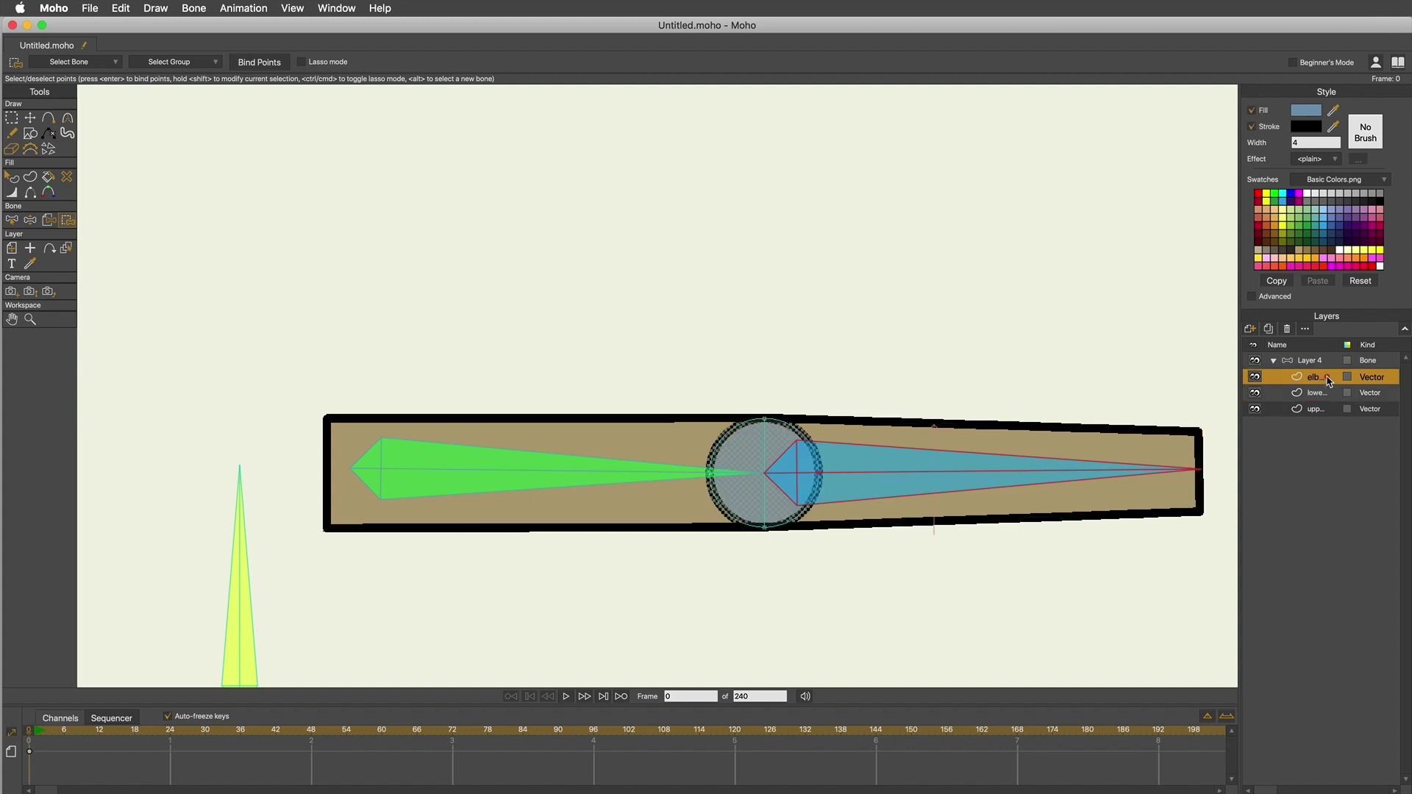
left_click(11, 117)
left_click(377, 263)
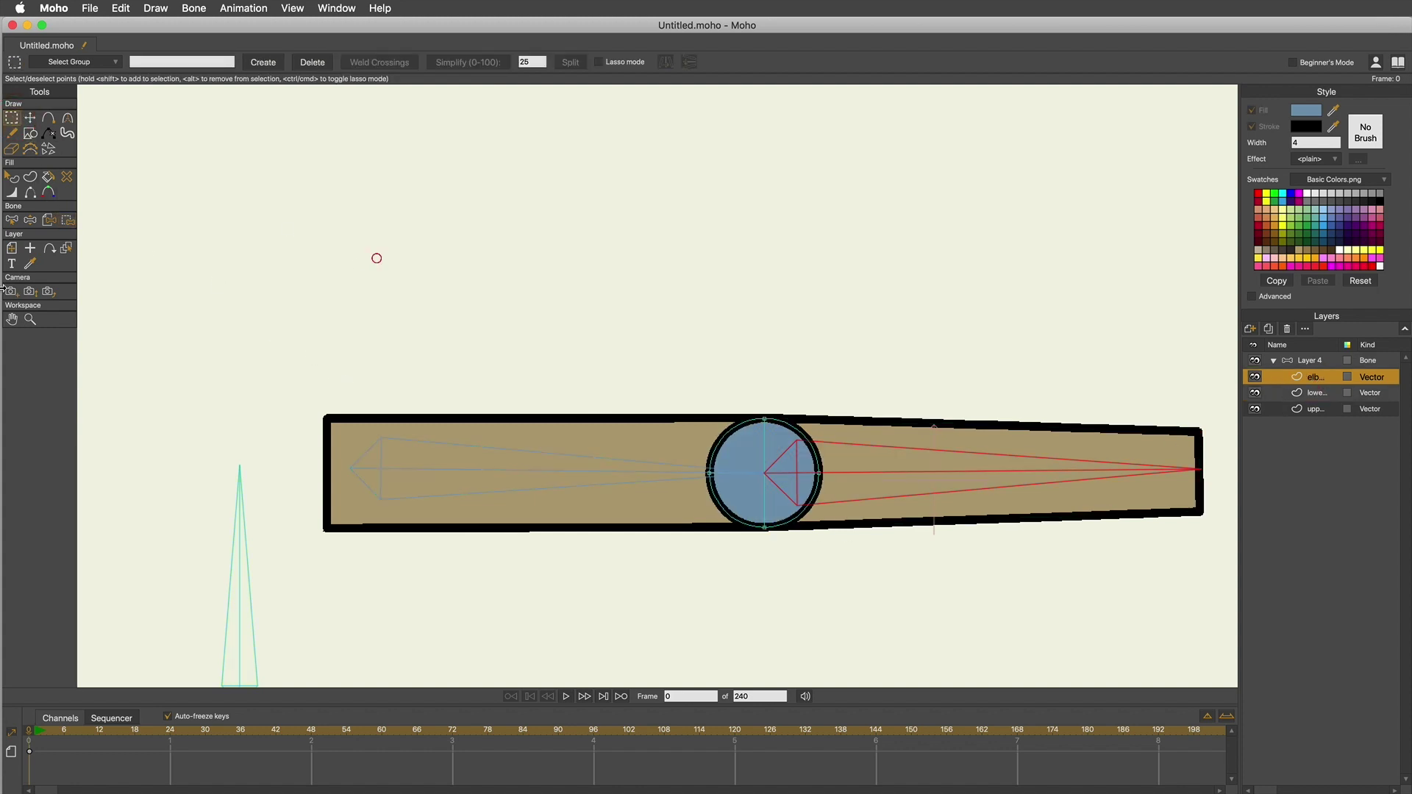
left_click(13, 222)
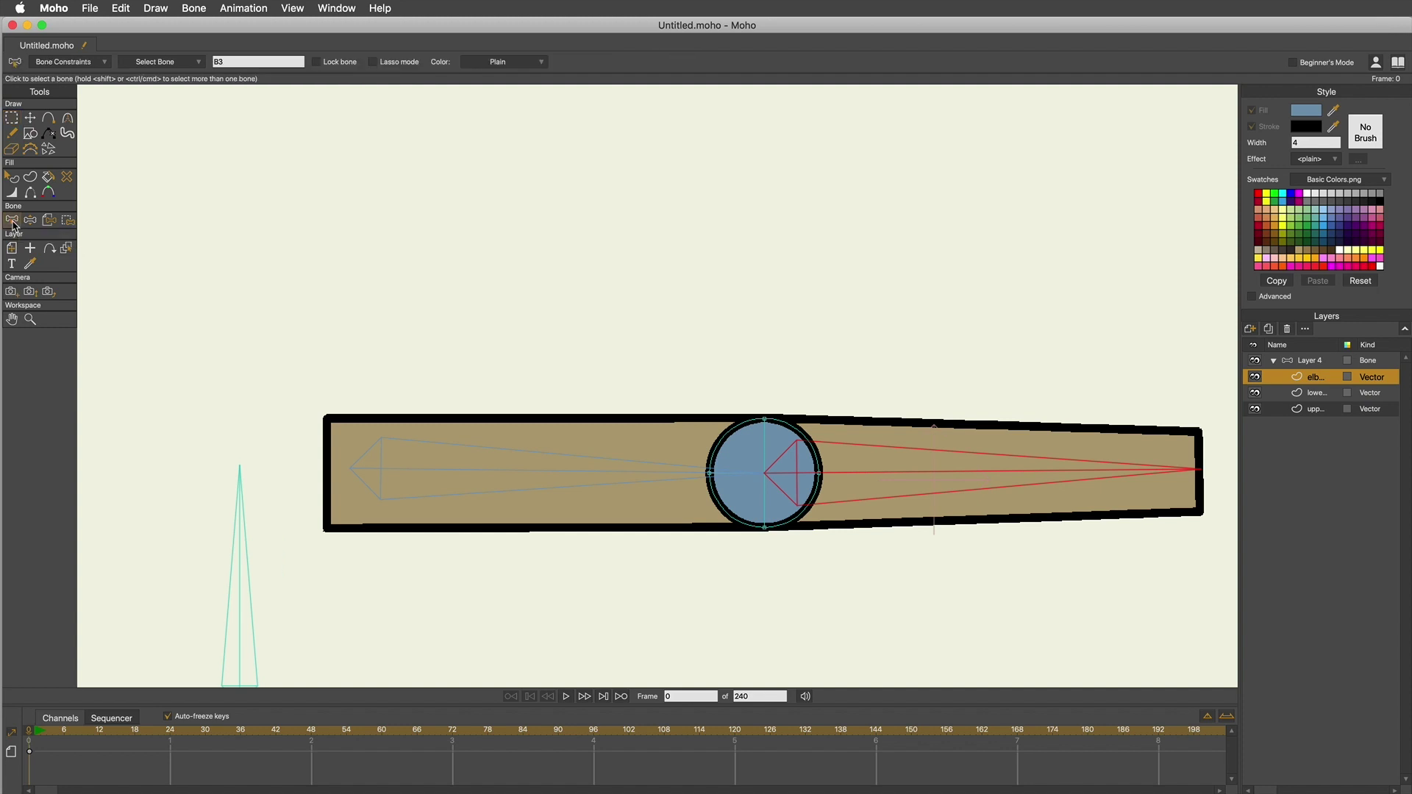
left_click(404, 475)
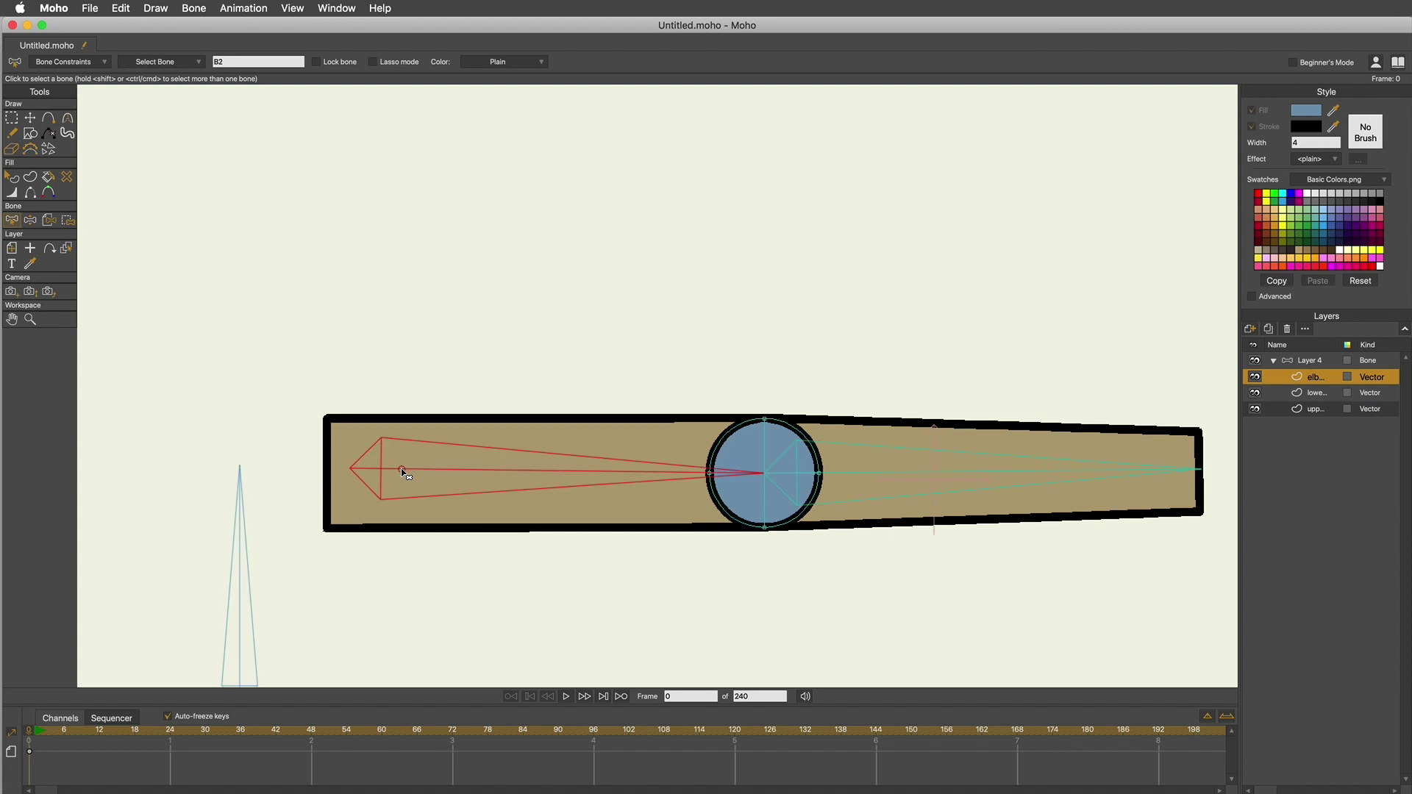
left_click(68, 221)
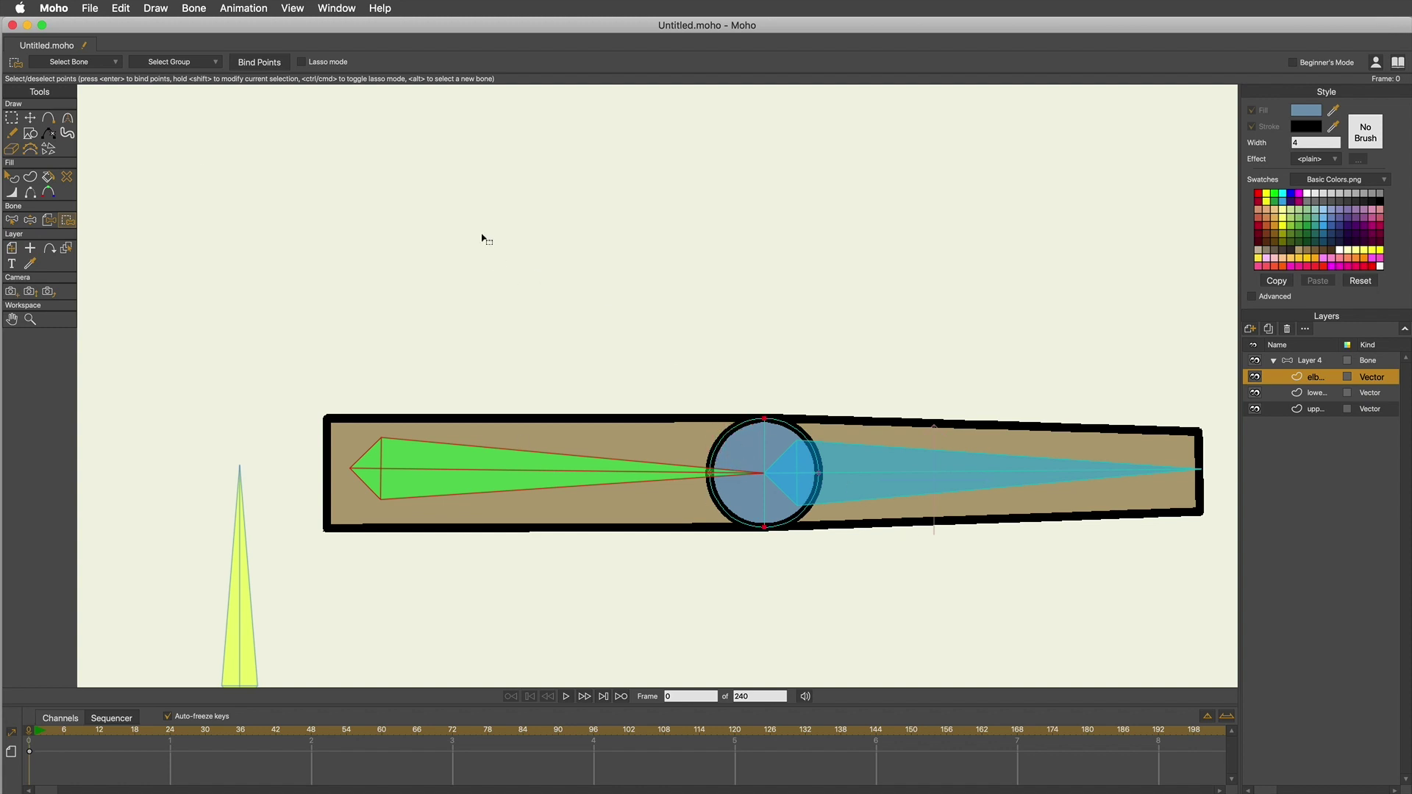
left_click(258, 67)
Step: Test the point binding on the bone layer by manipulating the lower arm bone
left_click(1302, 362)
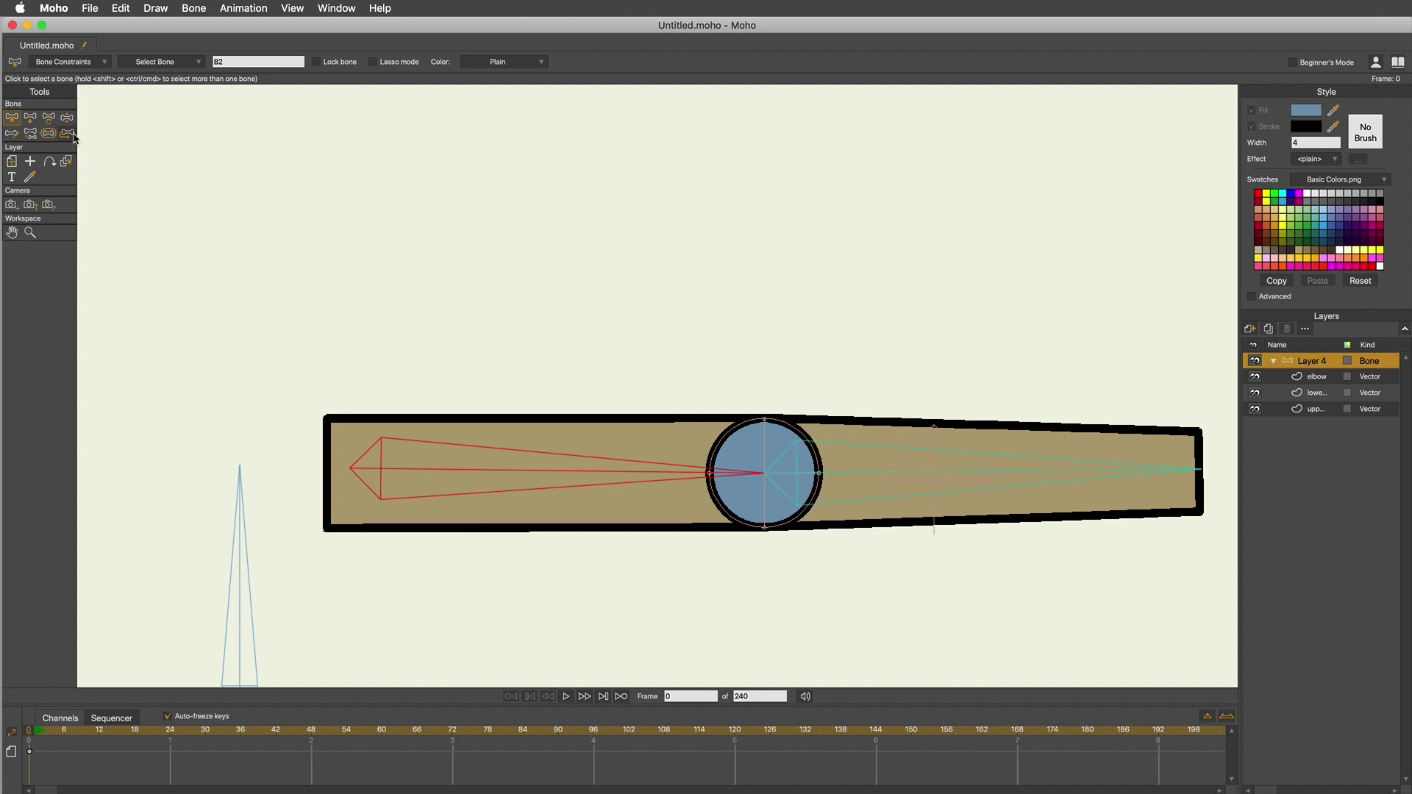
left_click(67, 118)
left_click_drag(1088, 473, 993, 555)
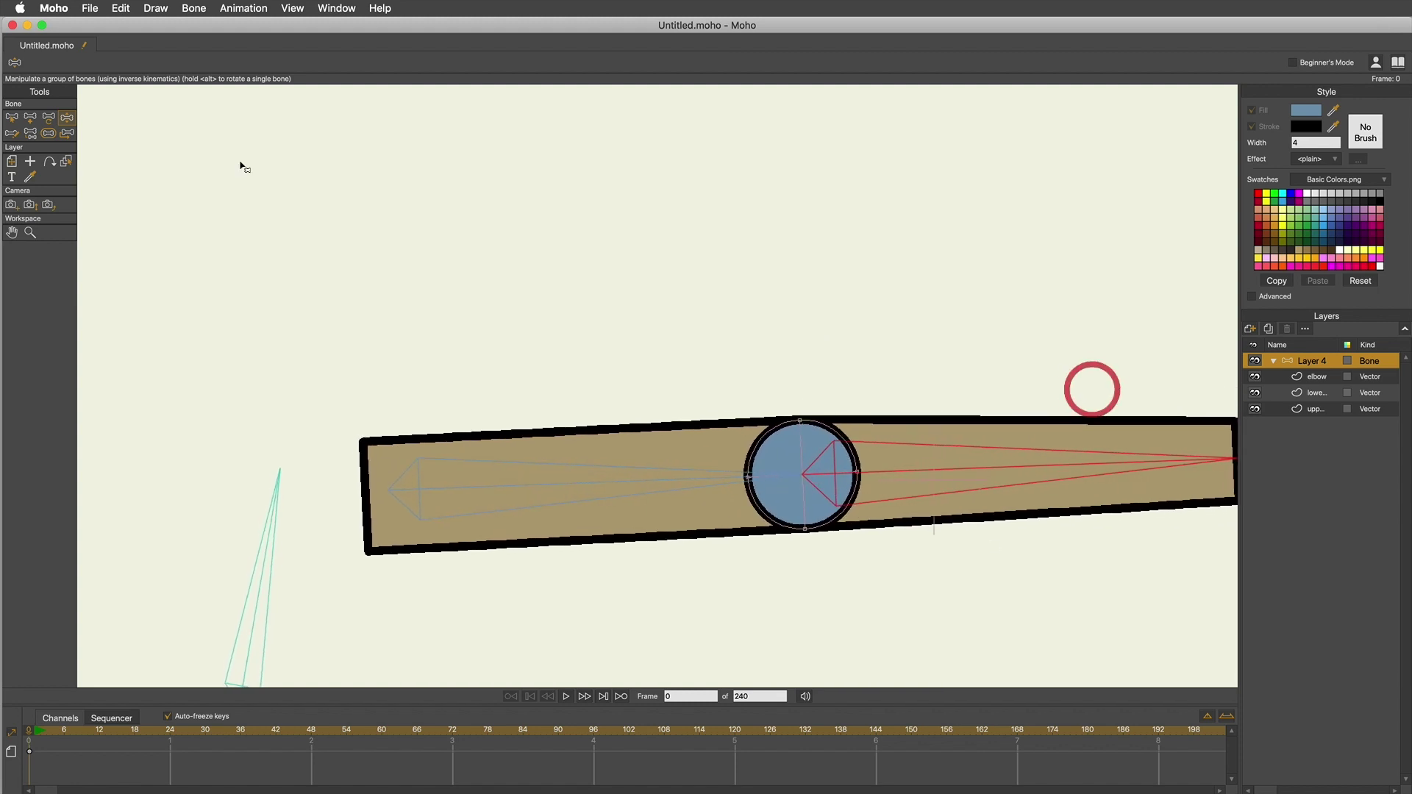
left_click(12, 117)
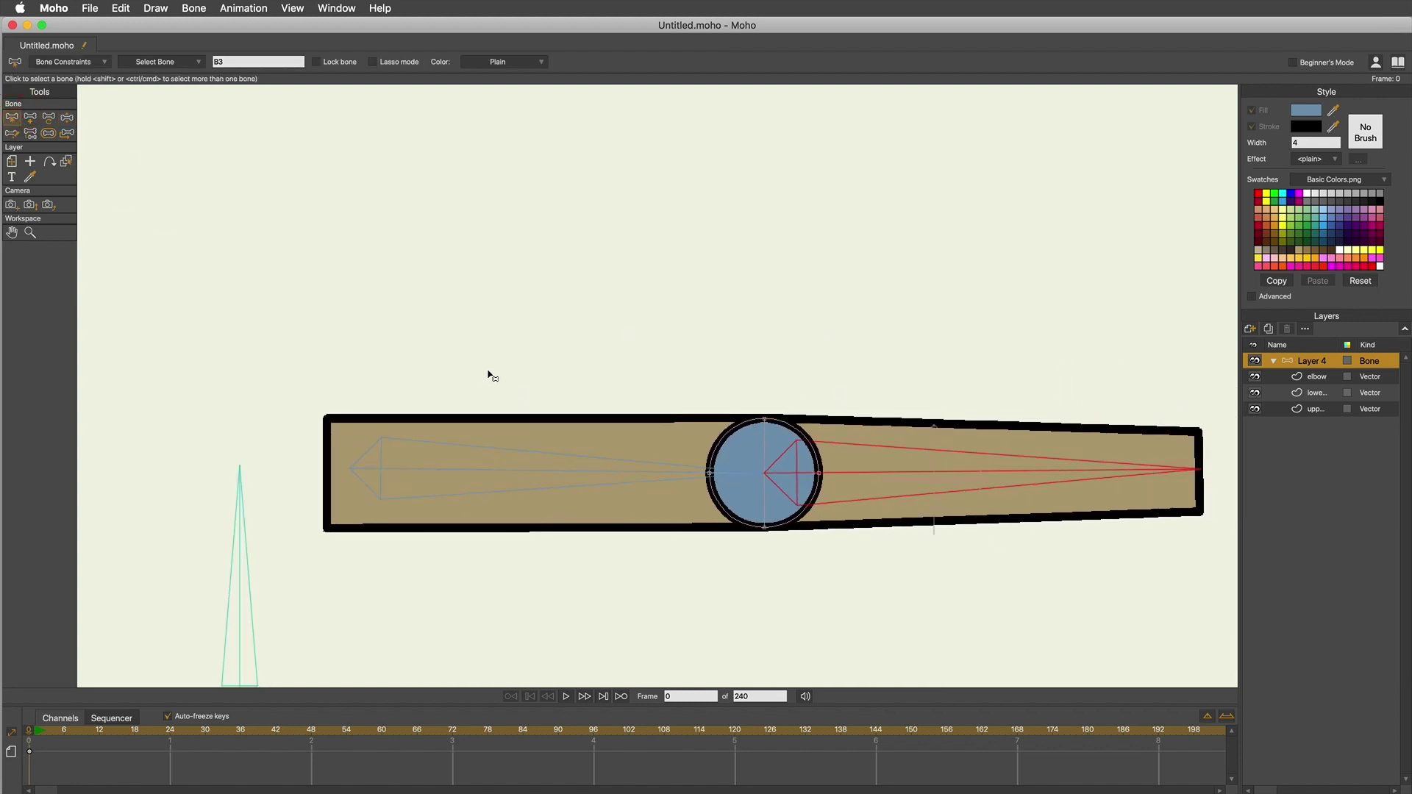
Step: Fill the elbow circle with the tan colour sampled from the lower arm
left_click(1323, 382)
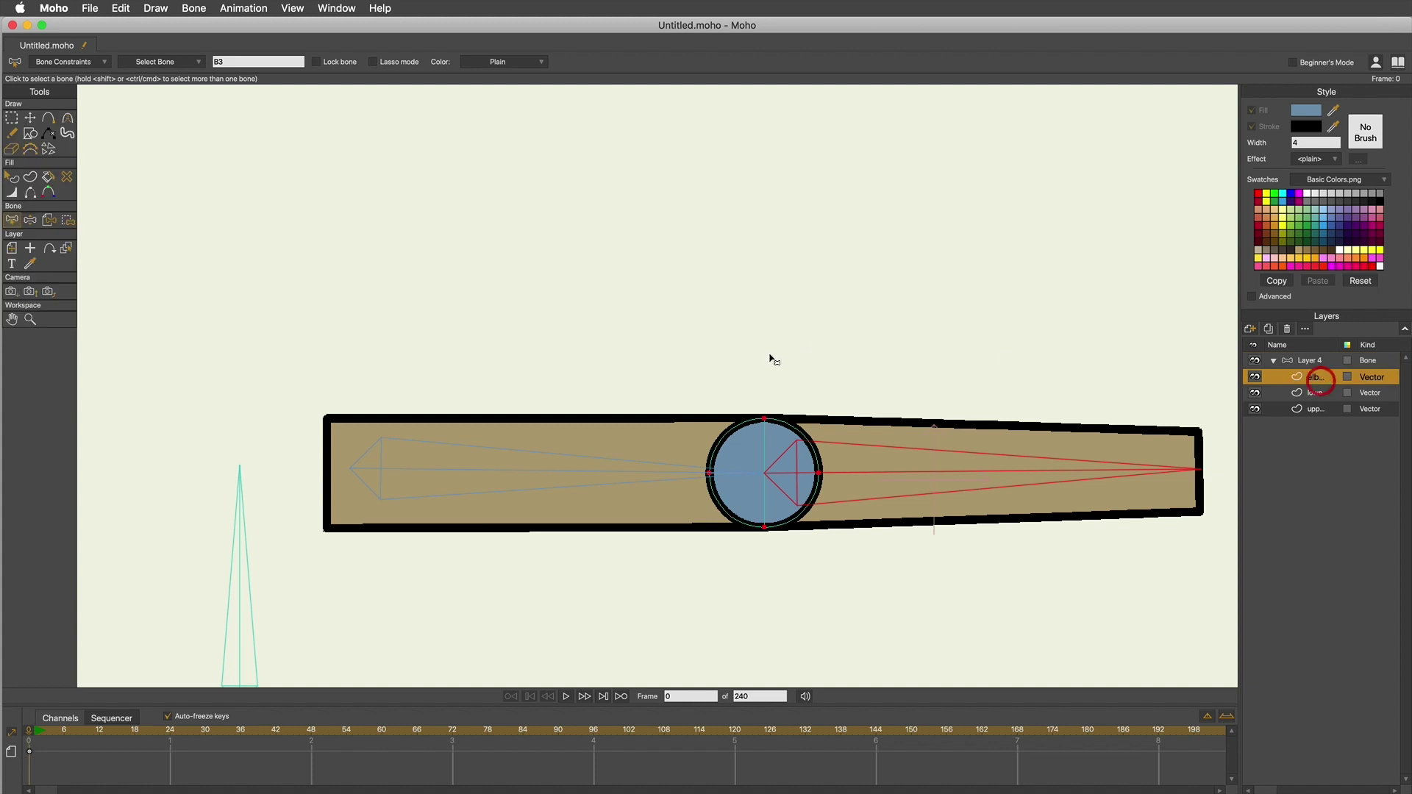
left_click(10, 178)
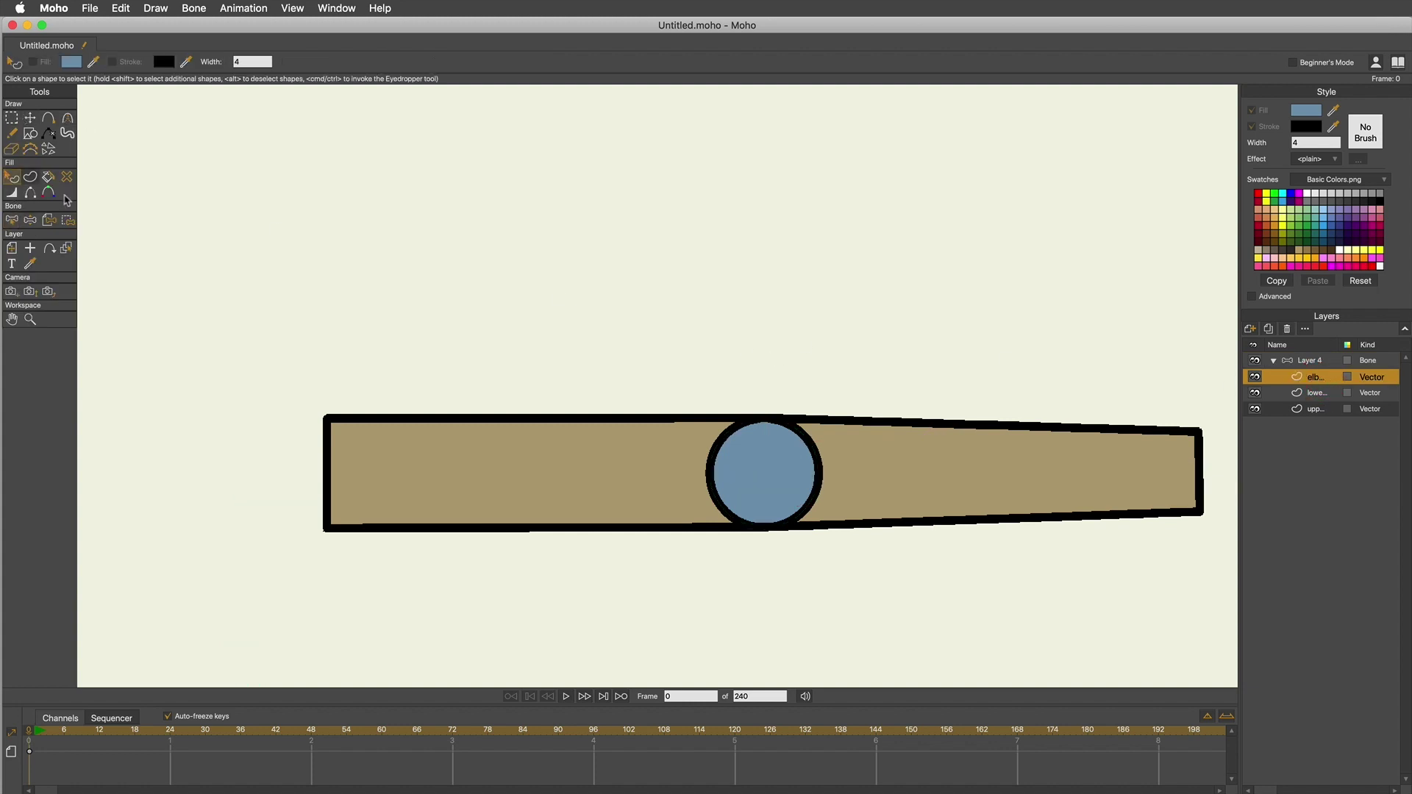
left_click(751, 464)
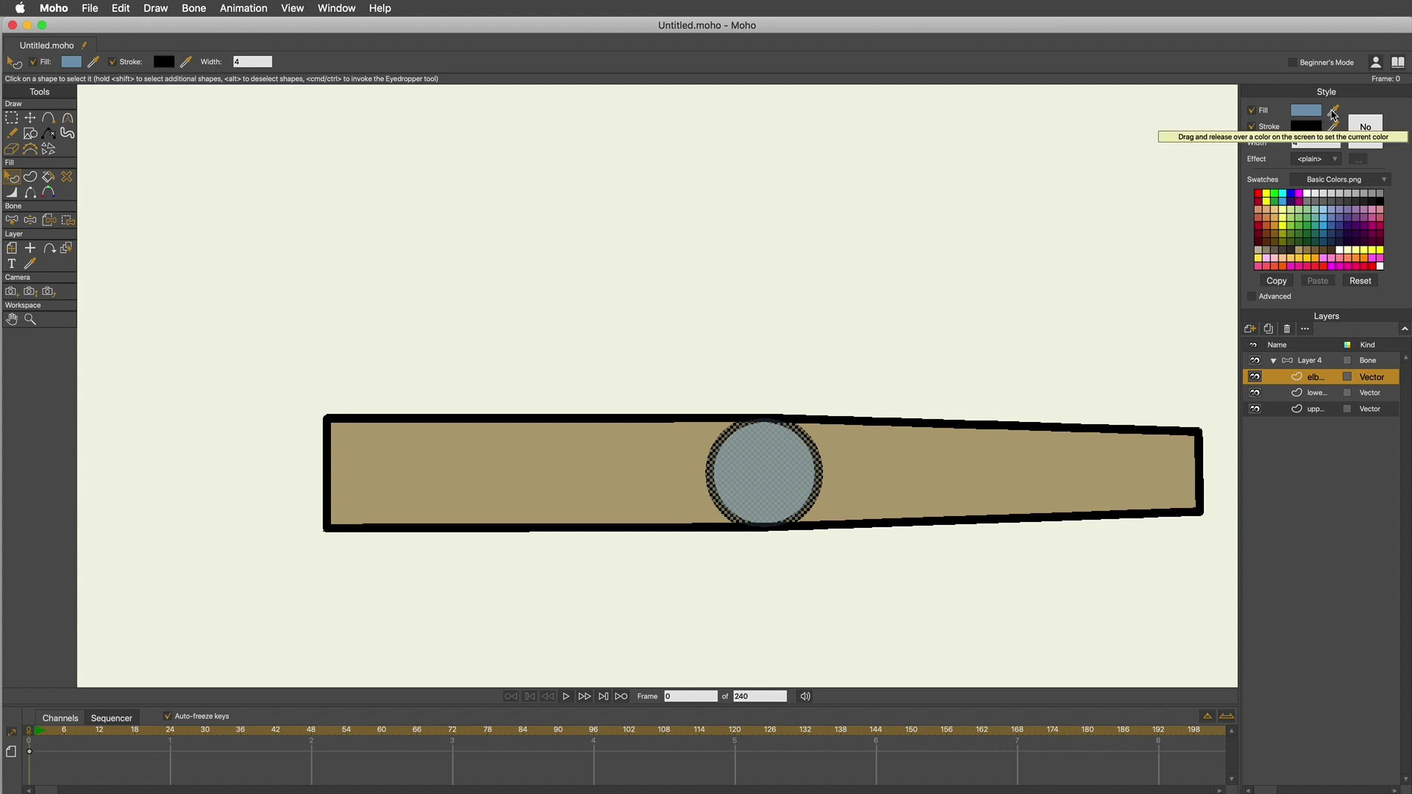
left_click_drag(1334, 116, 932, 494)
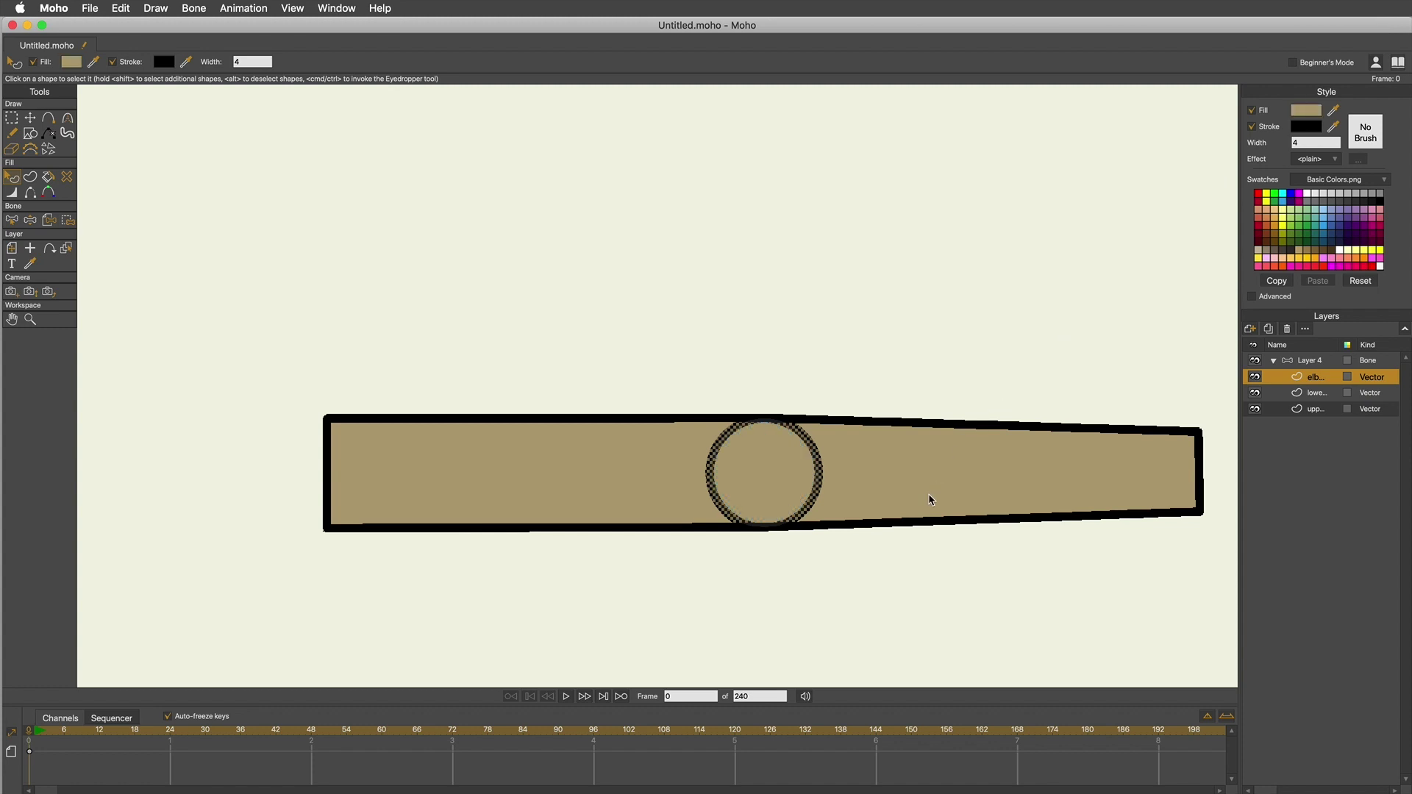
Step: Move the elbow layer beneath the lower and upper arm layers, keeping it inside the Layer 4 bone layer
left_click(11, 117)
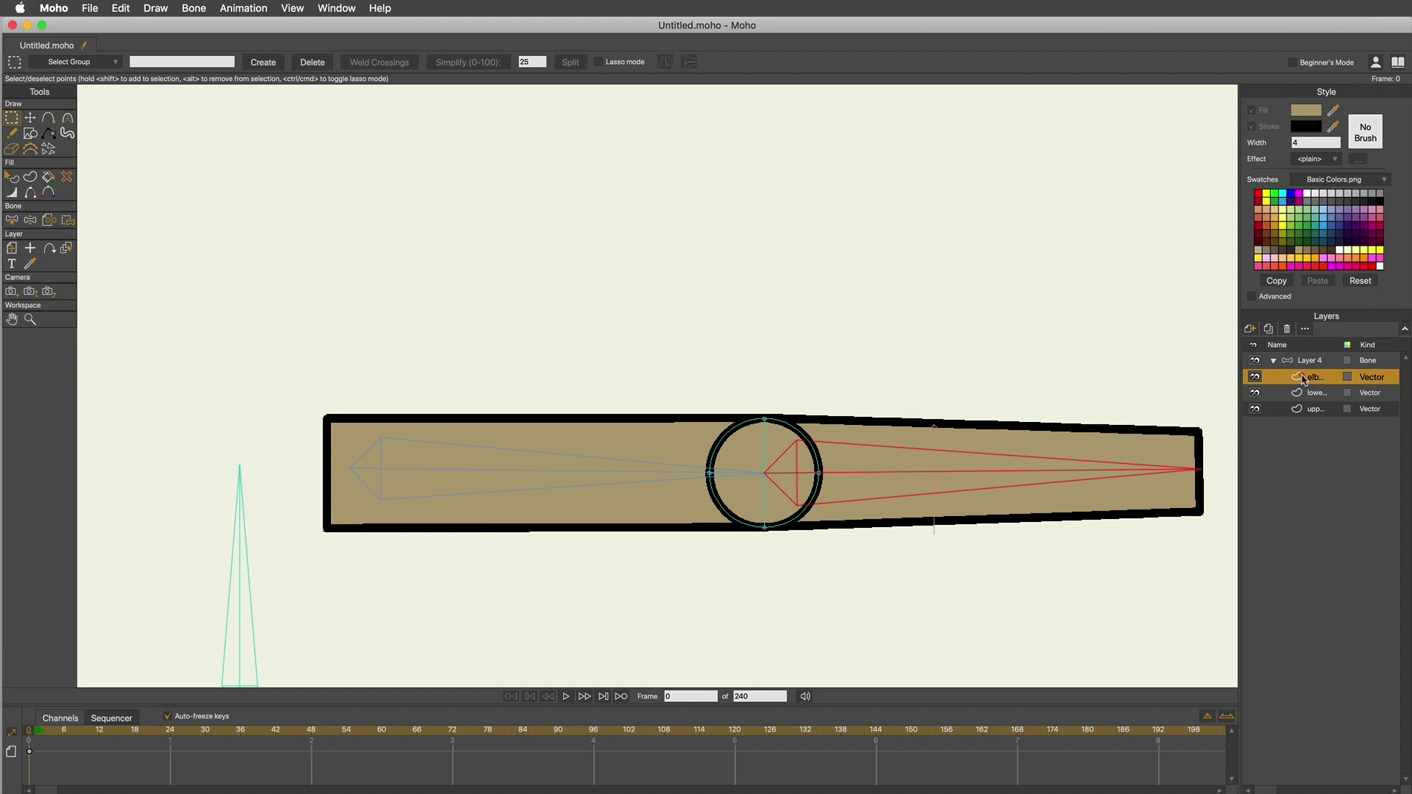
left_click_drag(1303, 388, 1316, 413)
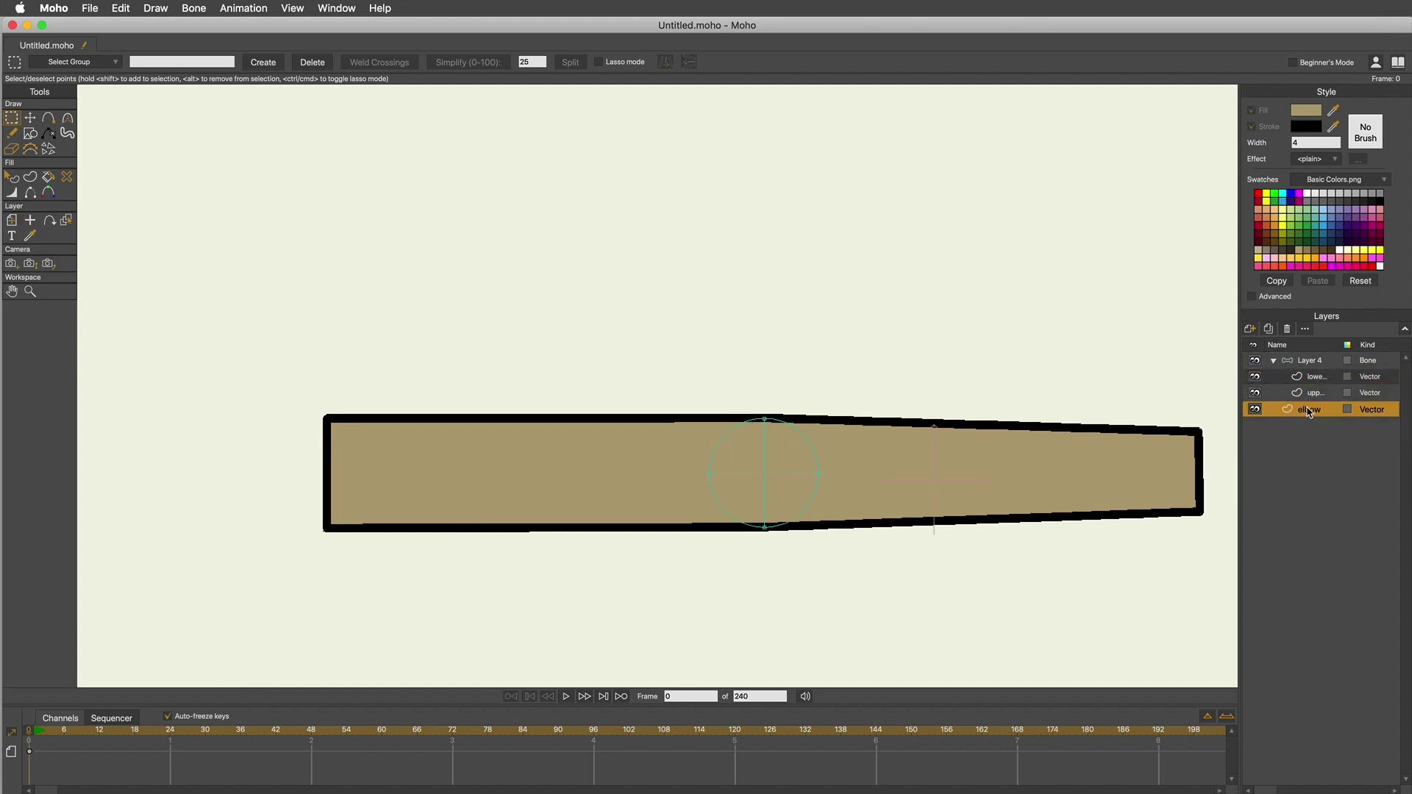
left_click(1275, 366)
left_click(1274, 361)
left_click_drag(1309, 415, 1317, 401)
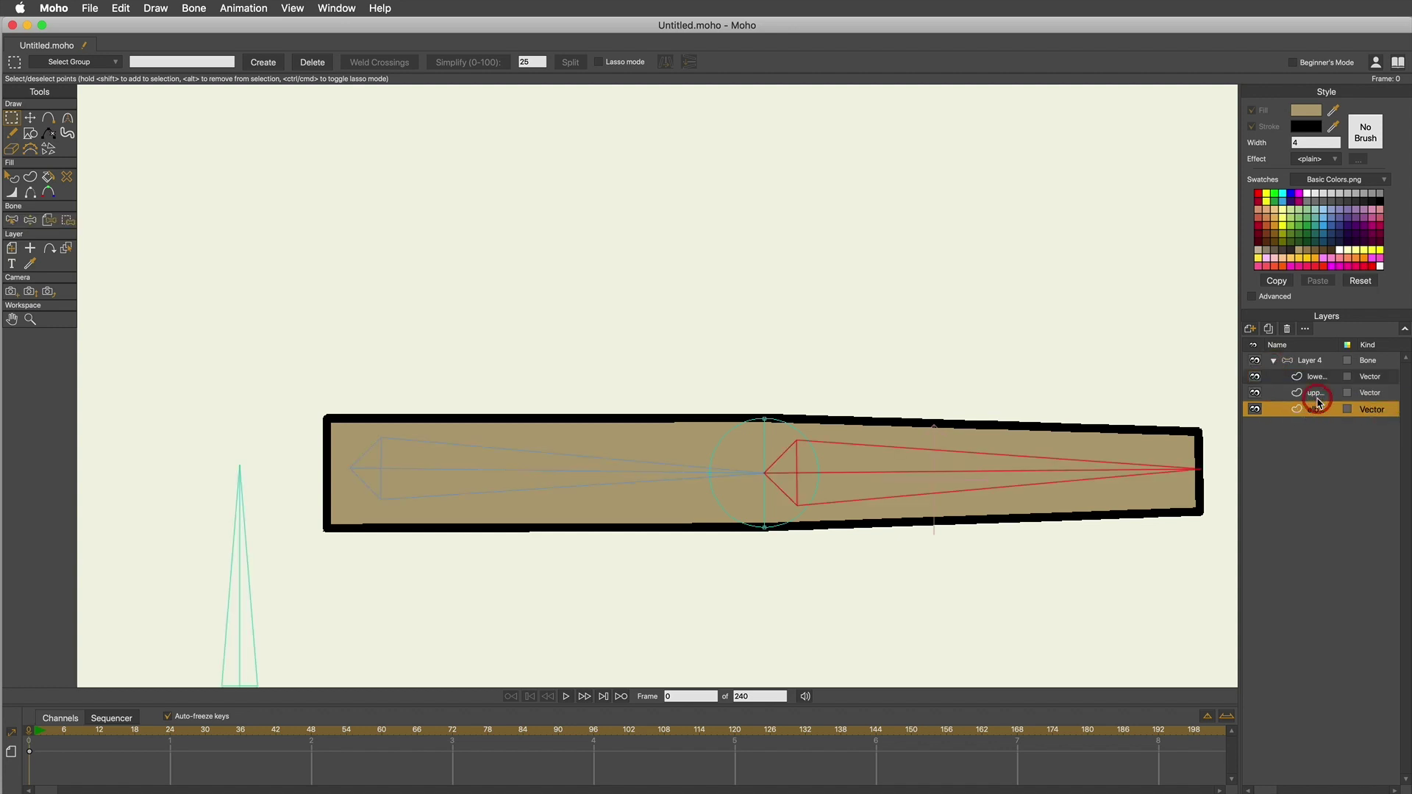
Step: Test the arm with the elbow behind it by manipulating the lower arm bone on the bone layer
left_click(1276, 363)
left_click(1274, 362)
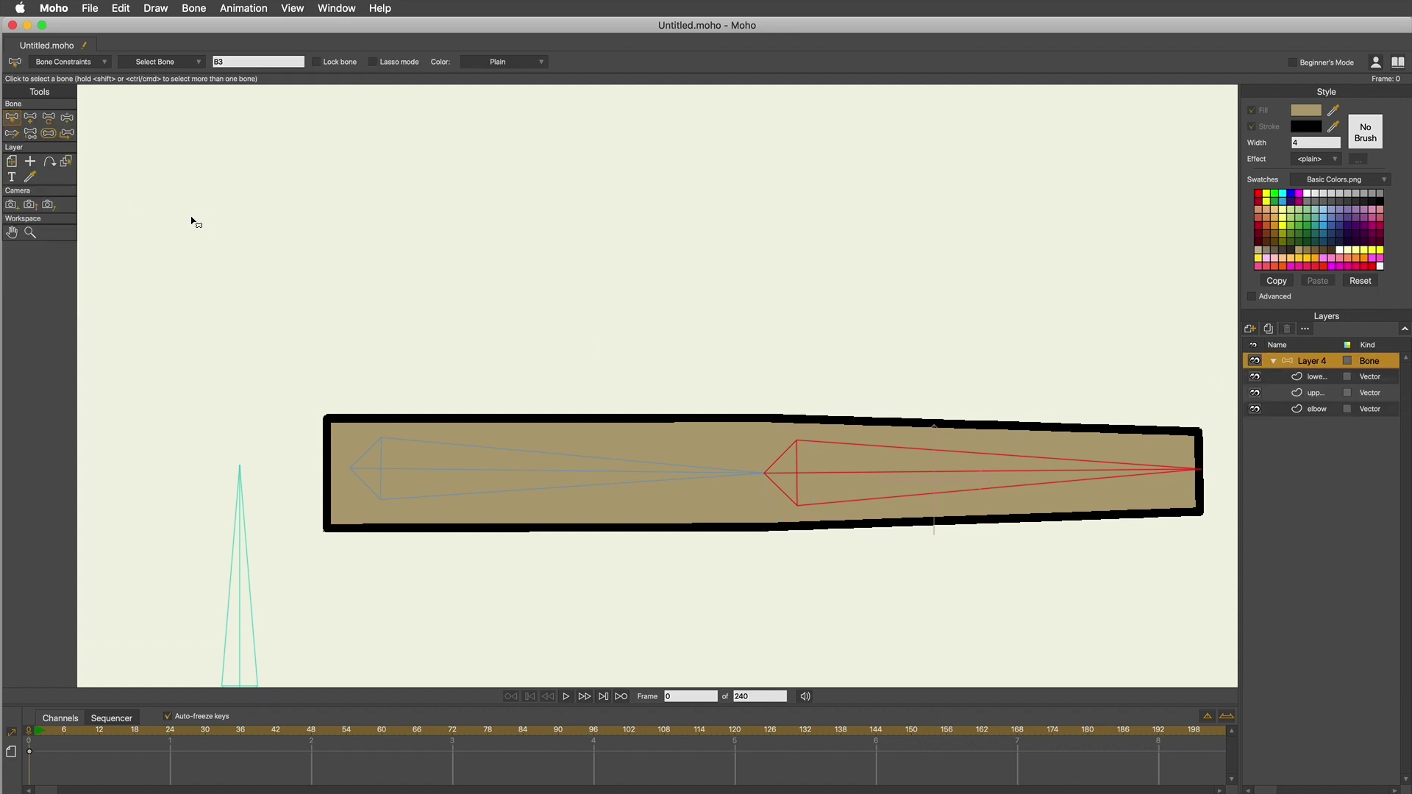
left_click(67, 117)
left_click_drag(986, 479, 1060, 306)
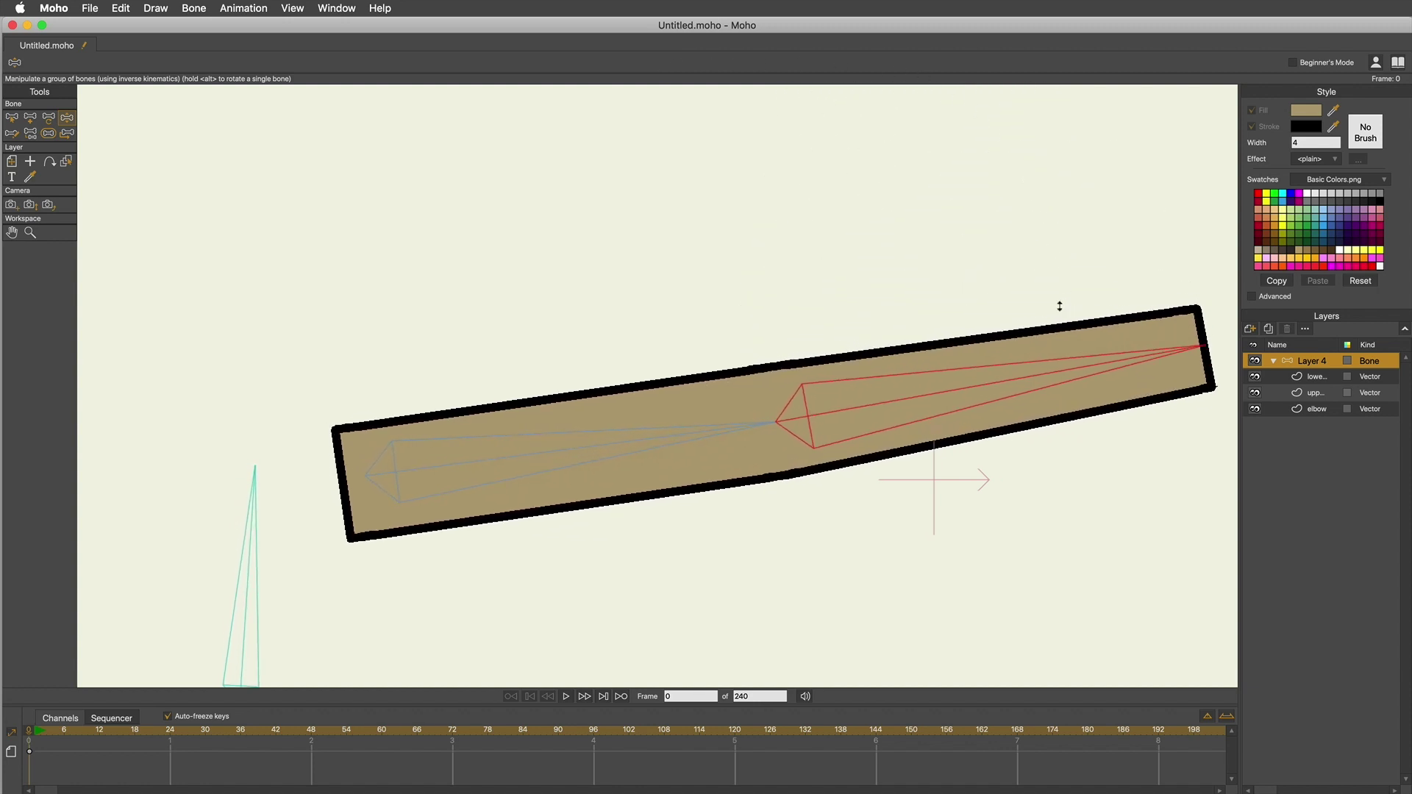
left_click(11, 117)
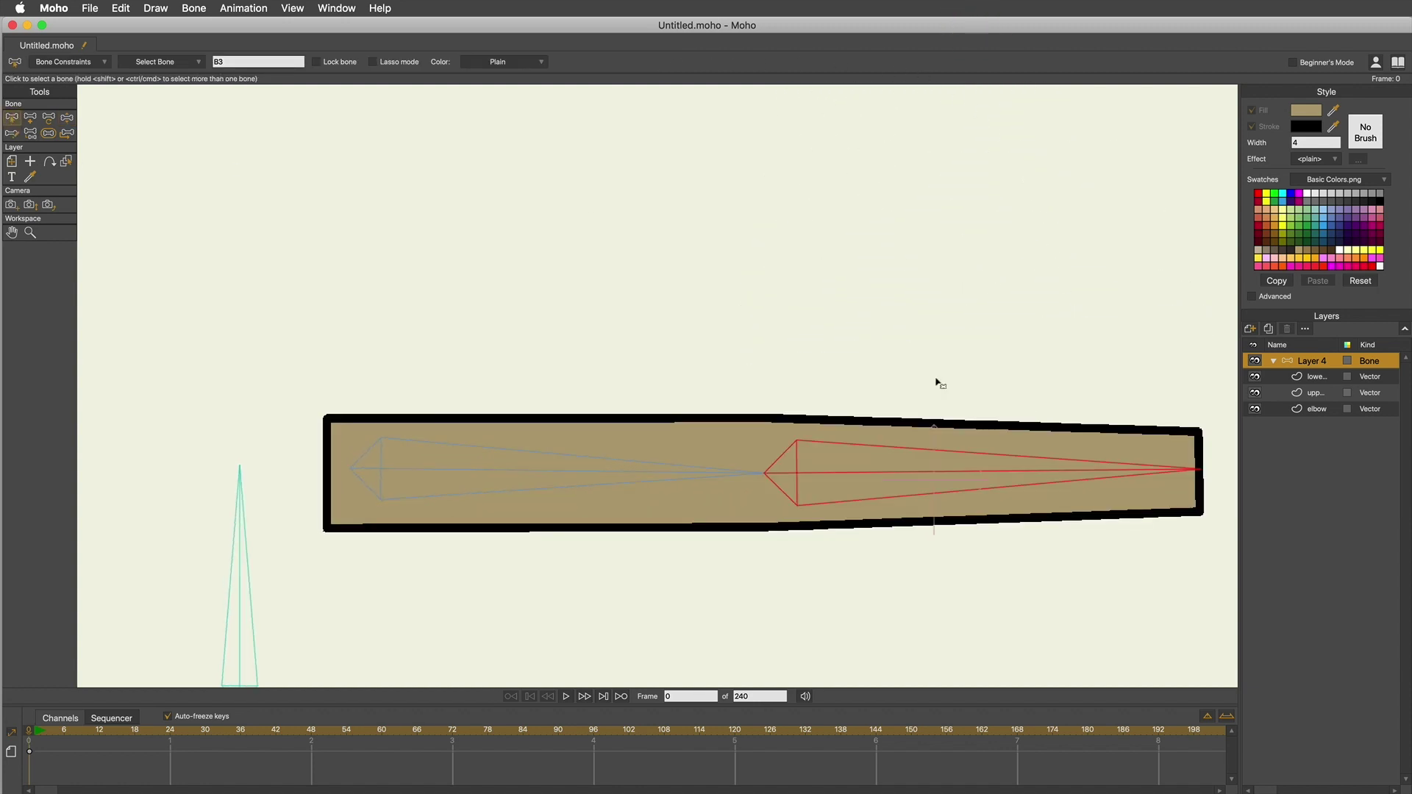
Step: Hide the lower arm and upper arm layers to isolate the elbow circle
left_click(1321, 376)
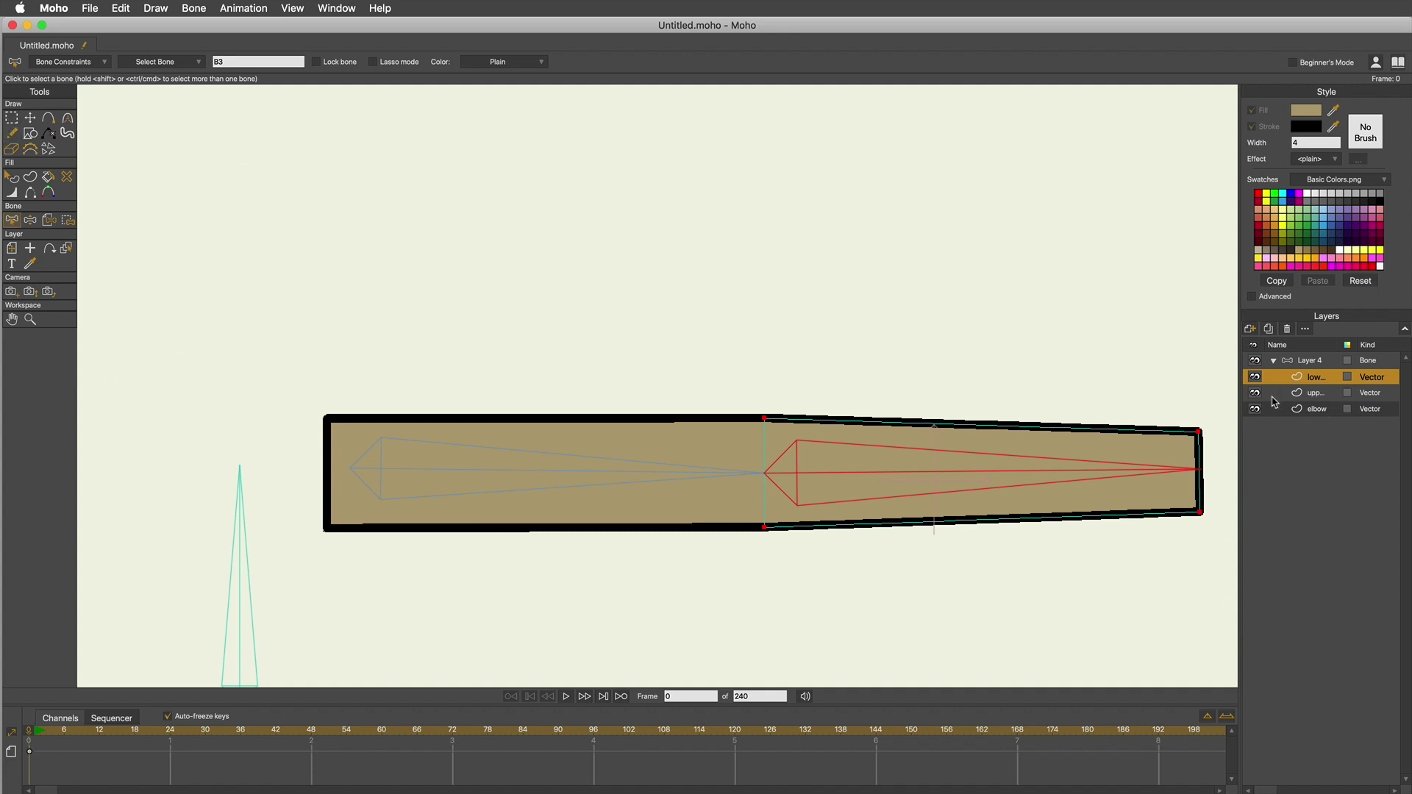
left_click(1254, 376)
left_click(1255, 393)
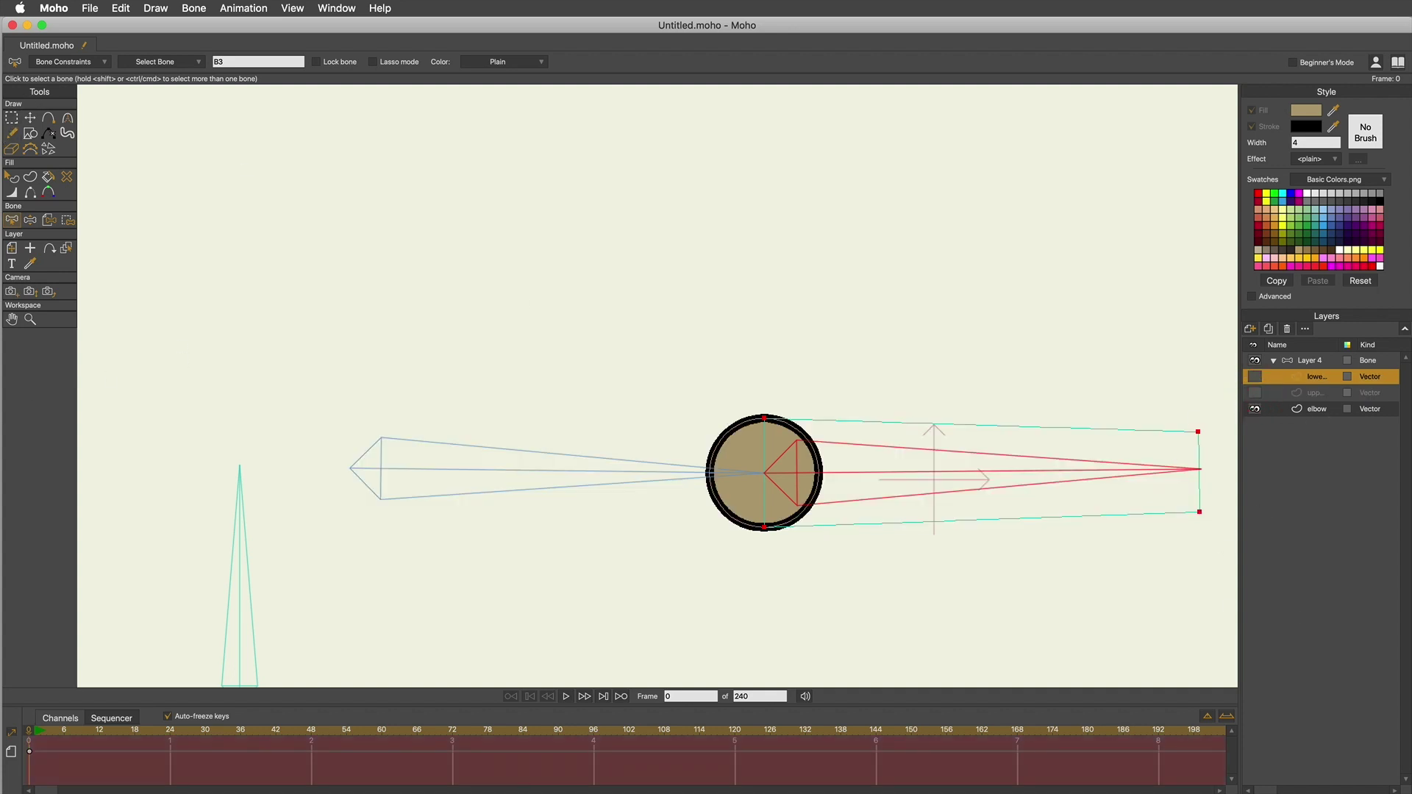
Step: Hide all four outline edges of the elbow circle and make the upper and lower arm layers visible again
left_click(30, 192)
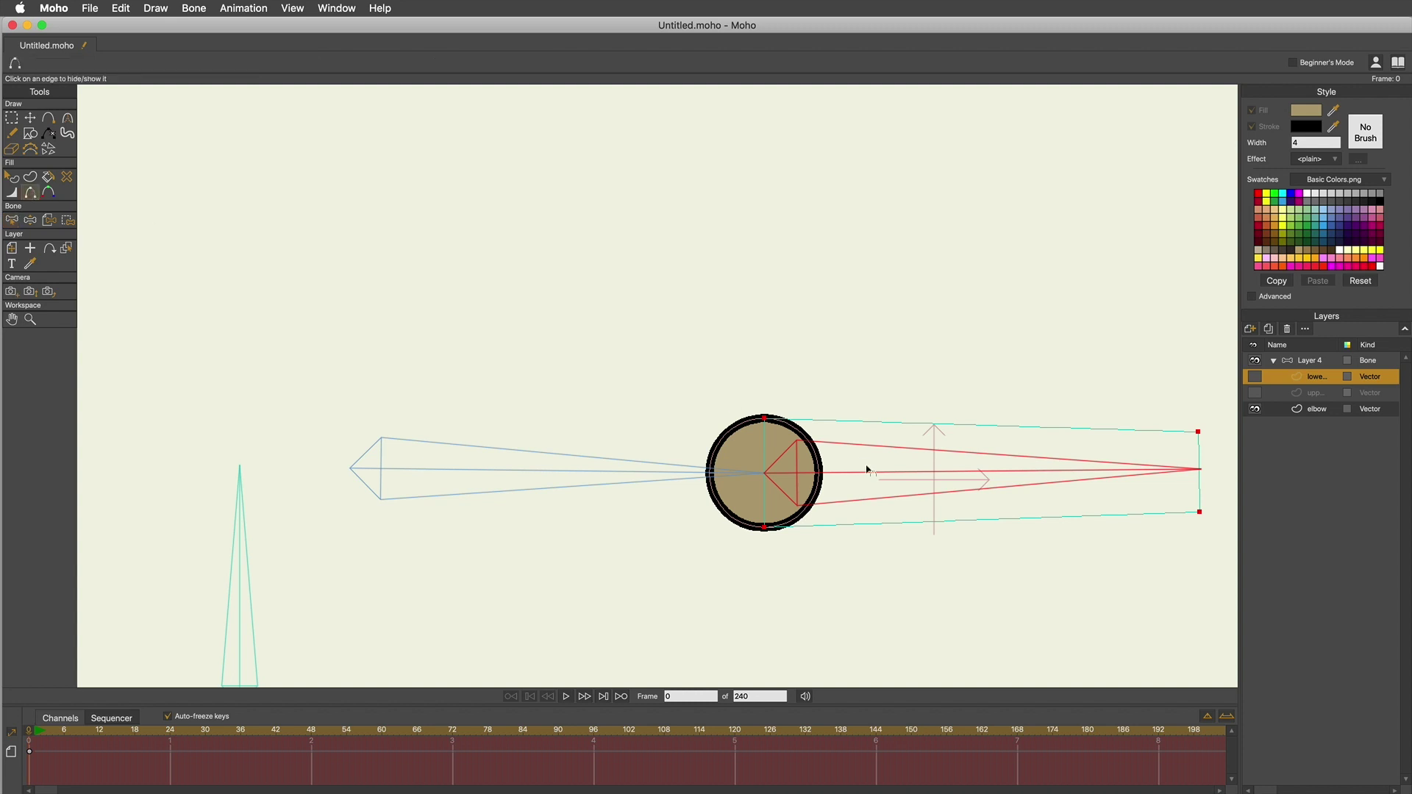
left_click(733, 430)
left_click(750, 425)
left_click(1299, 413)
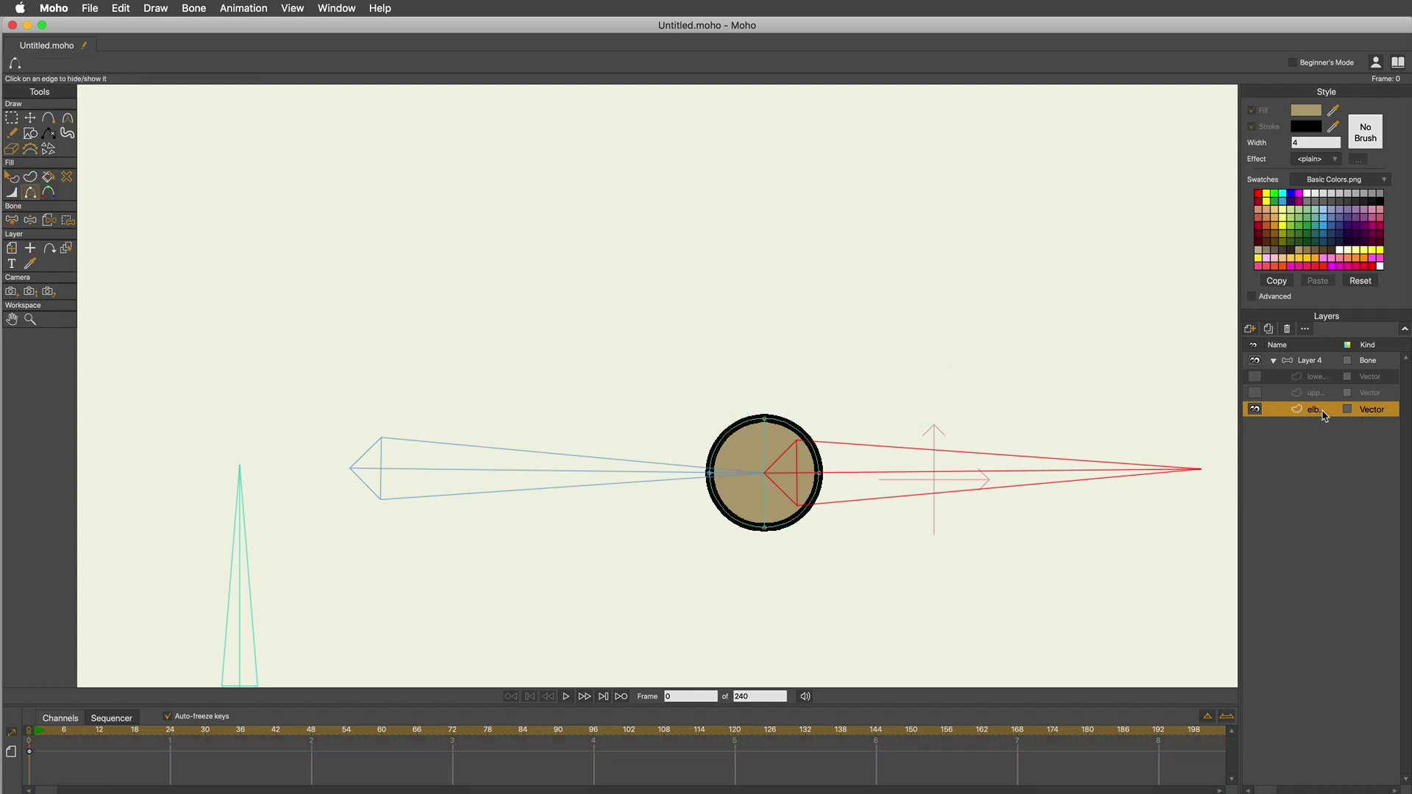
left_click(727, 440)
left_click(803, 431)
left_click(793, 521)
left_click(723, 508)
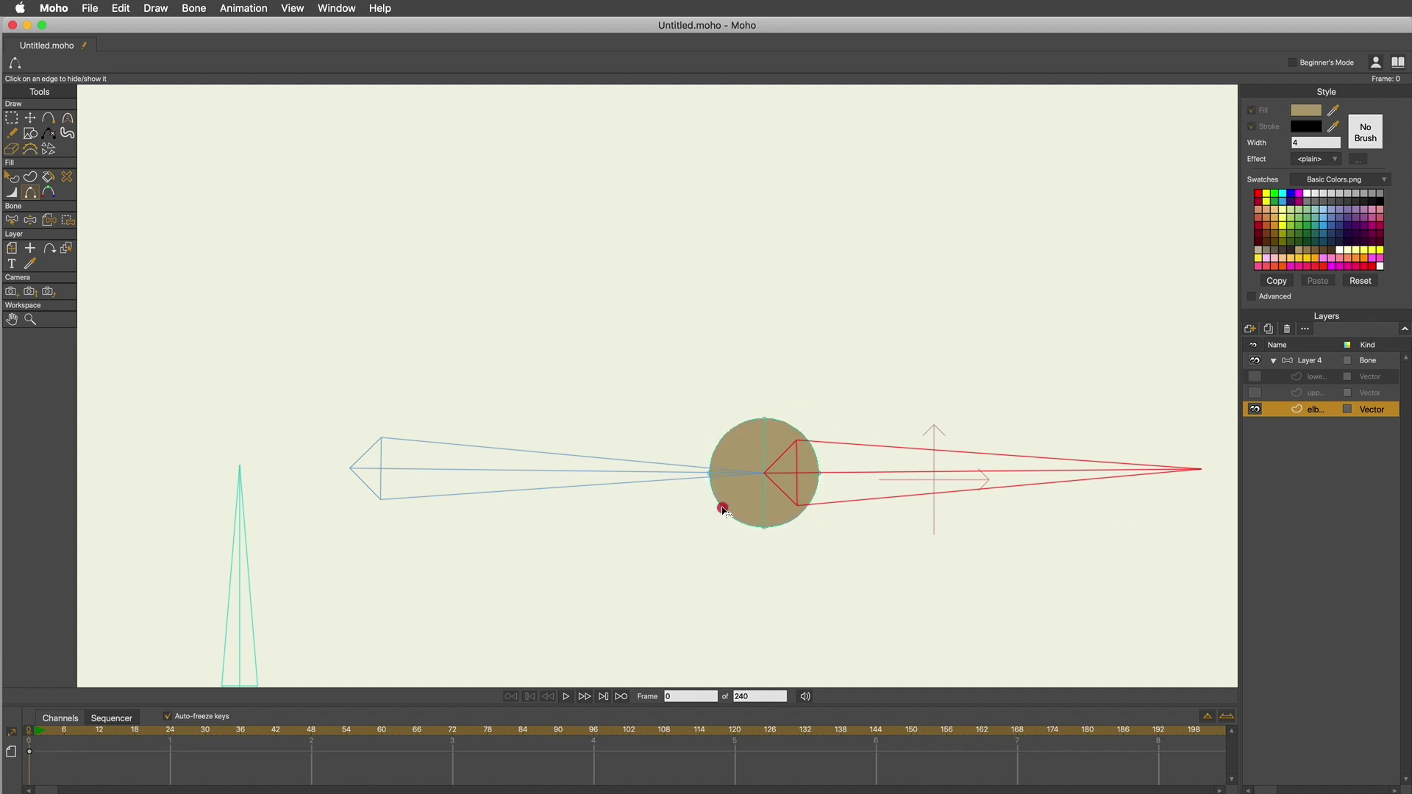
left_click(1255, 393)
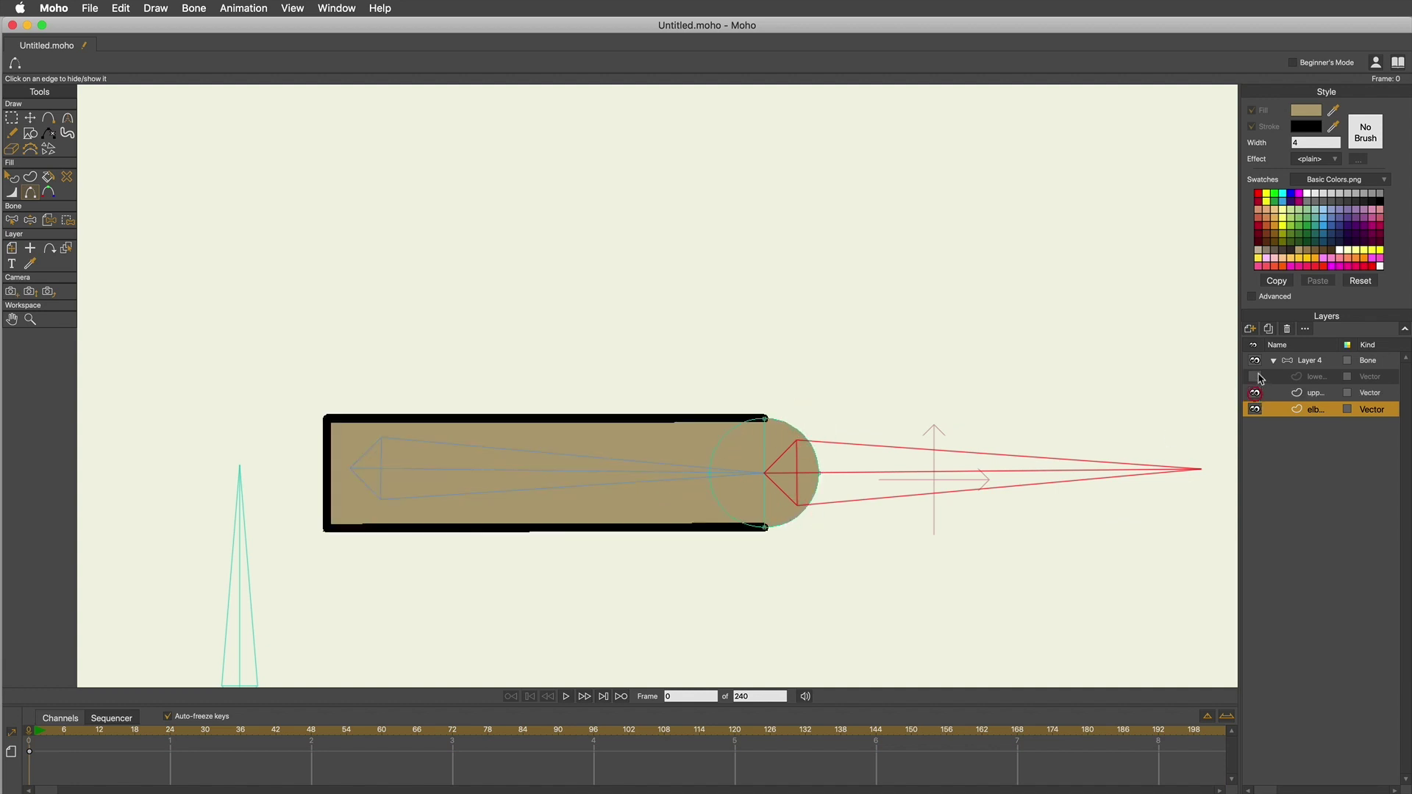
left_click(1255, 377)
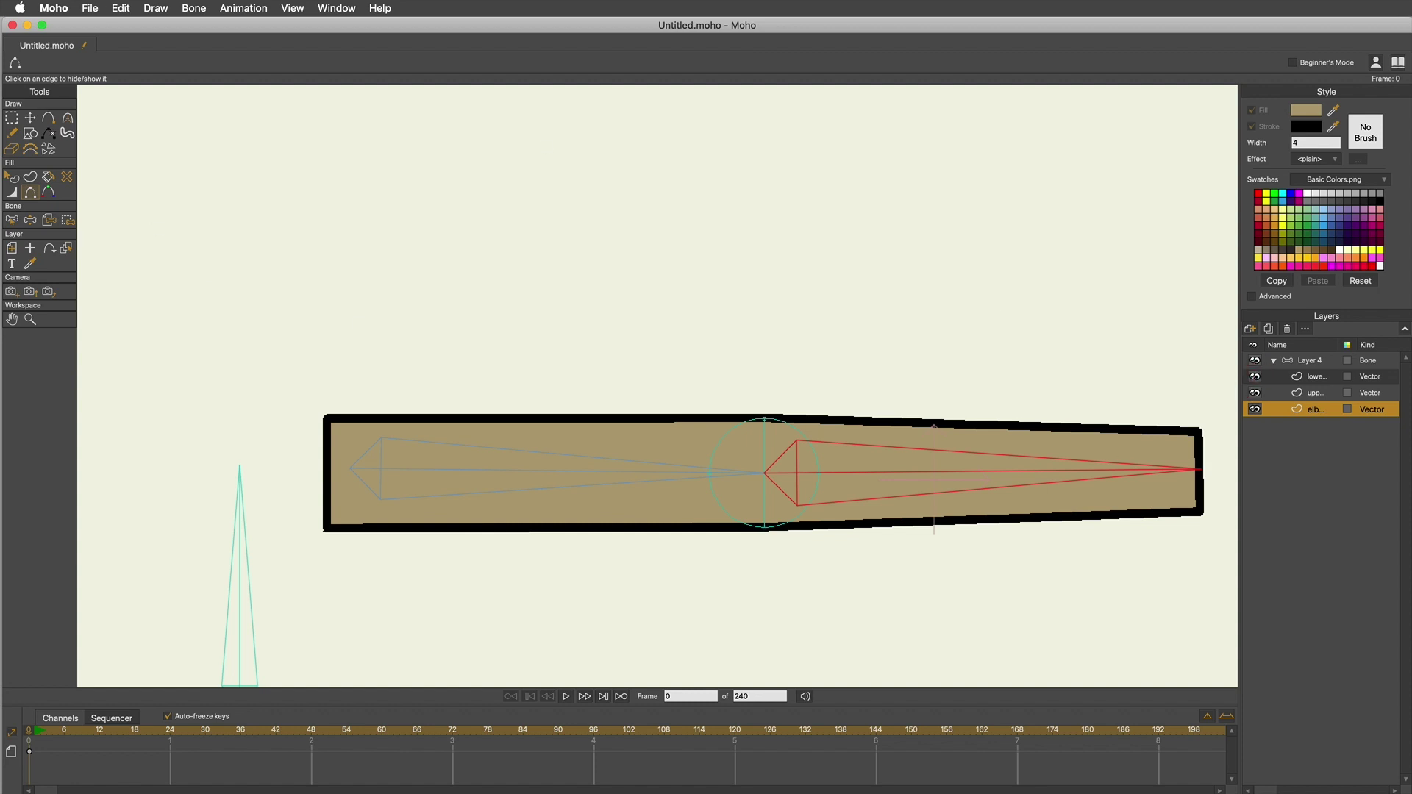
Step: Test the outline-free elbow by manipulating the lower arm bone downward on the Layer 4 bone layer
left_click(1284, 363)
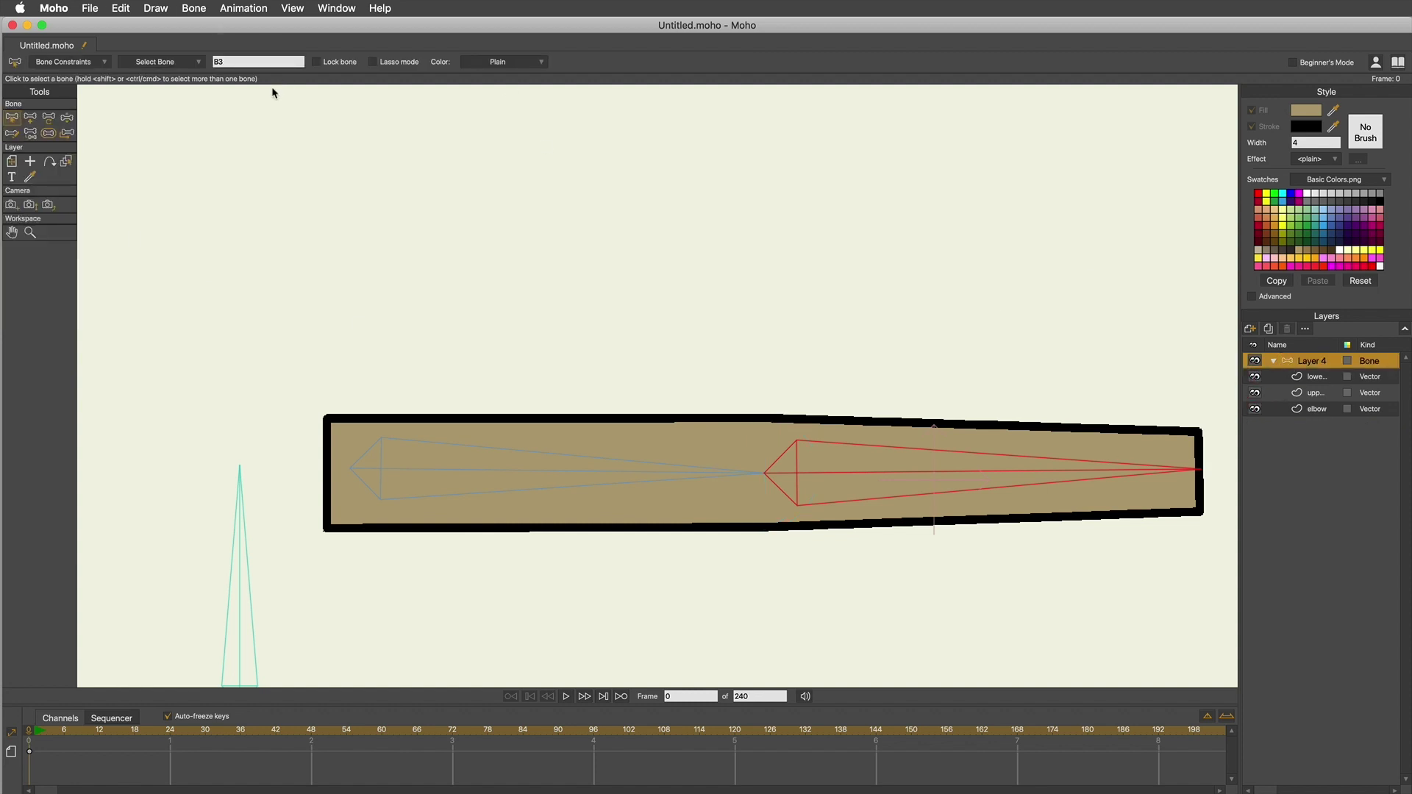
left_click(67, 117)
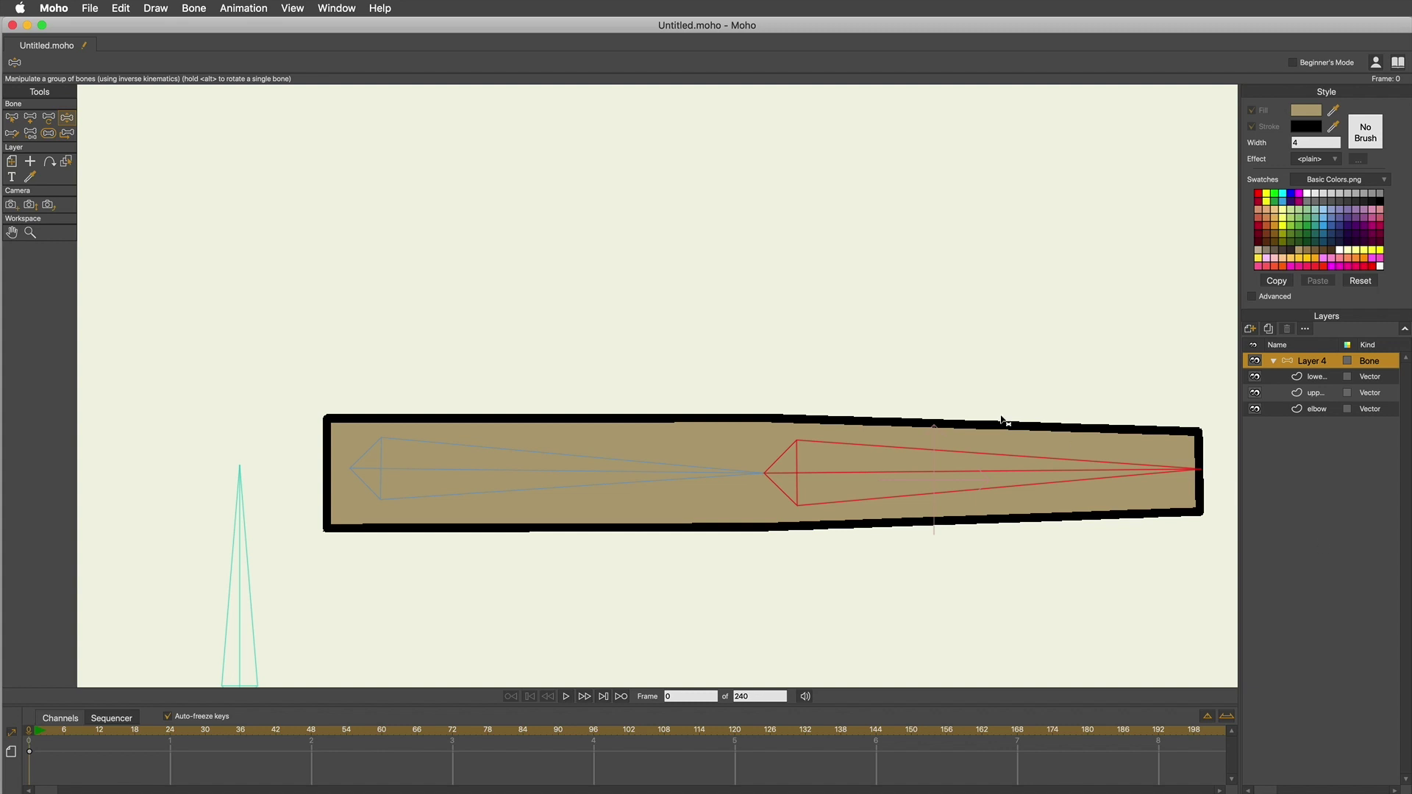
left_click_drag(1133, 483, 832, 686)
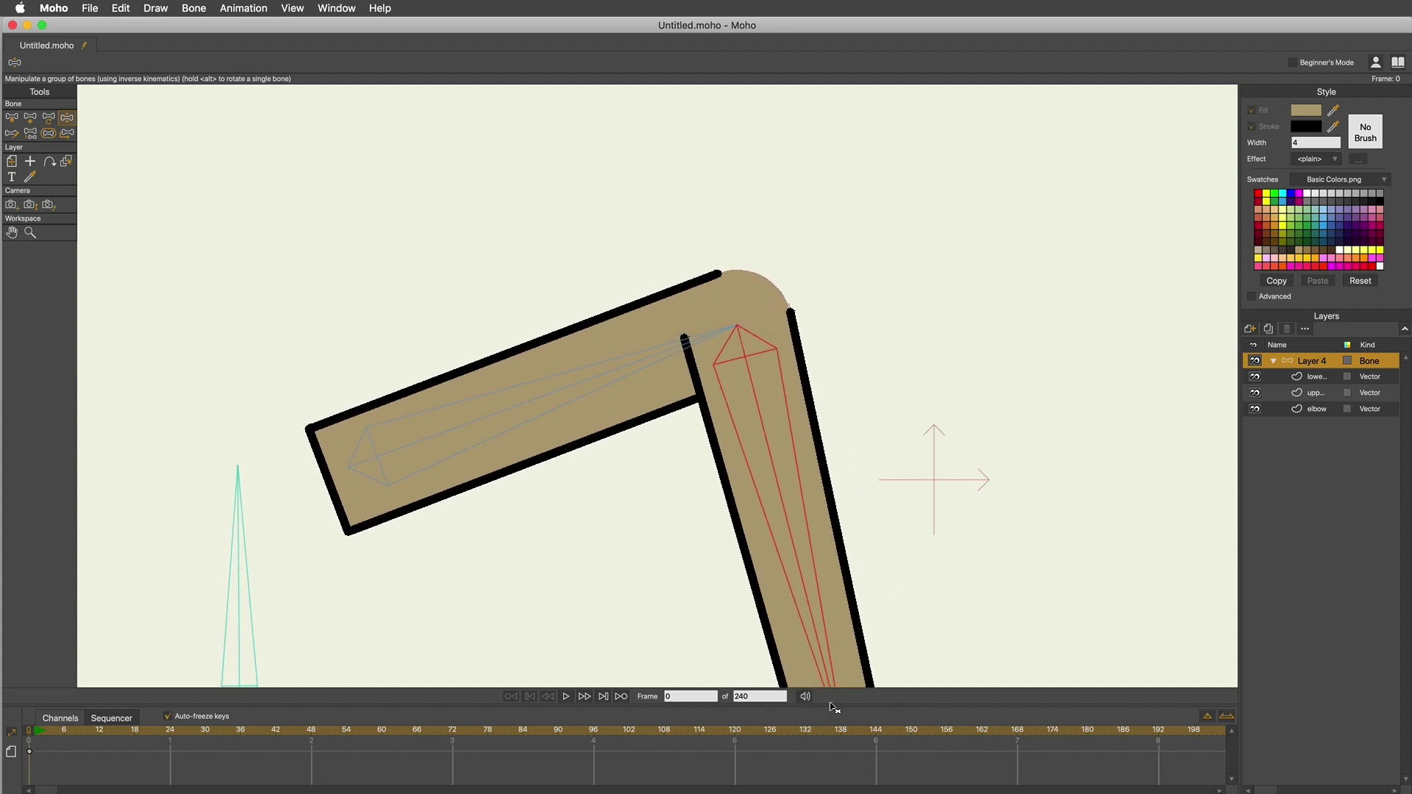
left_click(11, 117)
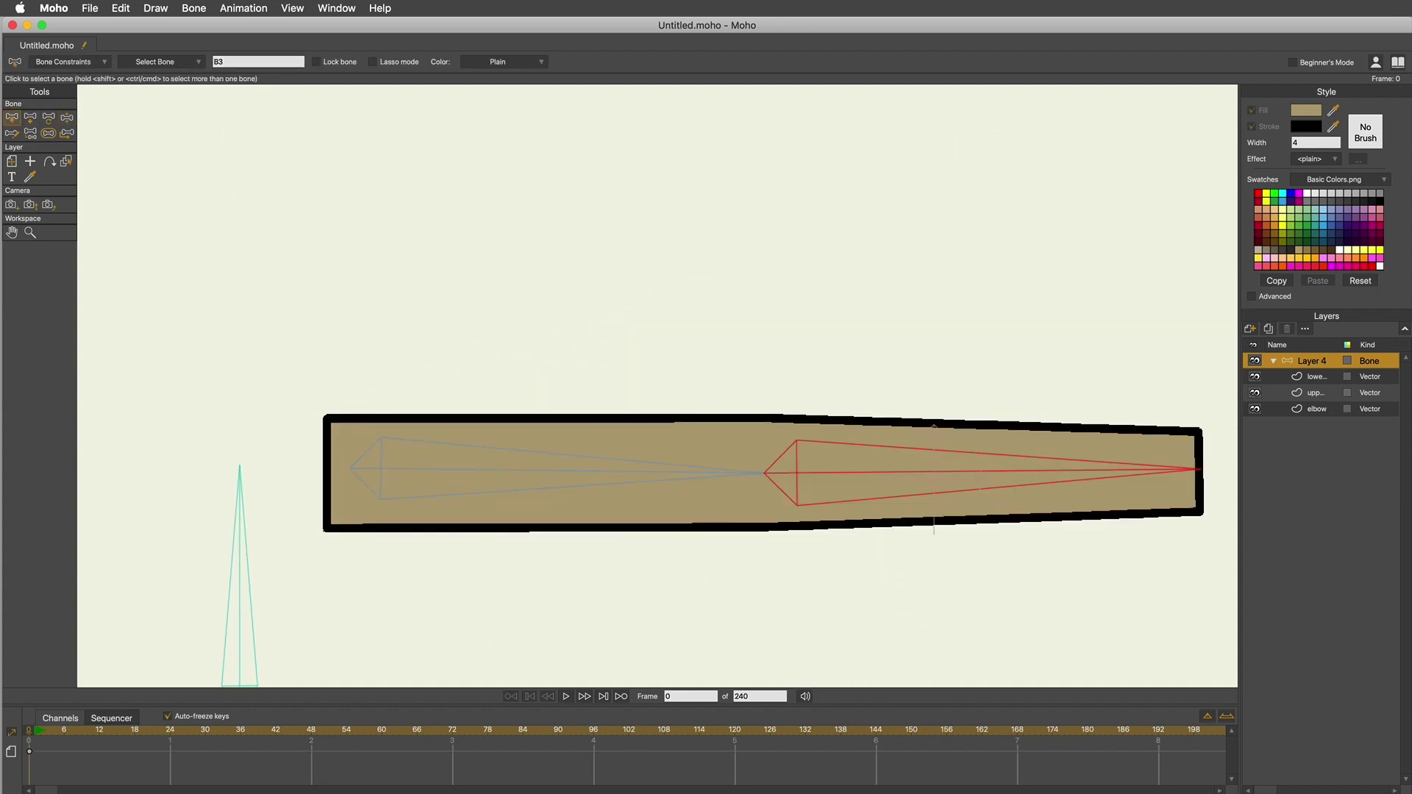
Step: Select the elbow layer and hide the upper and lower arm layers to isolate the circle
left_click(1312, 409)
left_click(1255, 393)
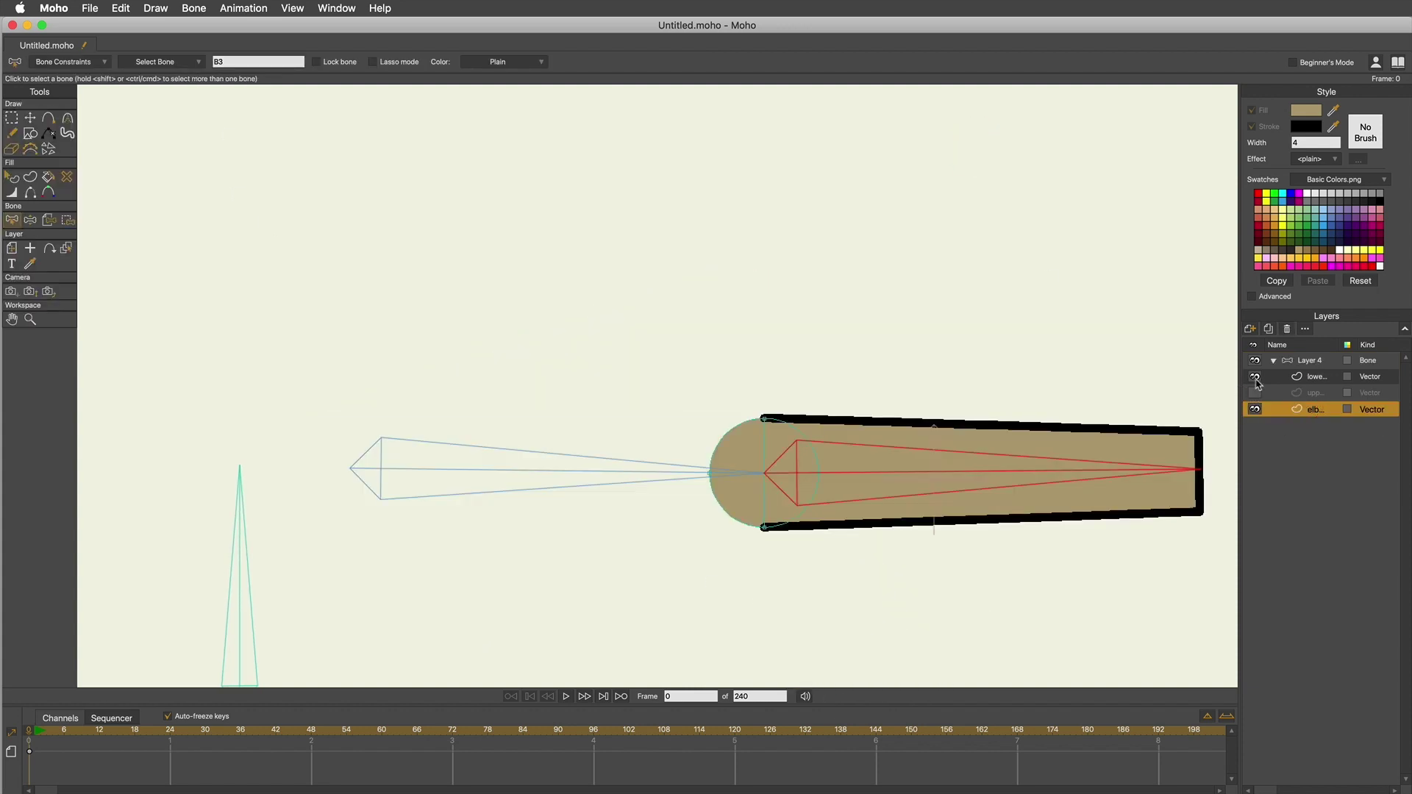
left_click(1255, 377)
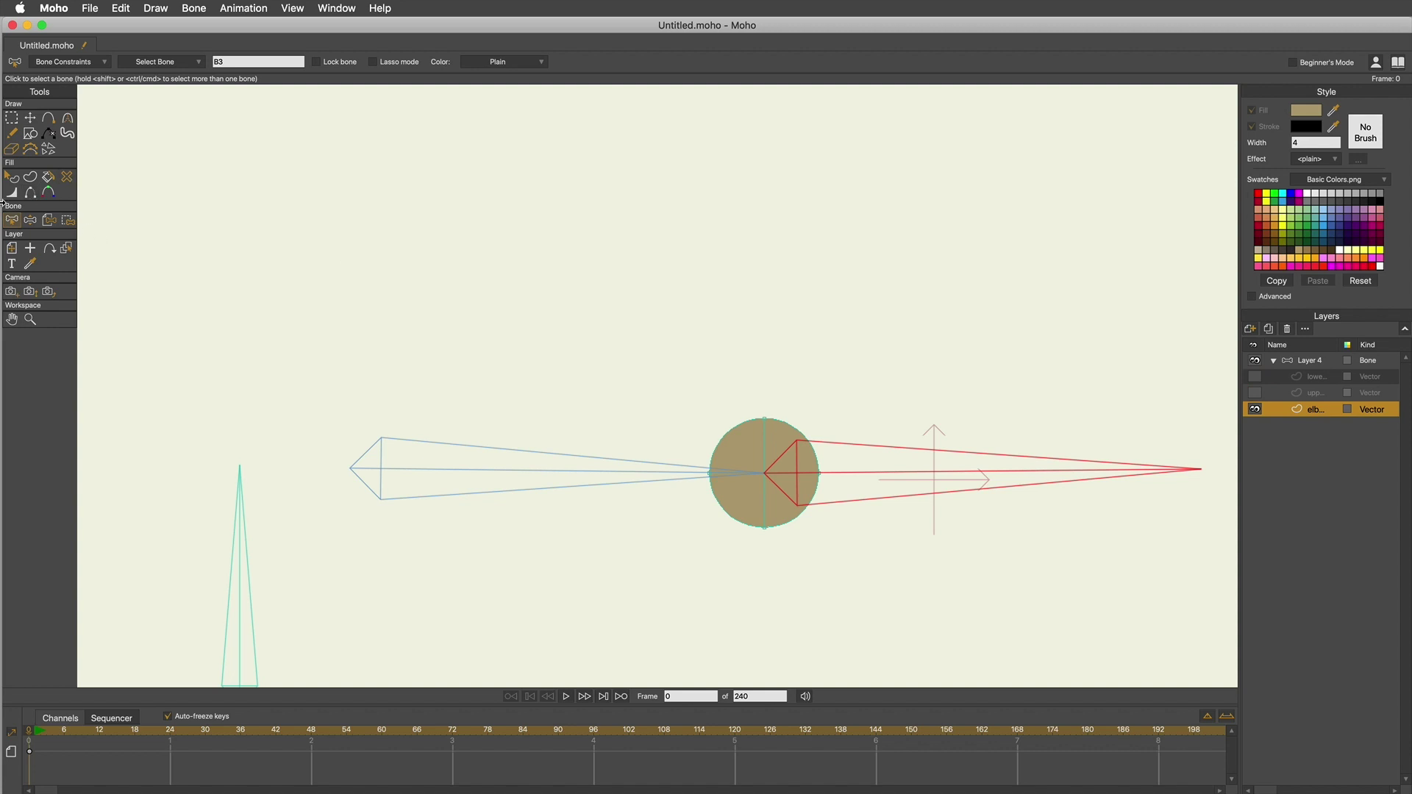
Step: Restore all four outline edges of the elbow circle and make the upper and lower arm layers visible again
left_click(33, 195)
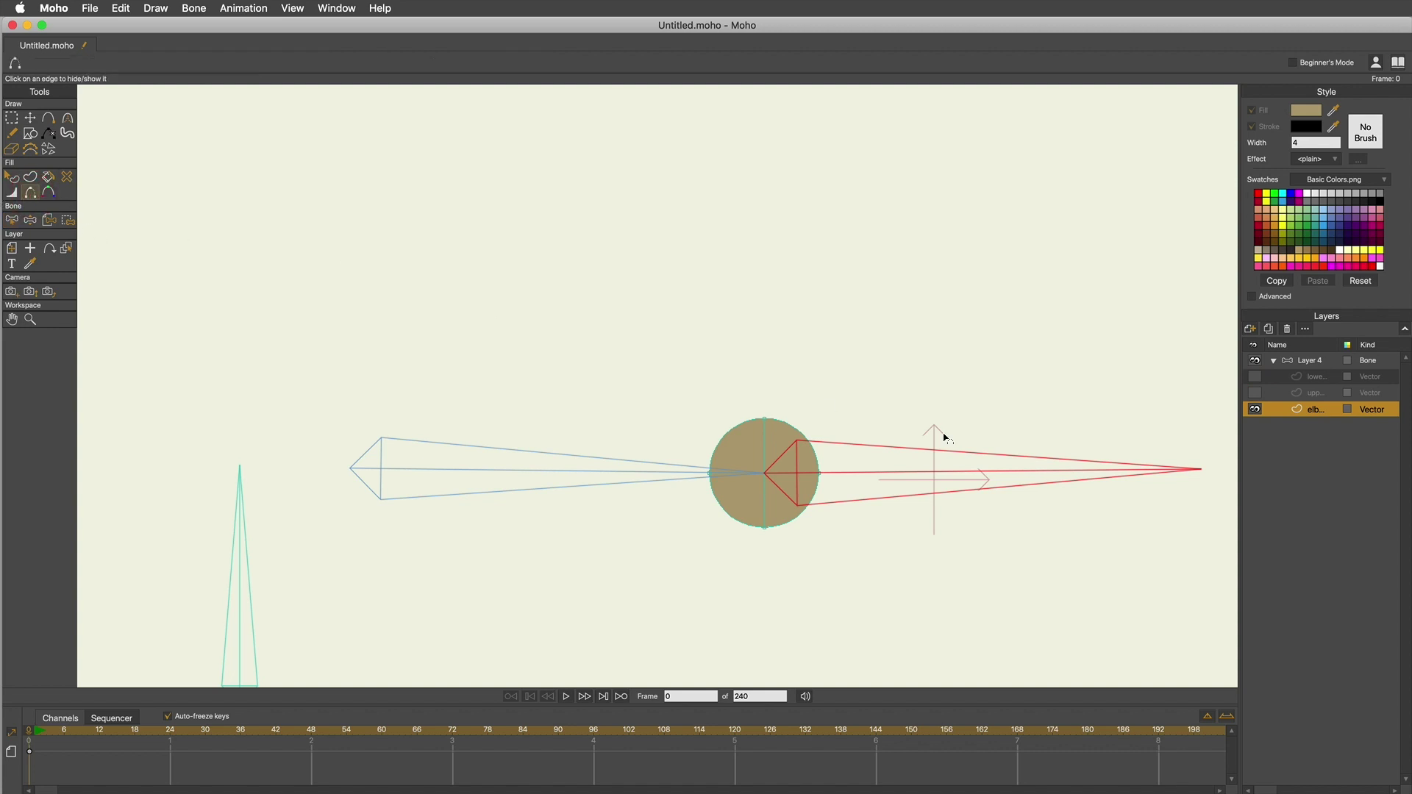
left_click(732, 431)
left_click(802, 432)
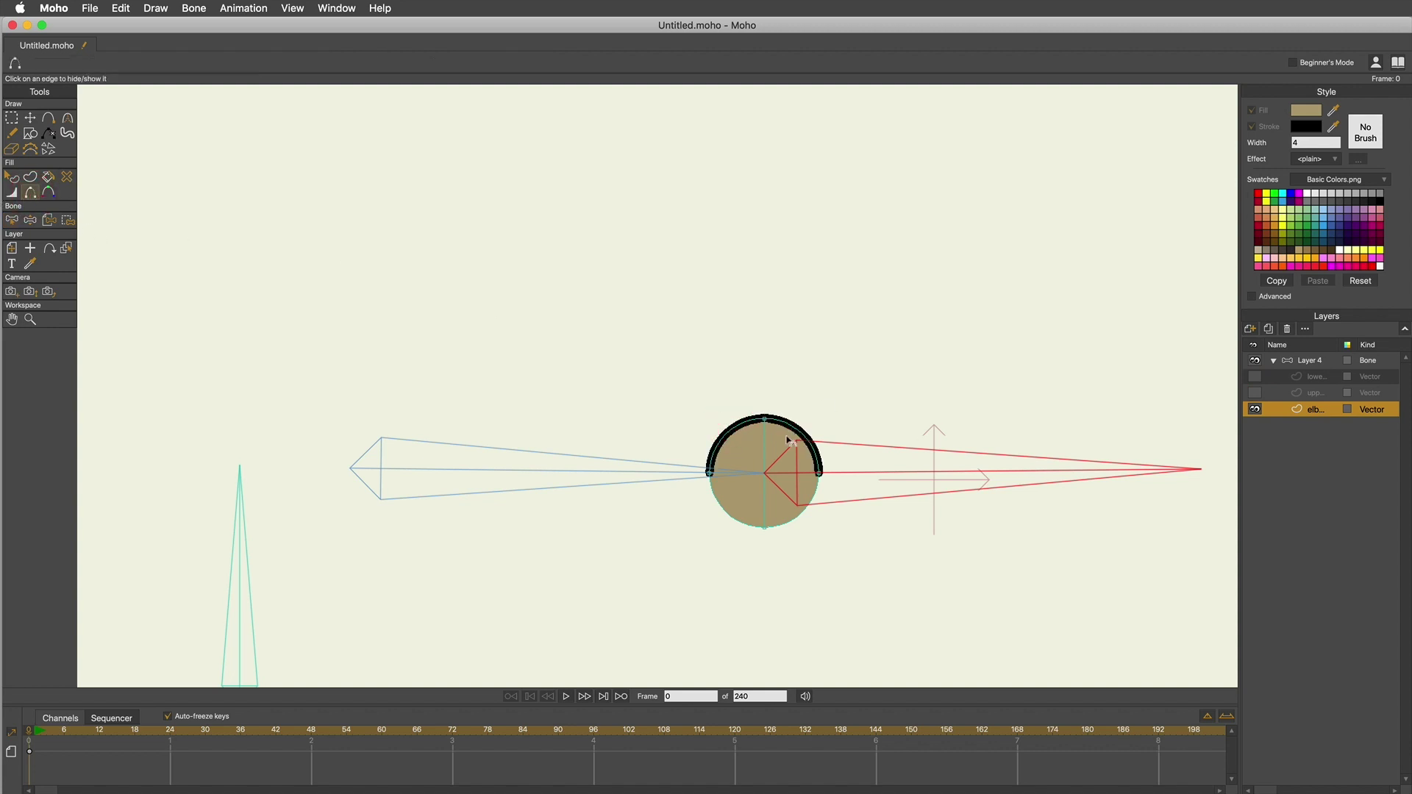
left_click(724, 513)
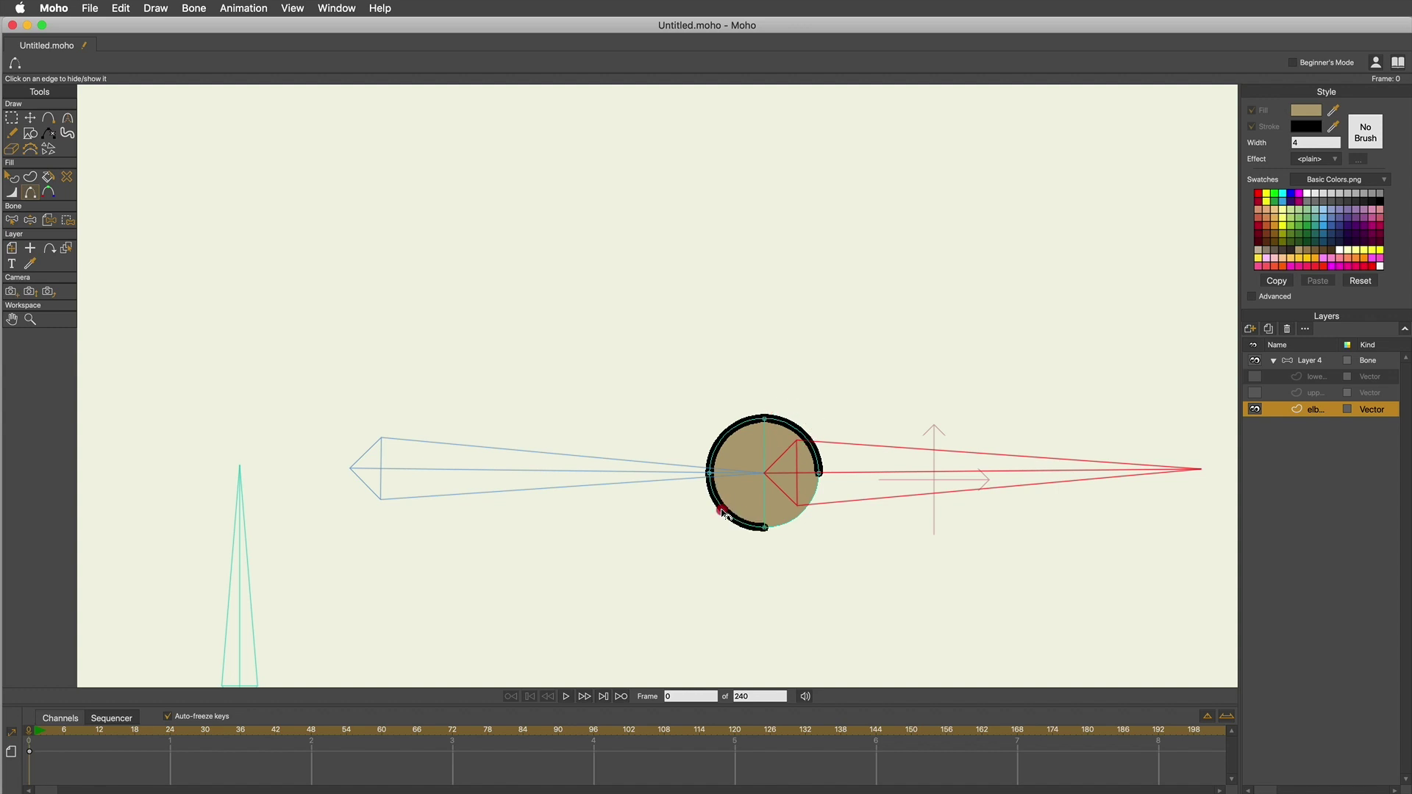
left_click(799, 512)
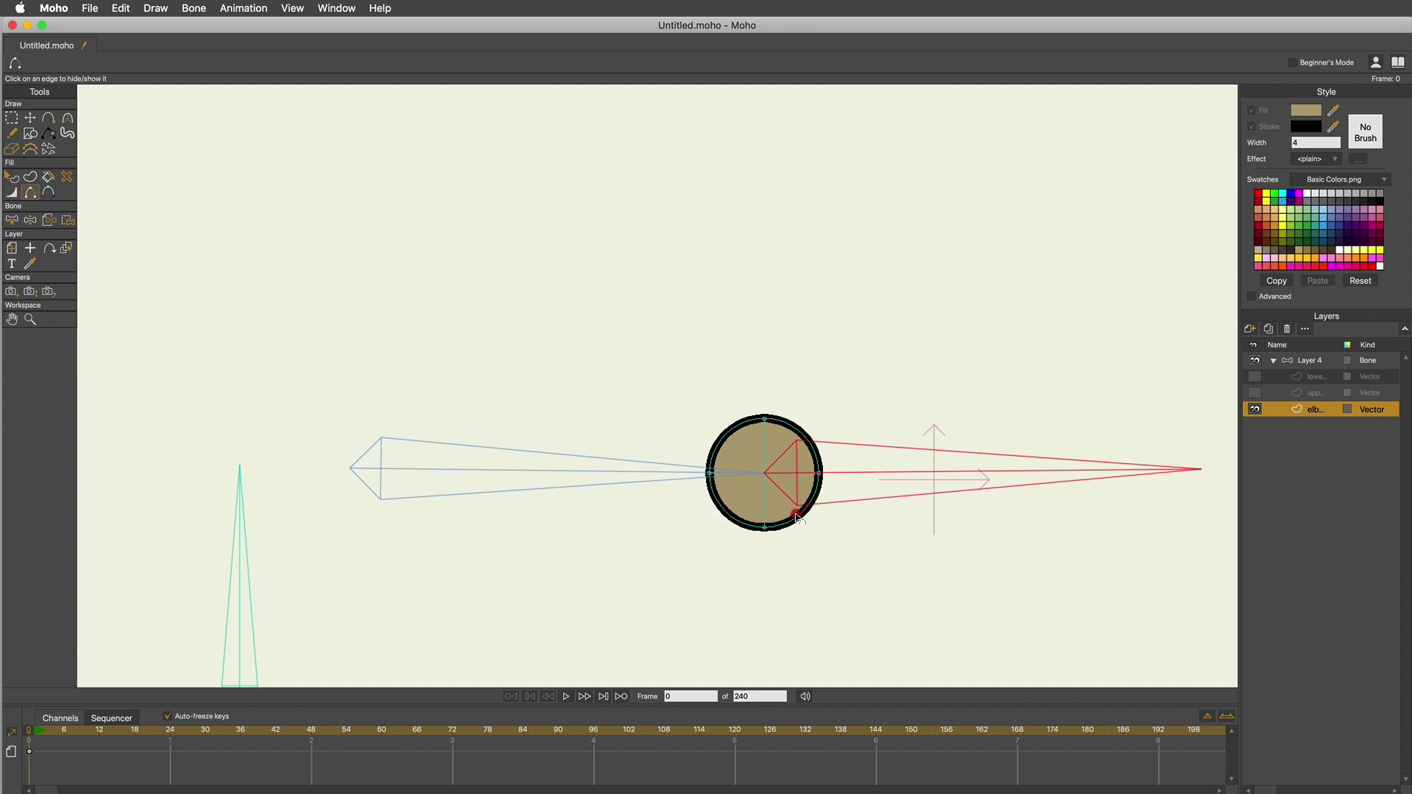
left_click(1256, 393)
left_click(1255, 377)
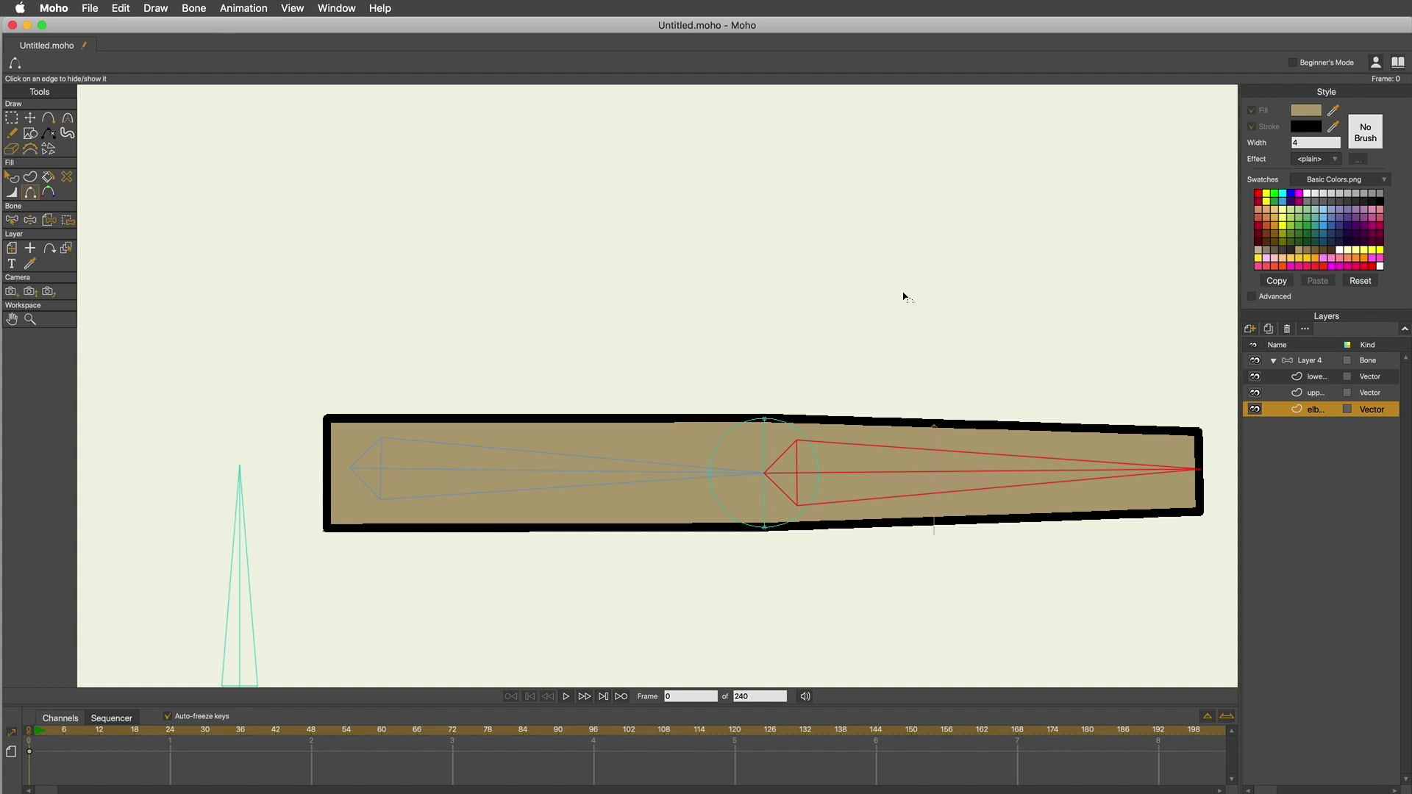
Step: Test the outlined elbow by manipulating the lower arm bone upward on the Layer 4 bone layer
left_click(1324, 364)
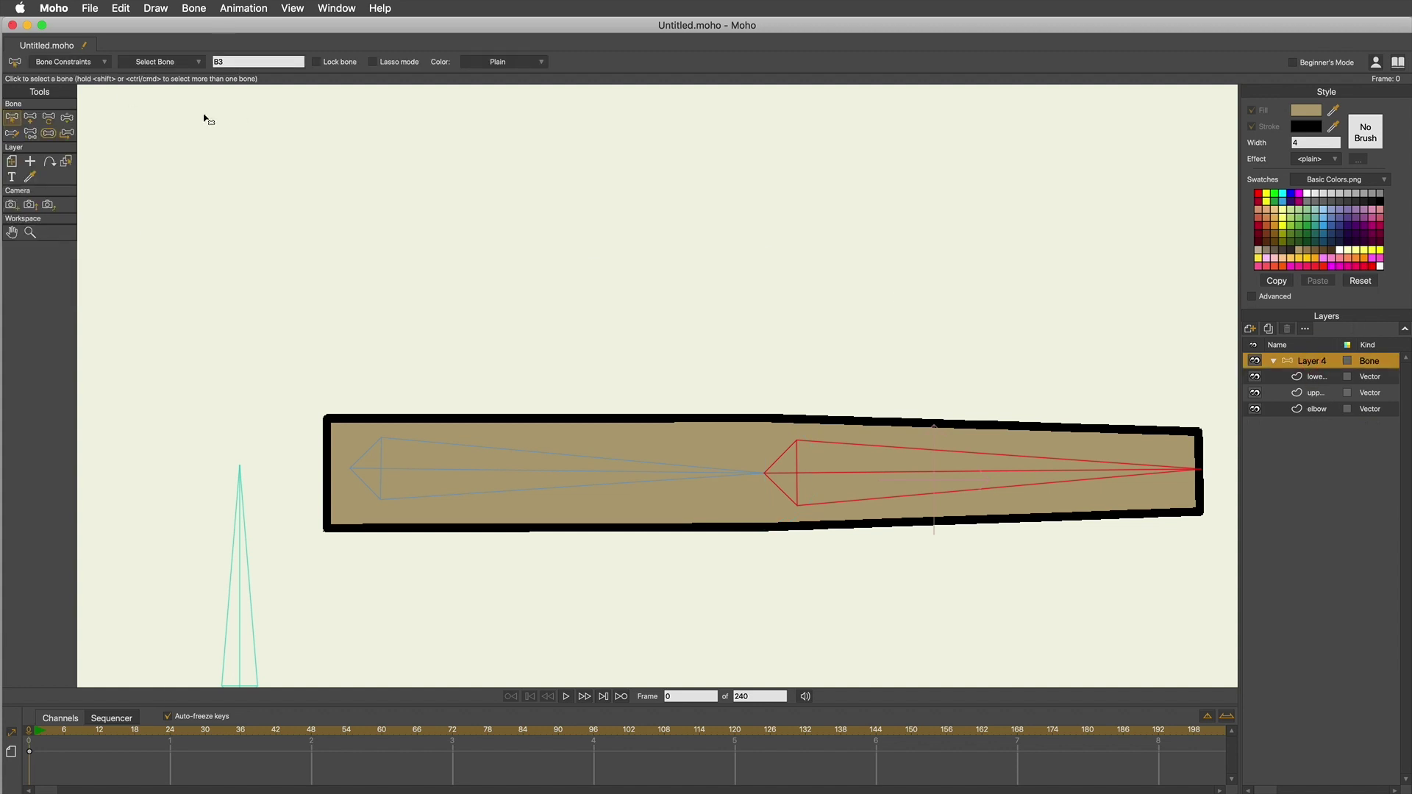
left_click(67, 119)
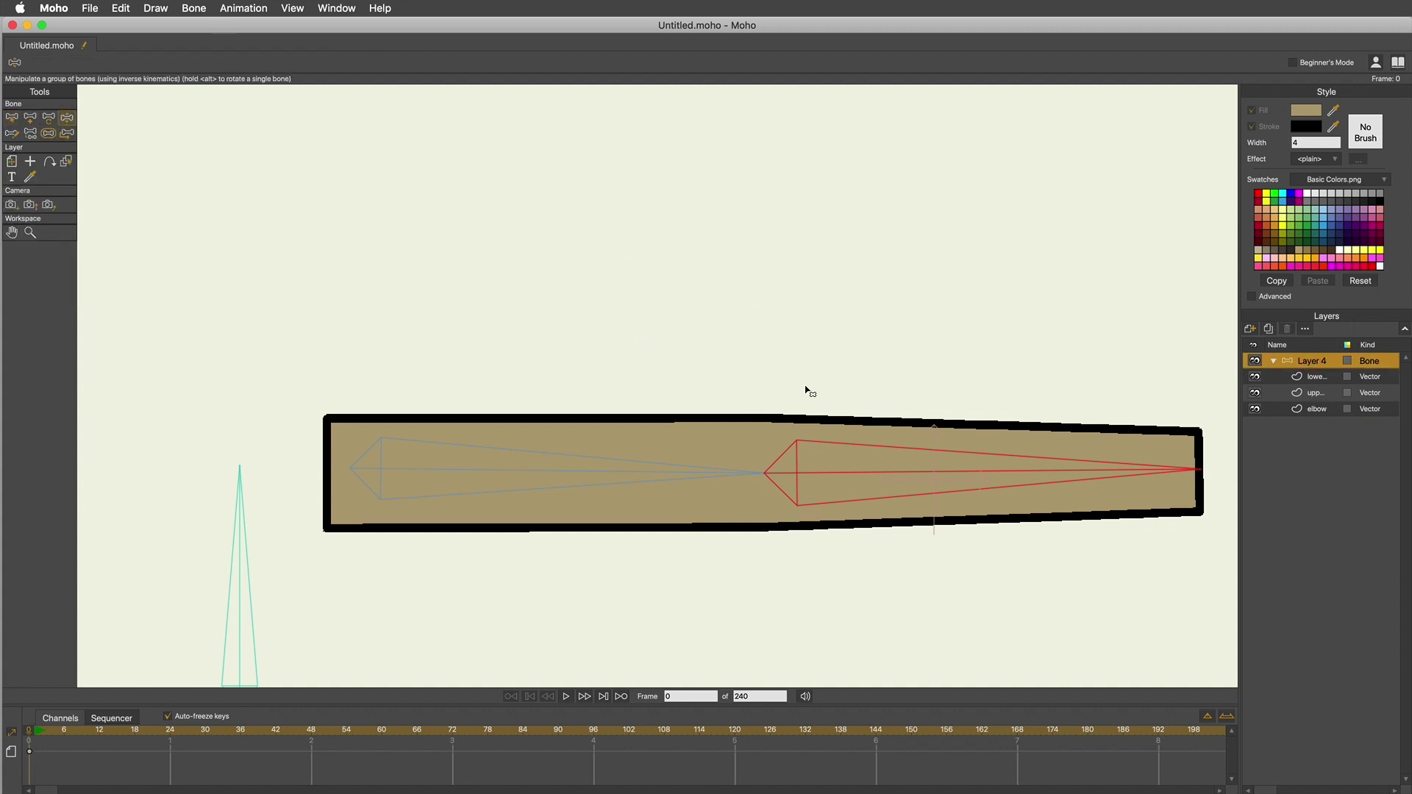
left_click_drag(1049, 480, 723, 141)
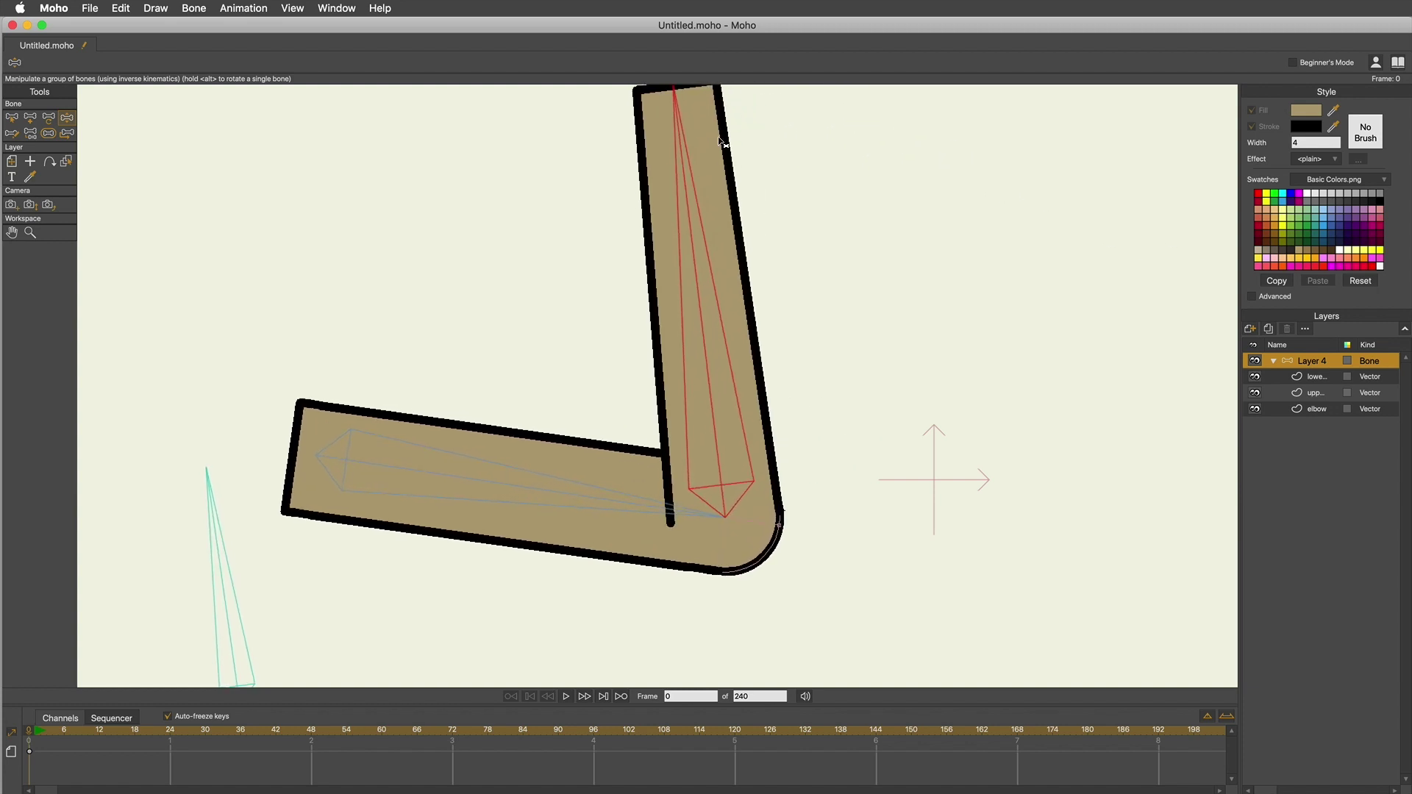
left_click(11, 116)
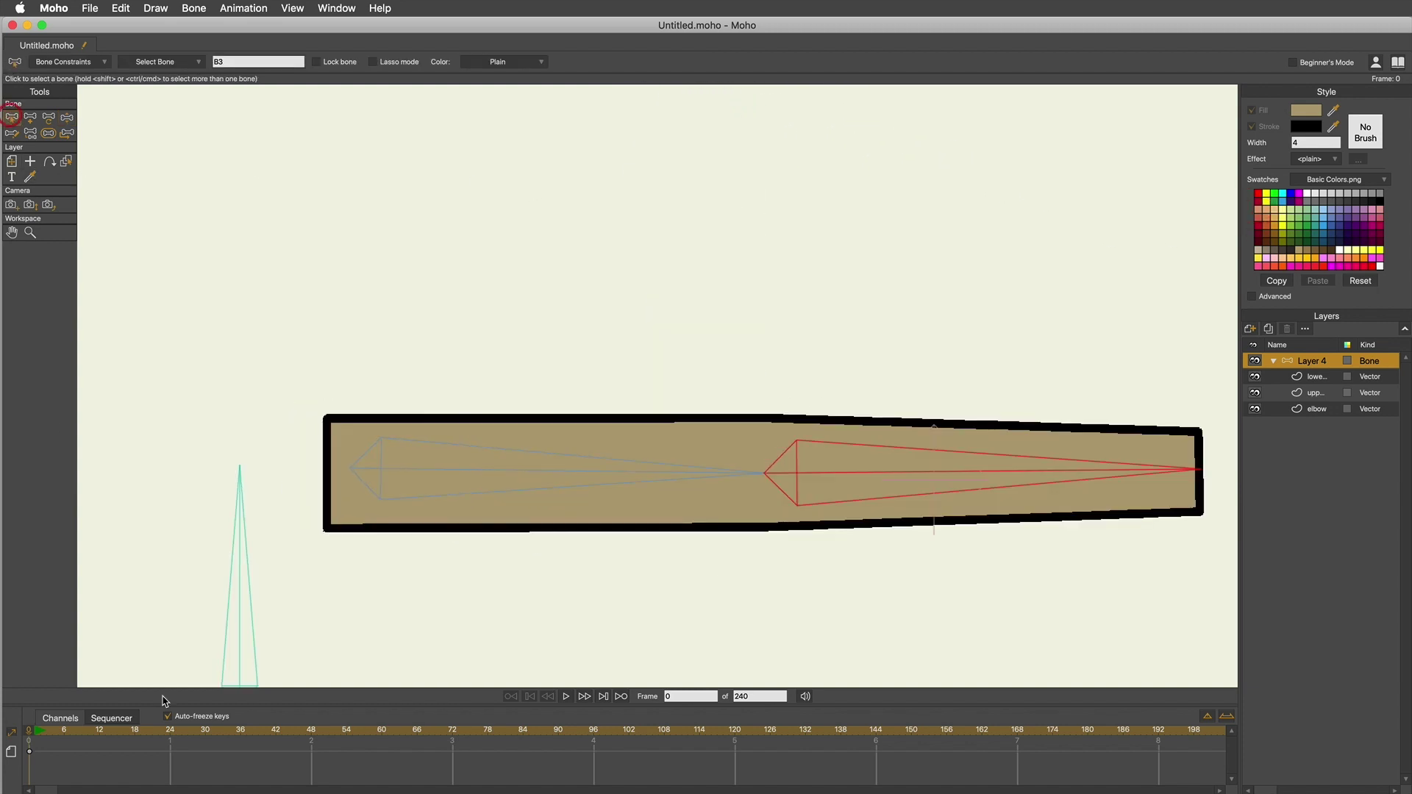
Step: At frame 24, rotate the lower arm bone up and back so the forearm folds over the upper arm
left_click_drag(82, 736, 302, 767)
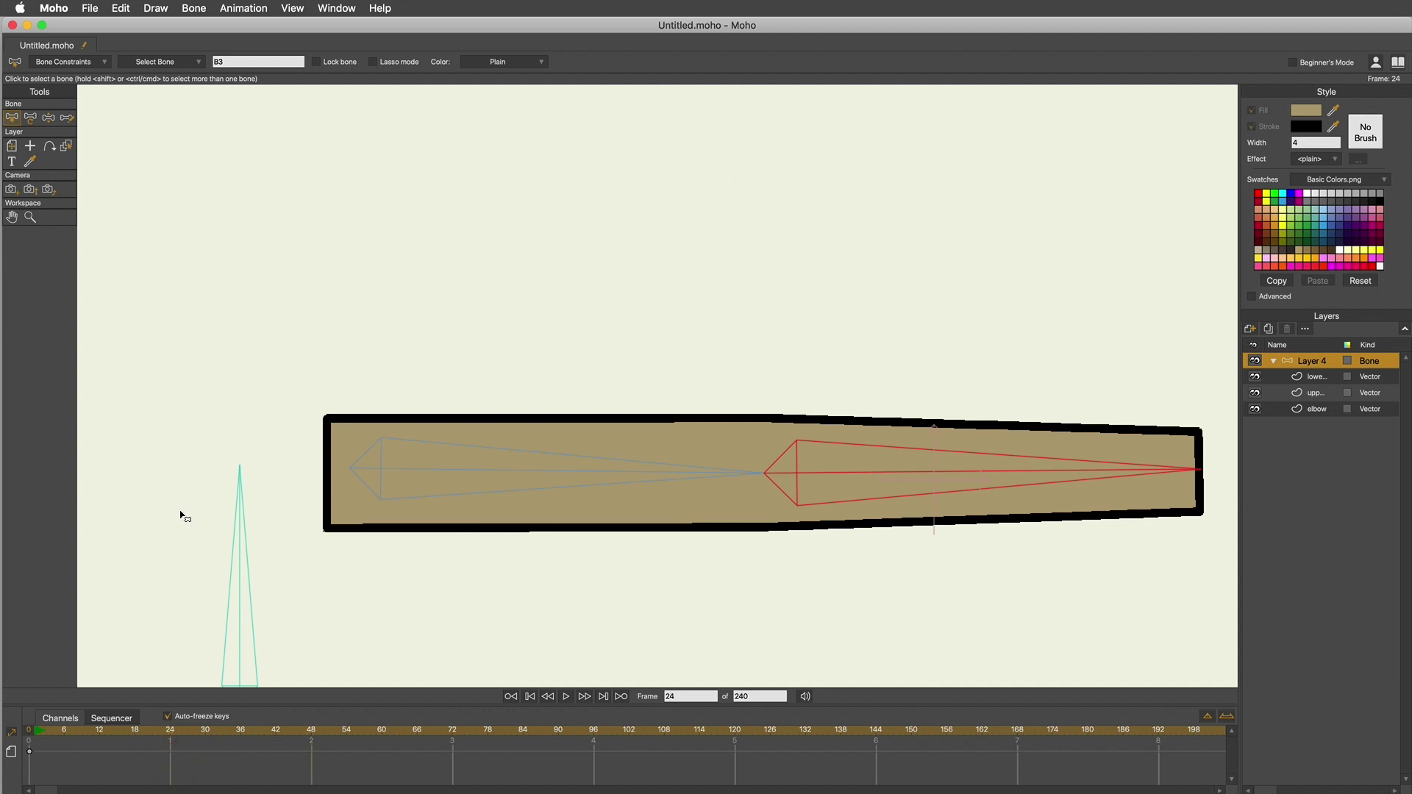
left_click(67, 118)
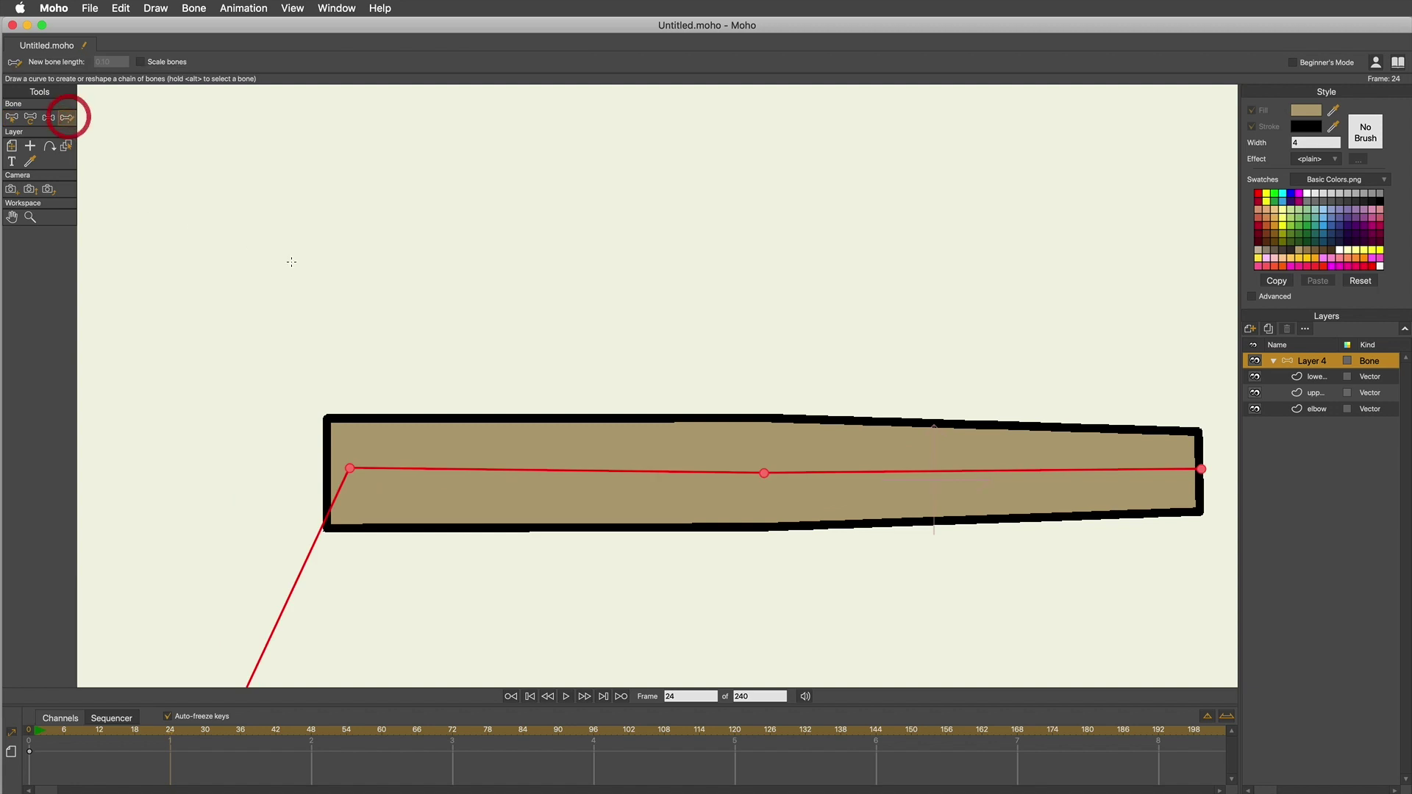
left_click(31, 118)
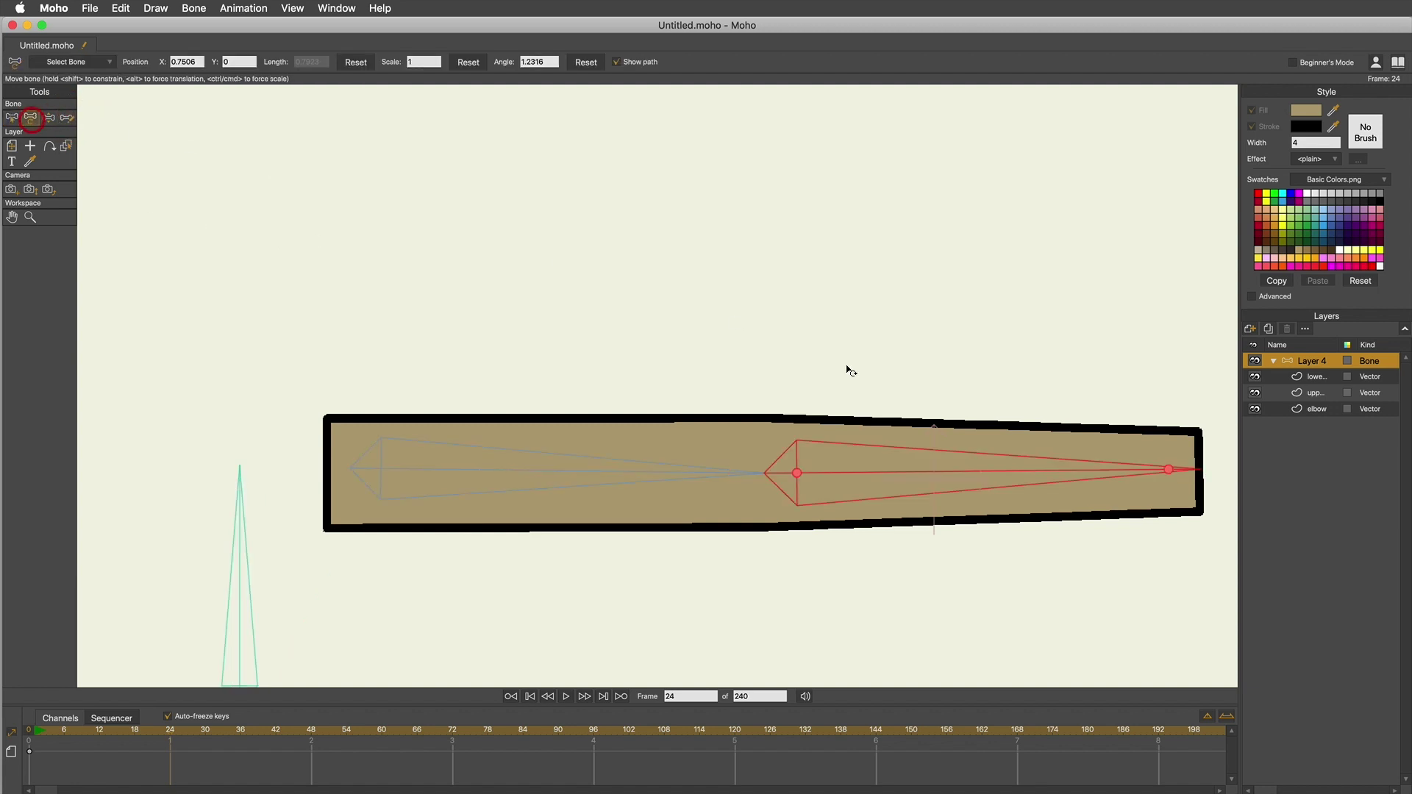
left_click_drag(1114, 475, 412, 232)
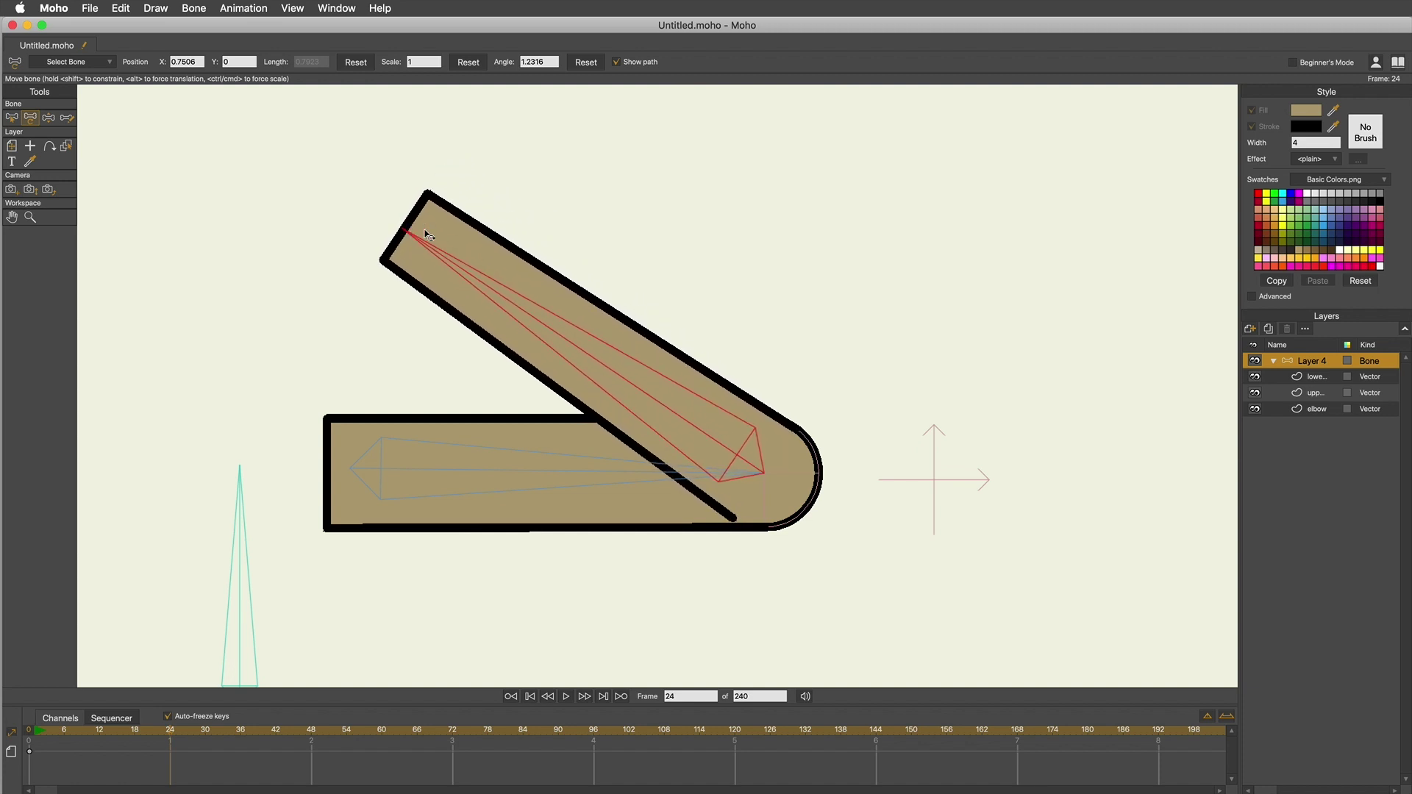
Step: Freeze the lower arm layer's inner elbow corner point at frame 16 with Freeze Selected Points
left_click(1322, 382)
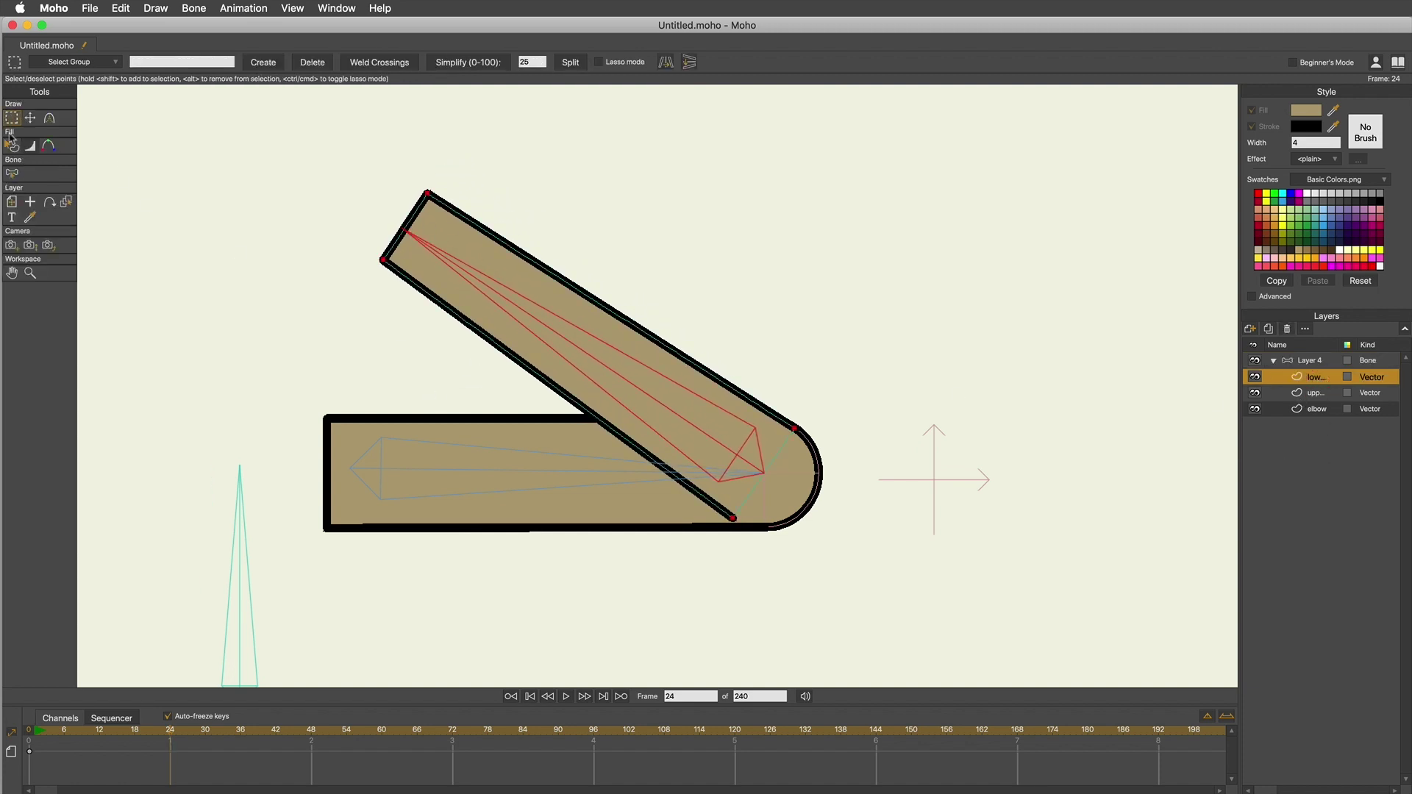
left_click(115, 159)
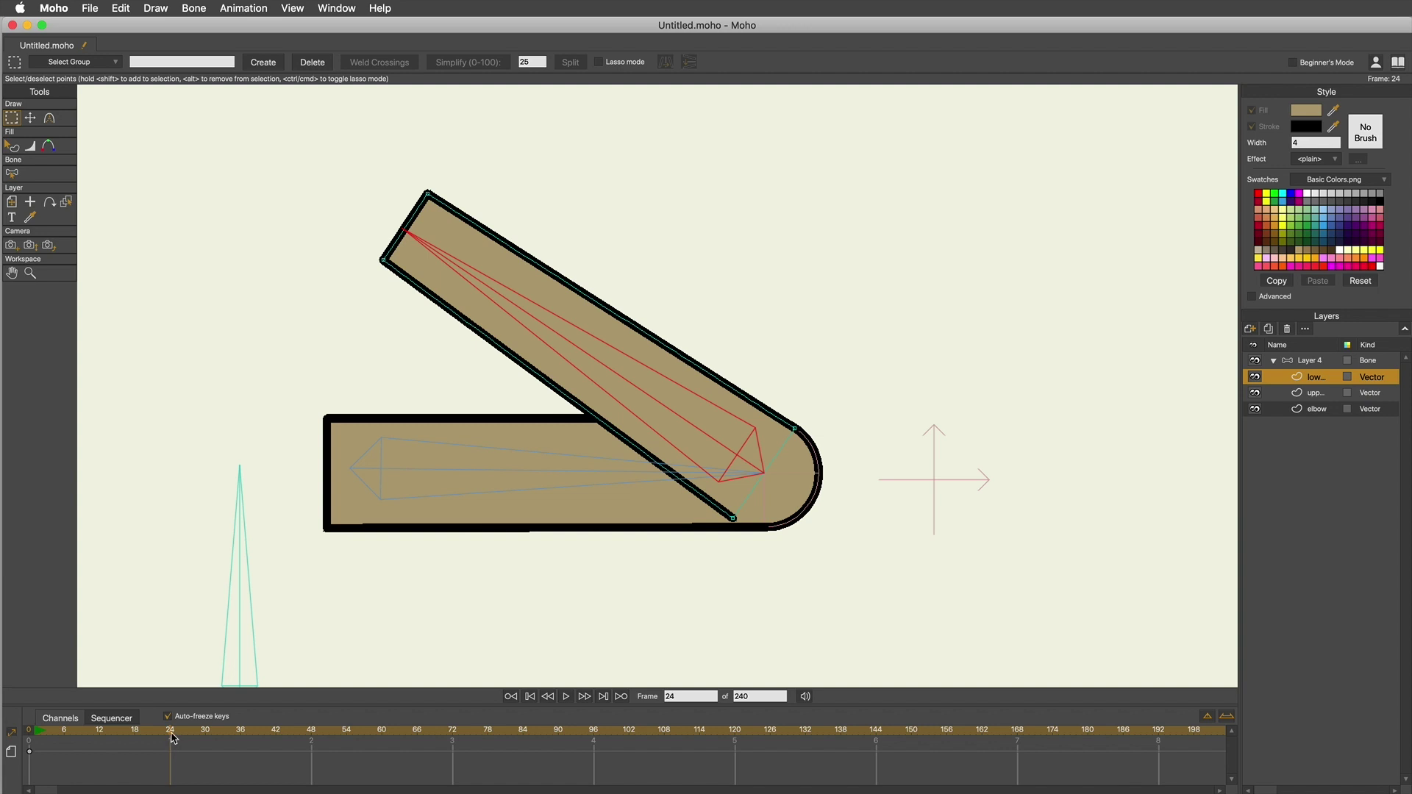
left_click_drag(174, 739, 122, 749)
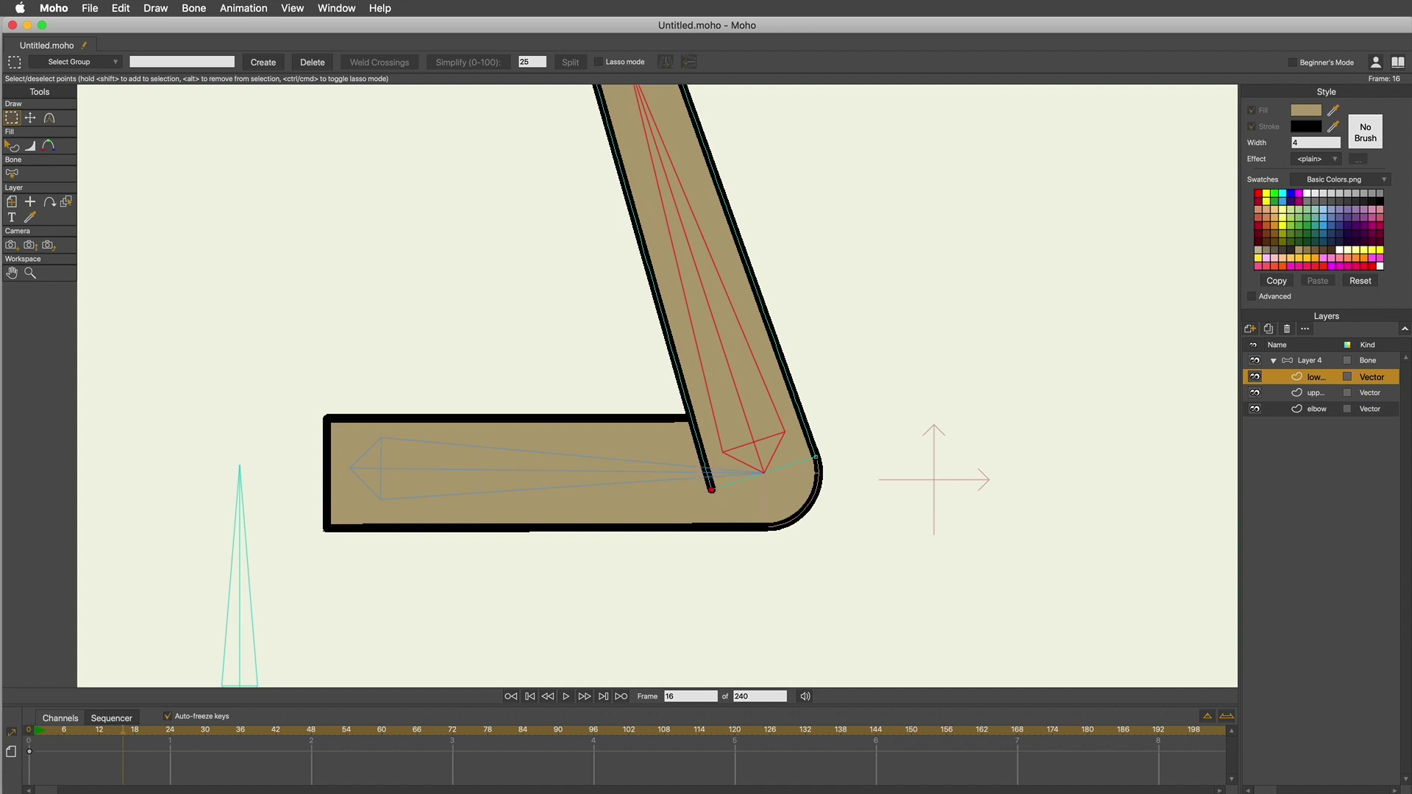
left_click(155, 8)
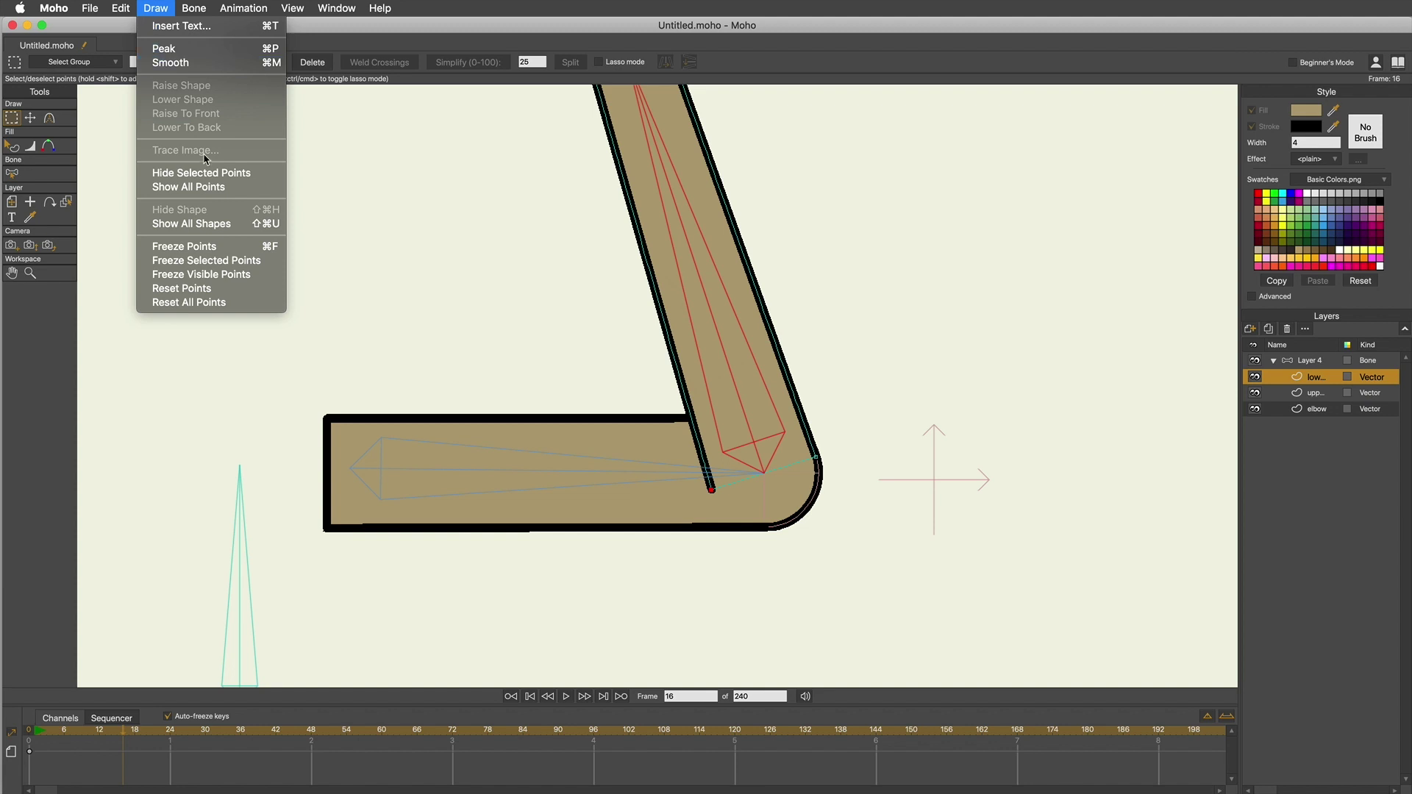
left_click(225, 266)
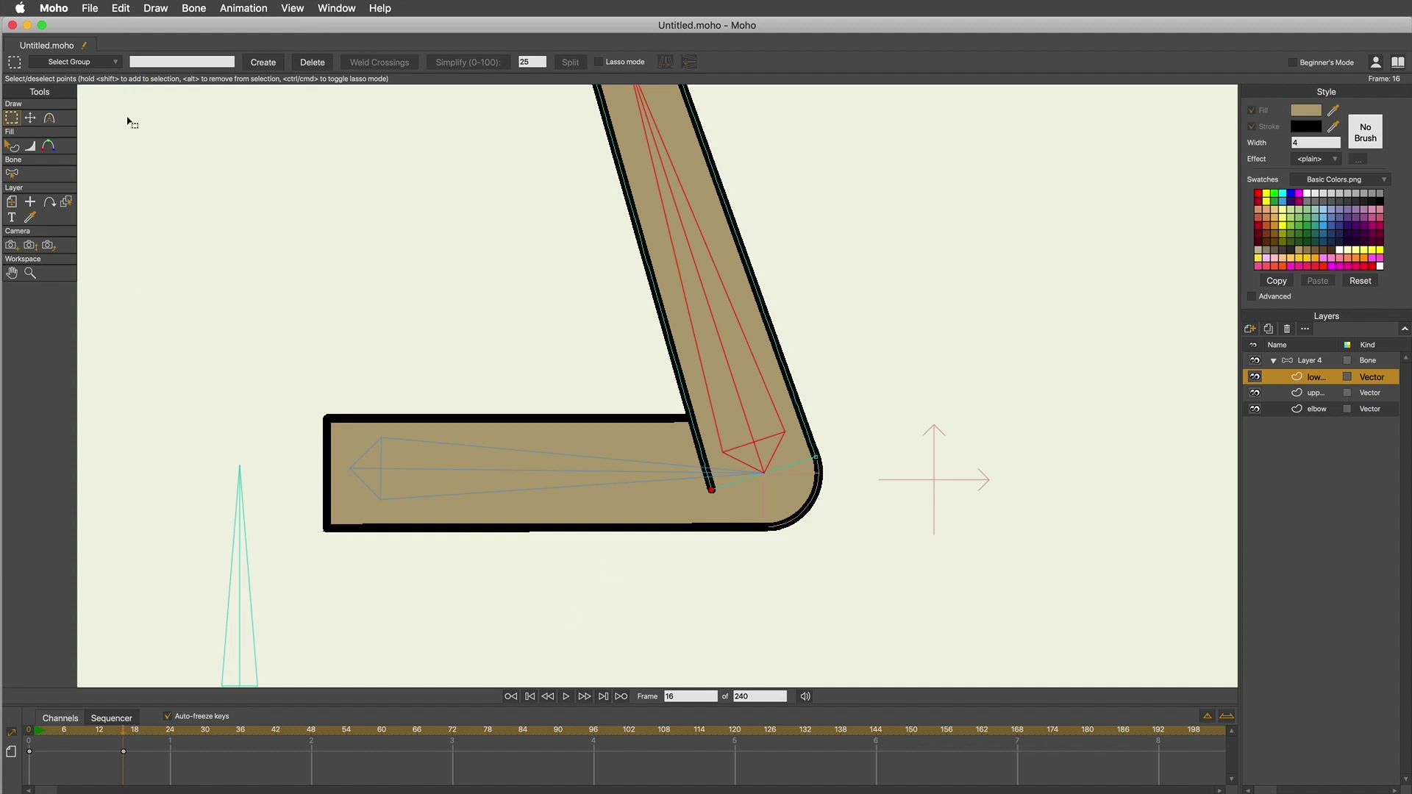
Step: Try pulling the lower arm's inner elbow point up along the forearm edge at frame 17 with Transform Points
left_click(30, 117)
left_click(217, 177)
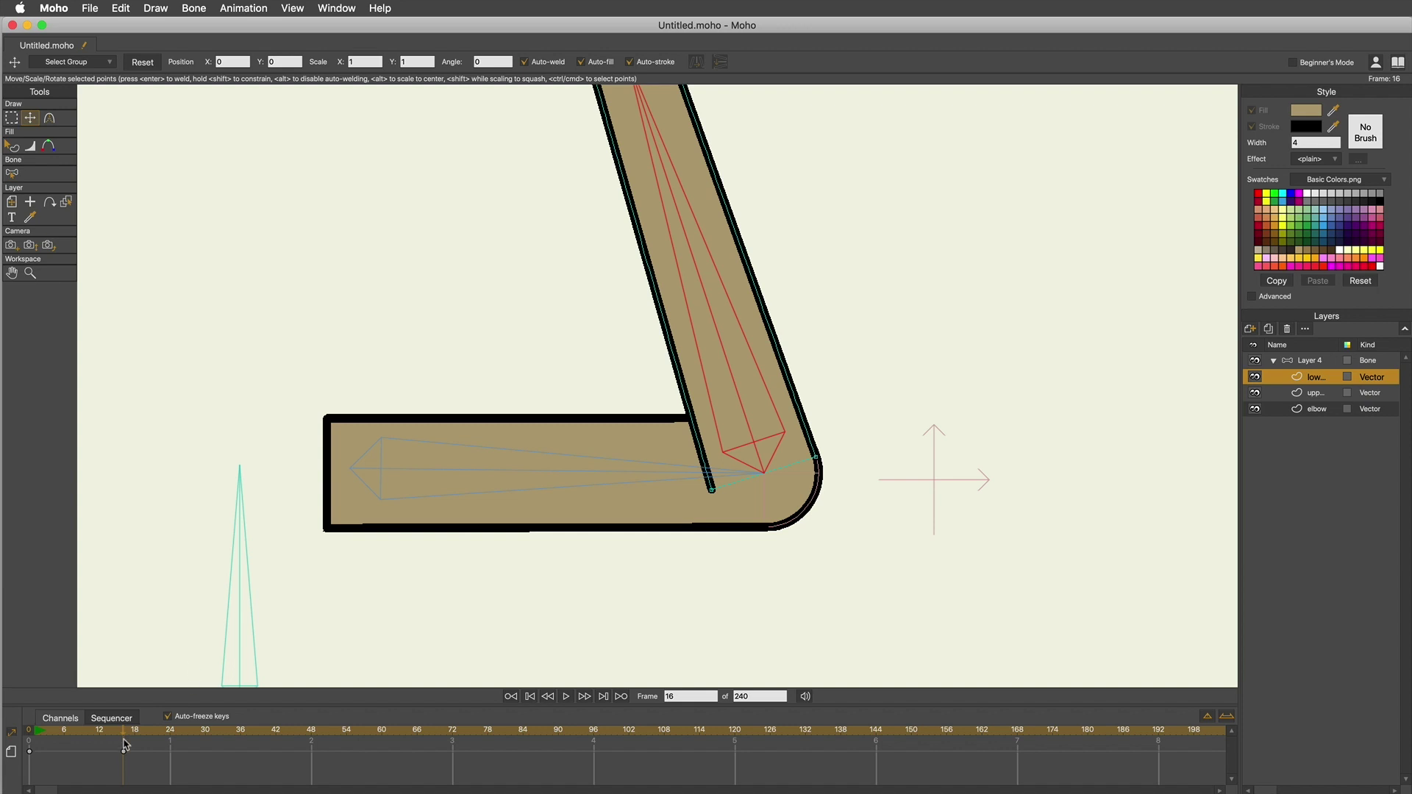
left_click_drag(125, 738, 131, 739)
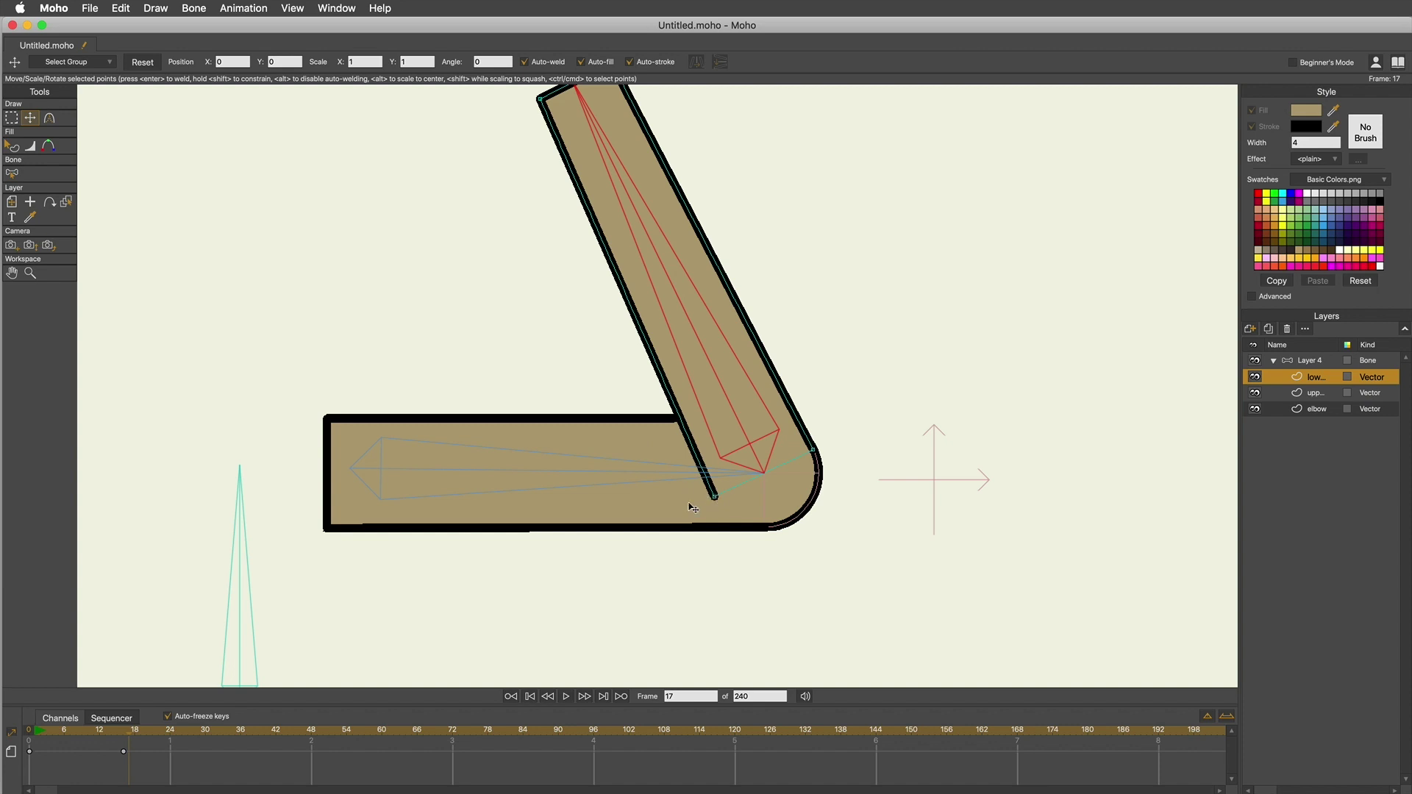
left_click_drag(714, 497, 705, 478)
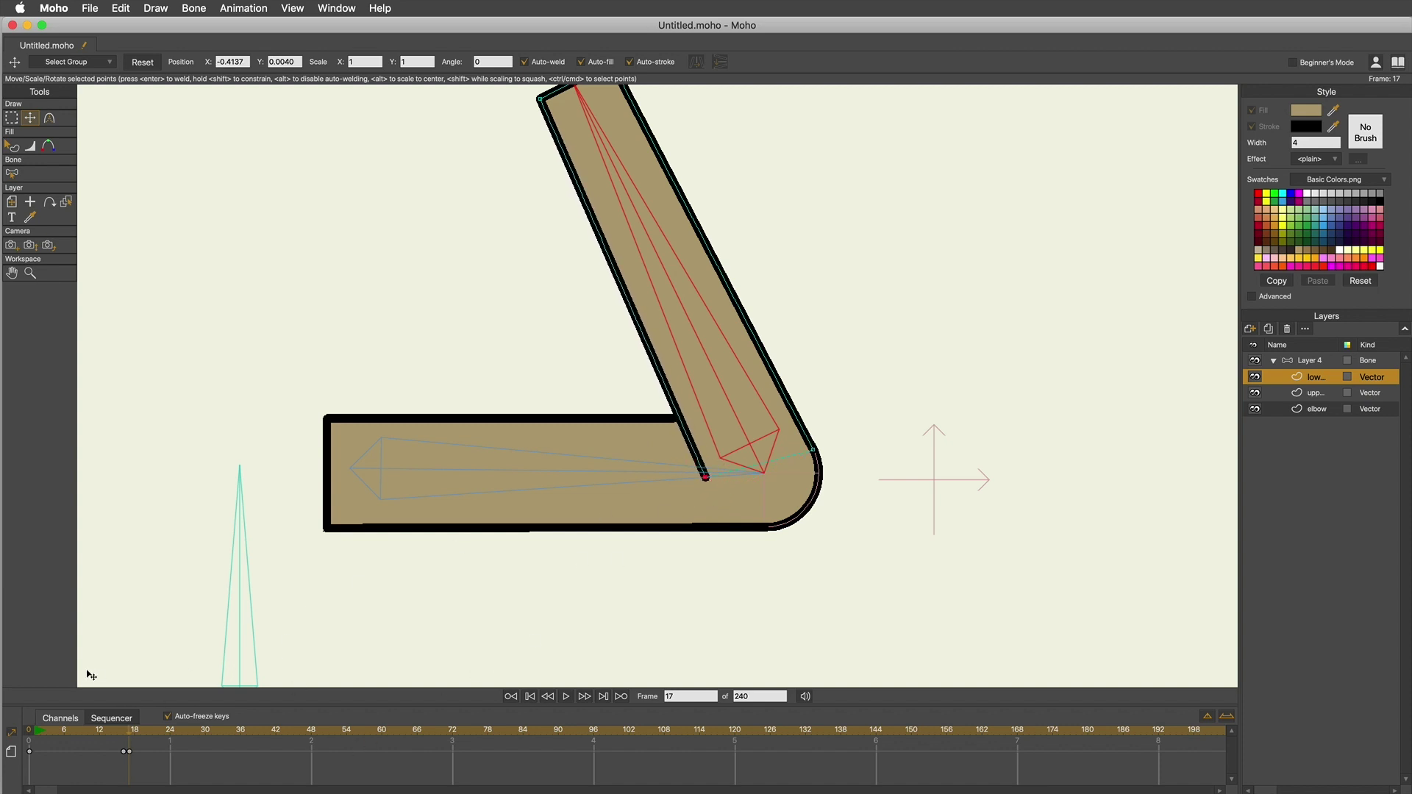
Step: At frame 24, move the lower arm's inner elbow point up along the folded forearm edge to shorten the overlapping line
left_click_drag(132, 733, 170, 740)
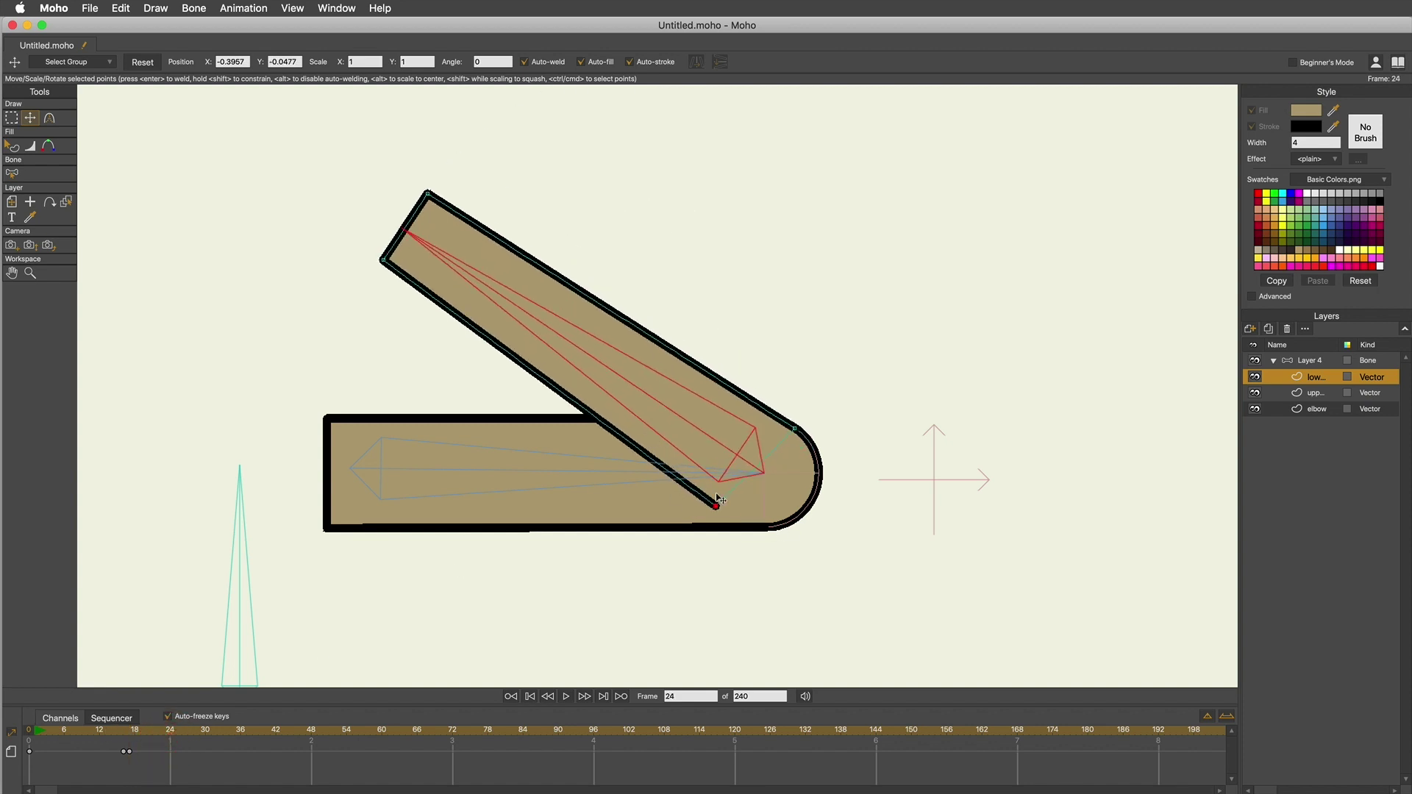
left_click_drag(718, 510, 688, 485)
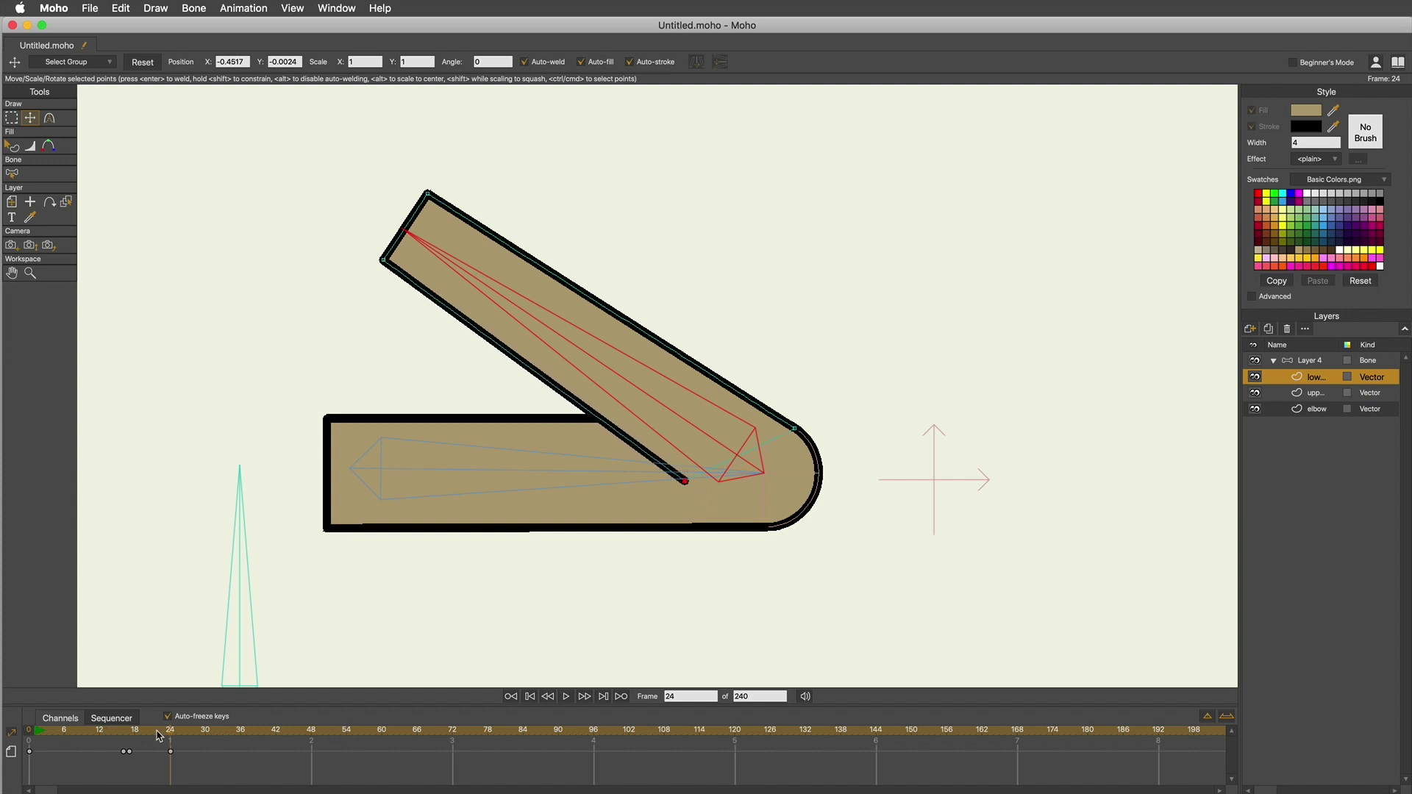
mouse_move(170, 739)
left_mouse_down()
mouse_move(97, 739)
mouse_move(173, 753)
left_mouse_up()
left_click_drag(686, 483, 692, 480)
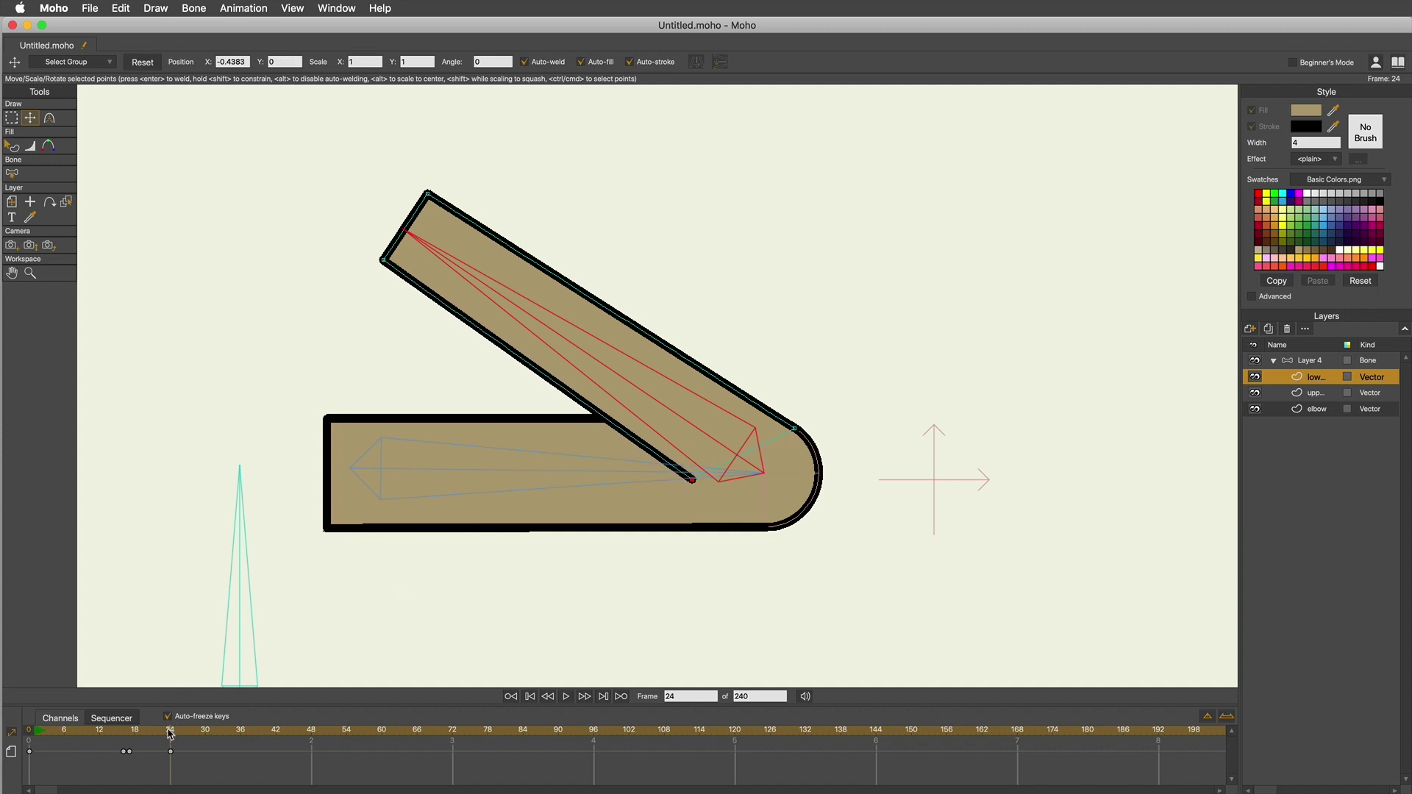
Step: Delete the lower arm layer's point keyframe at frame 17
left_click_drag(171, 733, 129, 732)
left_click(130, 752)
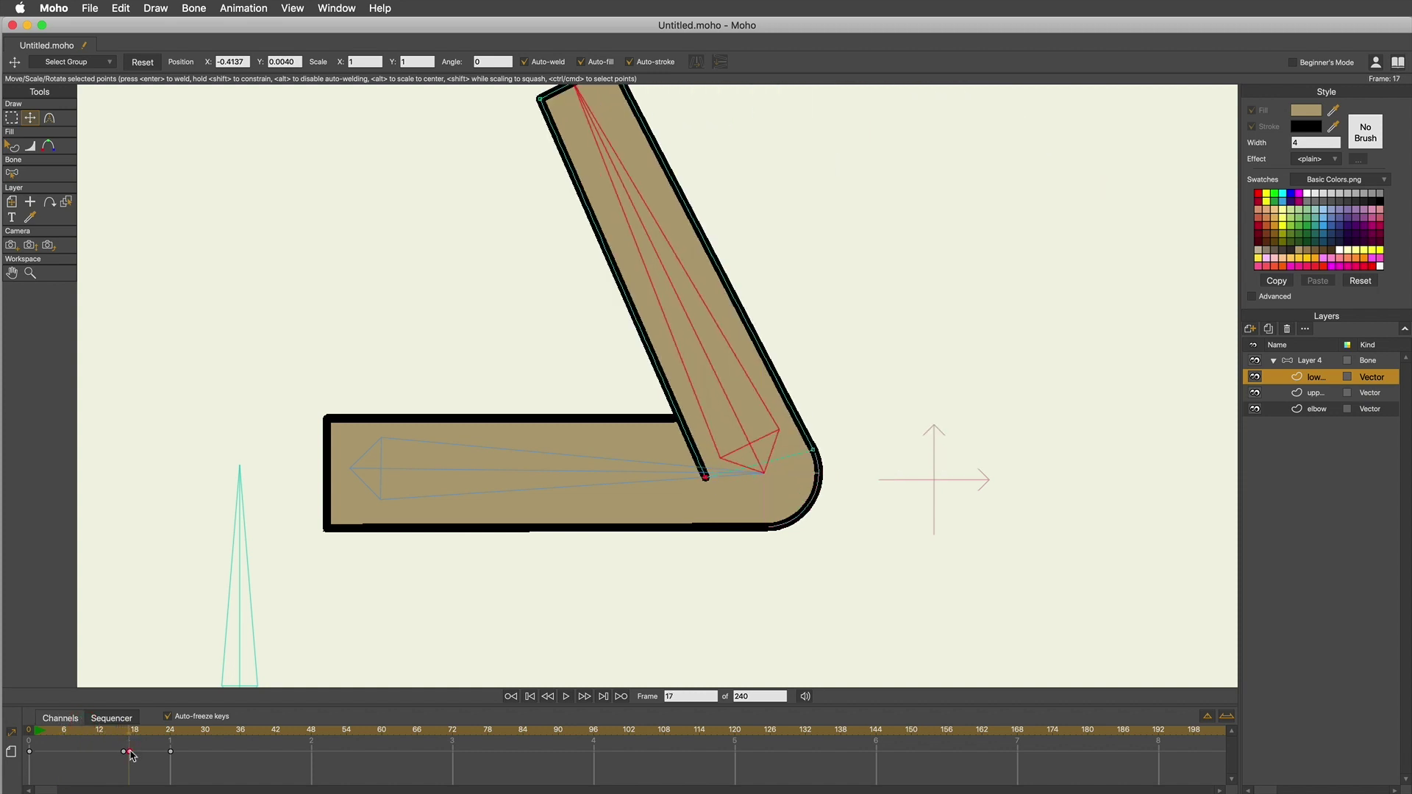
key("BackSpace")
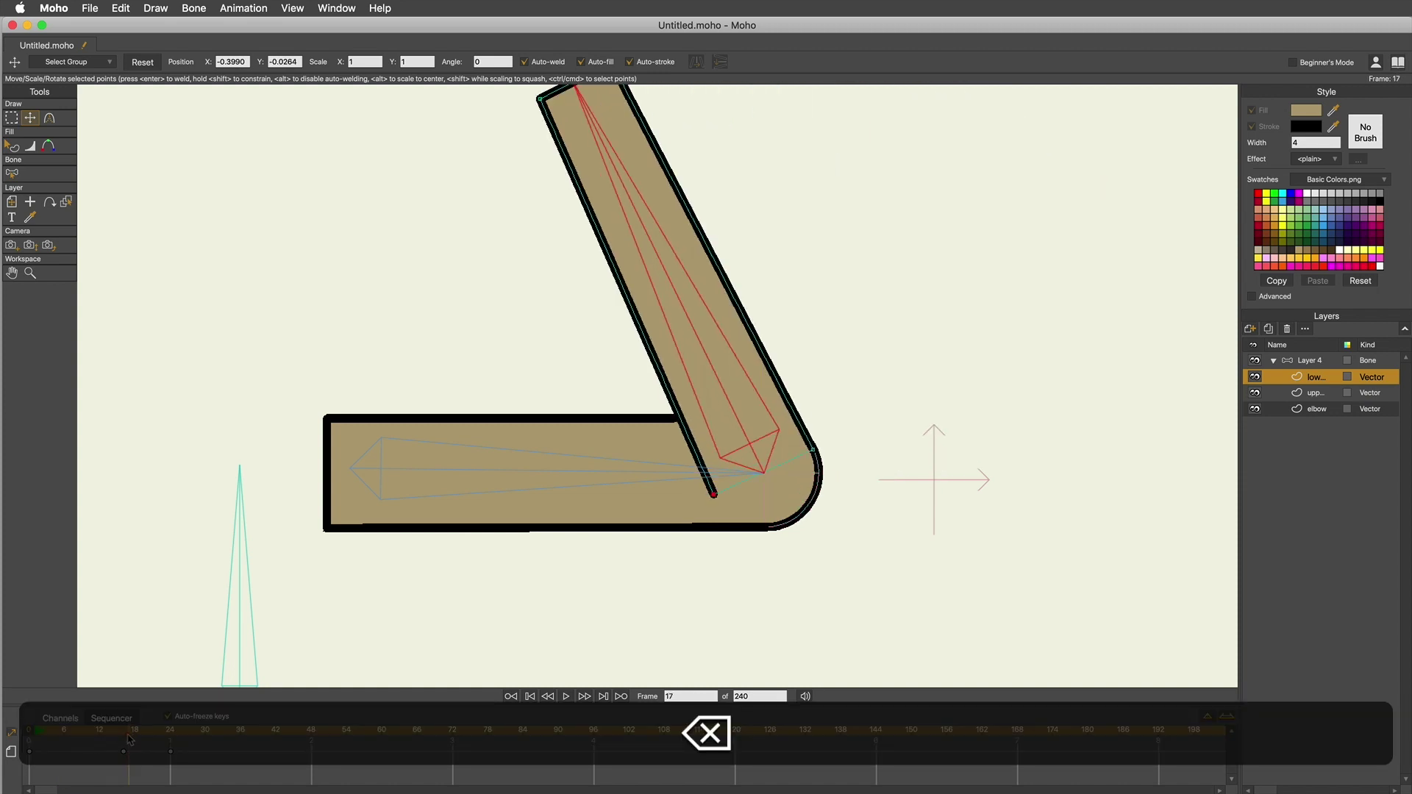
Step: Reposition the lower arm's inner elbow point at frame 24 to about X -0.393, Y -0.024
left_click_drag(130, 739, 169, 756)
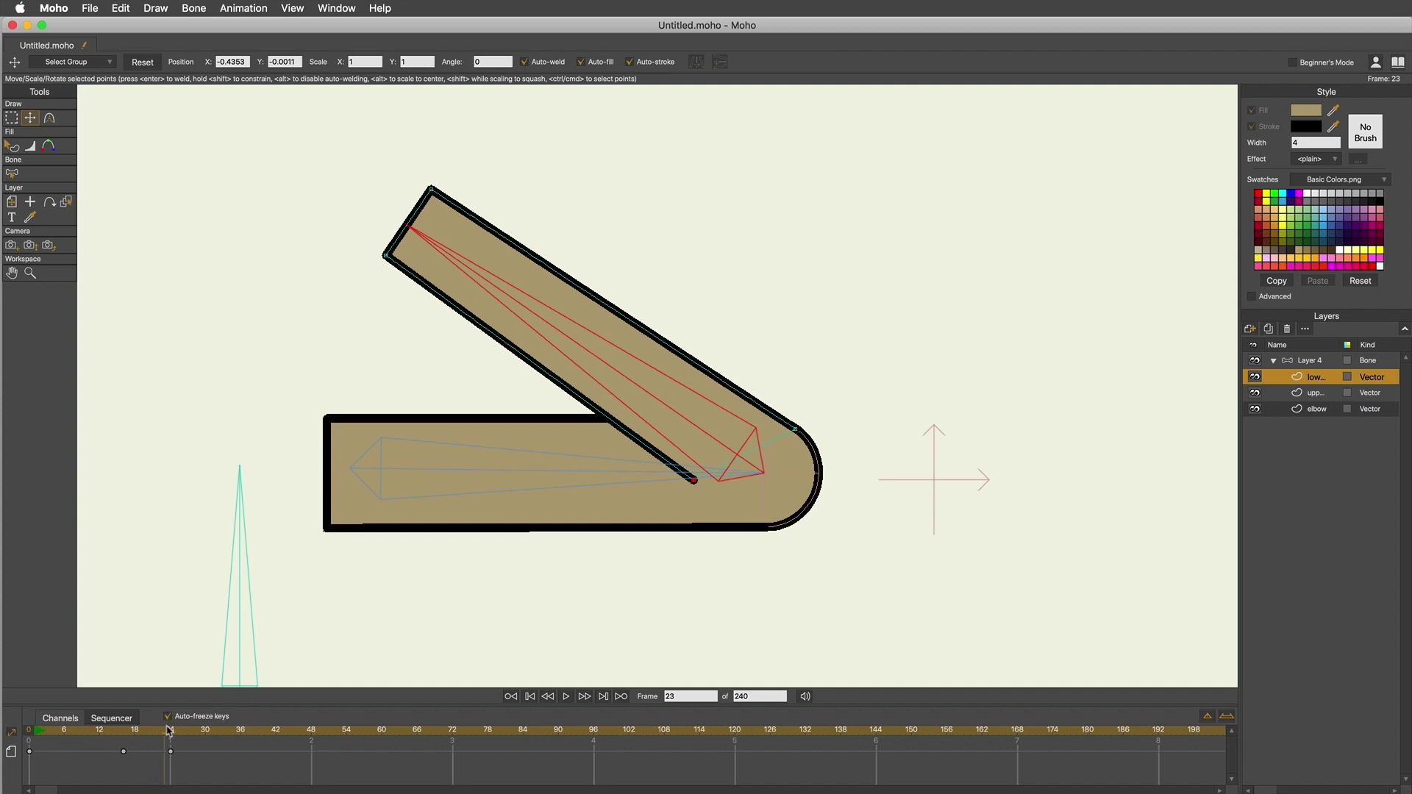
left_click(170, 730)
left_click_drag(694, 482, 719, 492)
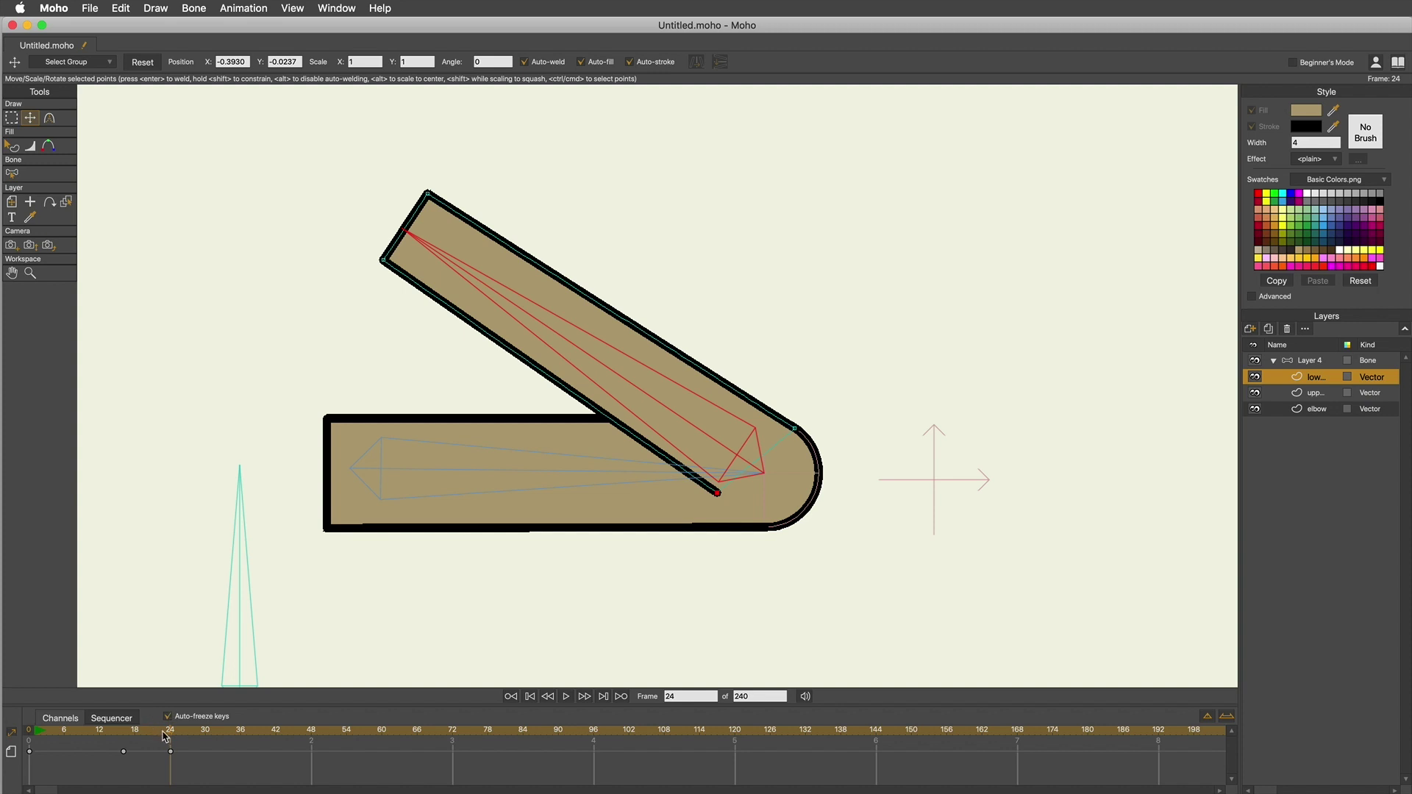
Step: At frame 30 on the bone layer, rotate the lower arm bone out until the arm is almost straight
left_click_drag(166, 737, 210, 755)
left_click(1315, 363)
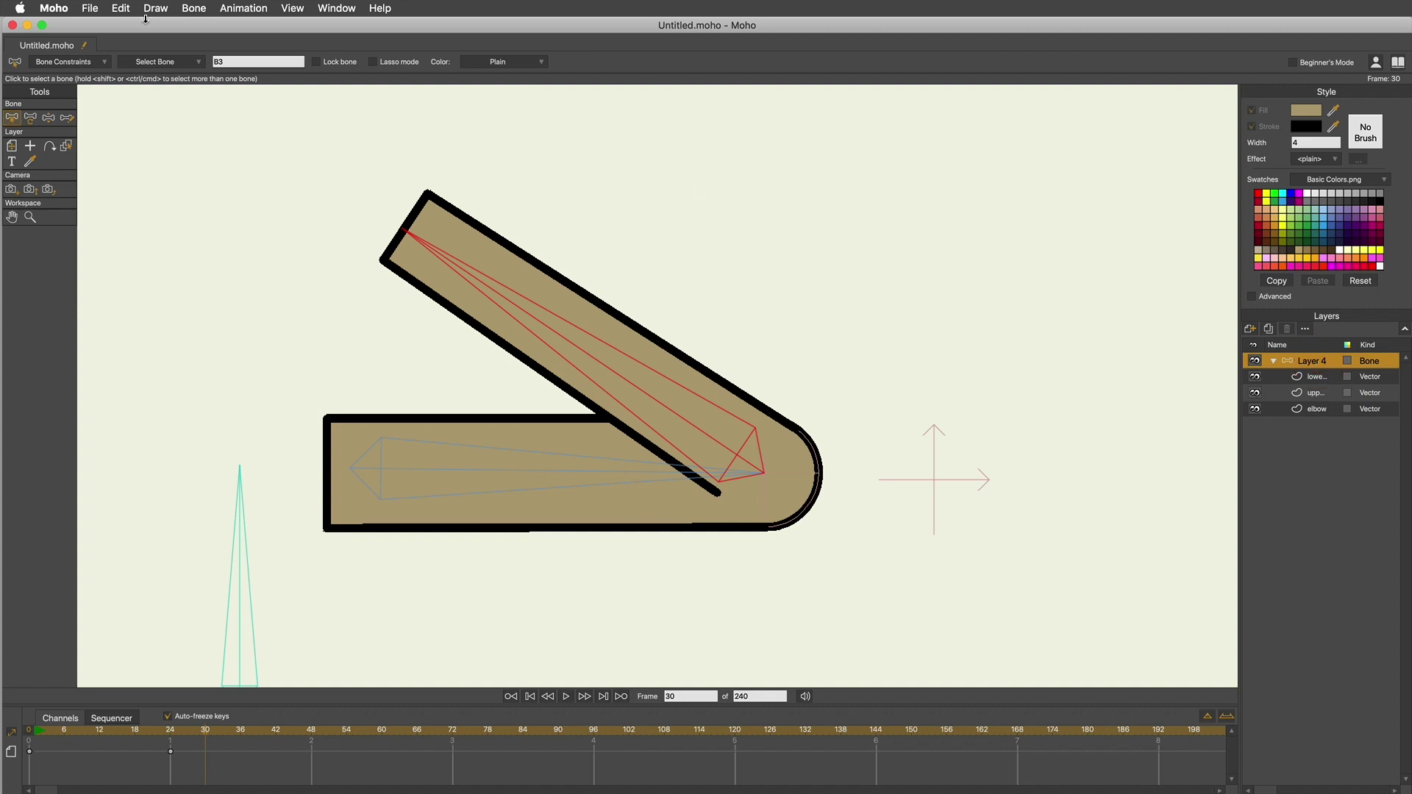
left_click(30, 117)
left_click_drag(516, 309, 1060, 482)
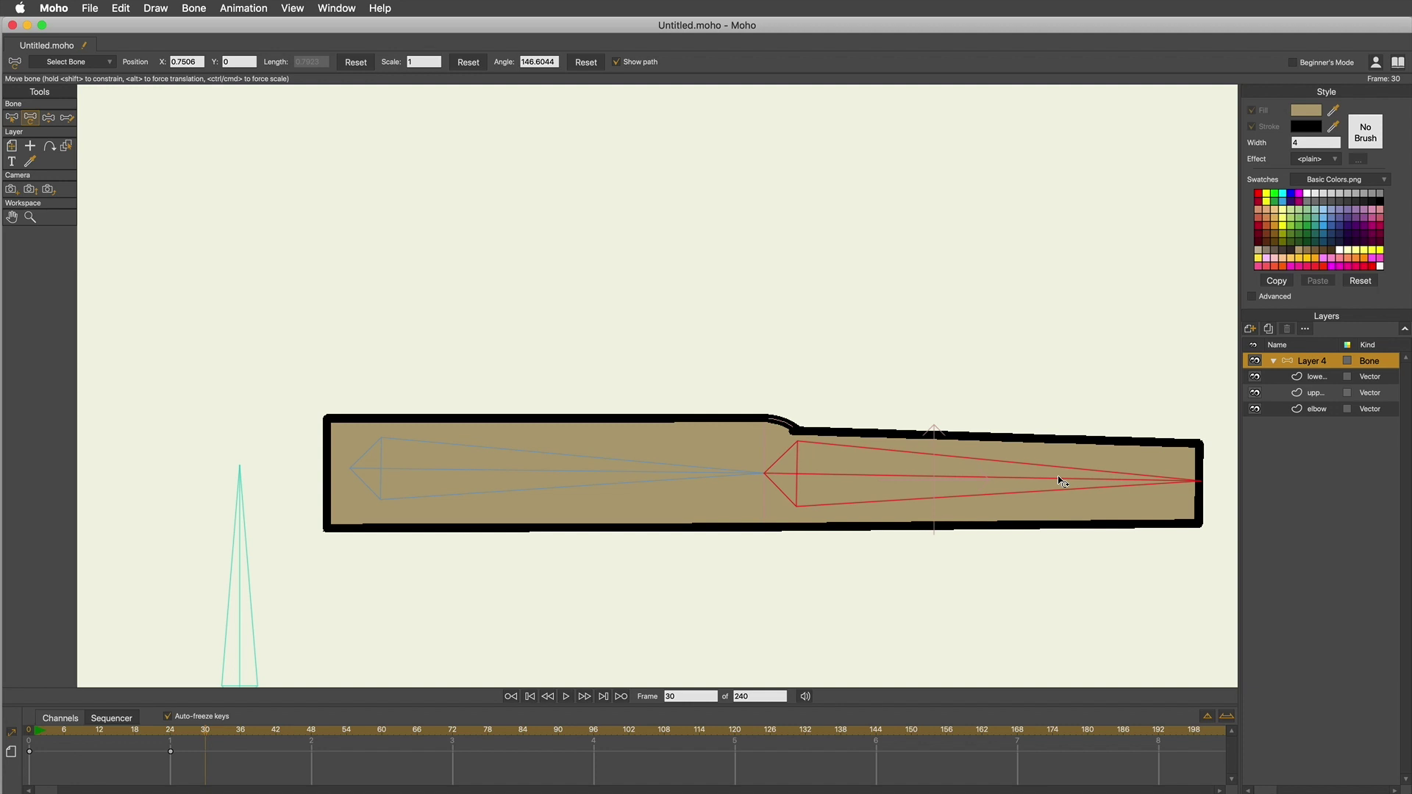
left_click_drag(1062, 482, 1058, 478)
Step: Reset the lower arm layer's inner elbow point to its original position at frame 30 with Transform Points
left_click(1317, 377)
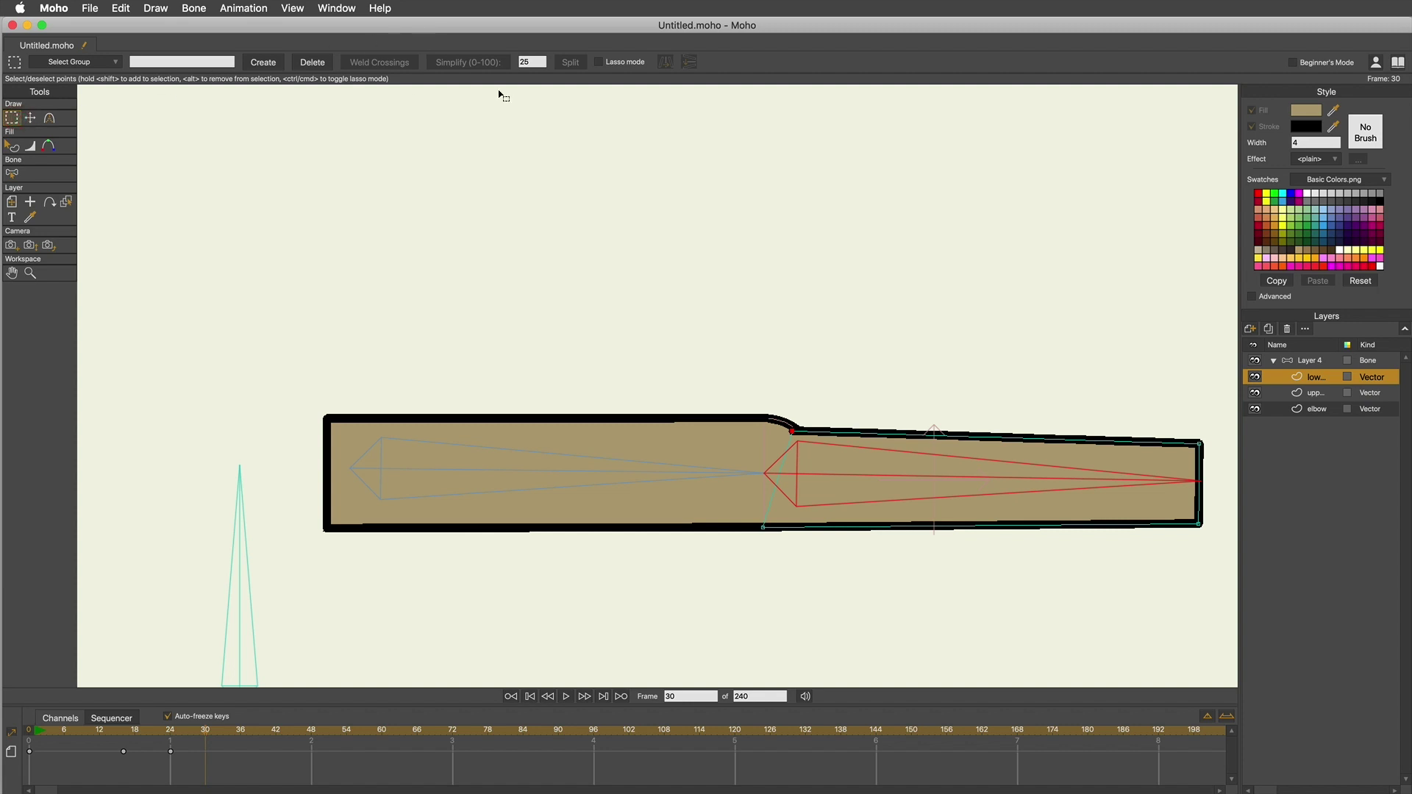
left_click(29, 118)
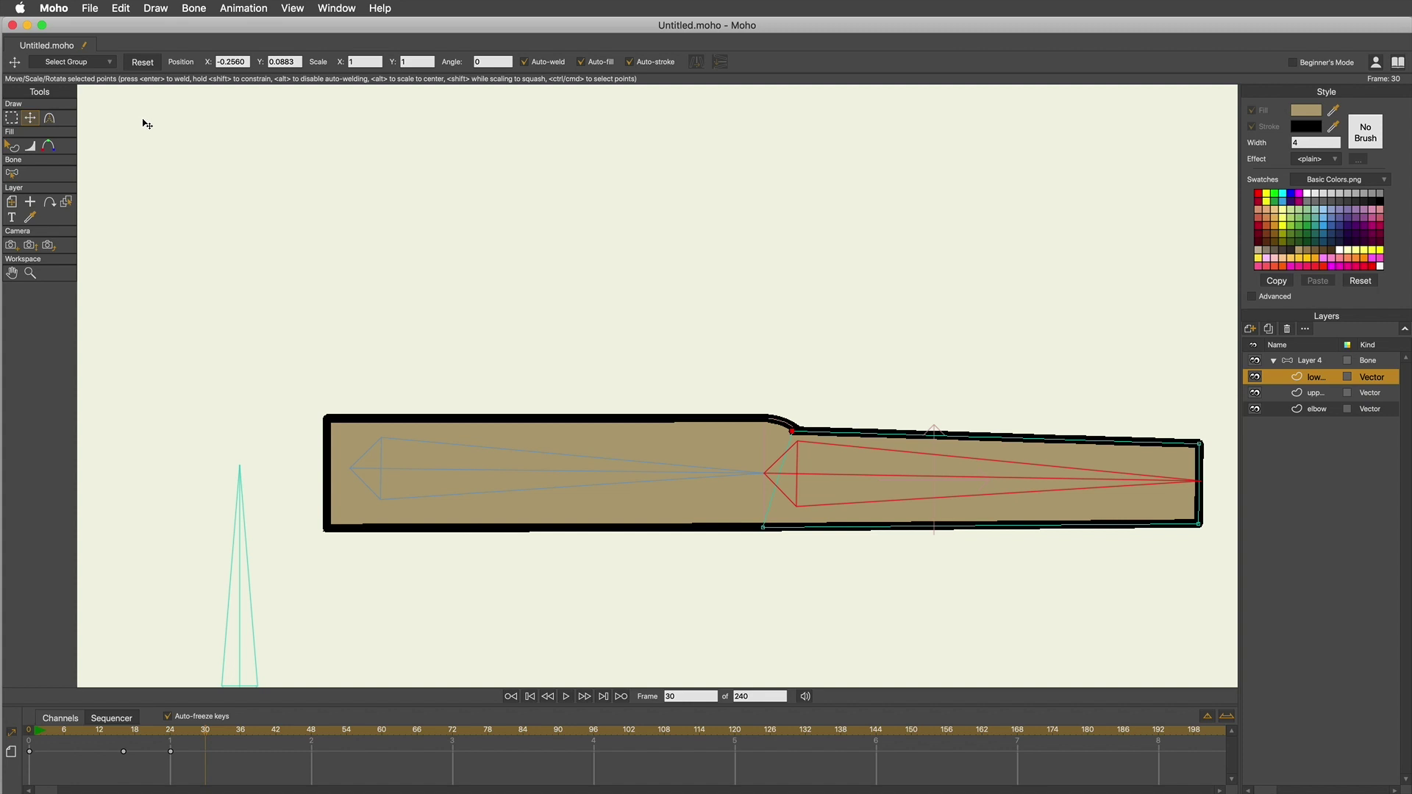
left_click(147, 63)
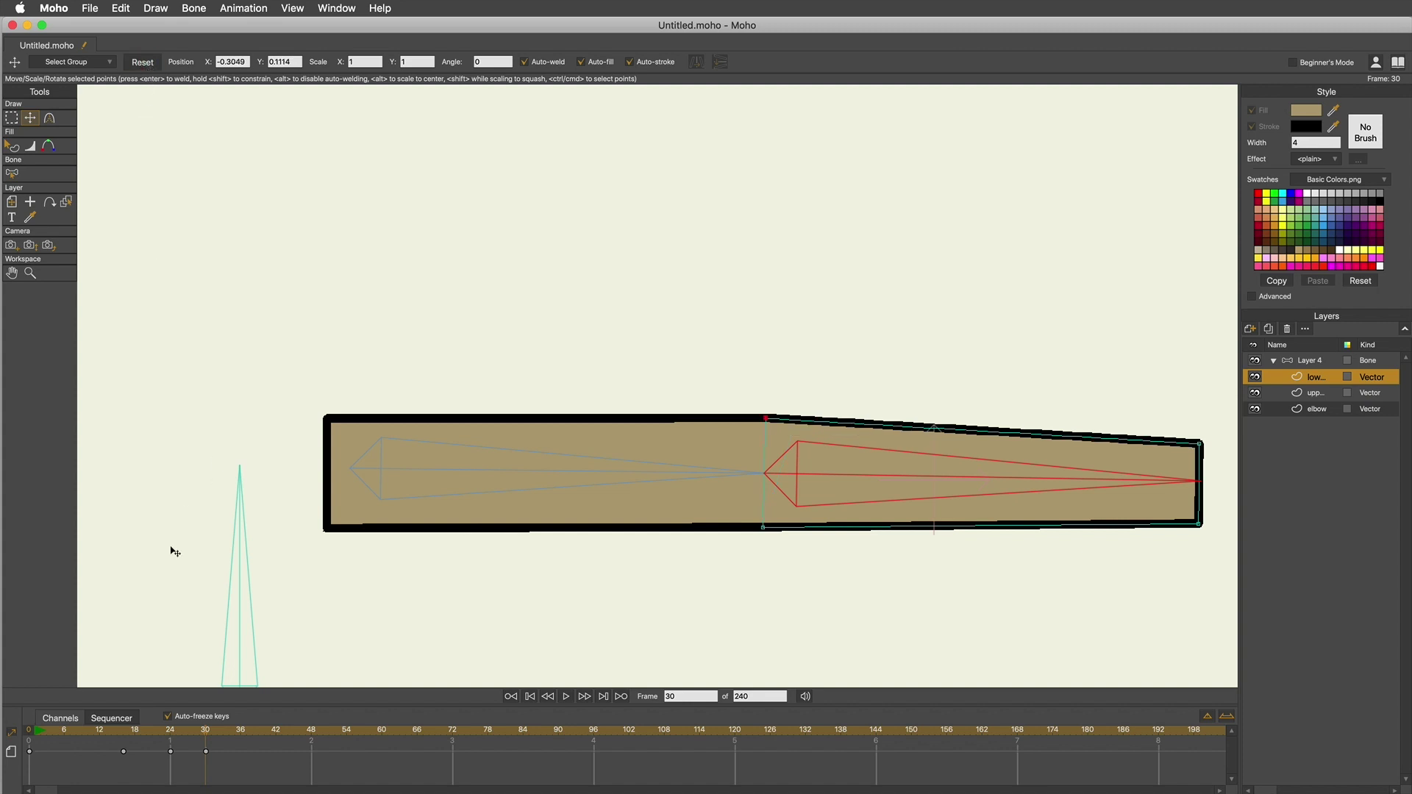
Step: Try pulling the inner elbow point far up and away from the arm at frame 30, and reset its position
mouse_move(224, 736)
left_mouse_down()
mouse_move(144, 732)
mouse_move(228, 736)
mouse_move(146, 732)
mouse_move(206, 737)
left_mouse_up()
left_click_drag(772, 425, 520, 231)
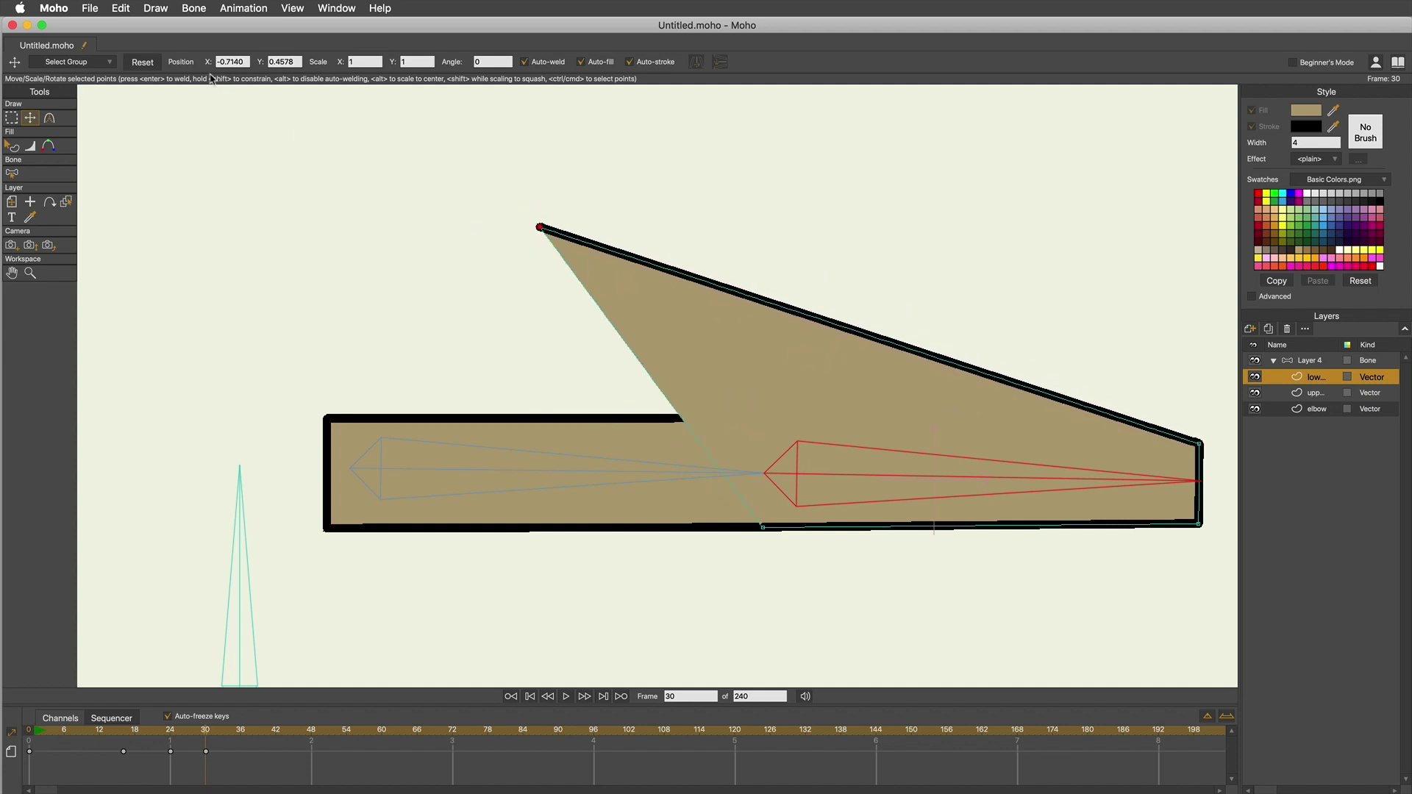
left_click(143, 62)
mouse_move(213, 736)
left_mouse_down()
mouse_move(144, 728)
mouse_move(274, 744)
mouse_move(143, 732)
mouse_move(227, 741)
left_mouse_up()
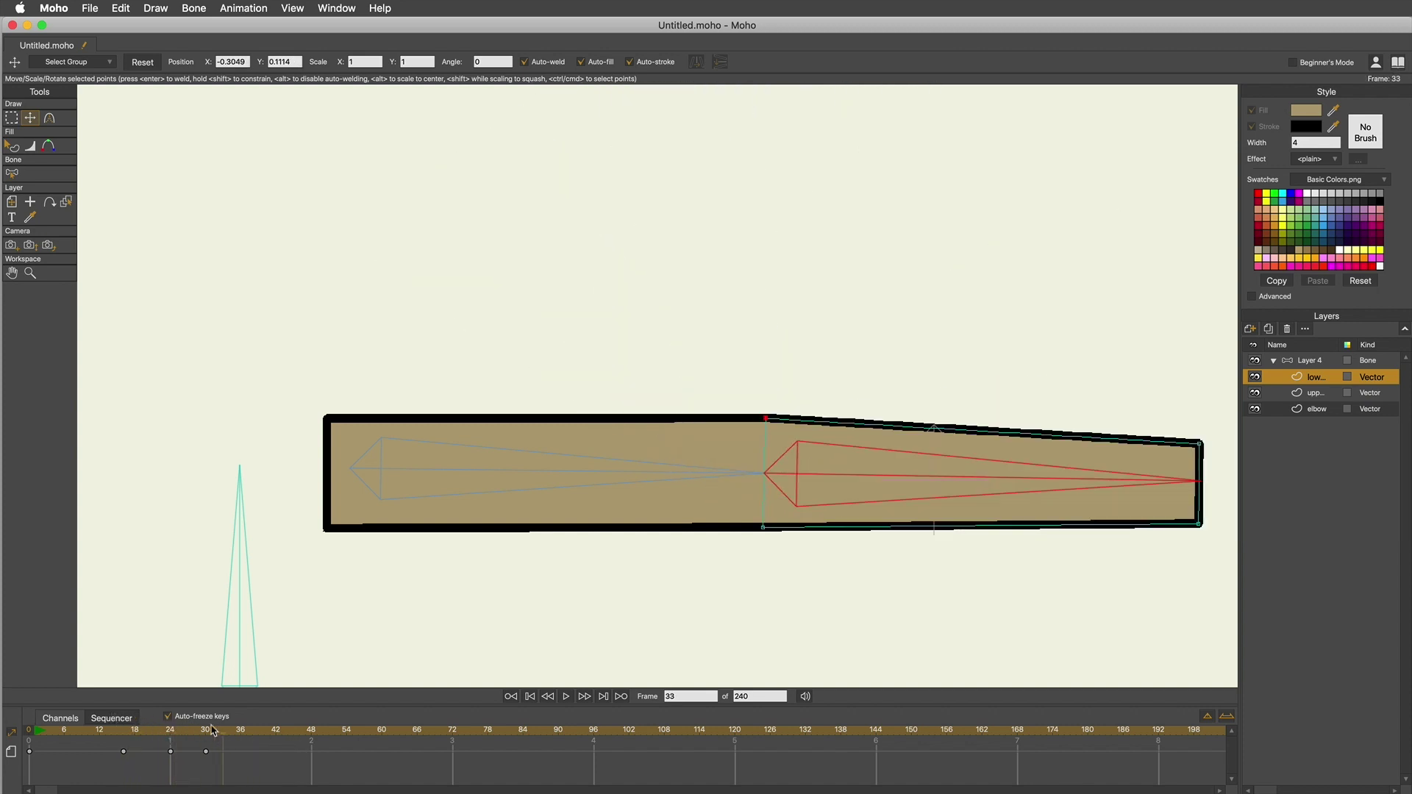